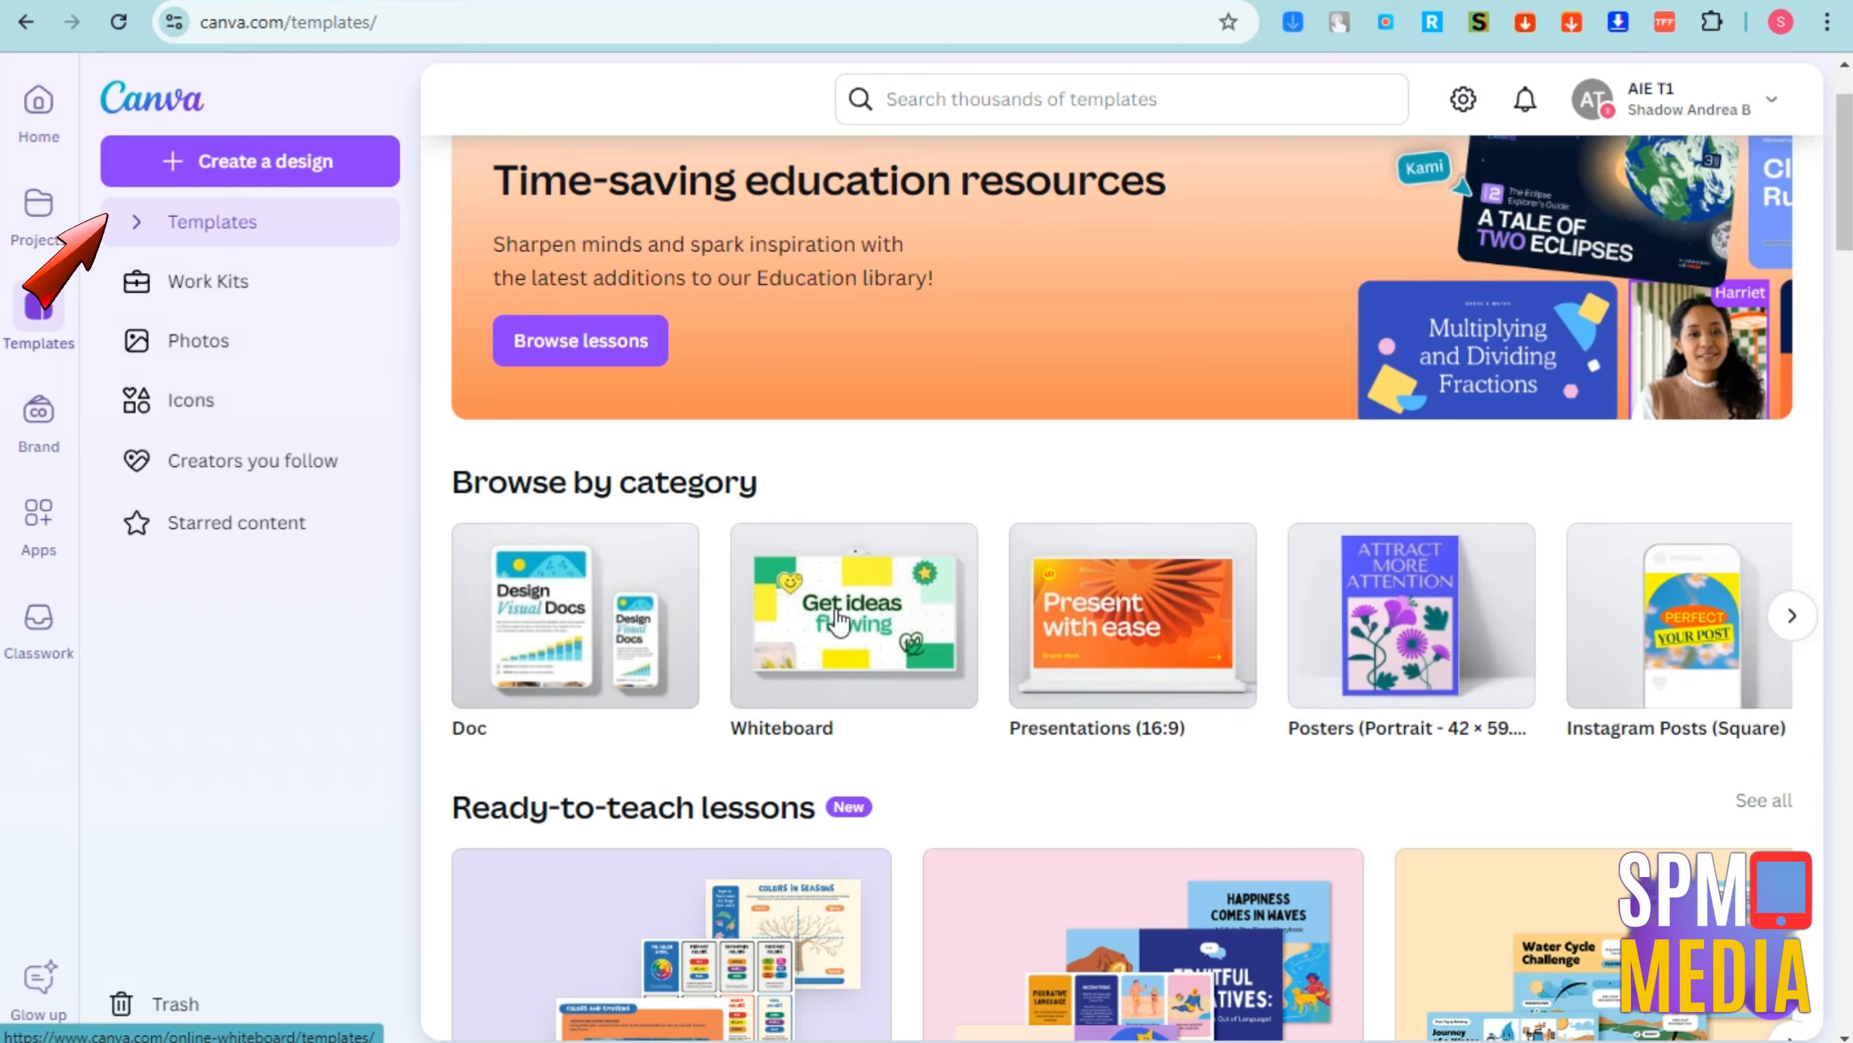
# Examine the template categories and the lesson, education, classroom poster, worksheet and group work collections on the templates page
pyautogui.click(1793, 617)
pyautogui.click(1793, 617)
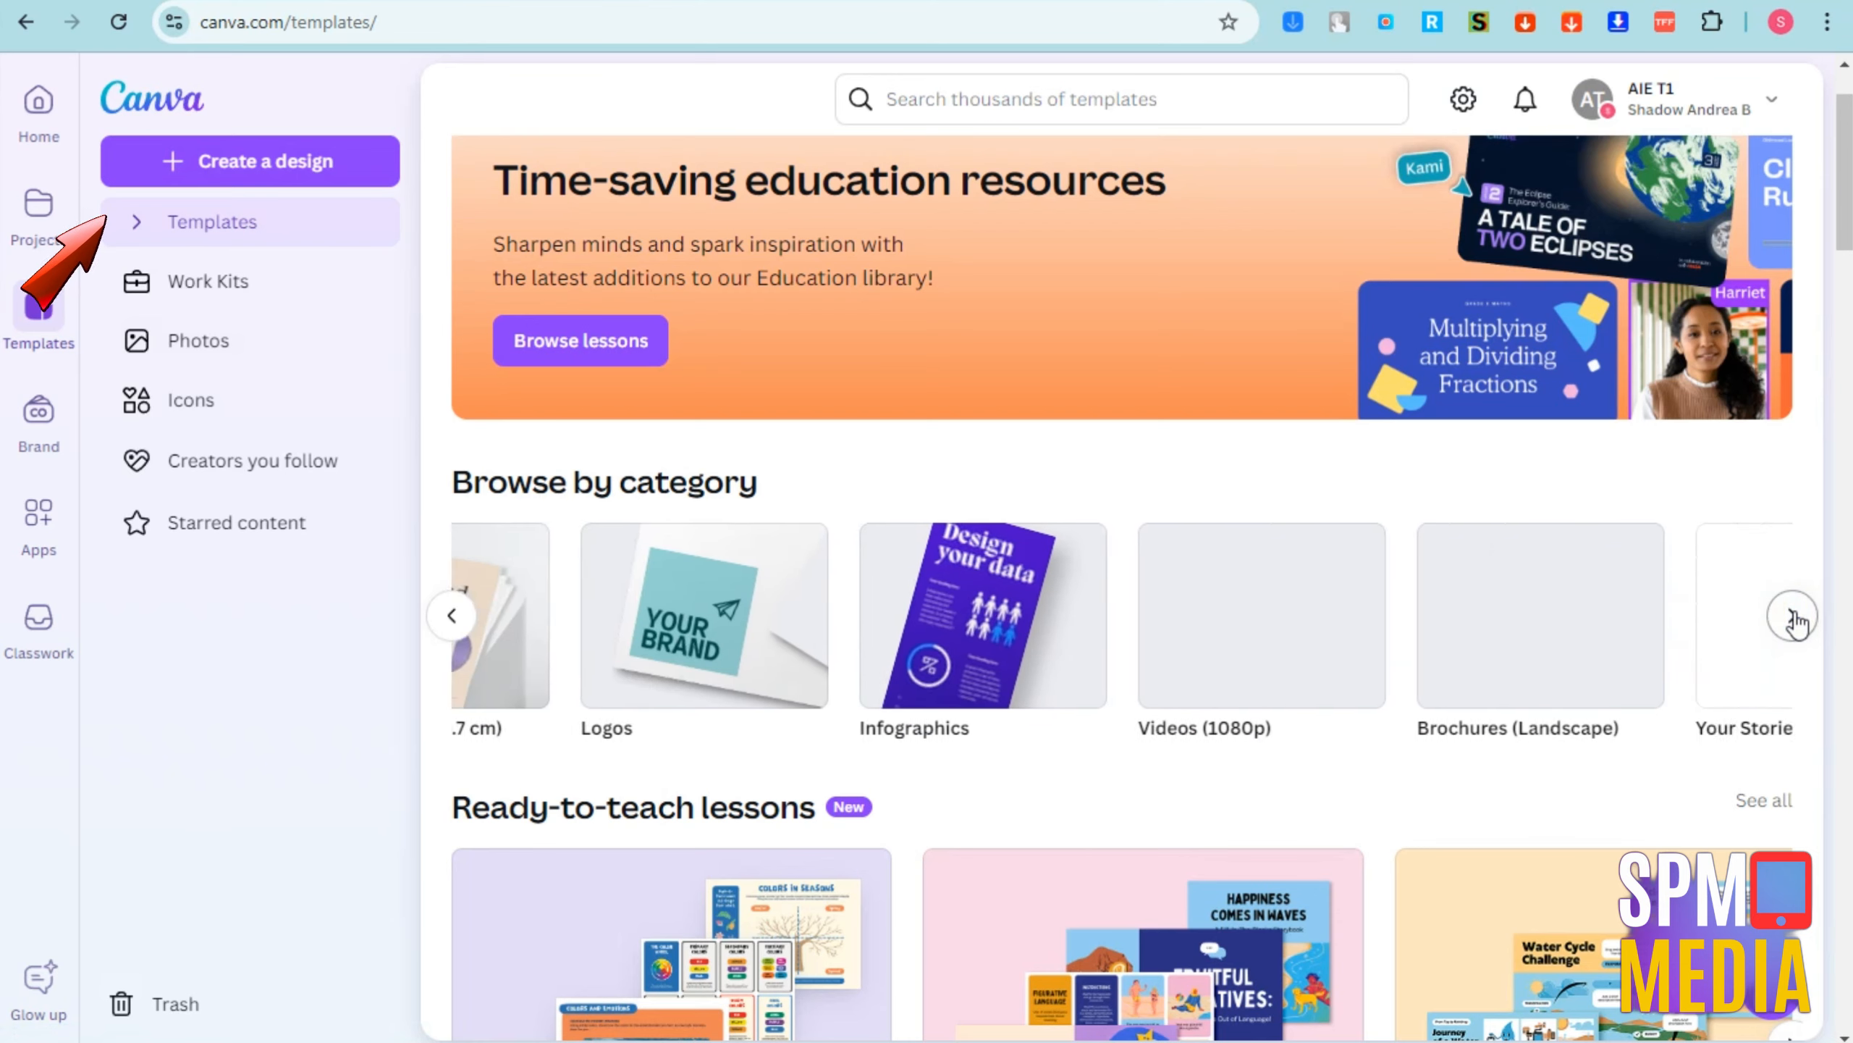
pyautogui.click(1795, 619)
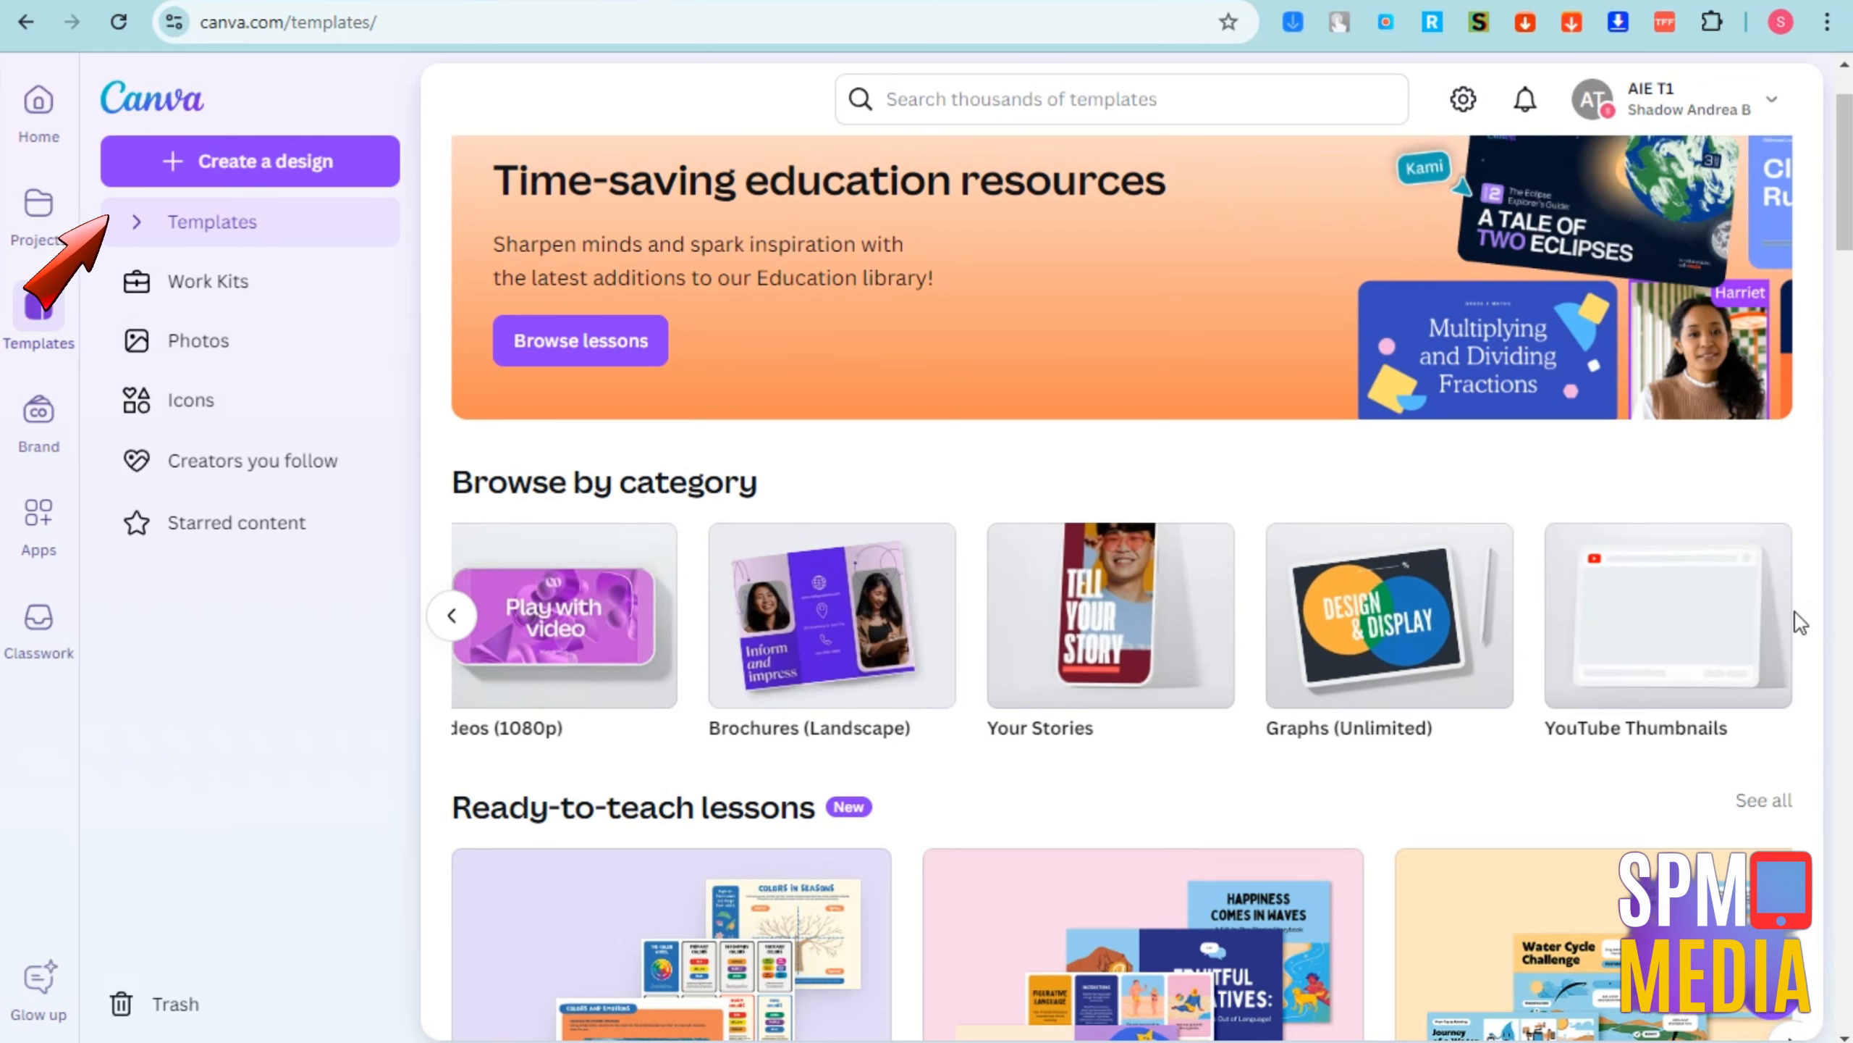
pyautogui.scroll(-1, 1429, 635)
pyautogui.scroll(-6, 1429, 635)
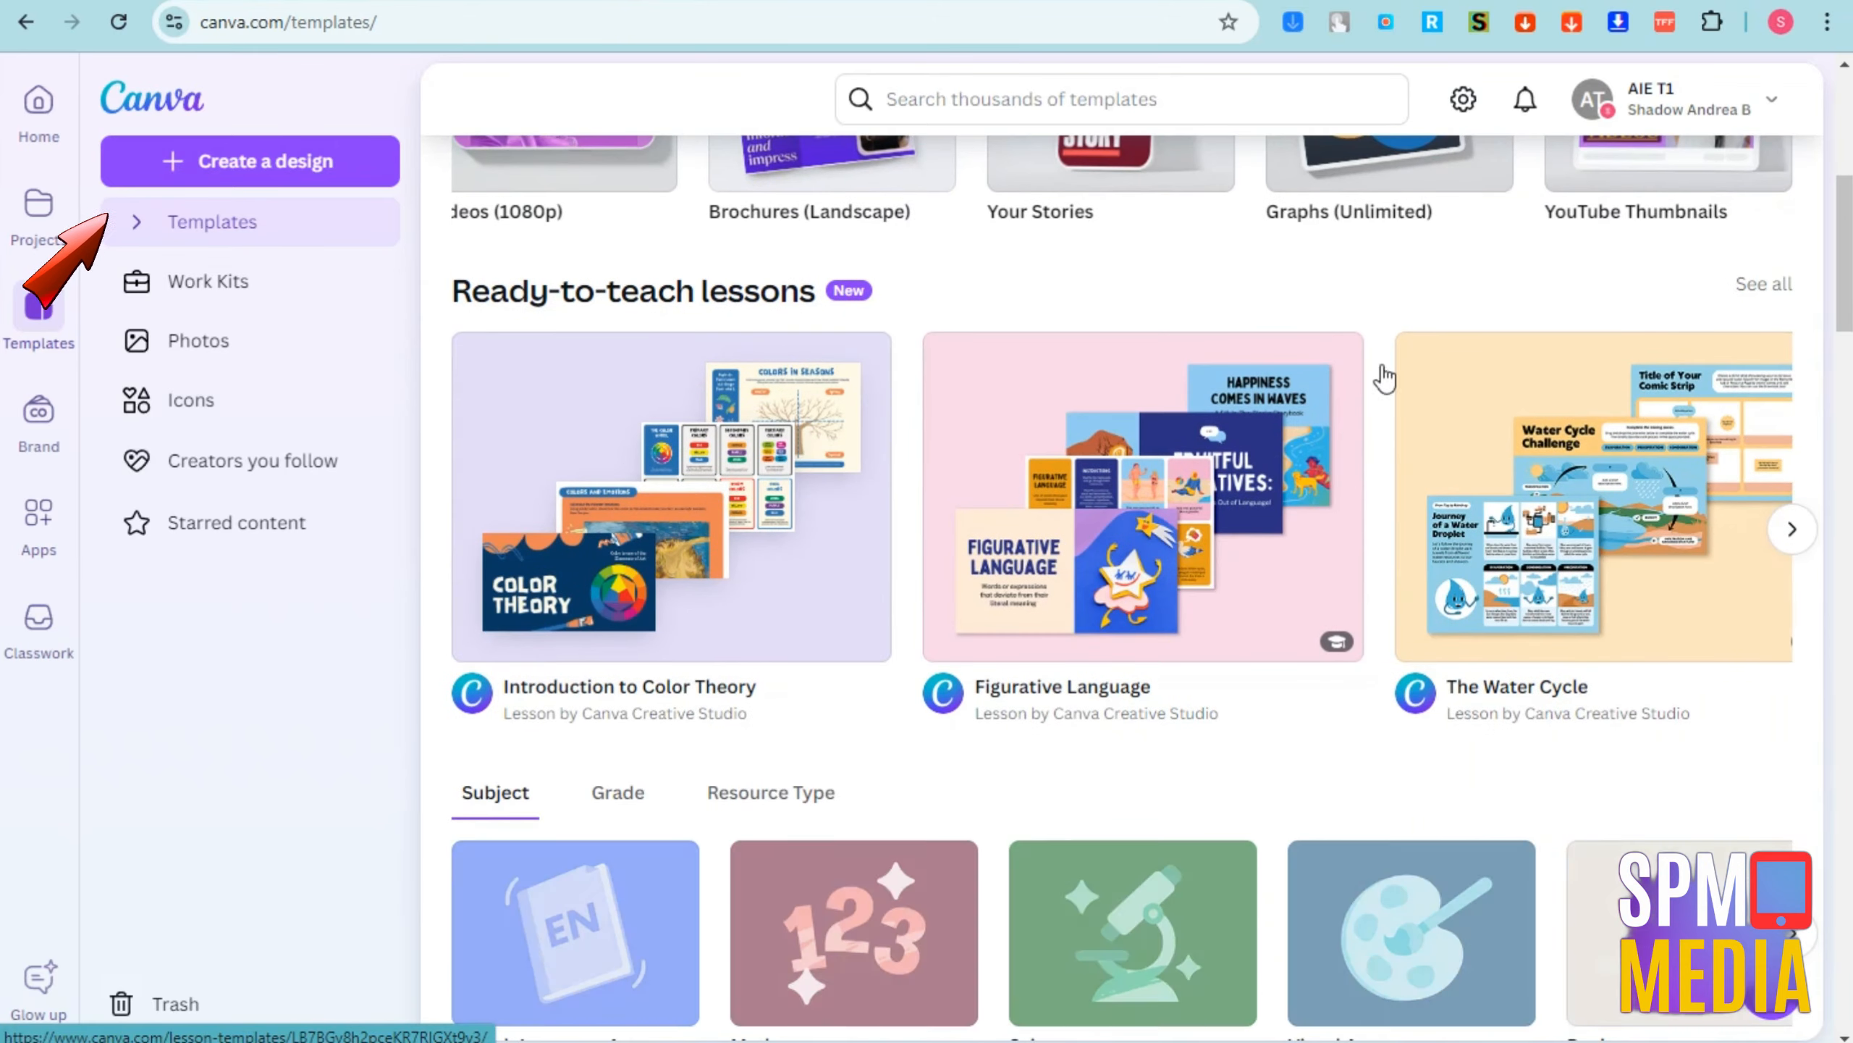
pyautogui.scroll(-6, 1382, 377)
pyautogui.scroll(-10, 1379, 511)
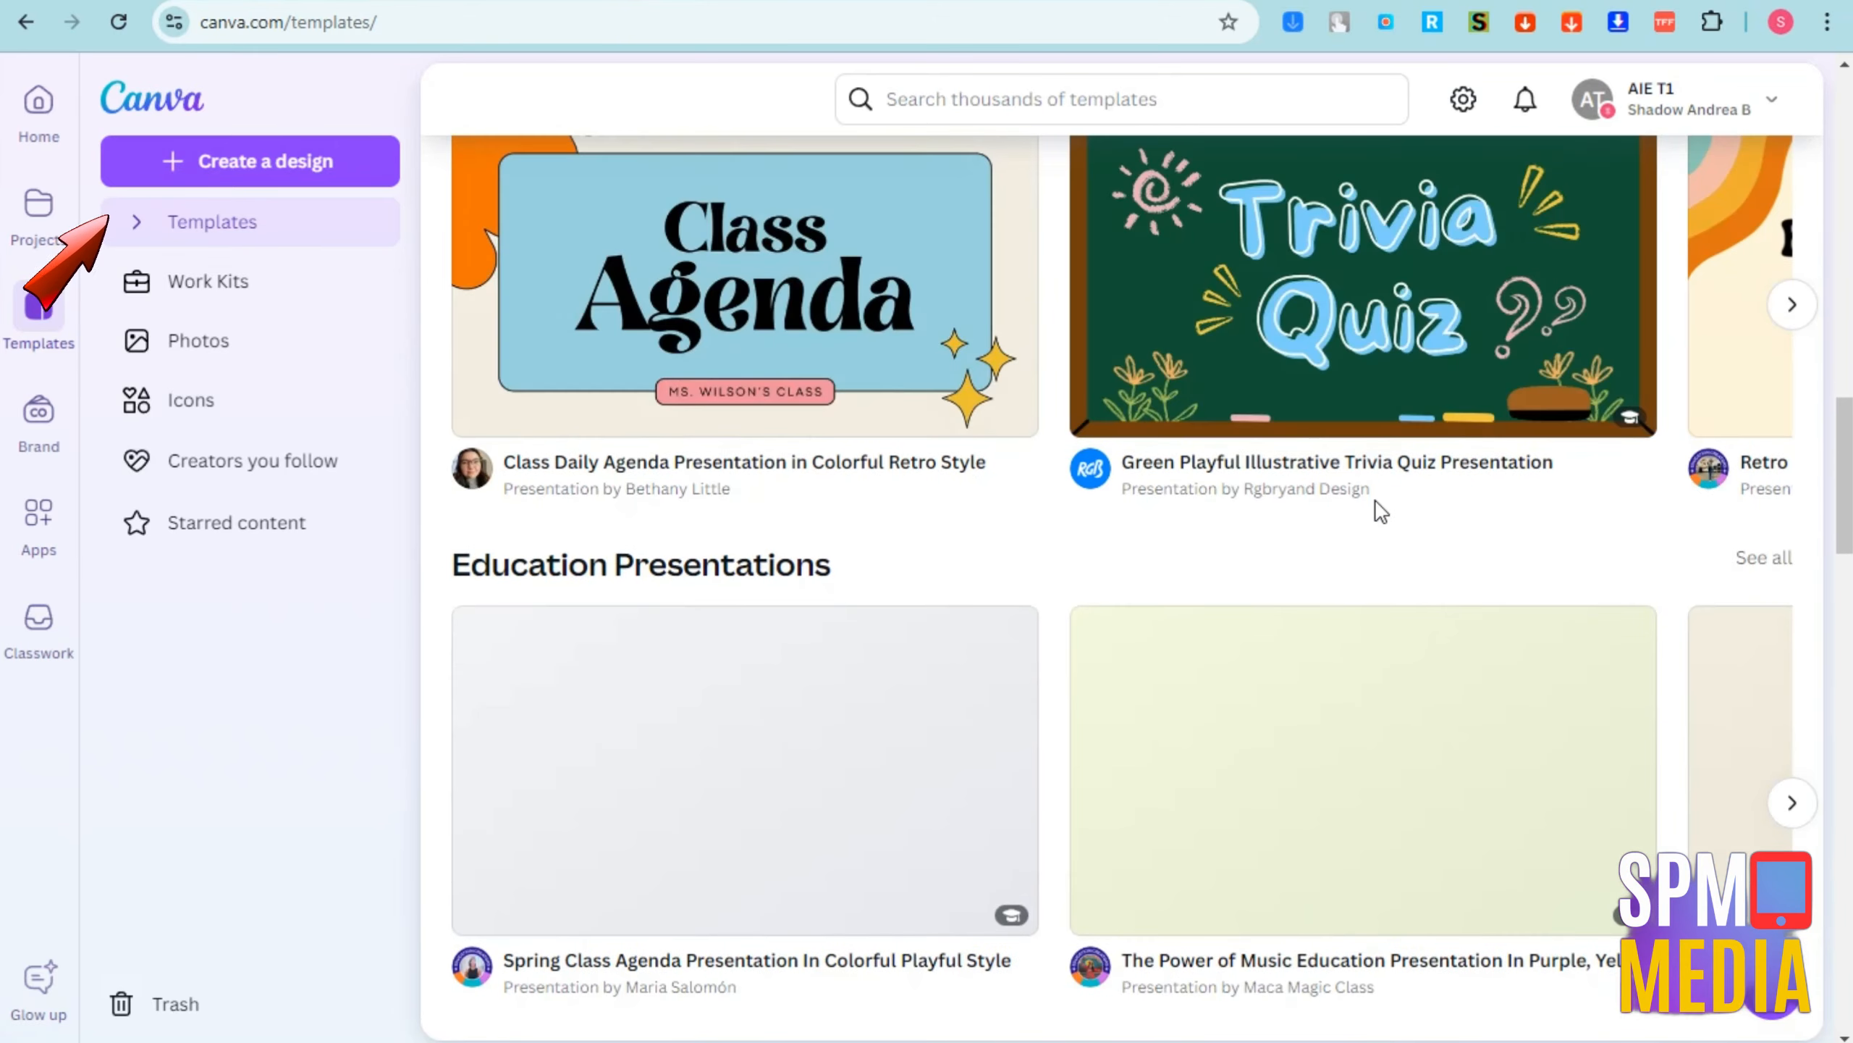
pyautogui.scroll(-5, 1380, 512)
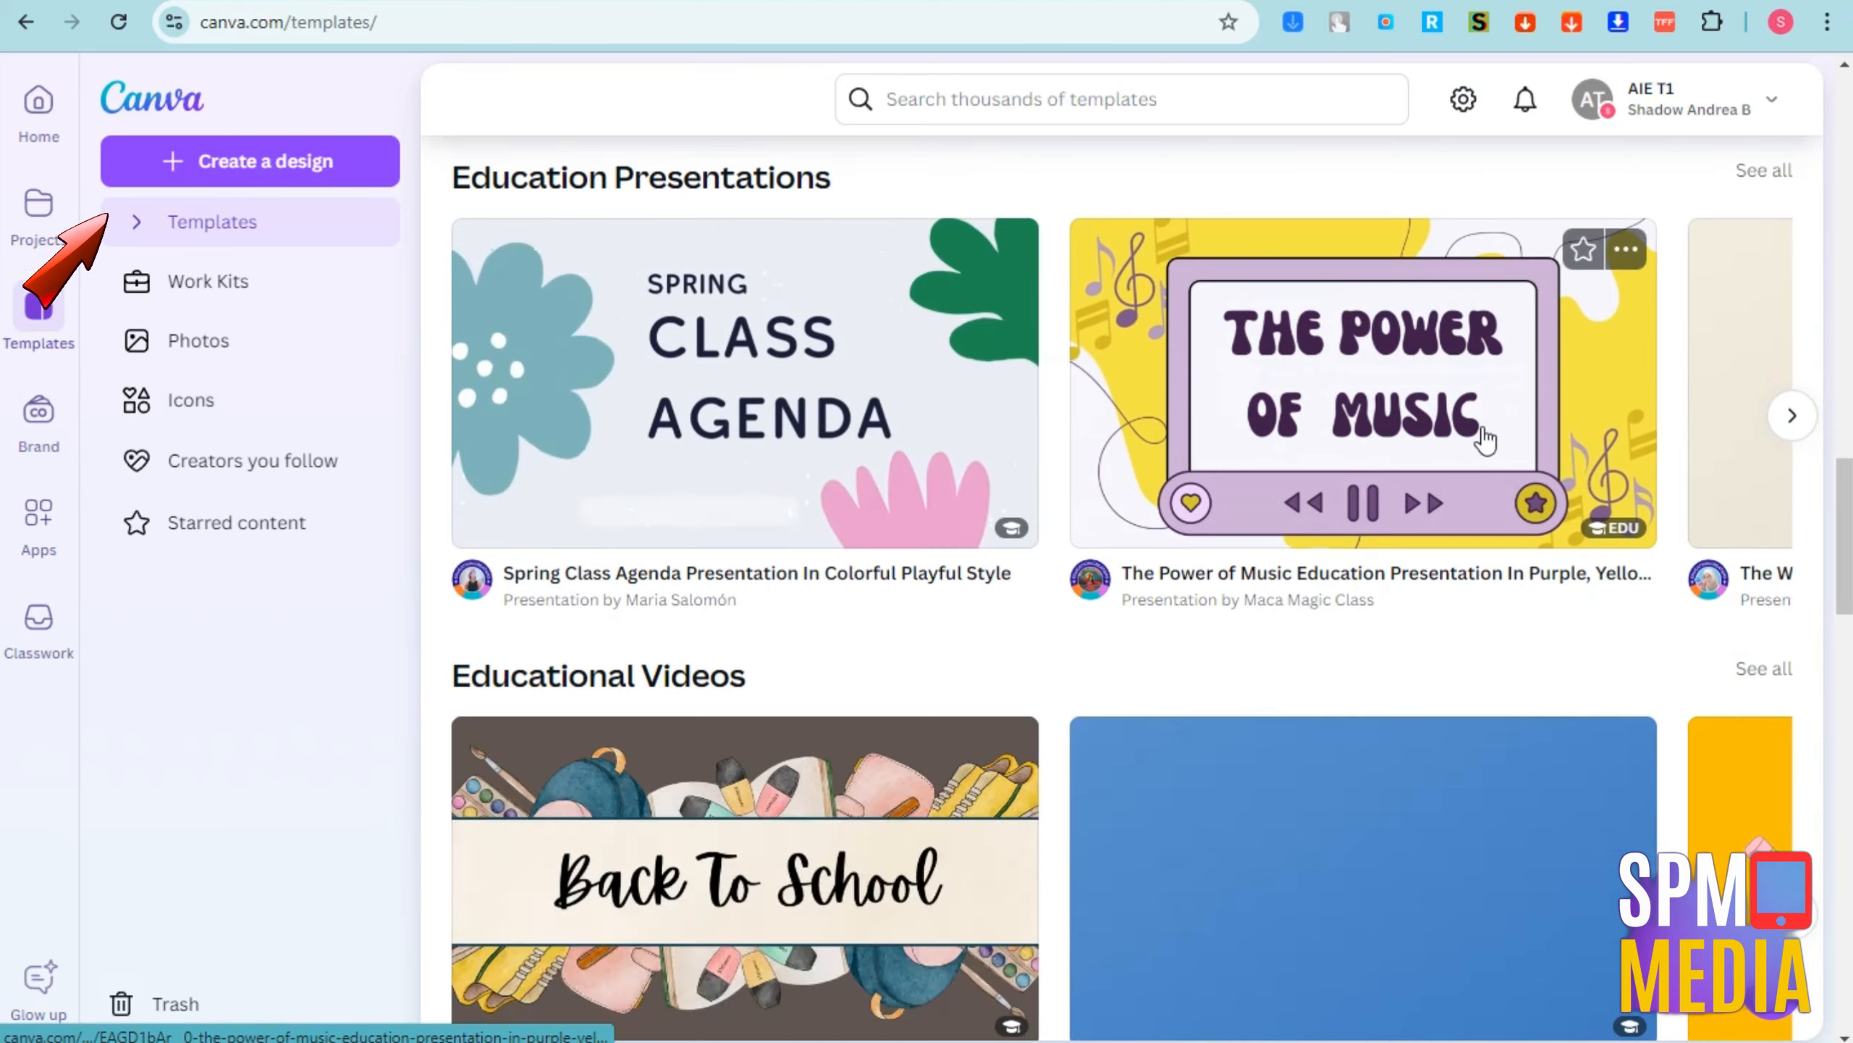
pyautogui.scroll(-9, 1346, 504)
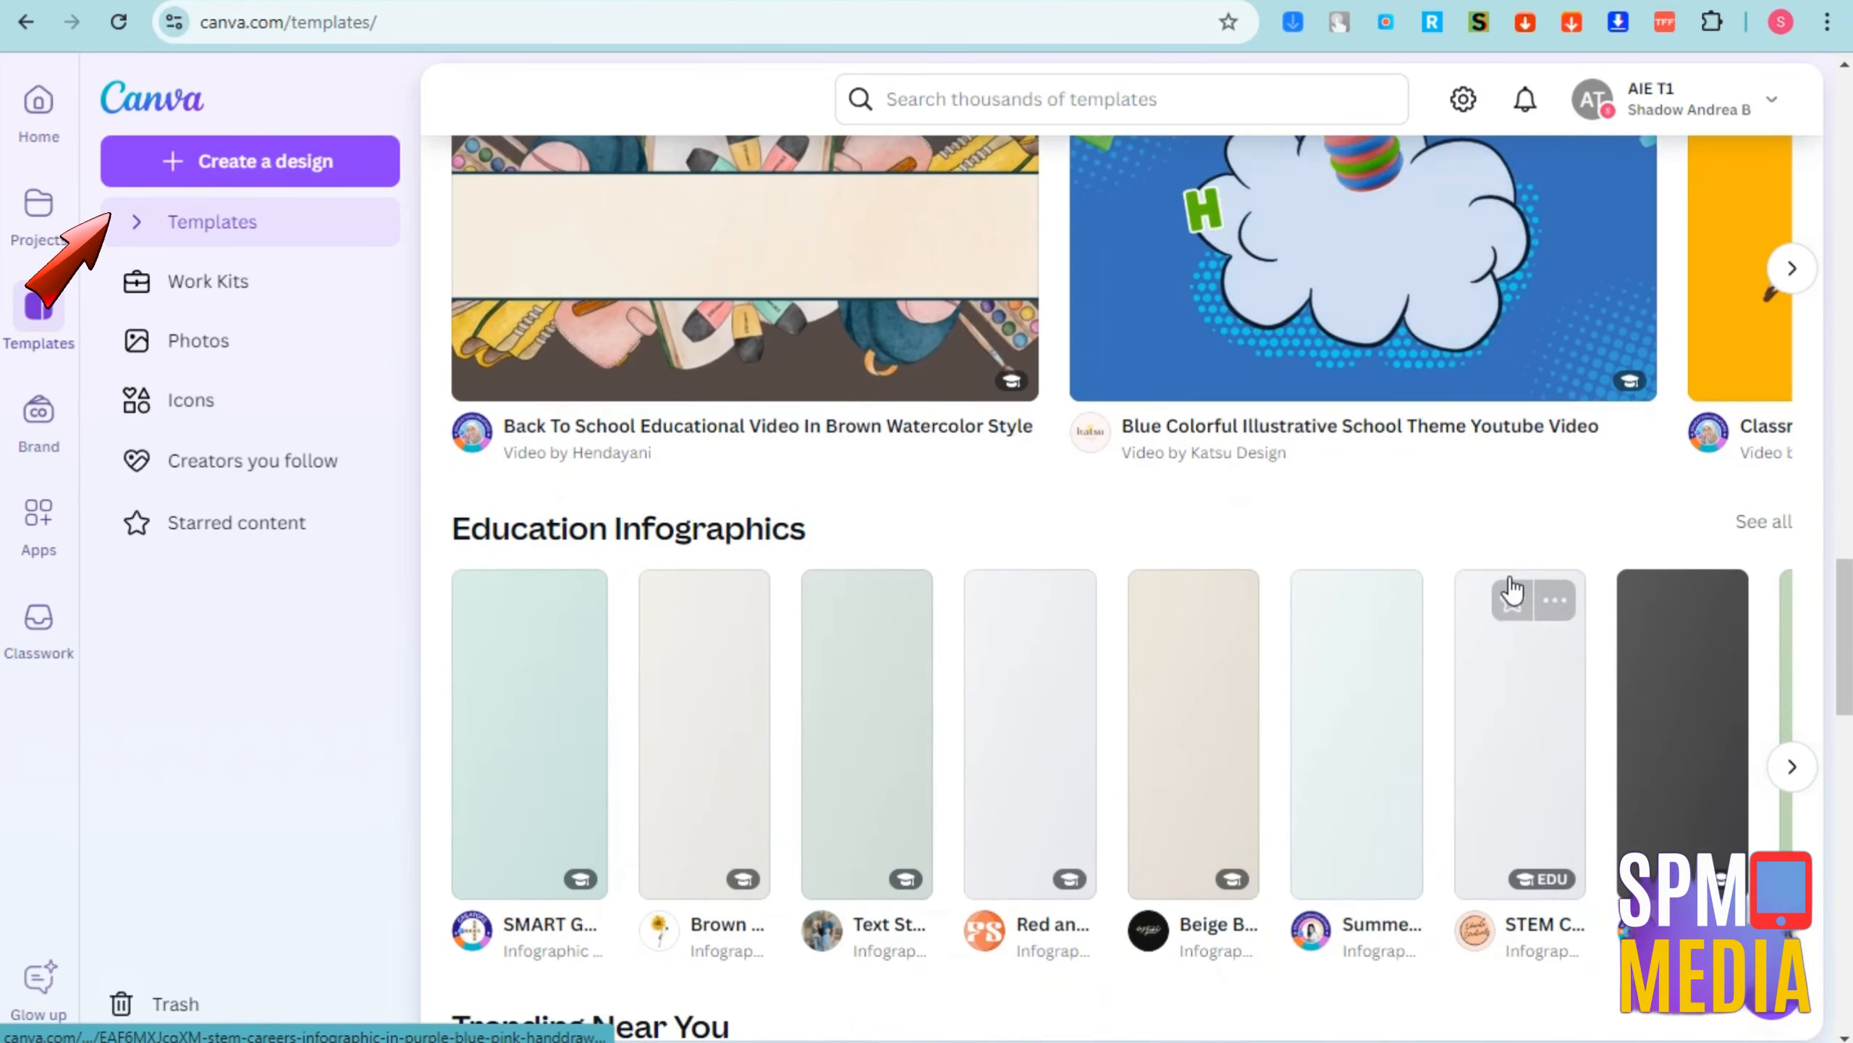
pyautogui.scroll(-3, 1509, 585)
pyautogui.scroll(6, 1509, 584)
pyautogui.scroll(-4, 1509, 577)
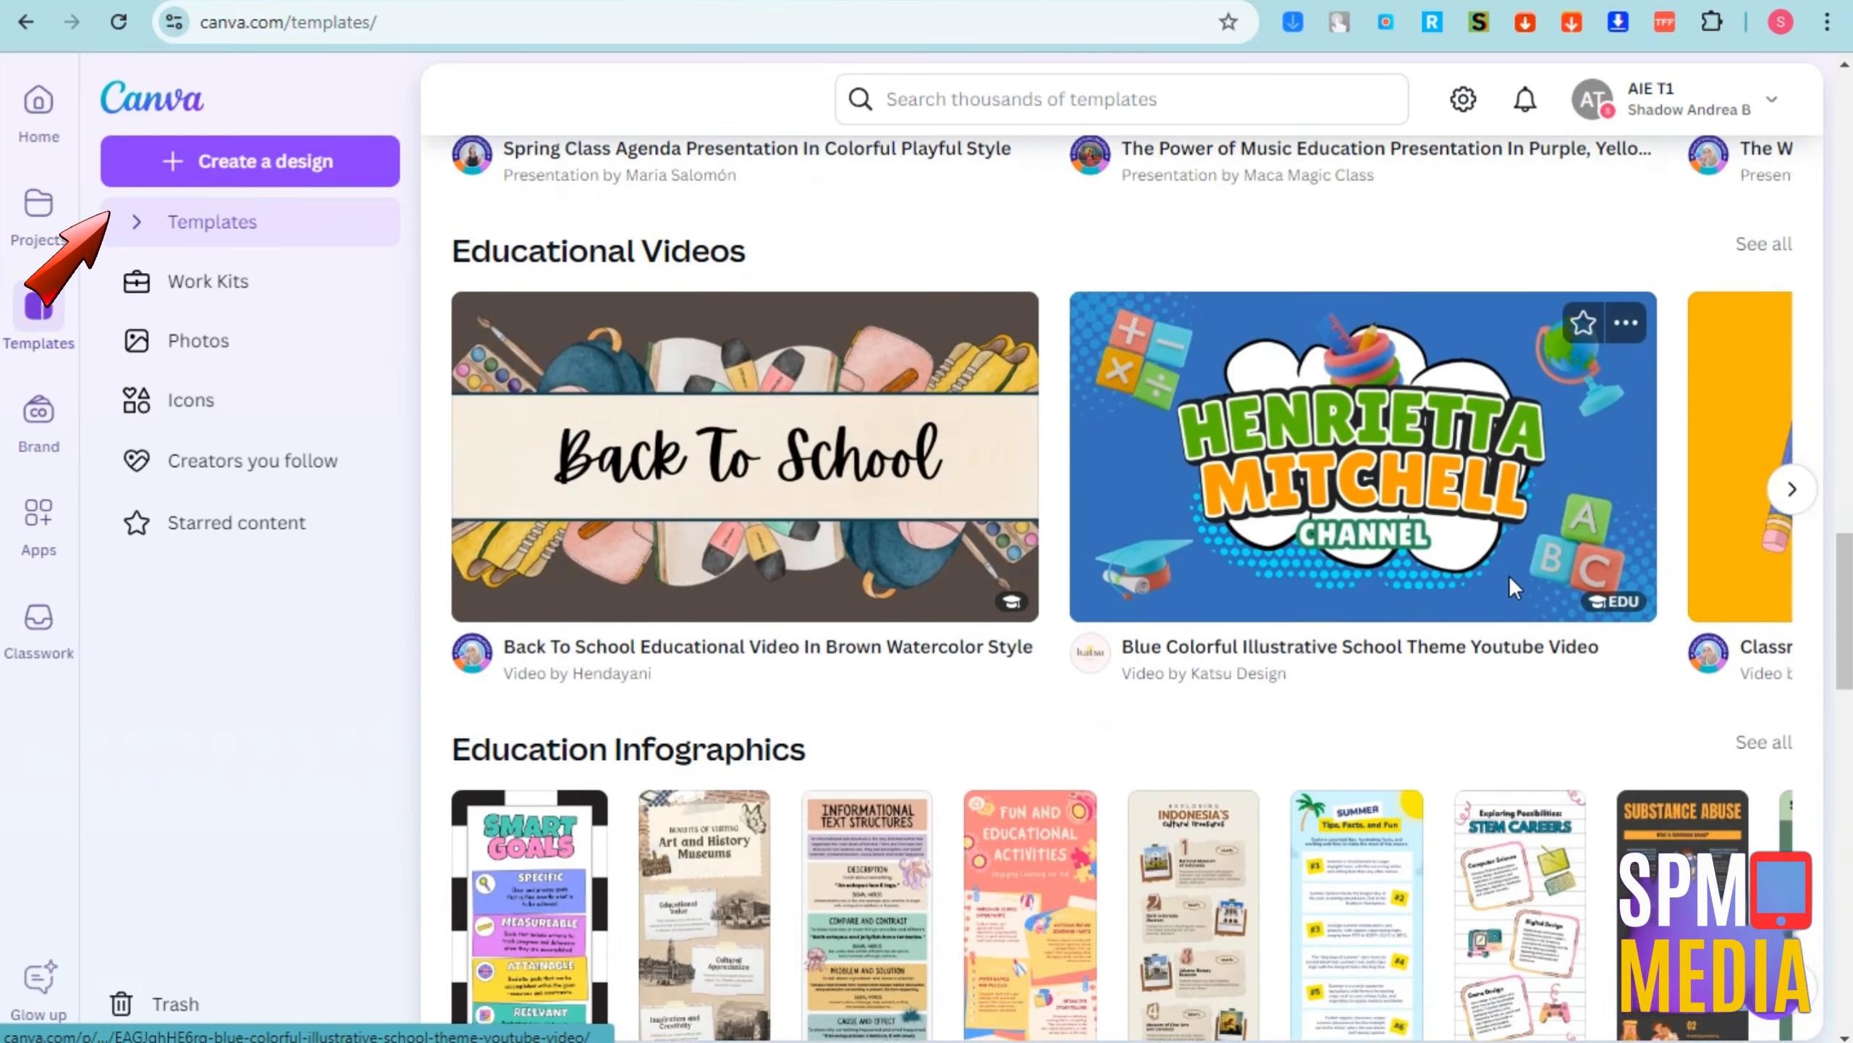
pyautogui.scroll(-5, 1509, 584)
pyautogui.scroll(-12, 1508, 584)
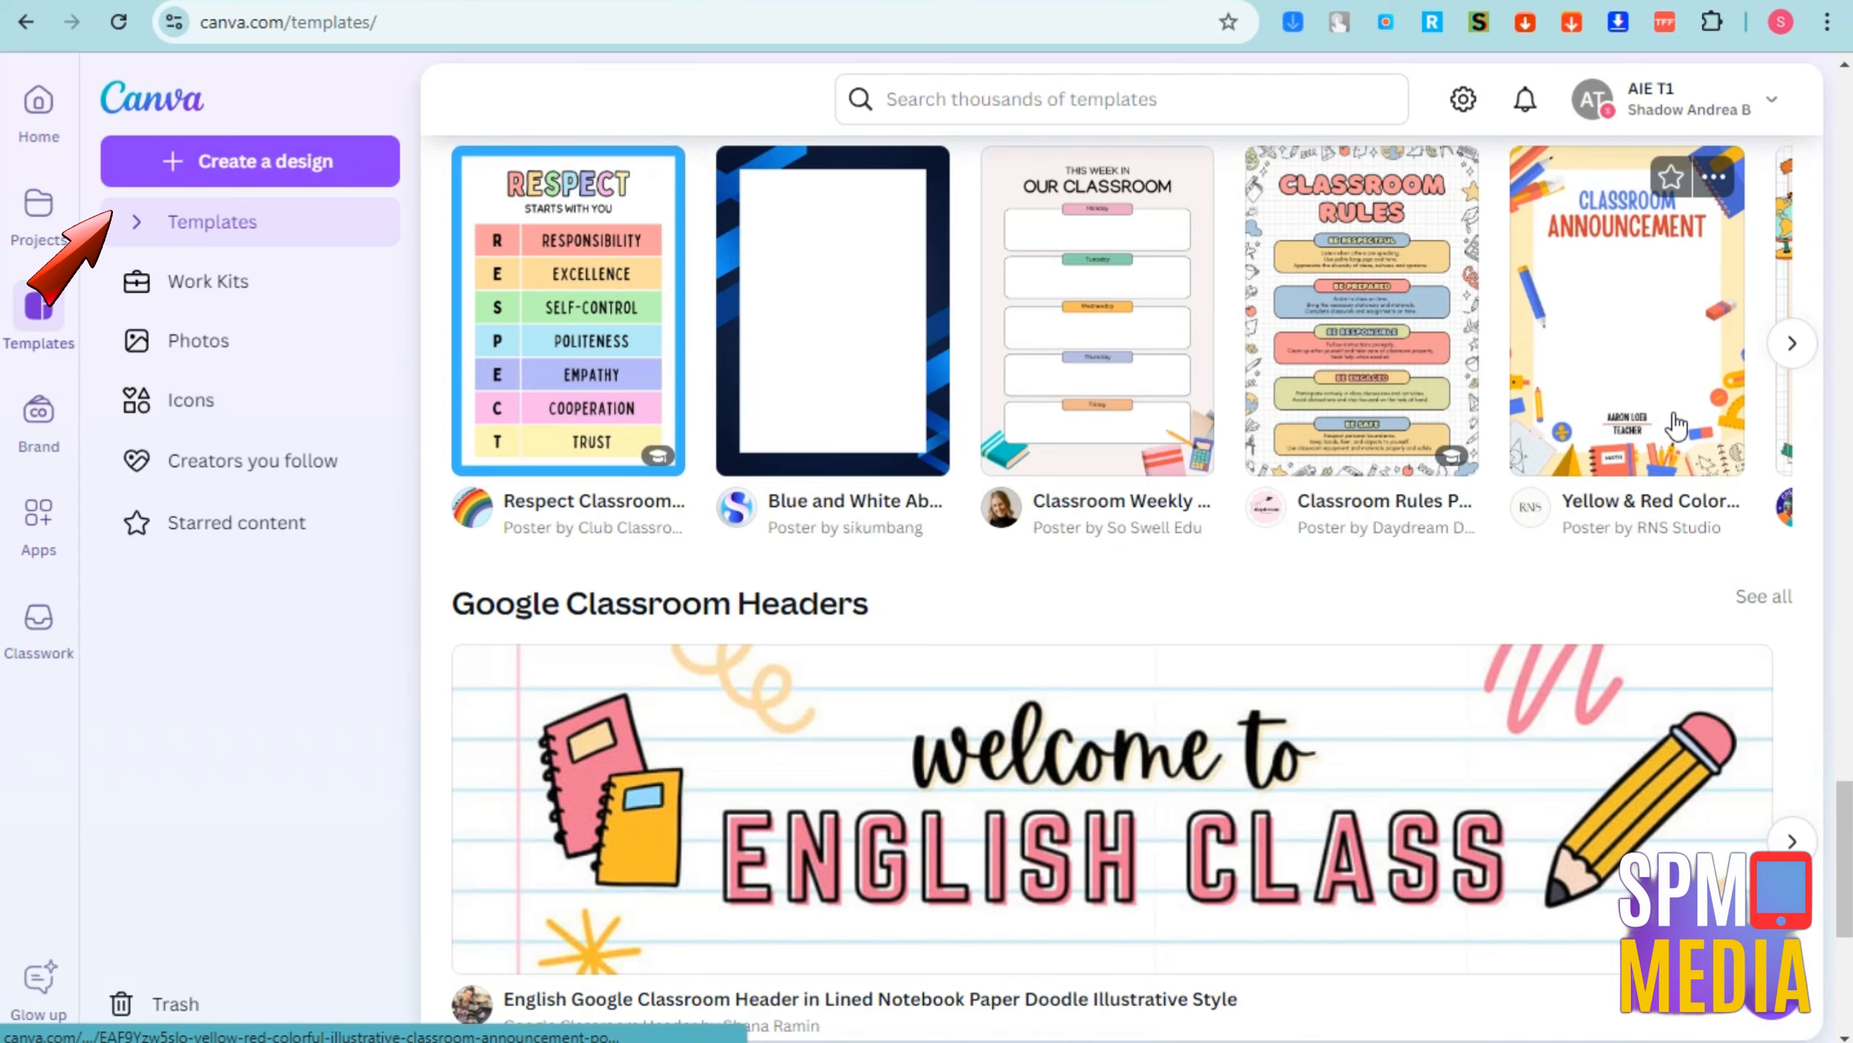
pyautogui.scroll(-3, 1469, 290)
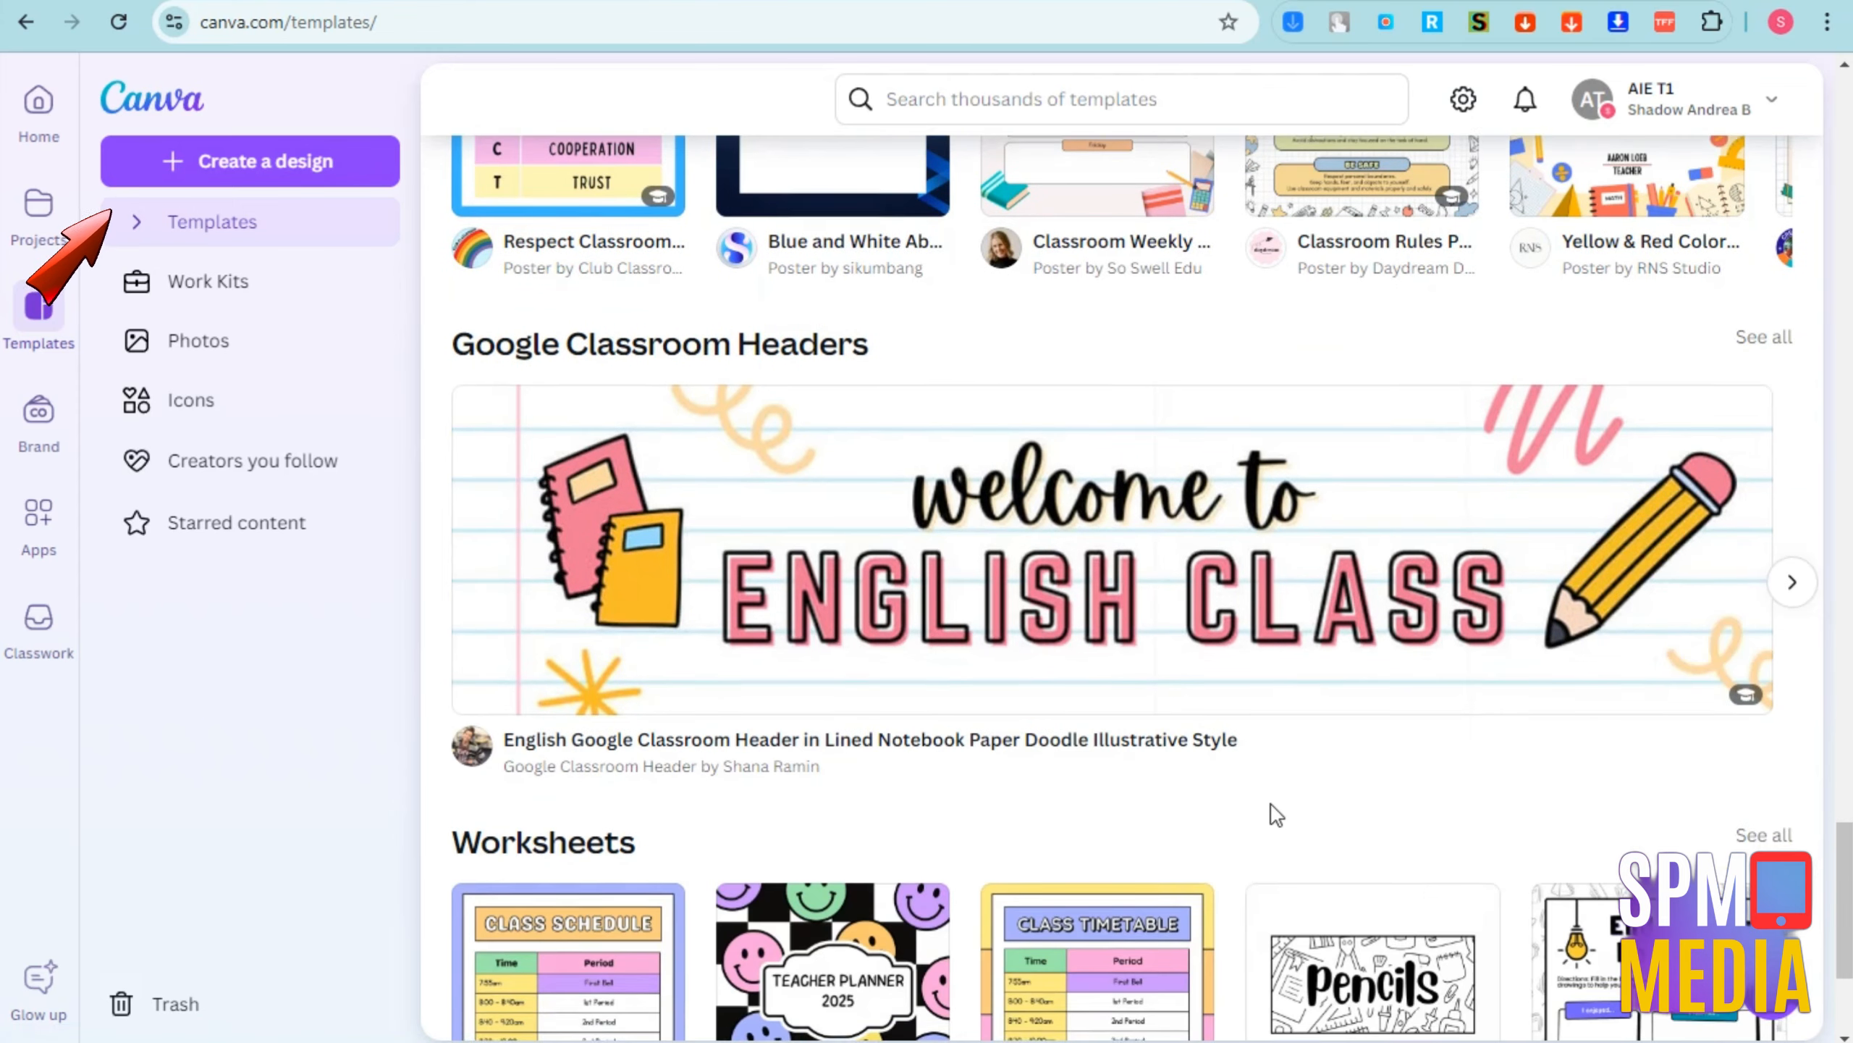
pyautogui.scroll(-8, 1272, 802)
pyautogui.scroll(-5, 1273, 819)
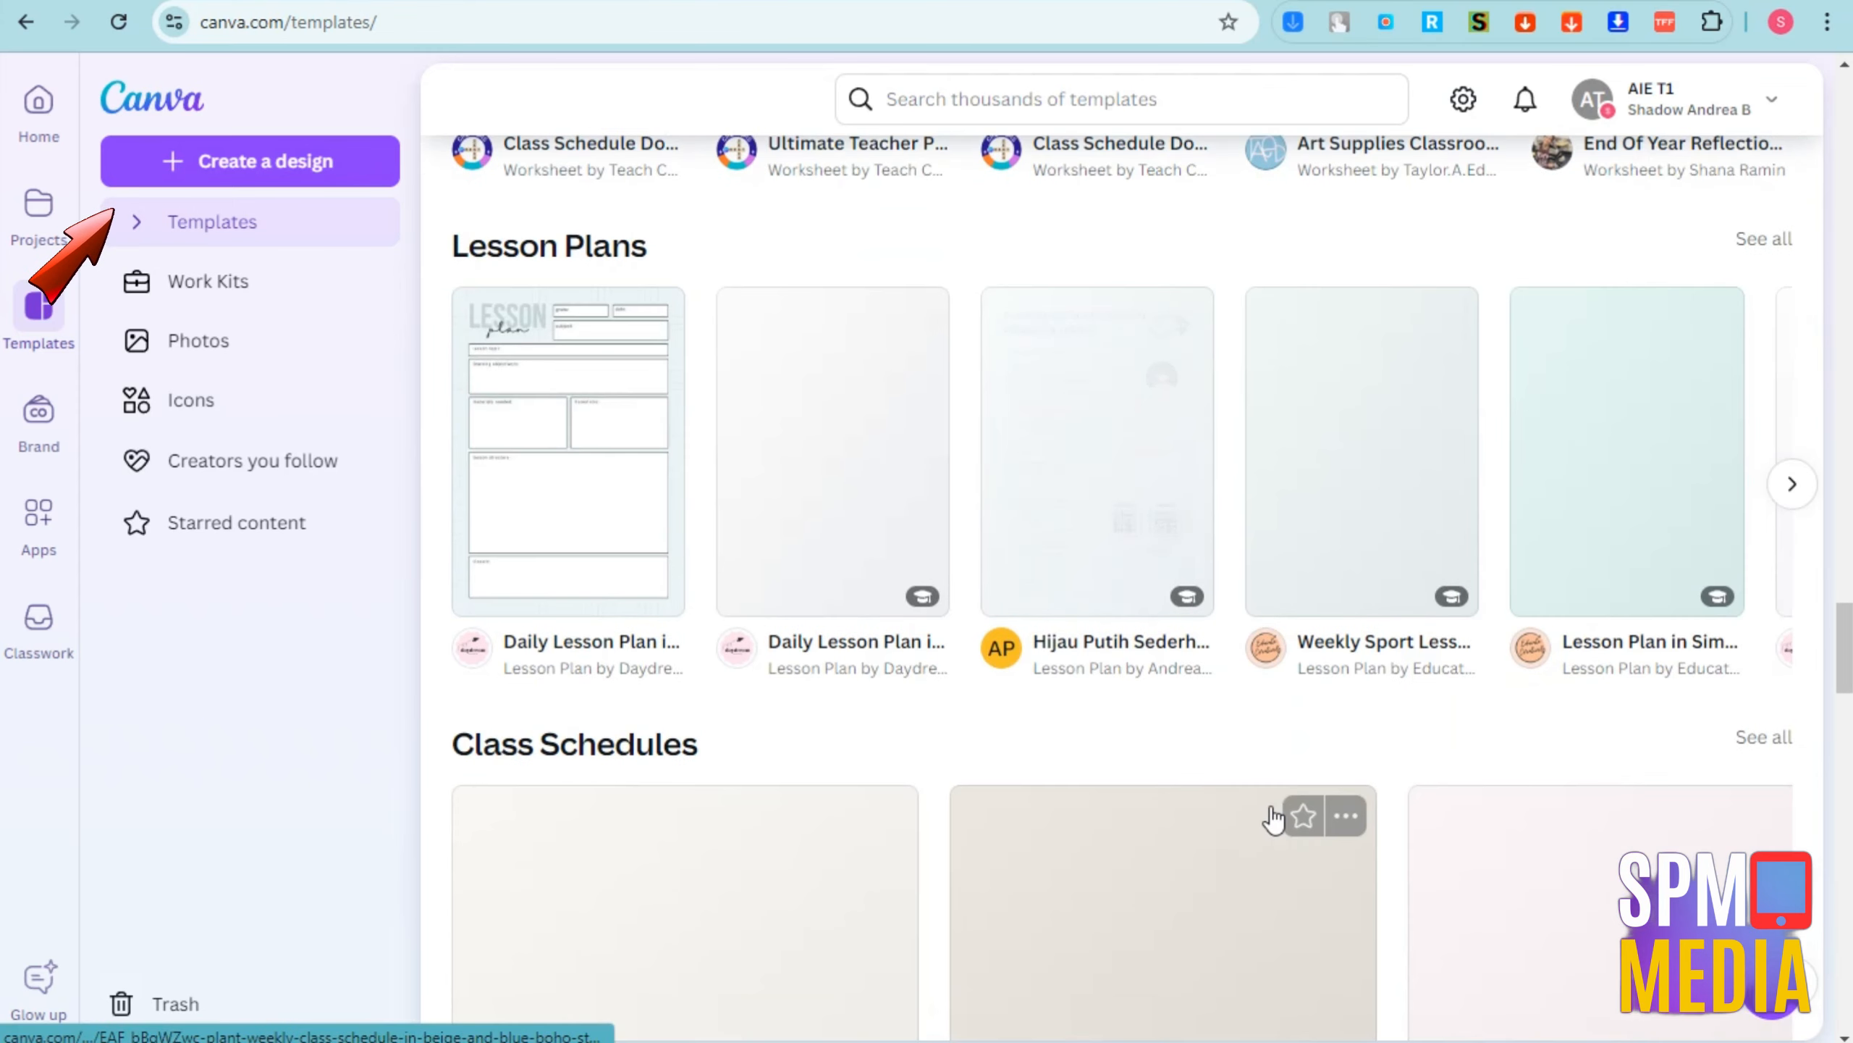
pyautogui.scroll(-6, 1274, 819)
pyautogui.scroll(-4, 1274, 819)
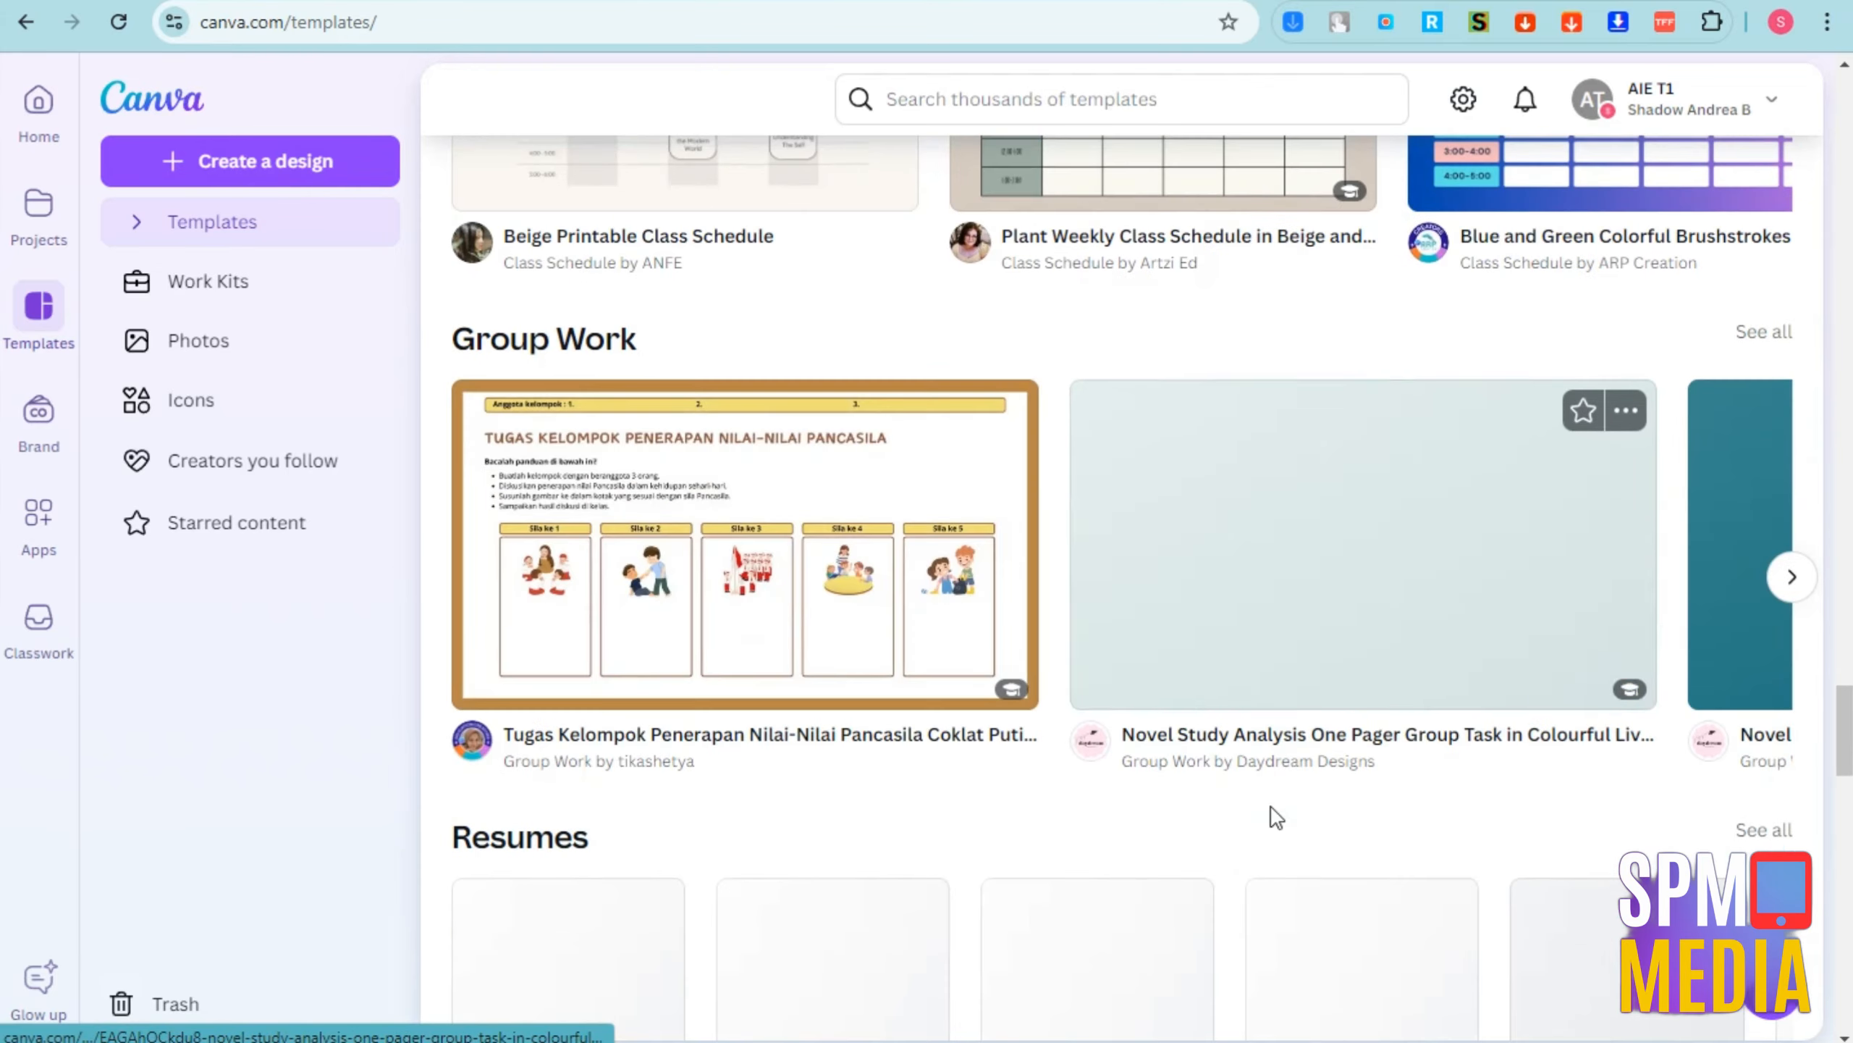
pyautogui.scroll(20, 1274, 818)
pyautogui.scroll(20, 1274, 819)
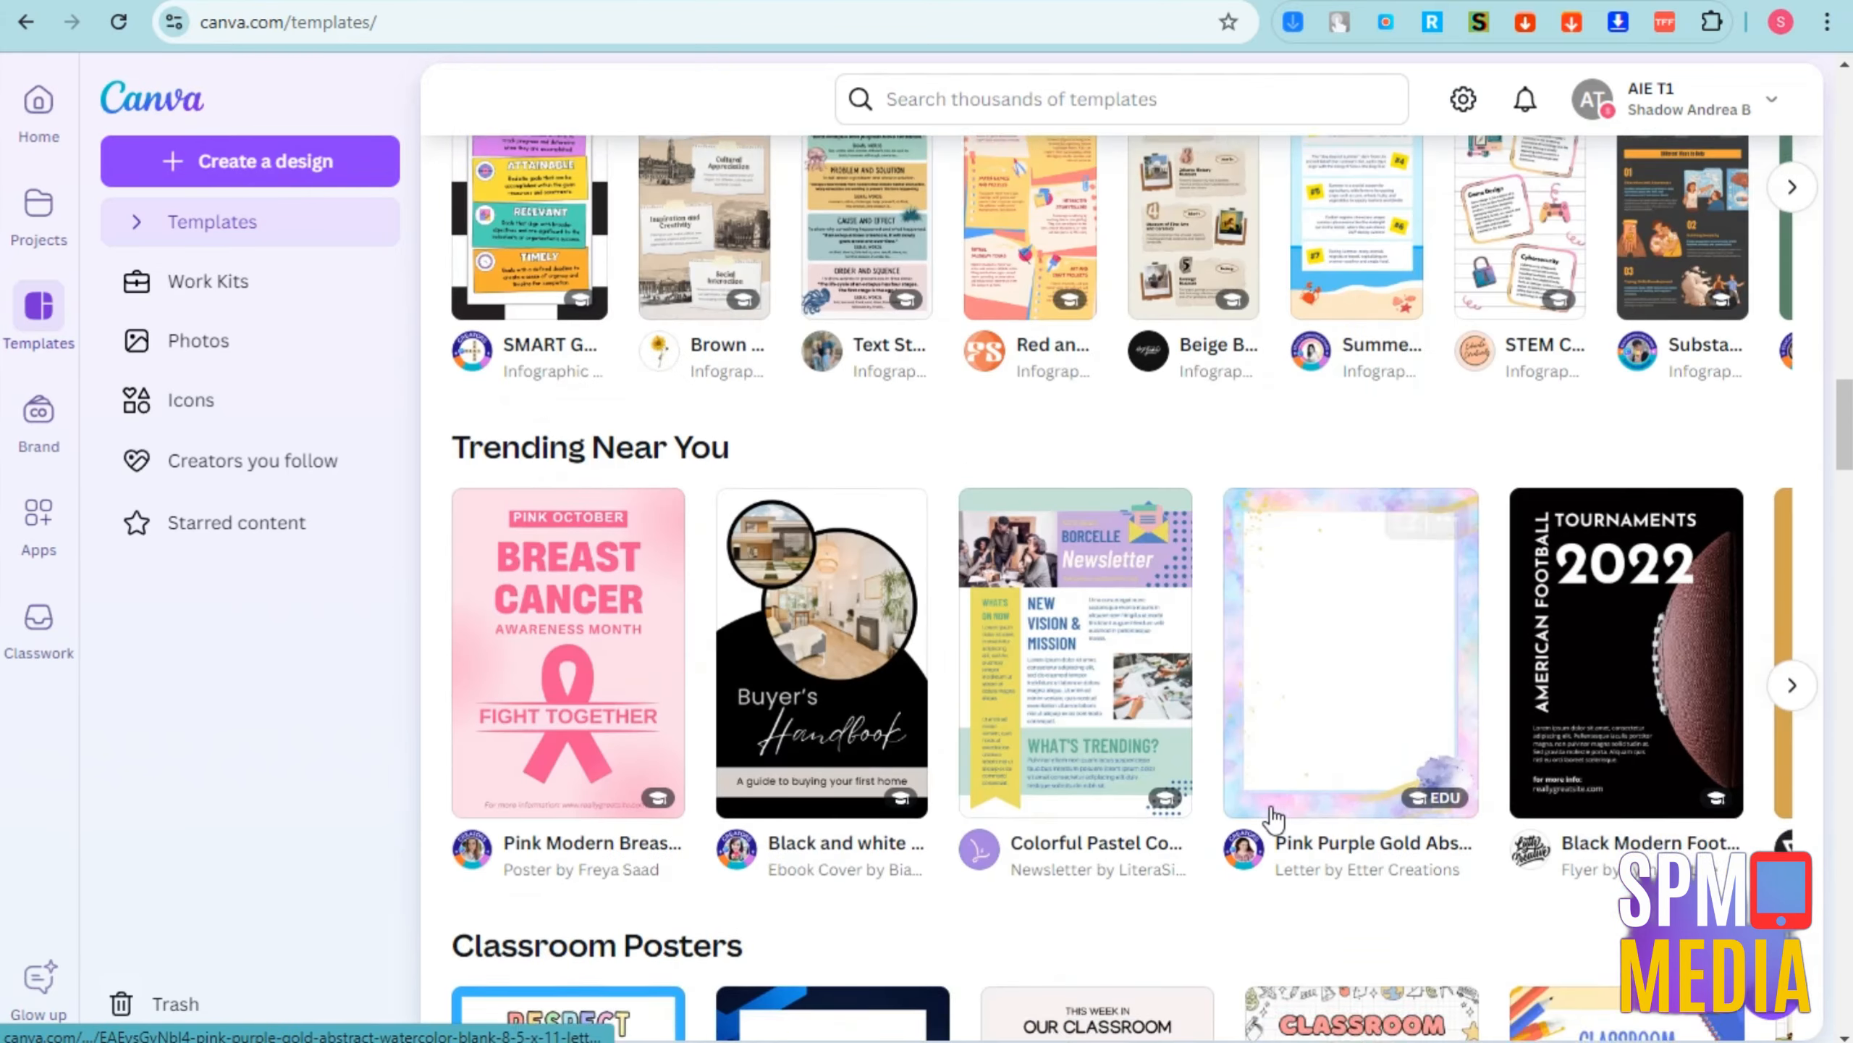
pyautogui.scroll(6, 1274, 819)
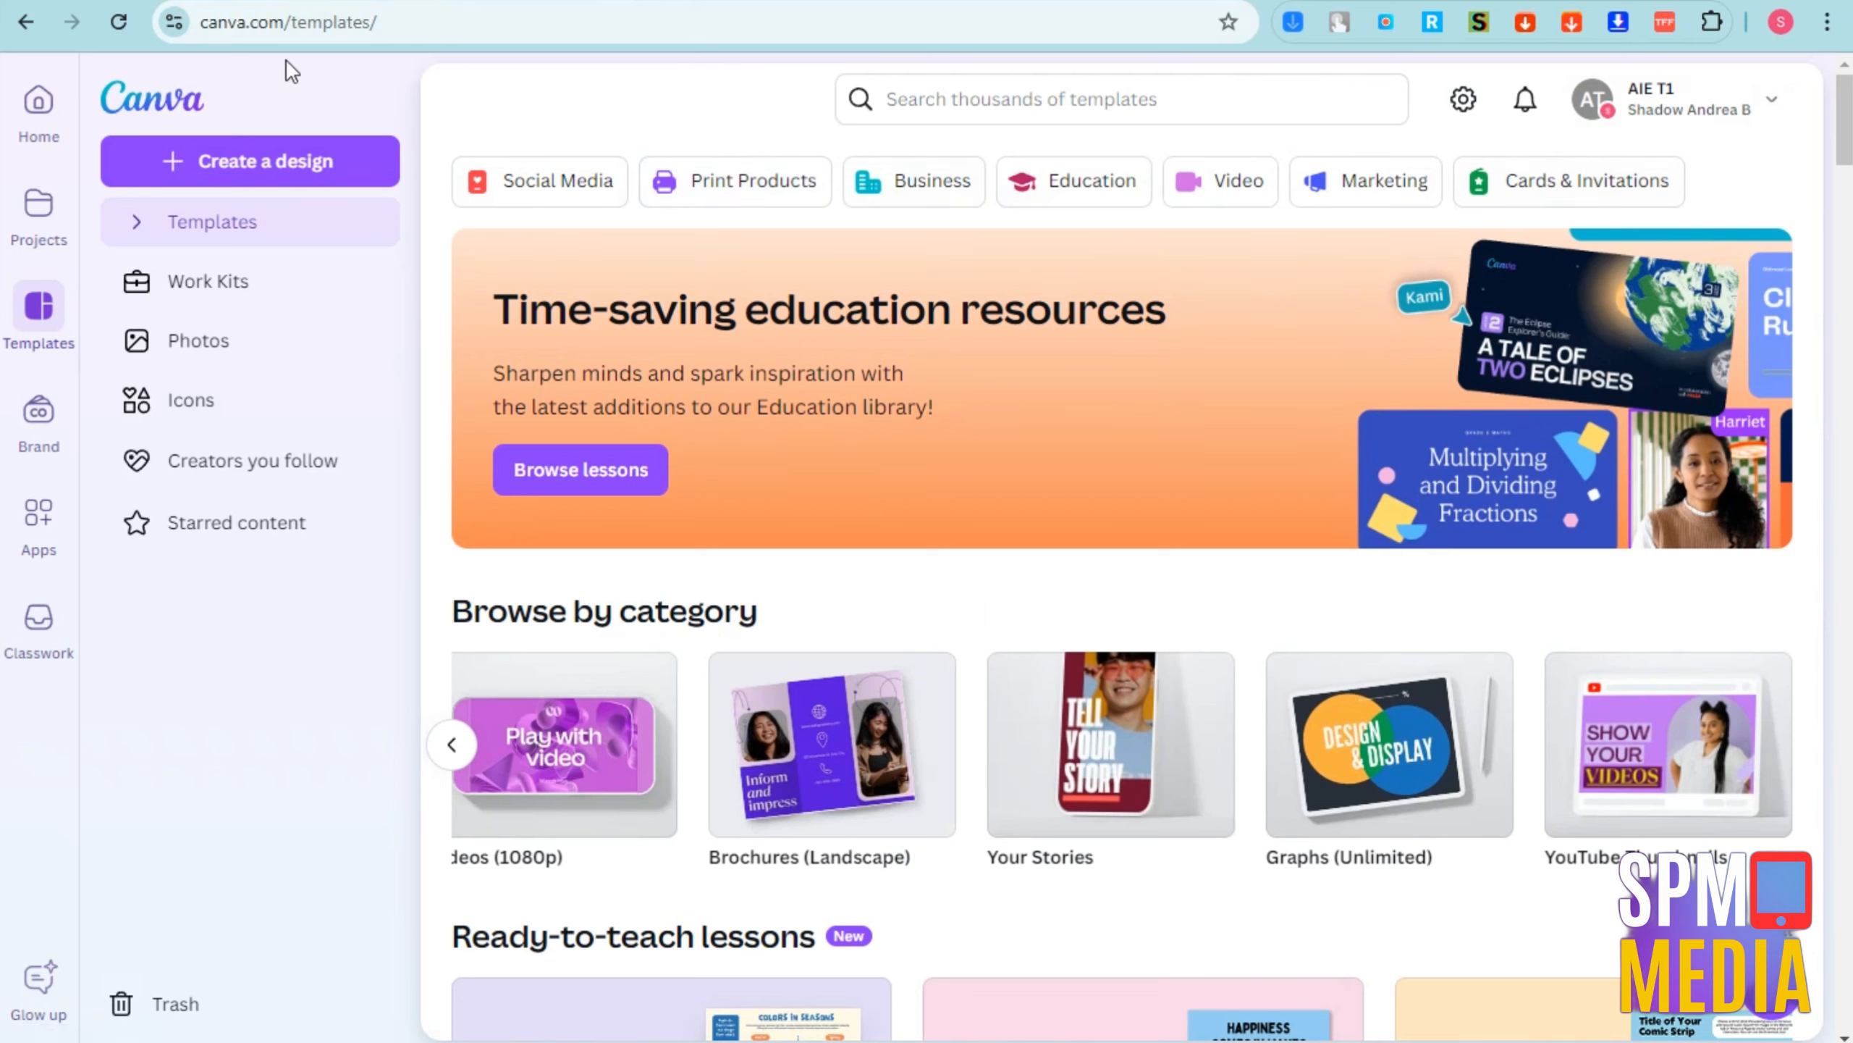
# Create a blank YouTube Thumbnail design from the suggested 1280 × 720 px custom size
pyautogui.click(281, 157)
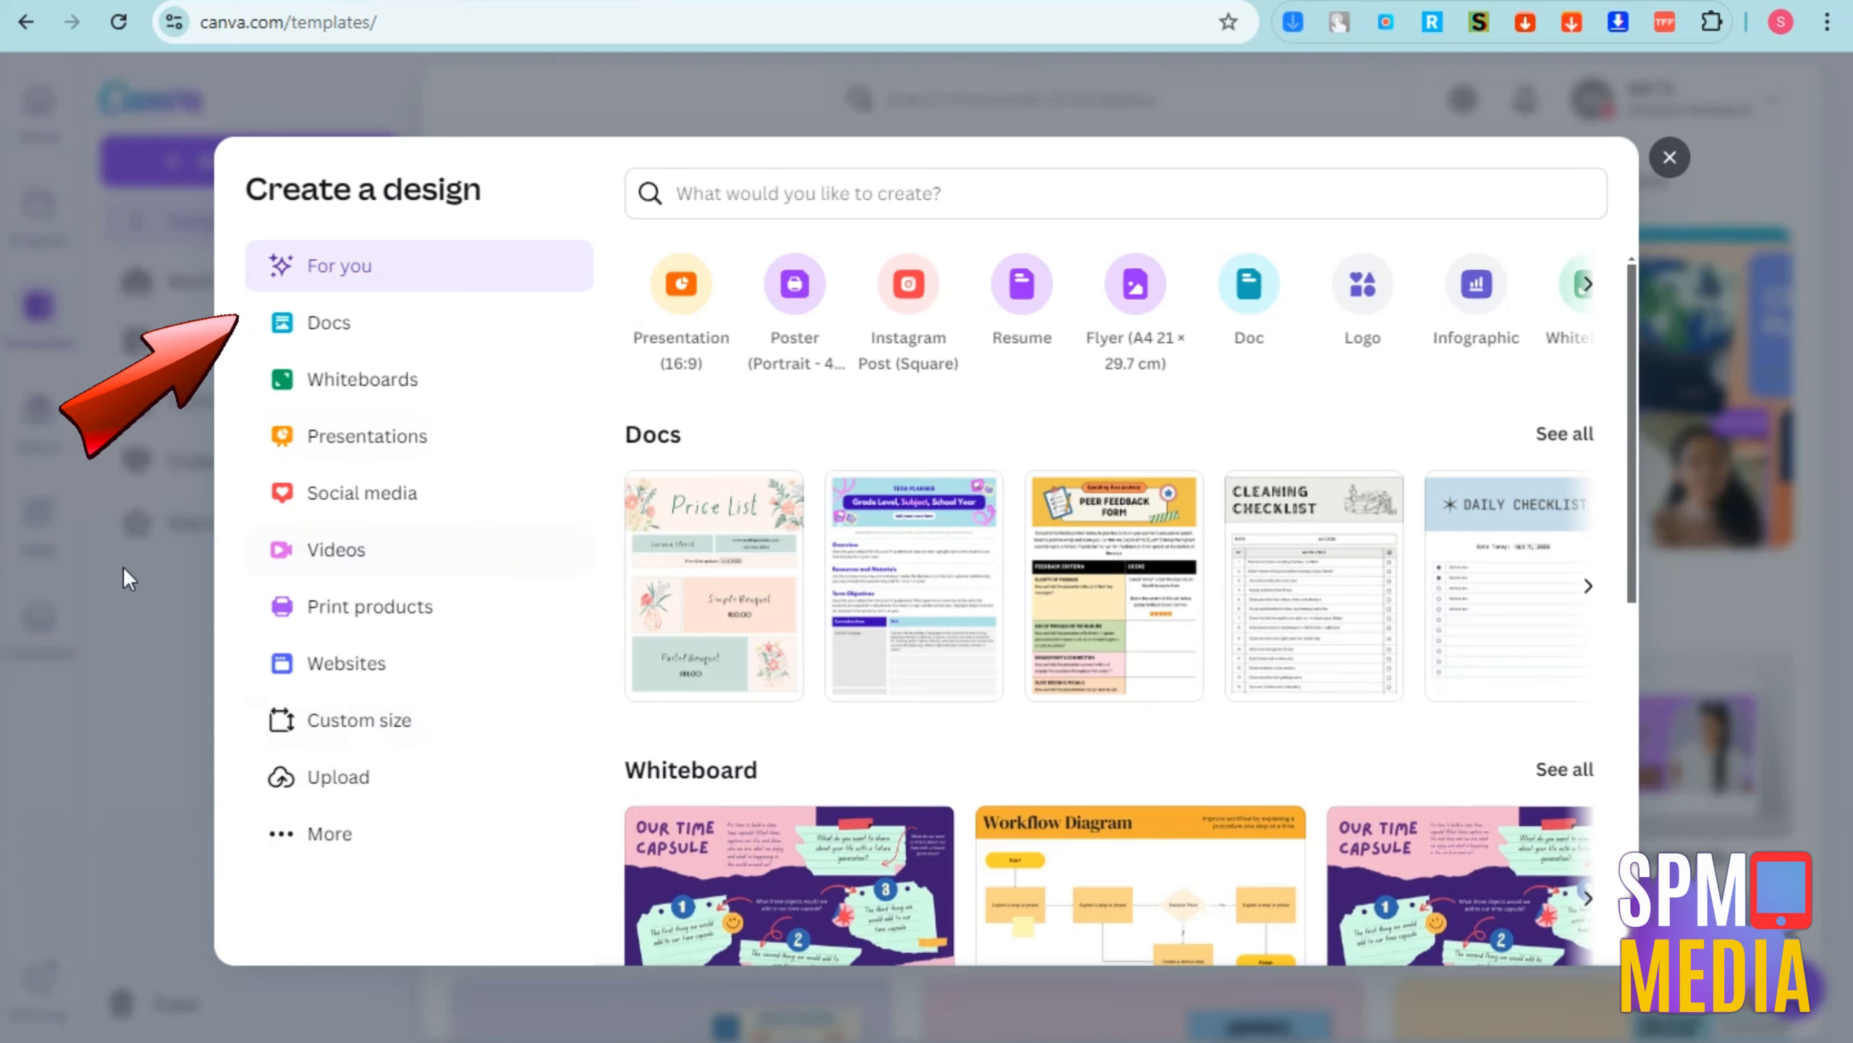
pyautogui.click(333, 739)
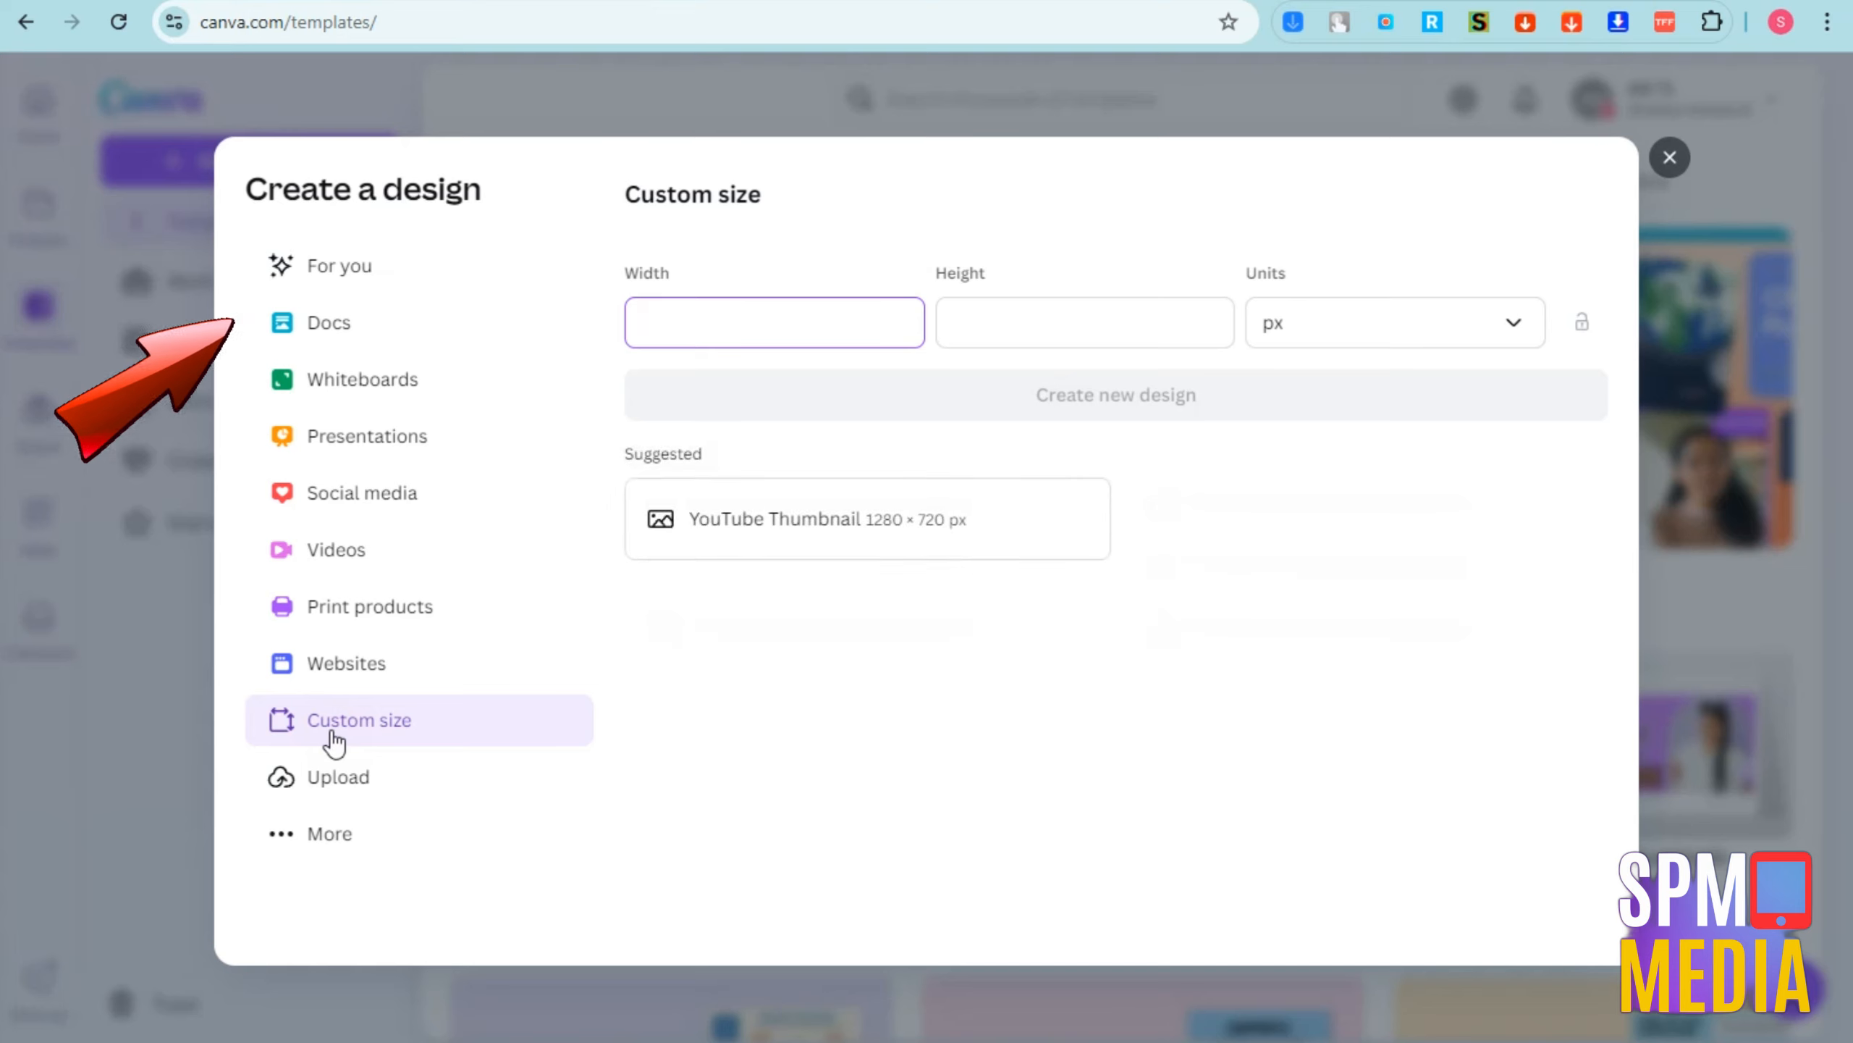
pyautogui.click(790, 365)
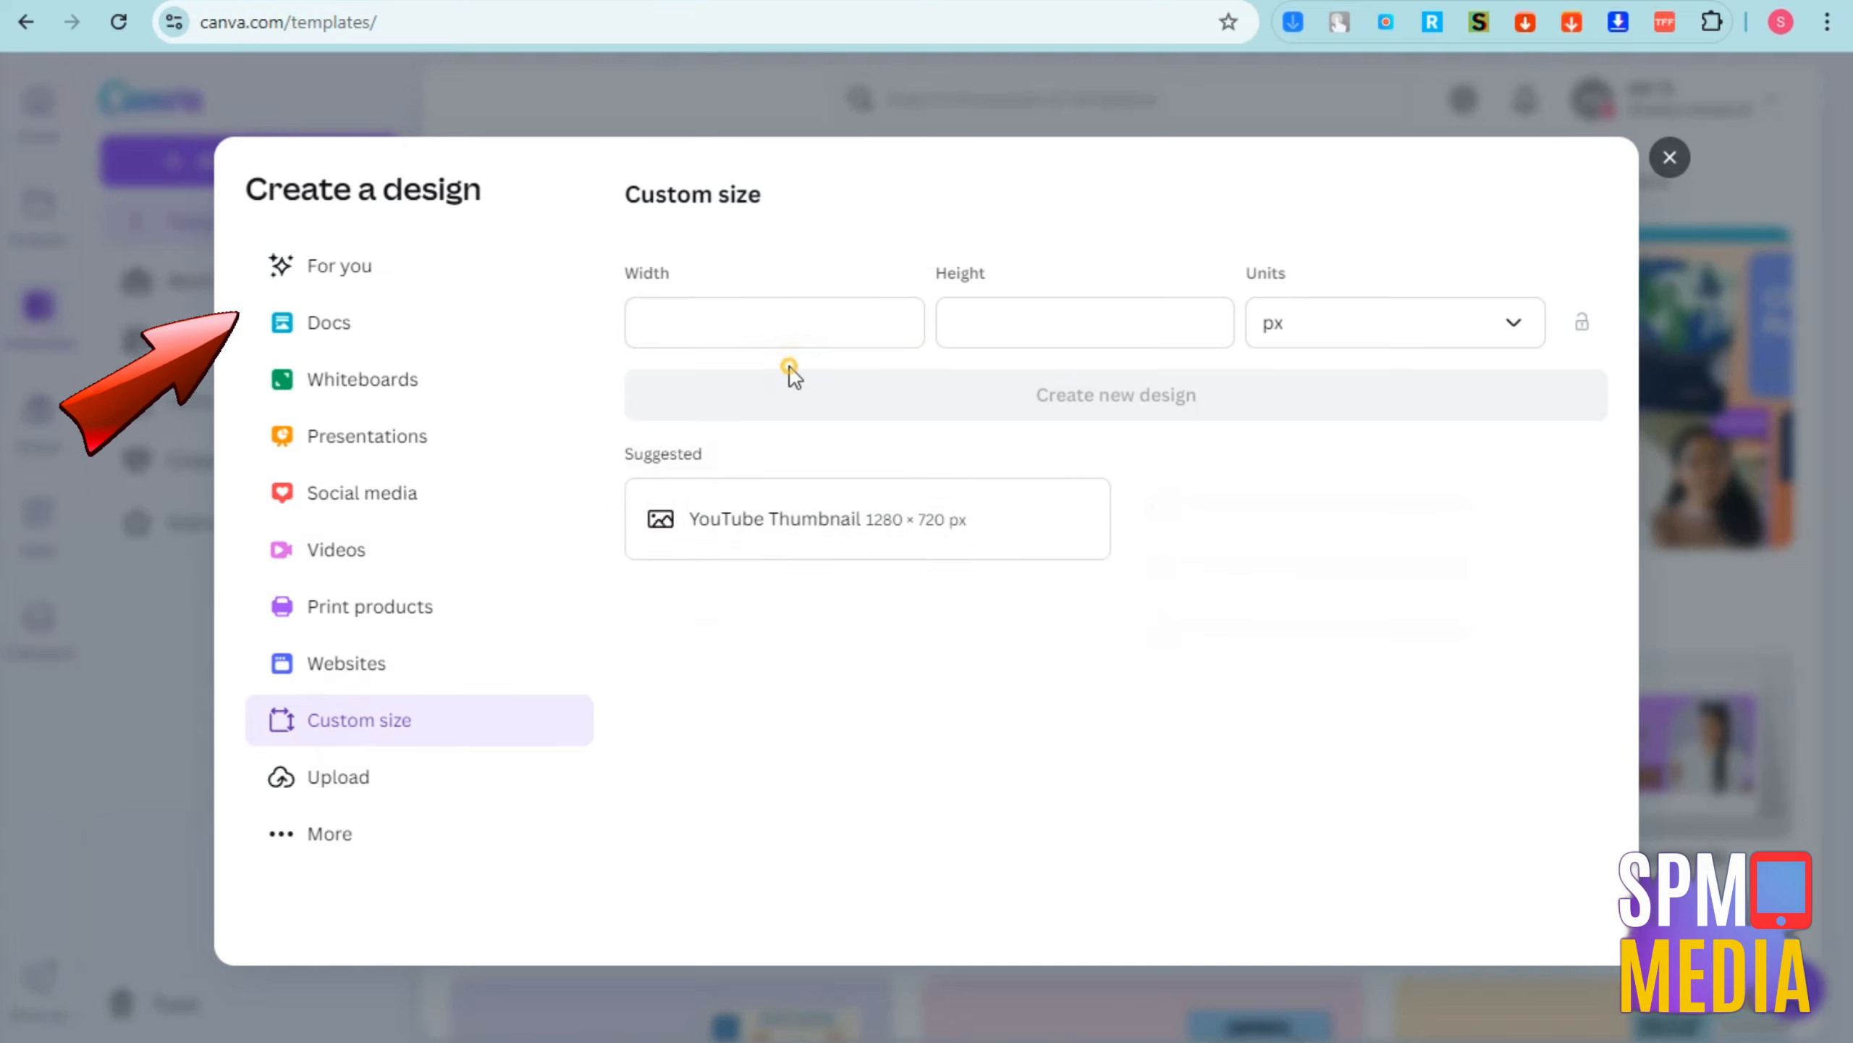
pyautogui.click(747, 527)
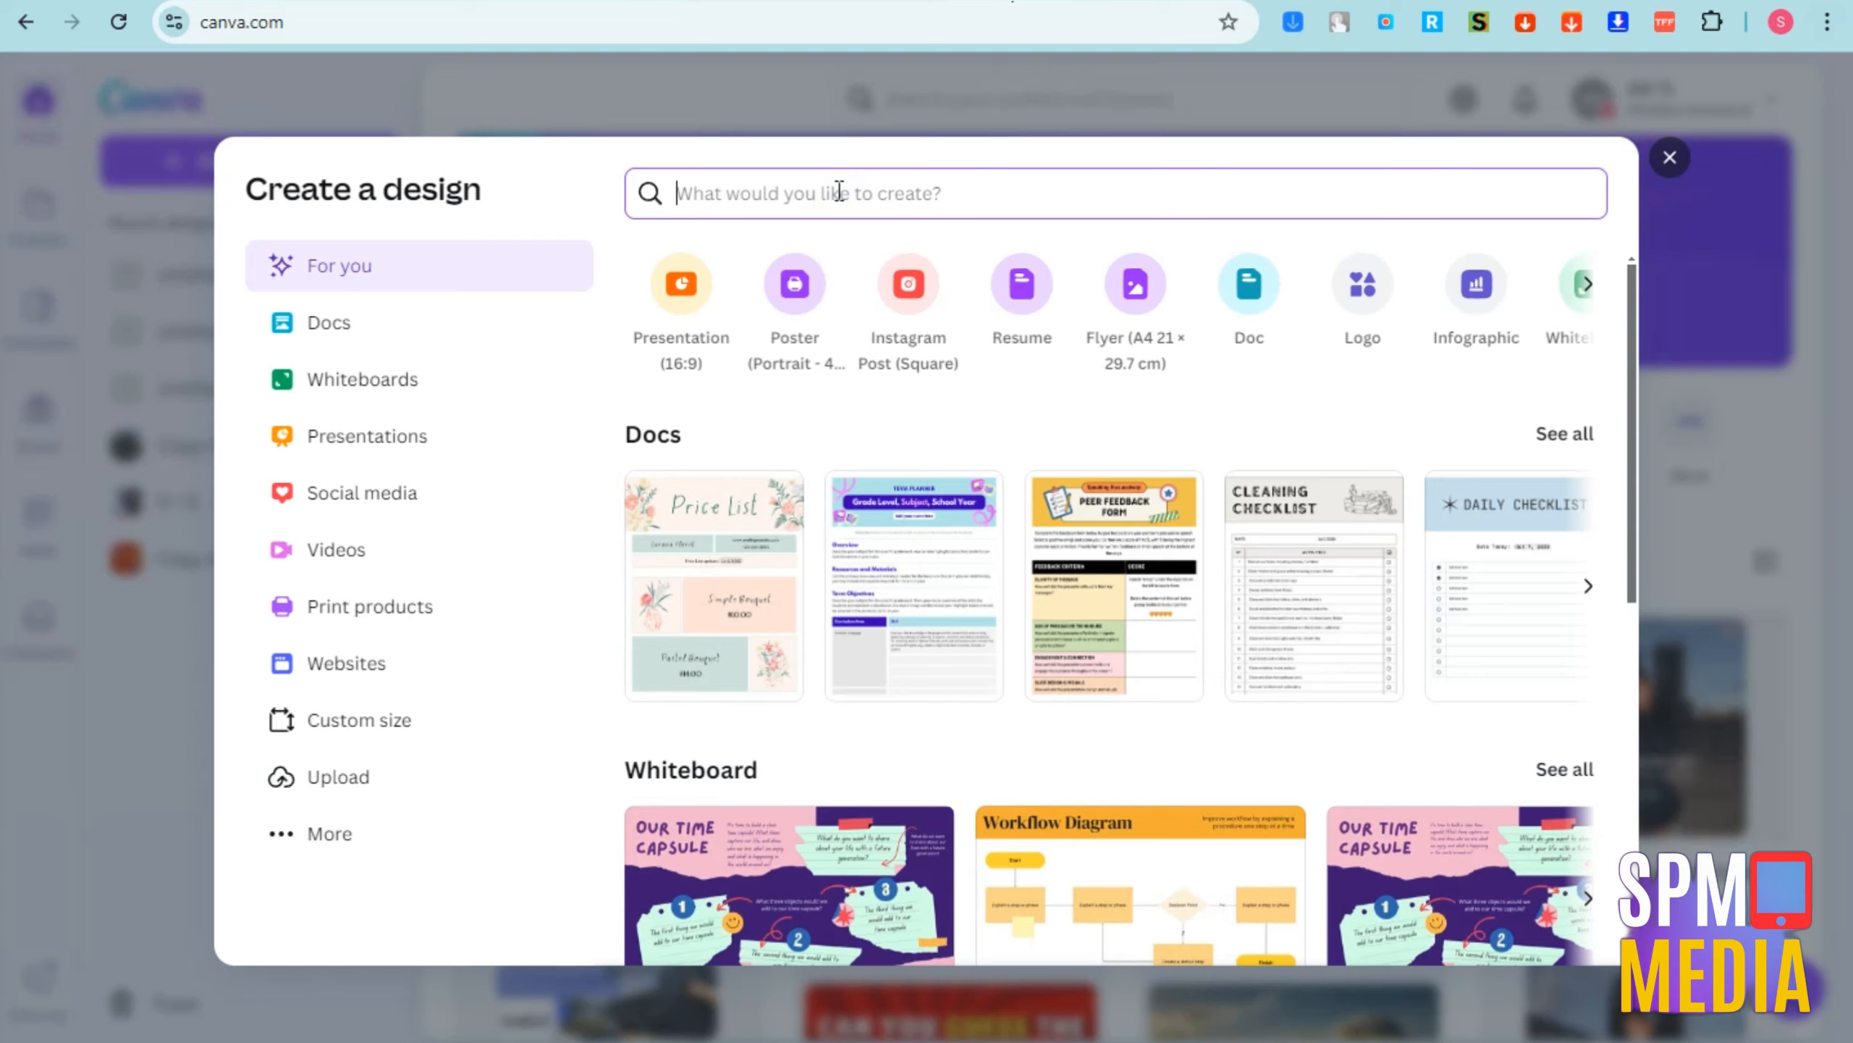
# Search the design types for "Instagram" and create a blank 1080 × 1080 px Instagram Post Video design
pyautogui.write('instaf')
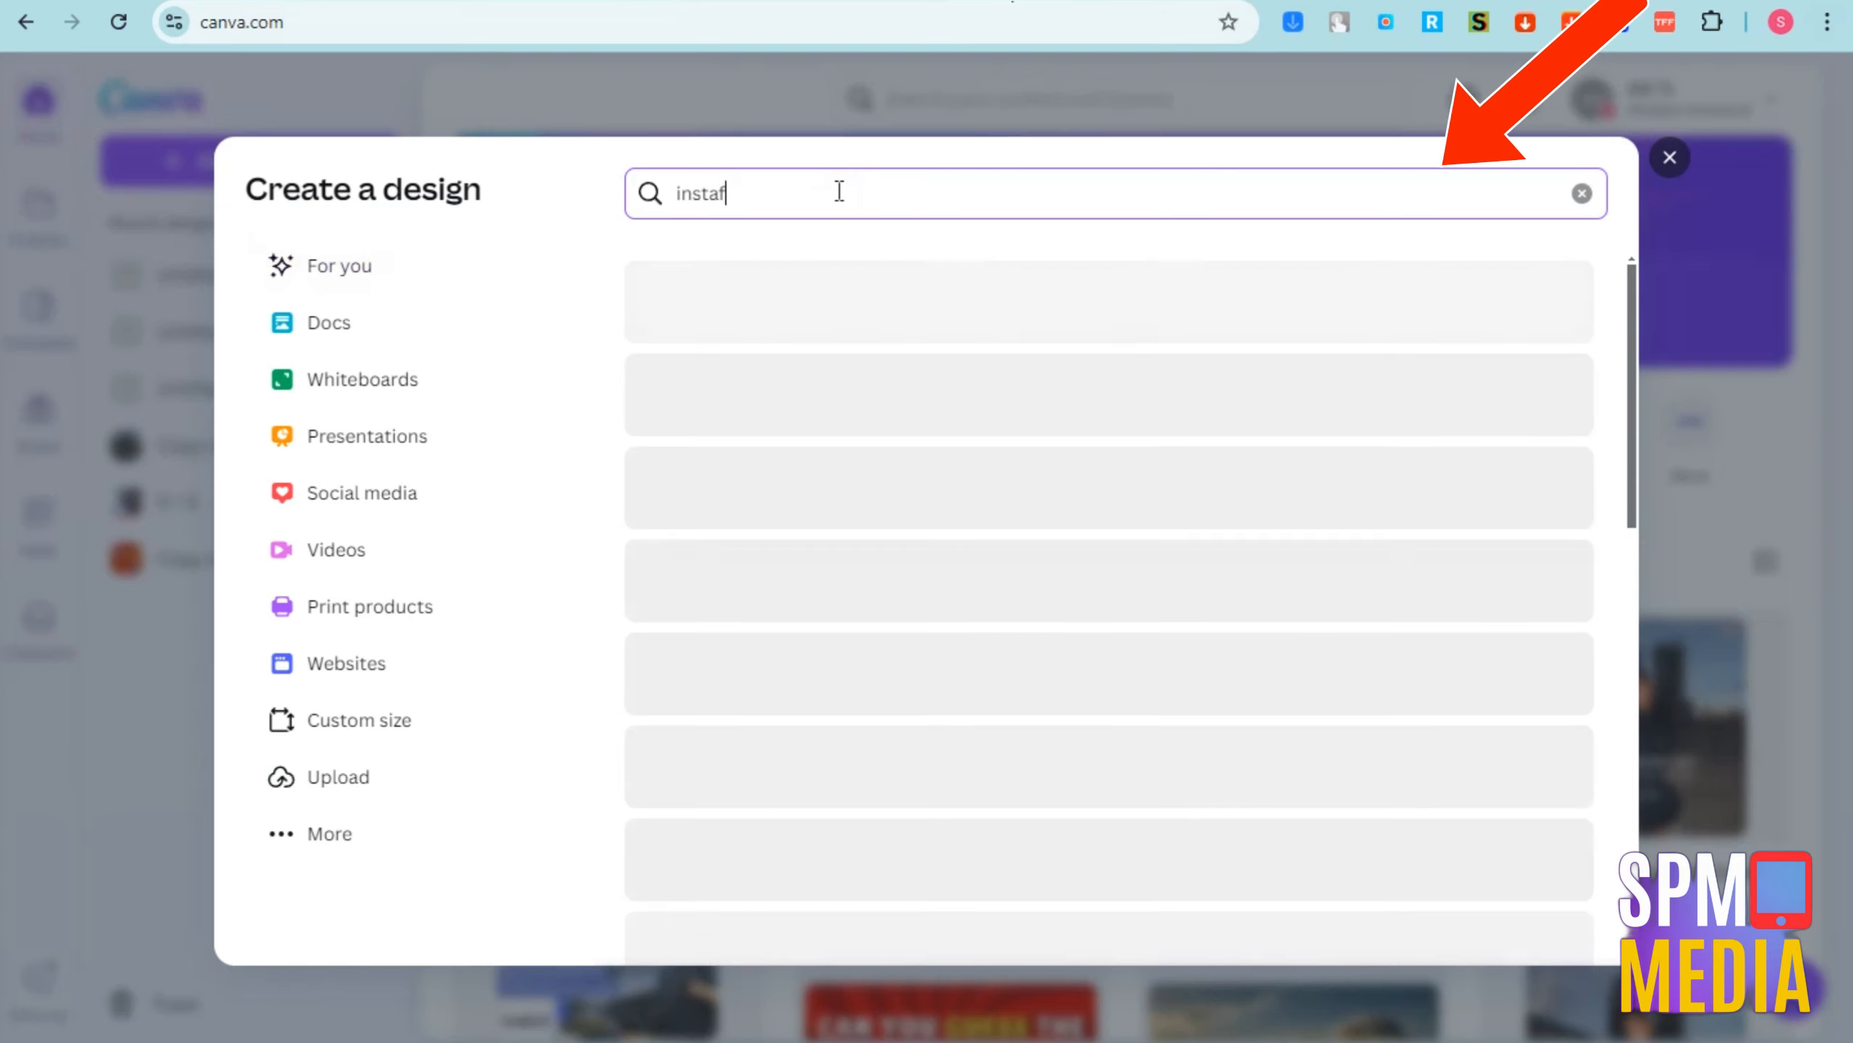
pyautogui.press('BackSpace')
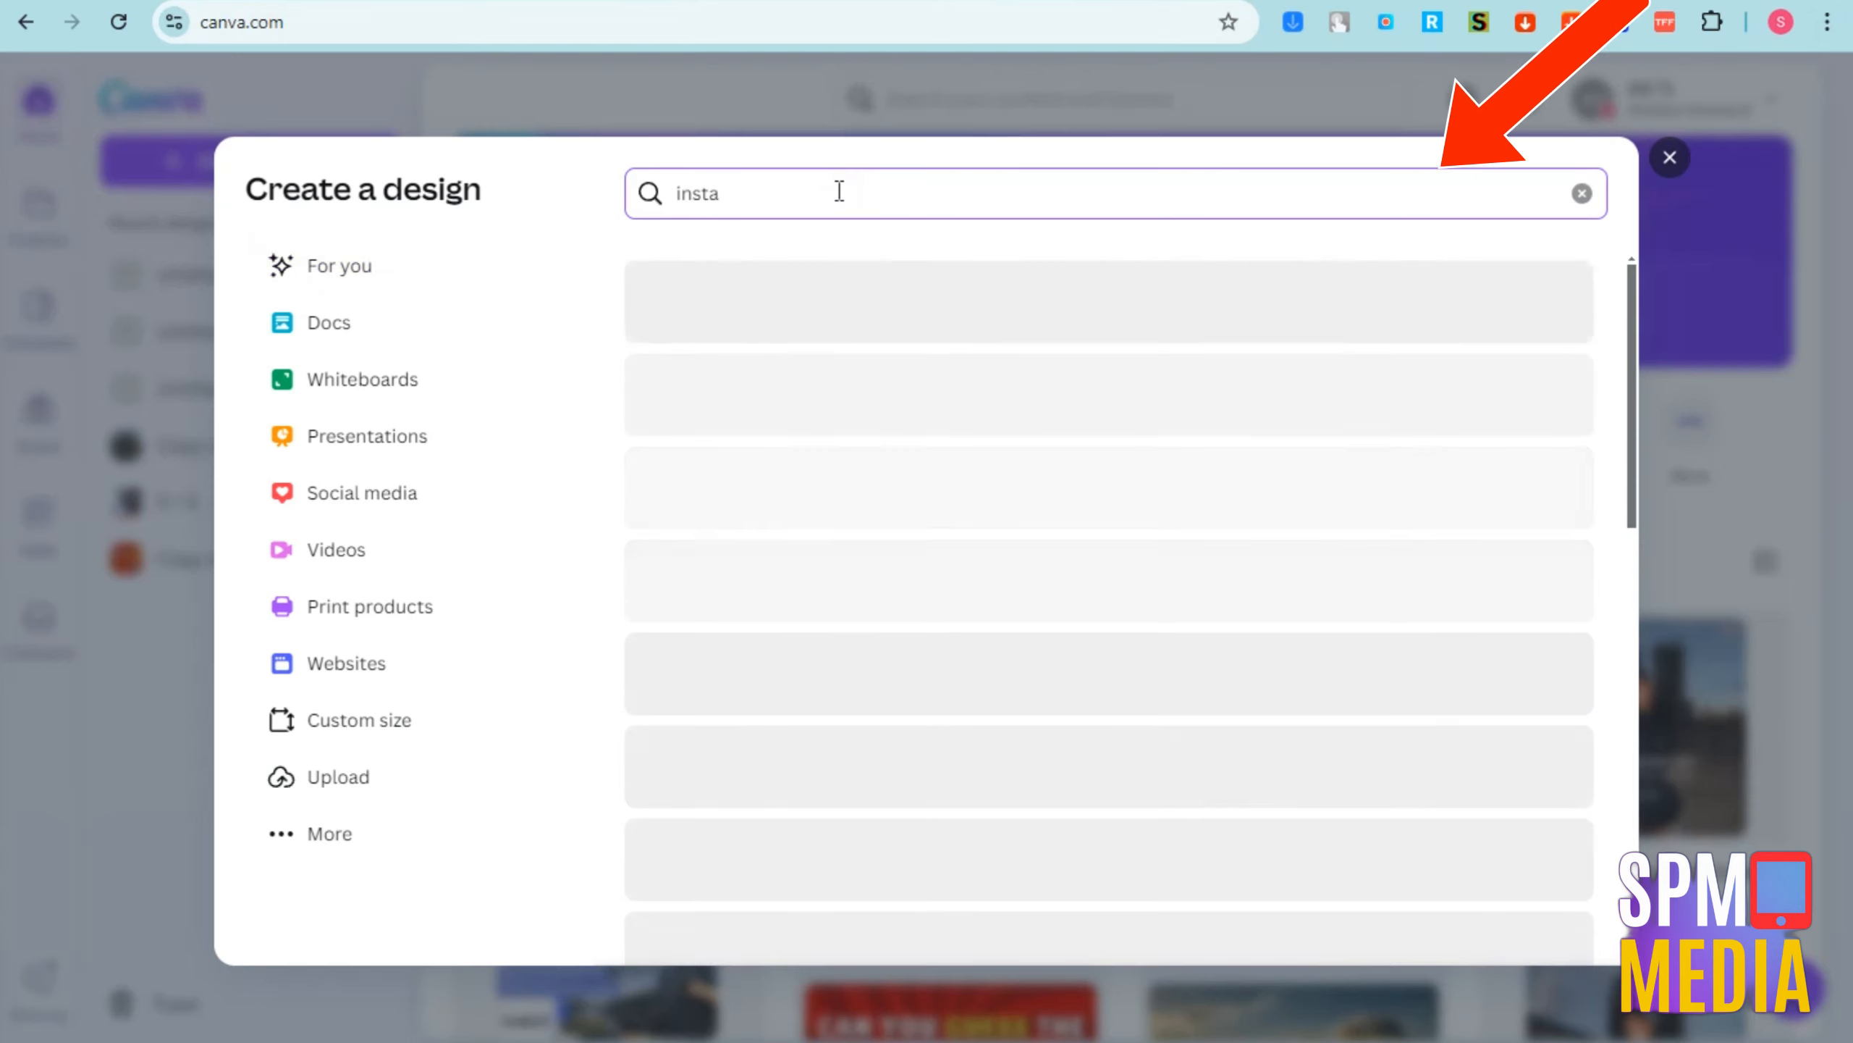
pyautogui.write('gram')
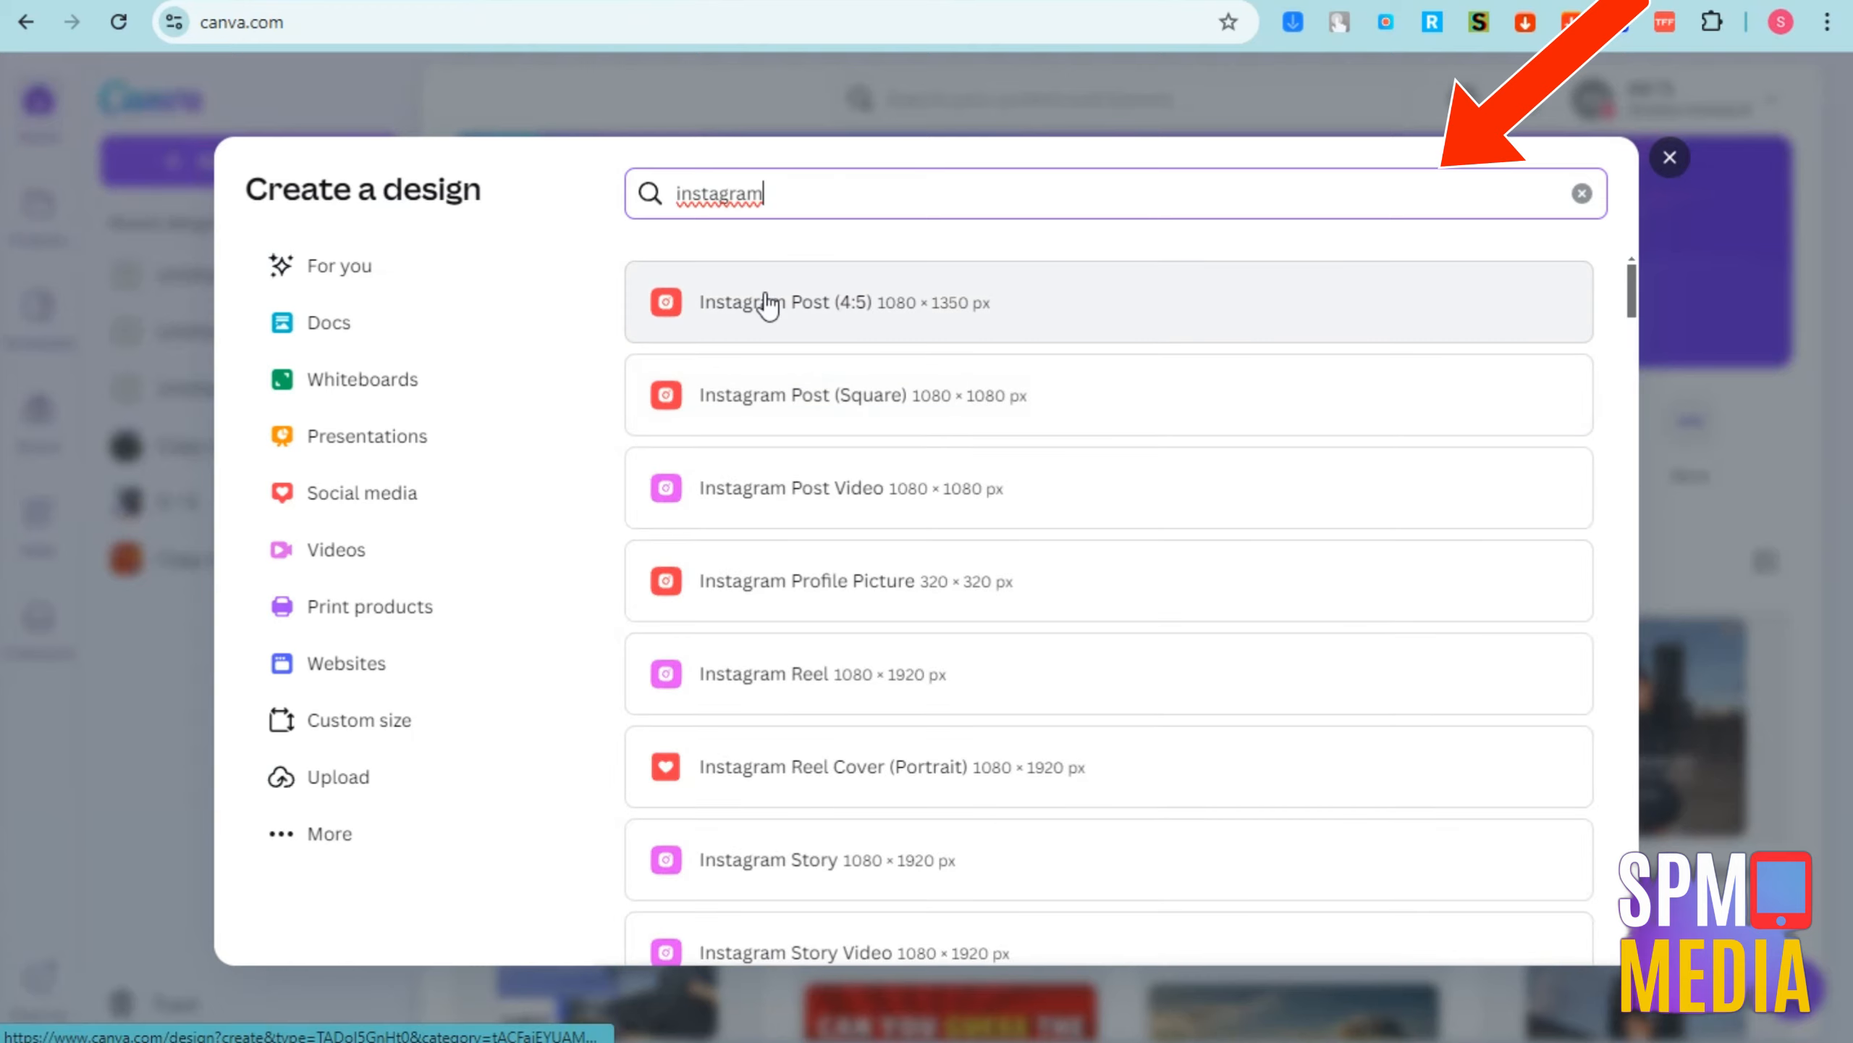
pyautogui.rightClick(736, 194)
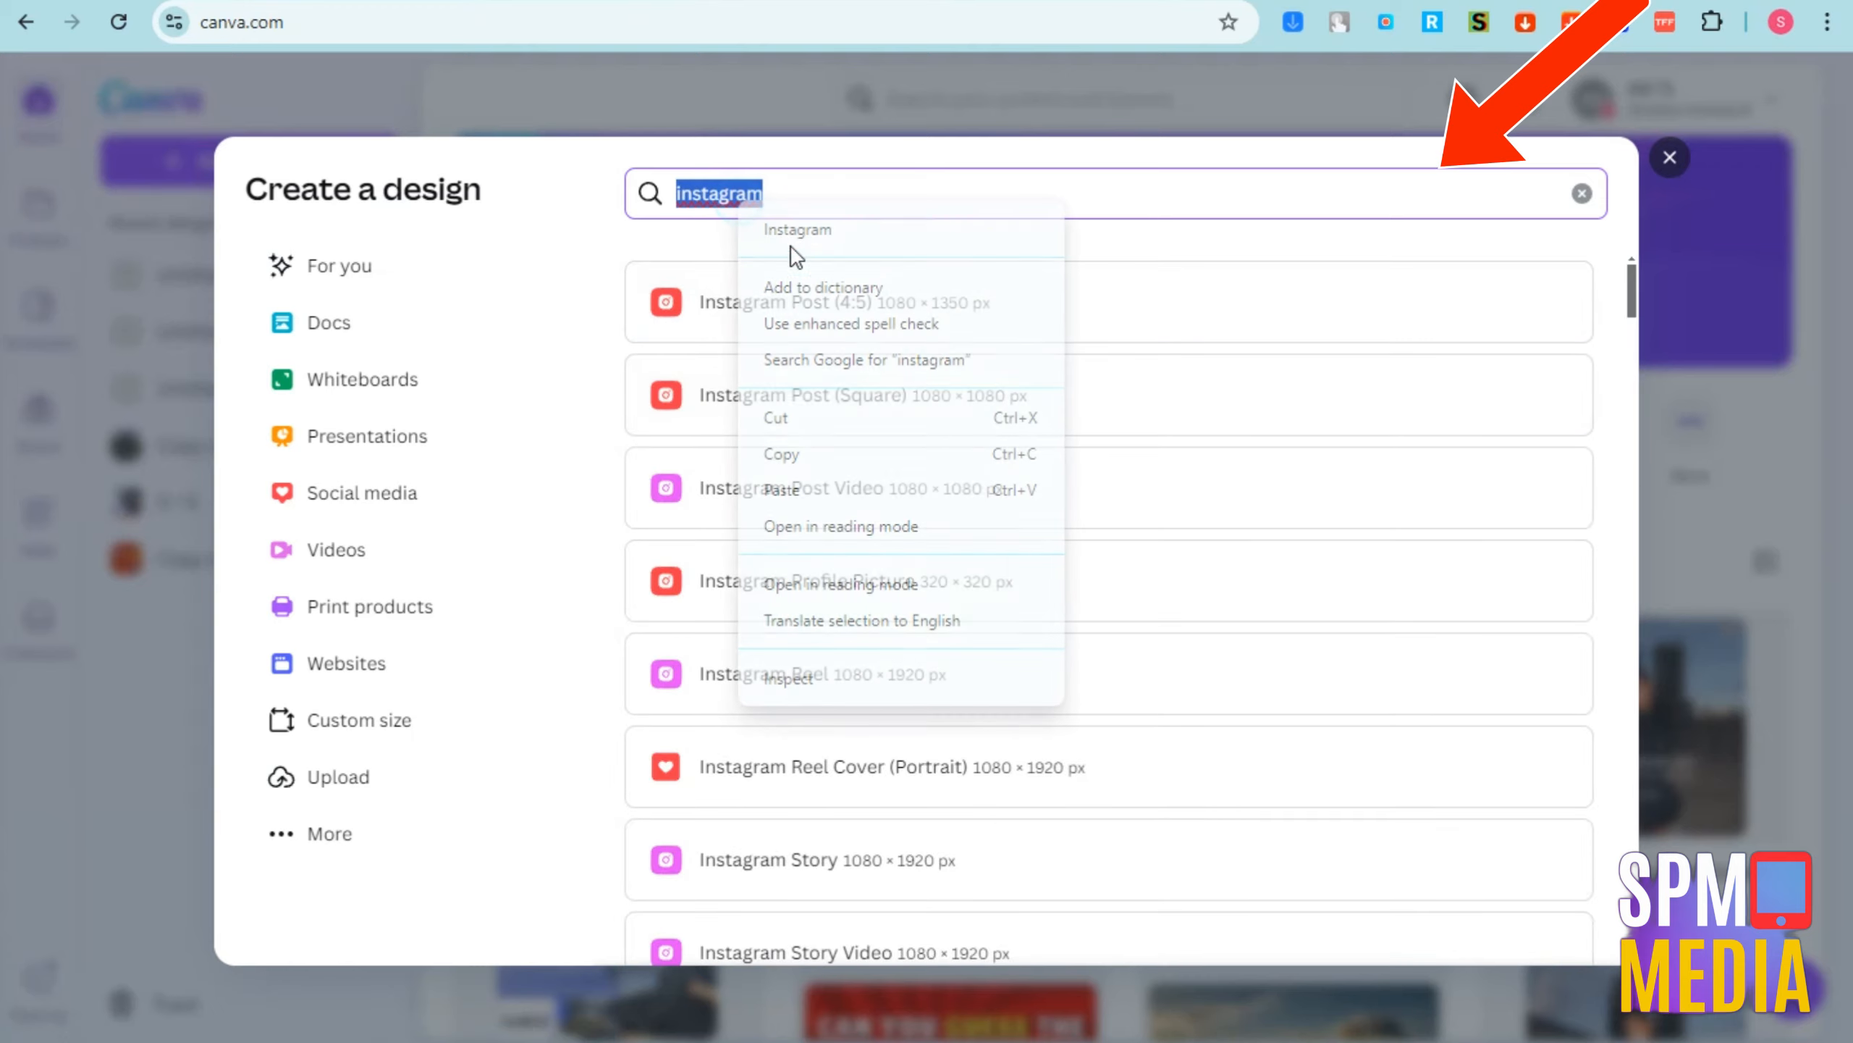
pyautogui.click(791, 233)
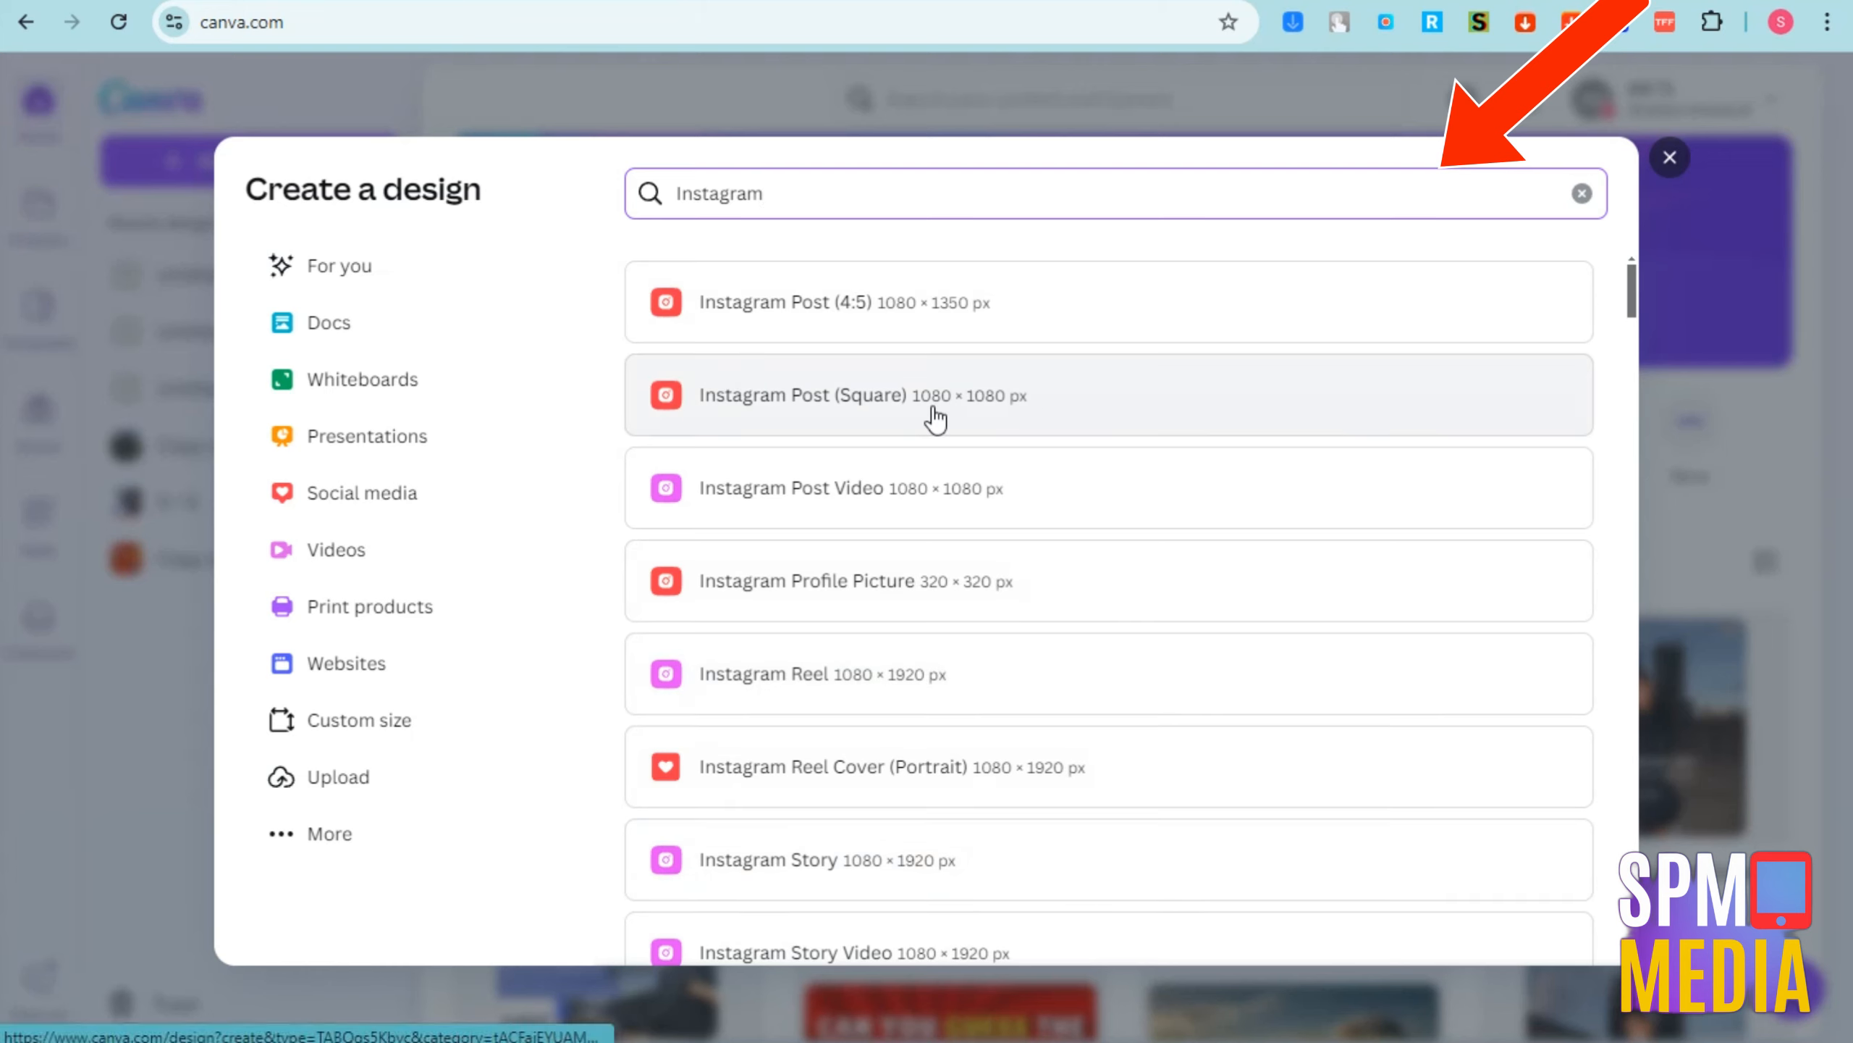
pyautogui.click(932, 517)
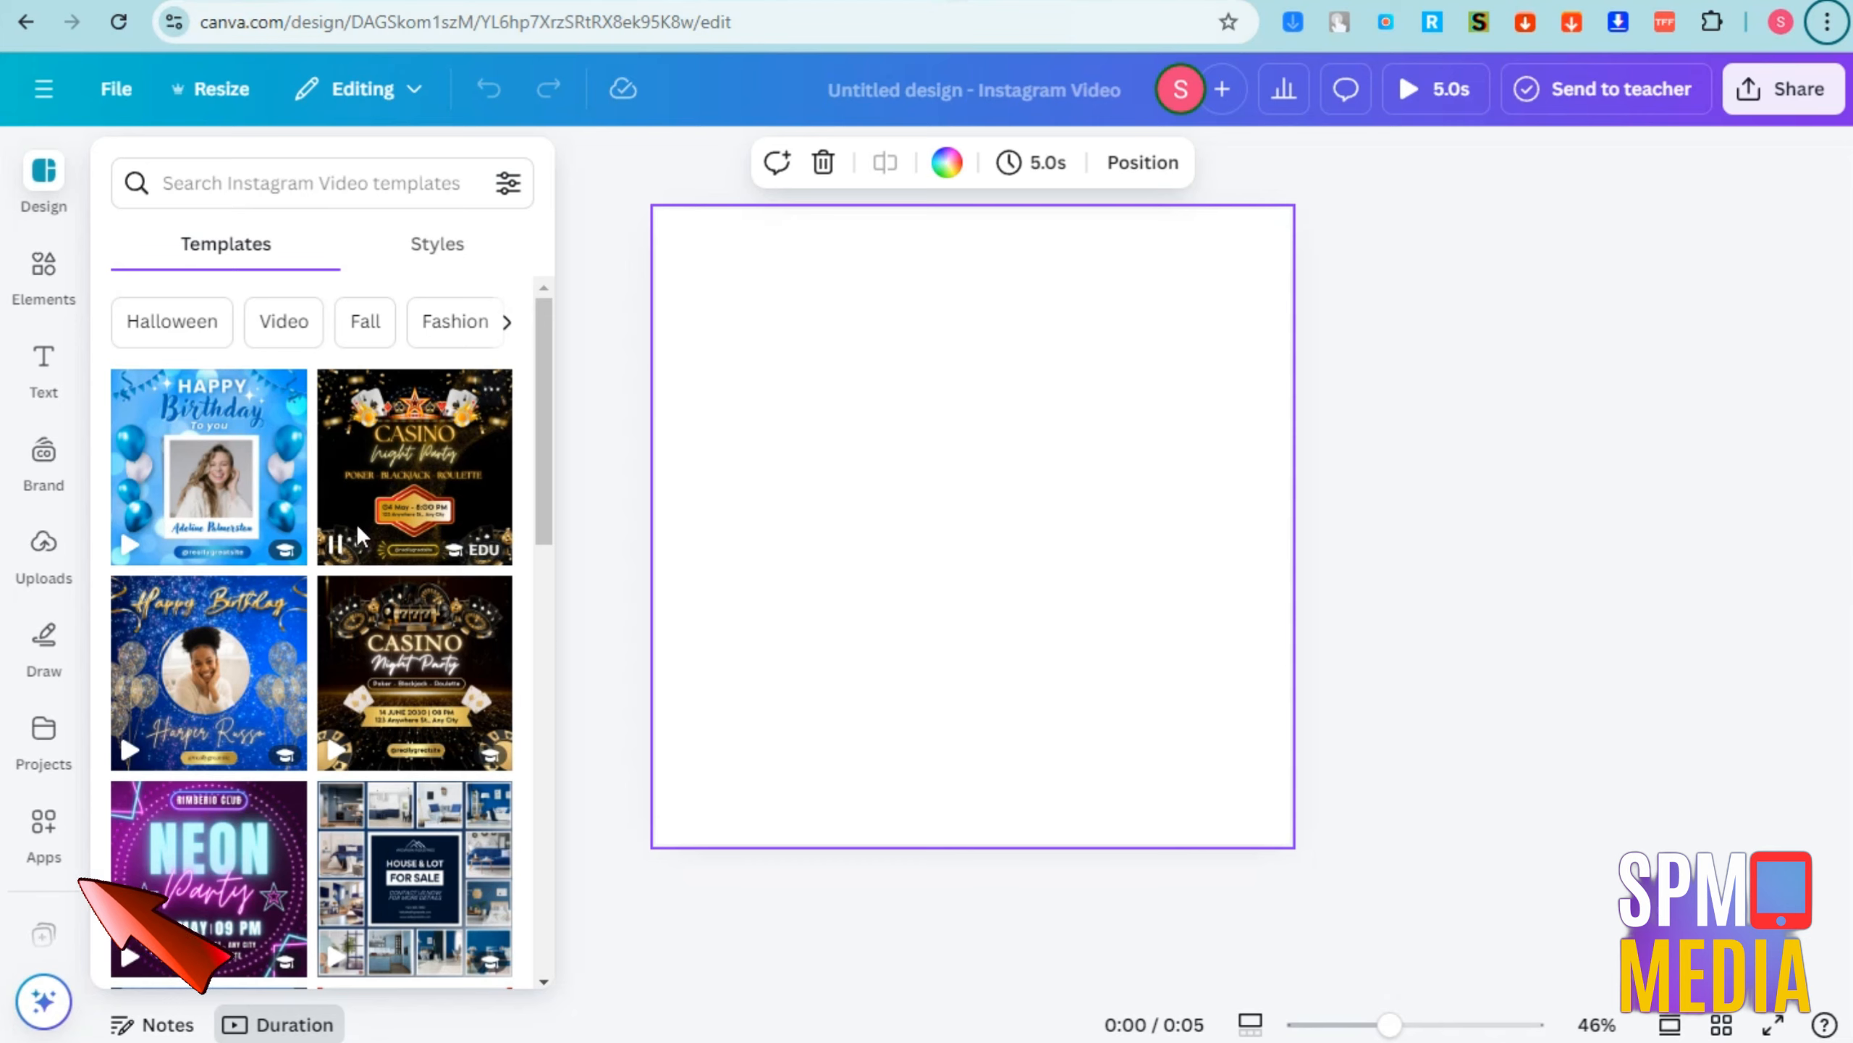
# Search the Canva apps for "Text to image"
pyautogui.scroll(-5, 357, 523)
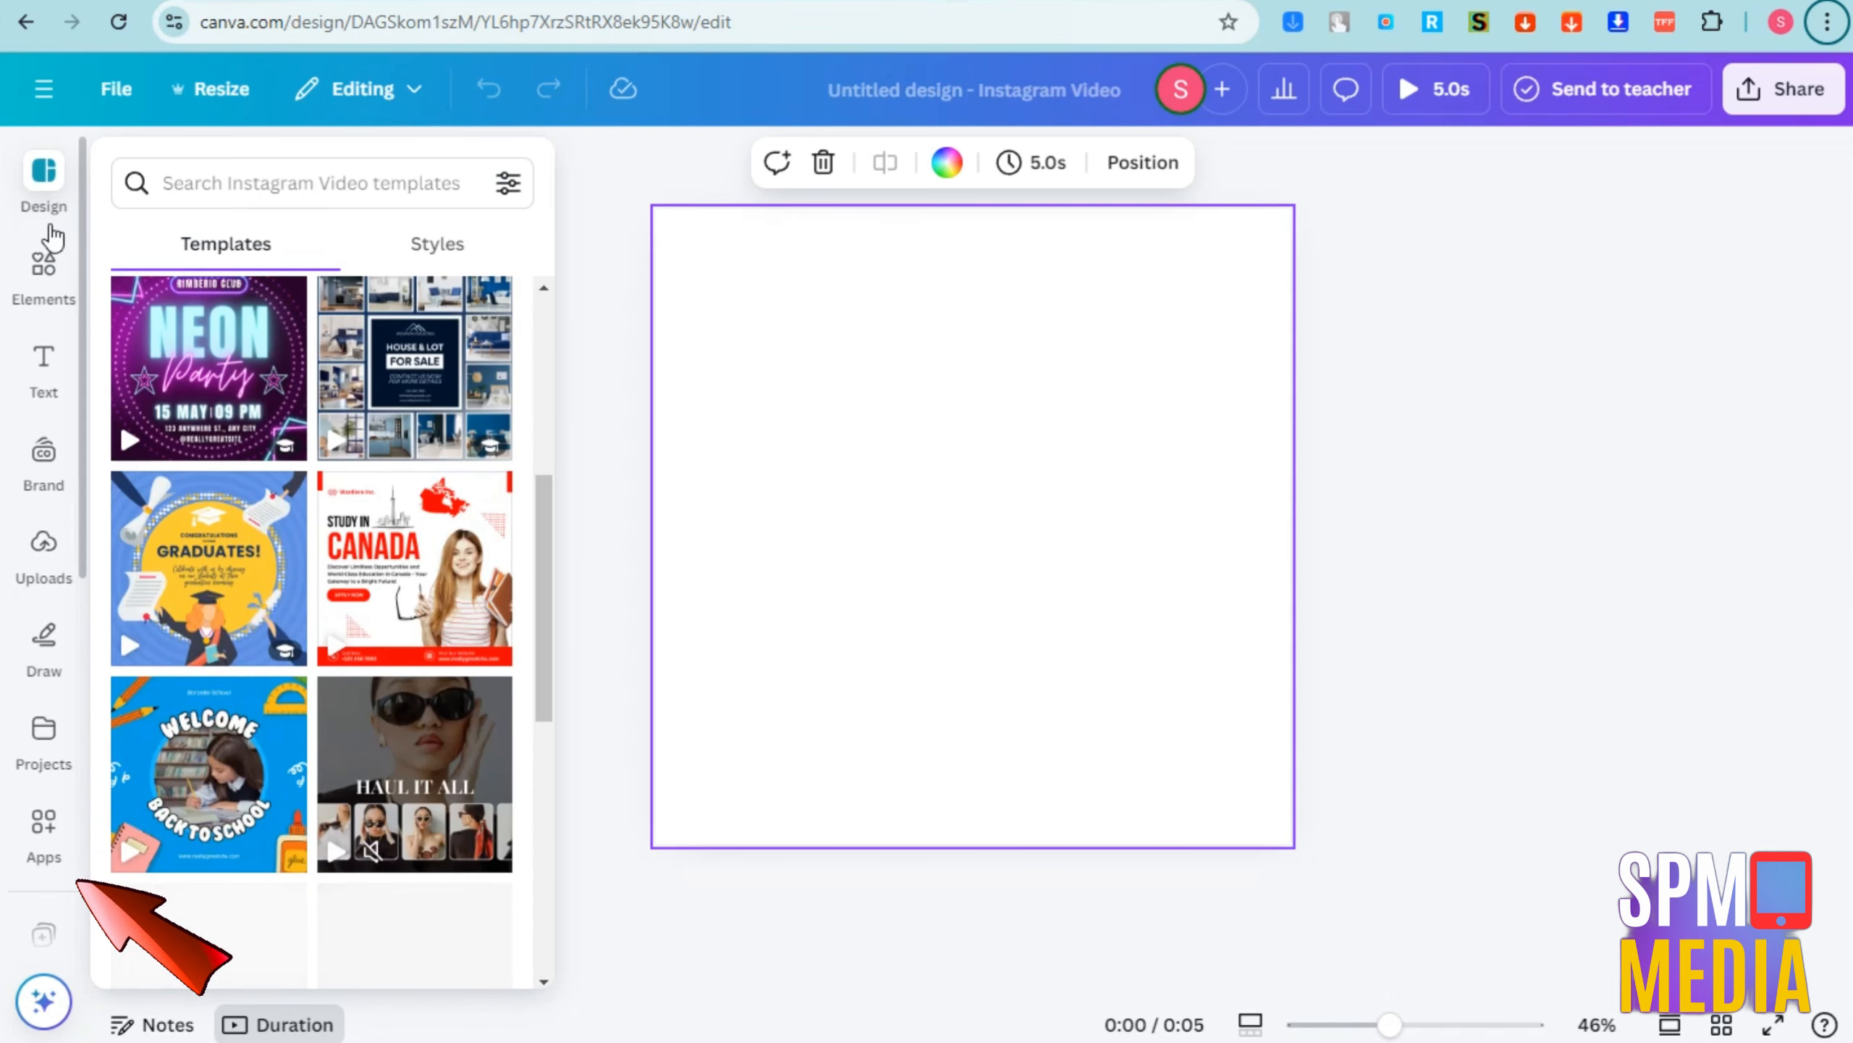
pyautogui.click(44, 823)
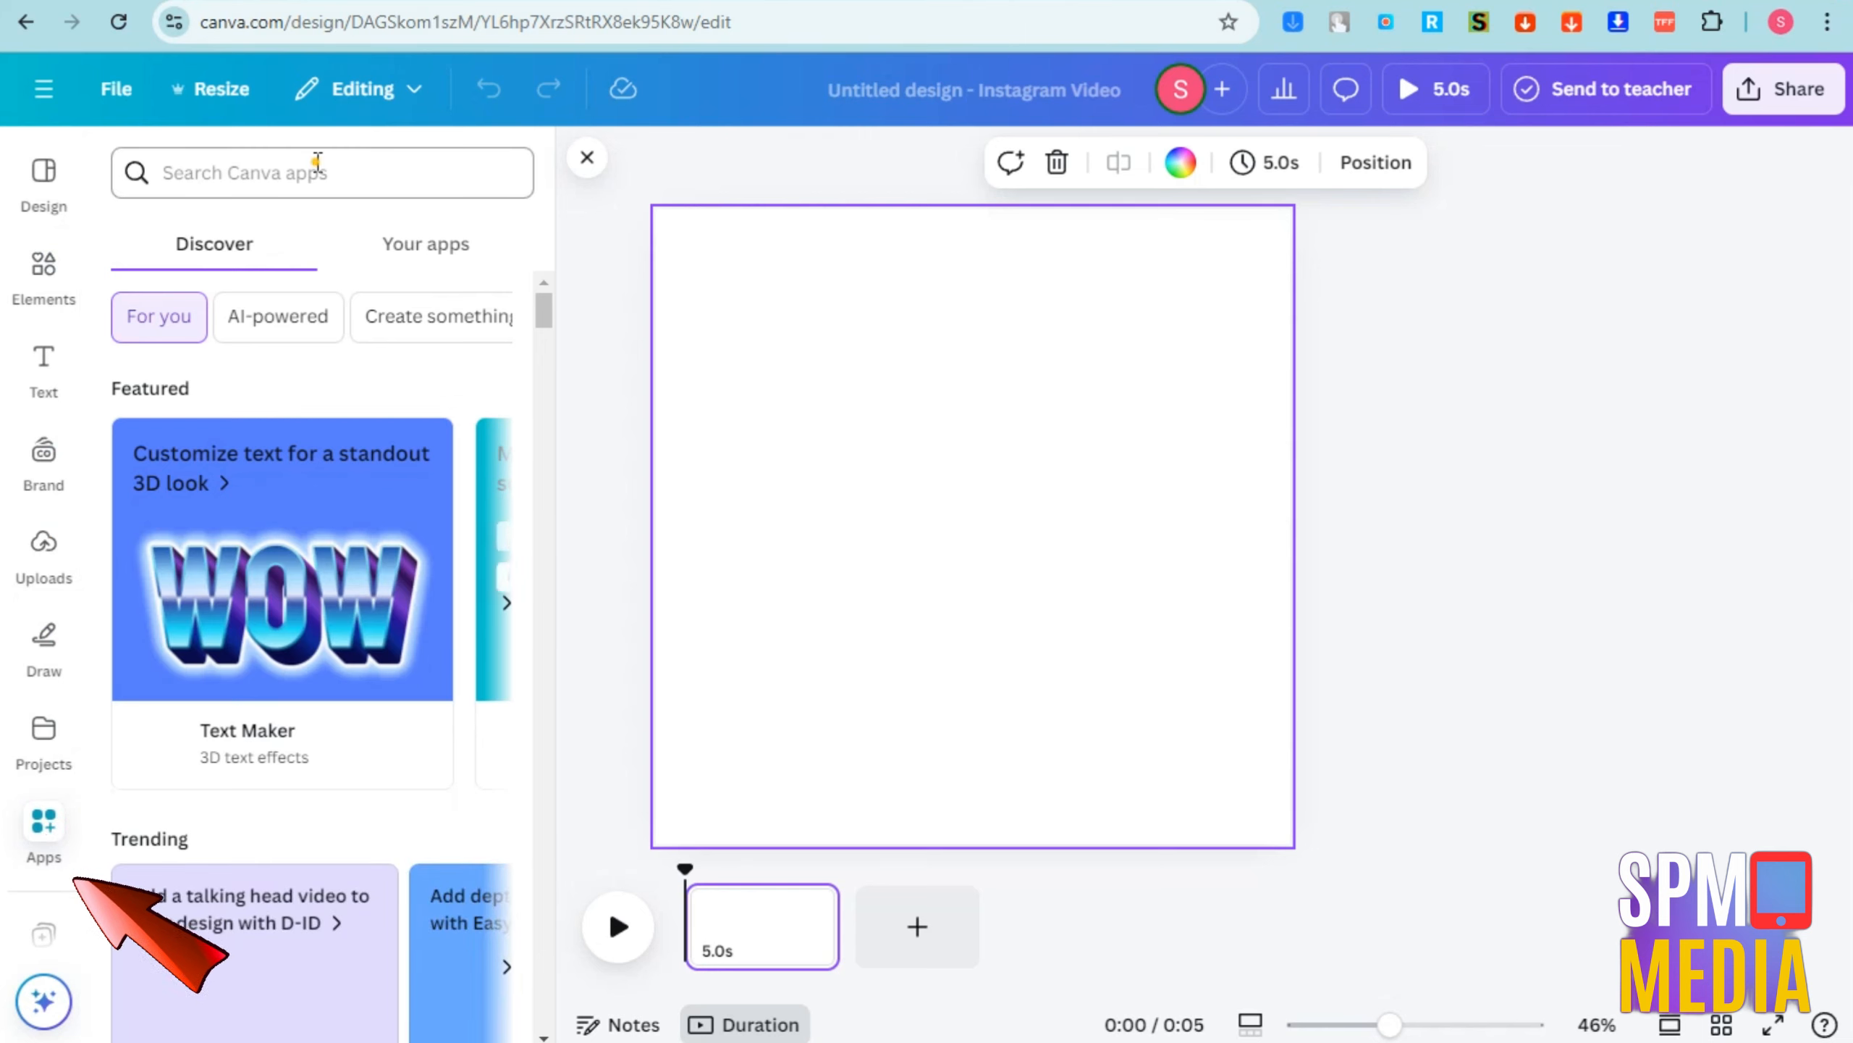
pyautogui.click(316, 161)
pyautogui.write('Text')
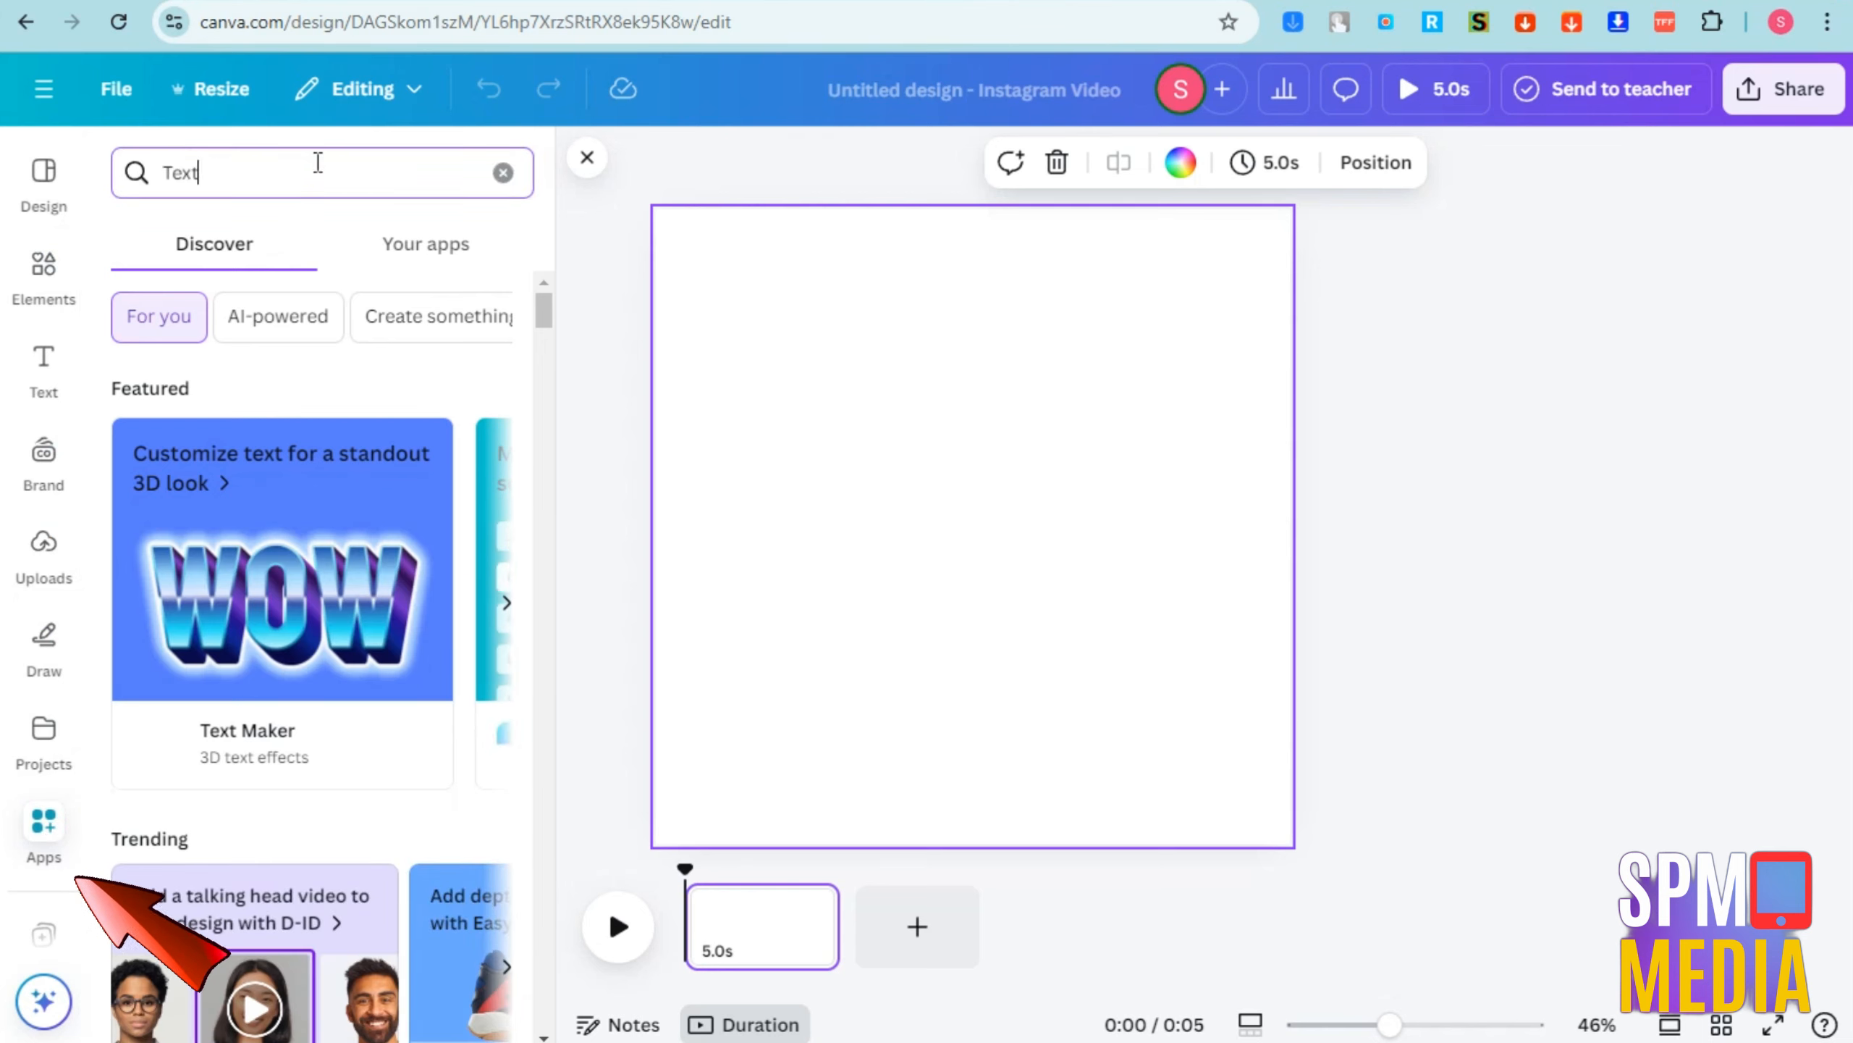
pyautogui.write(' rt')
pyautogui.press('BackSpace')
pyautogui.press('BackSpace')
pyautogui.write('to')
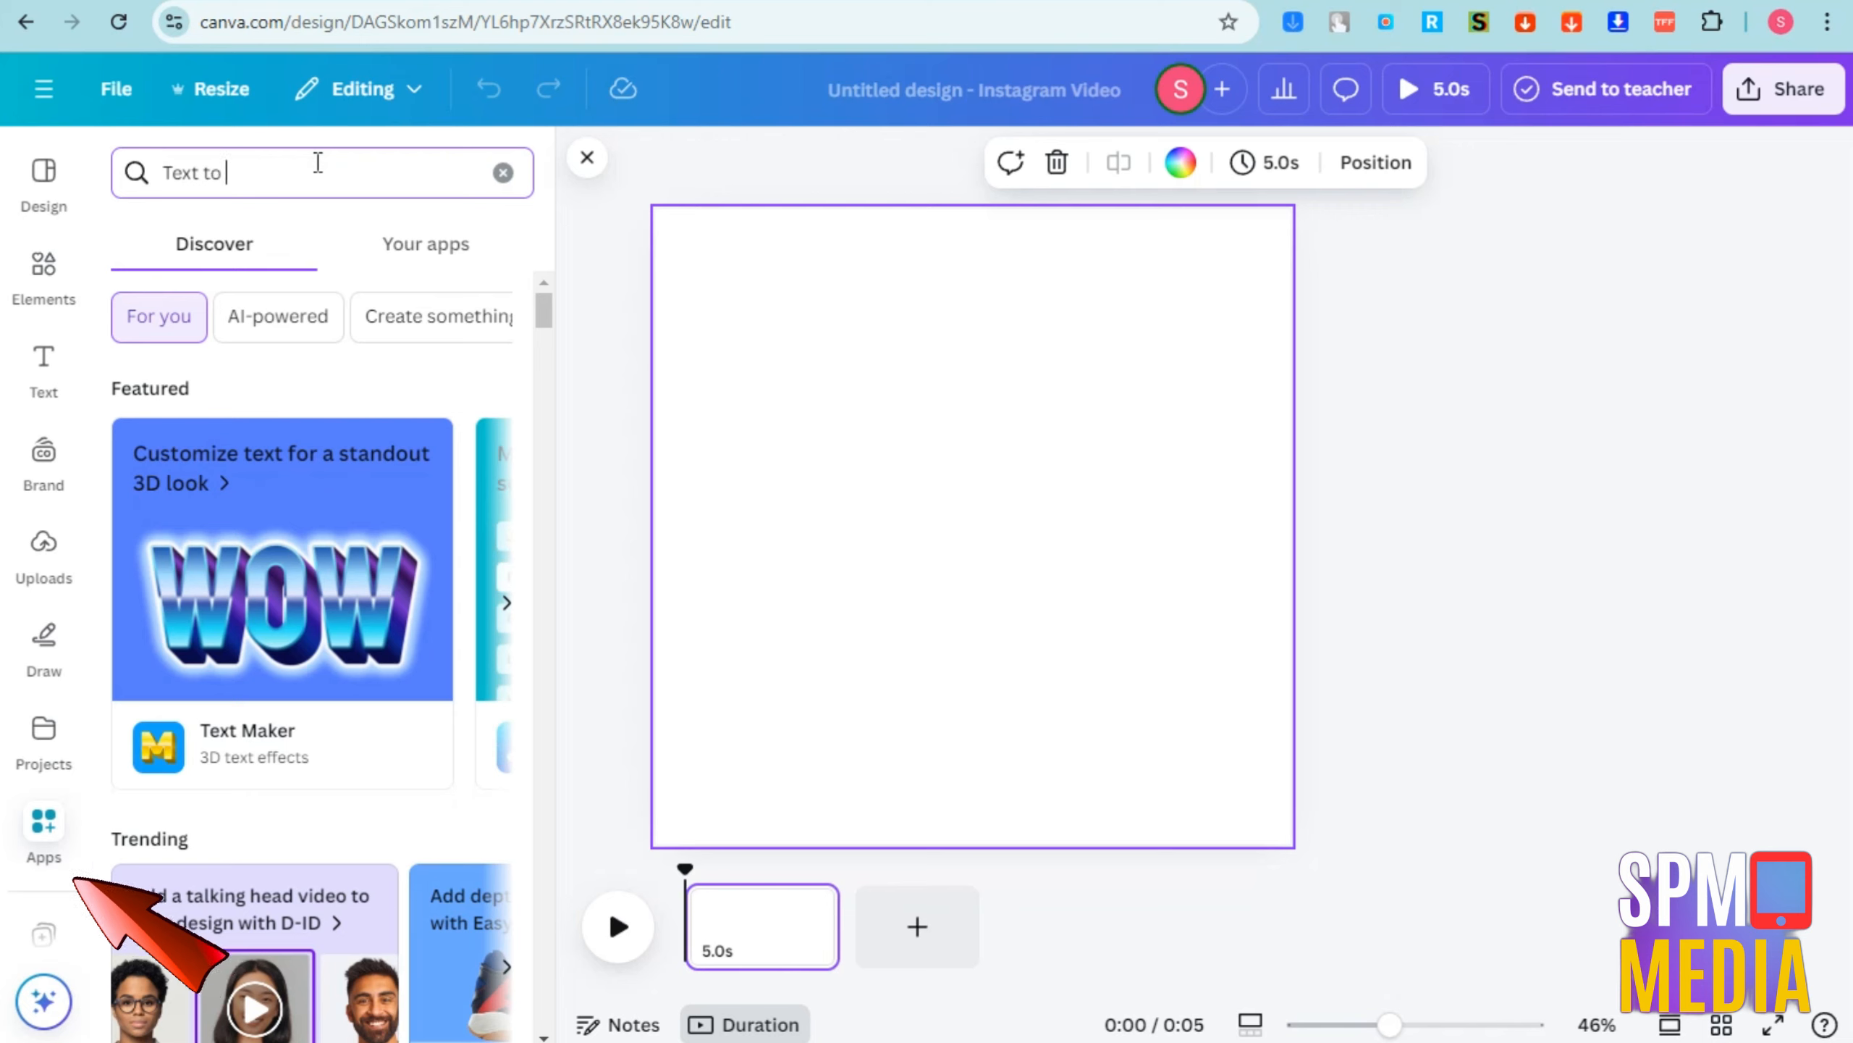
pyautogui.write(' image')
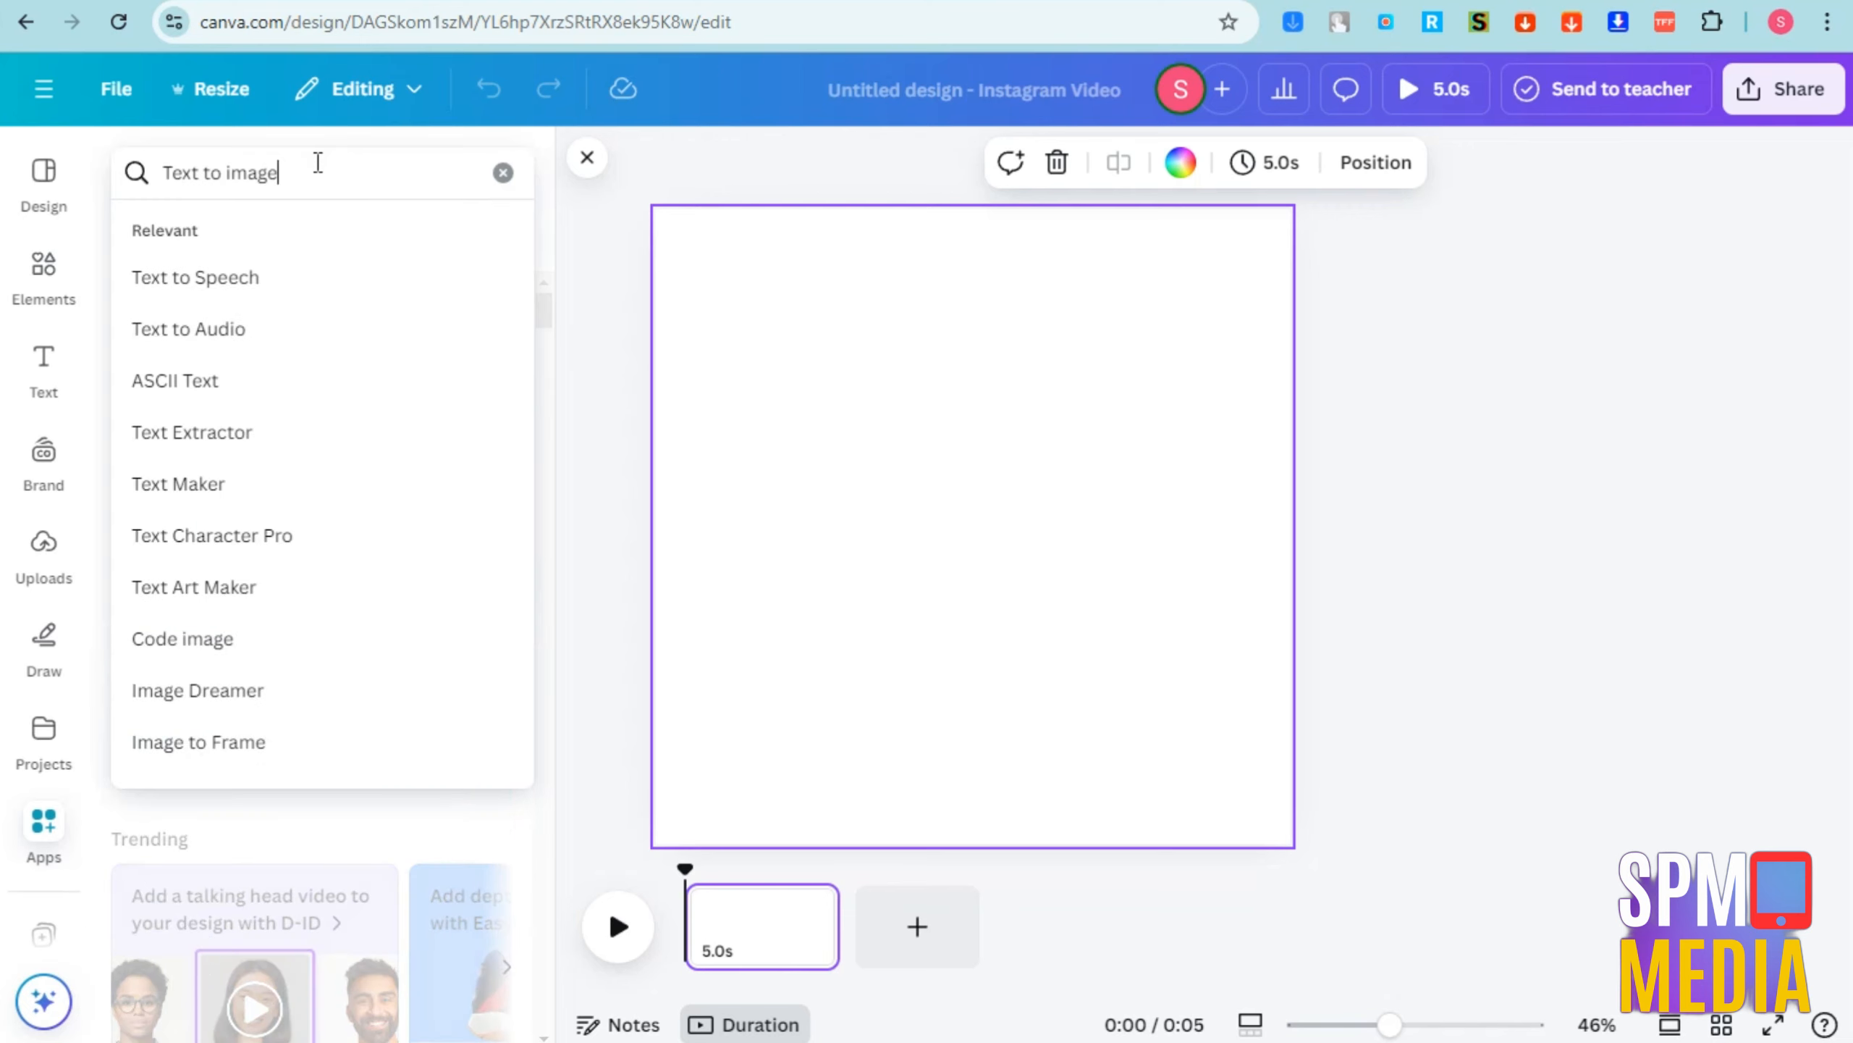
pyautogui.press('Return')
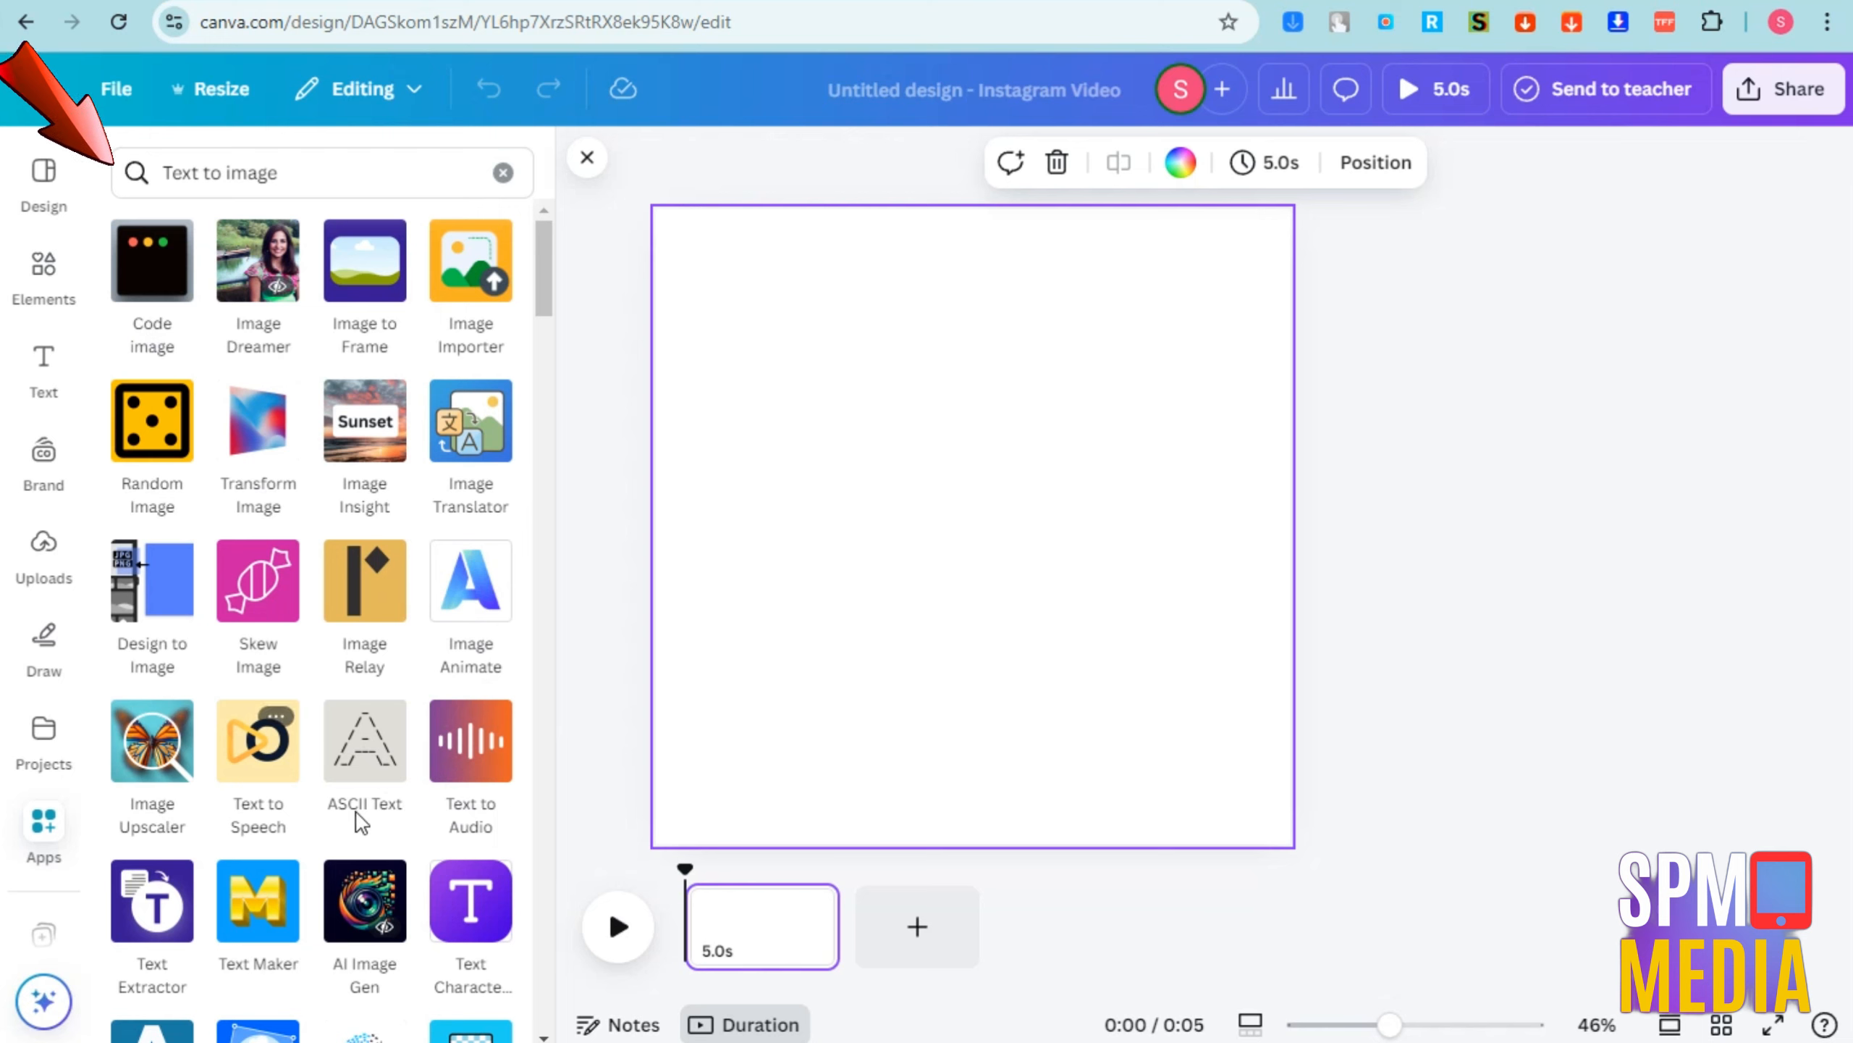
# Open the AI Image Gen app and enter the image description "Instagram create something related to make up business"
pyautogui.scroll(-5, 524, 967)
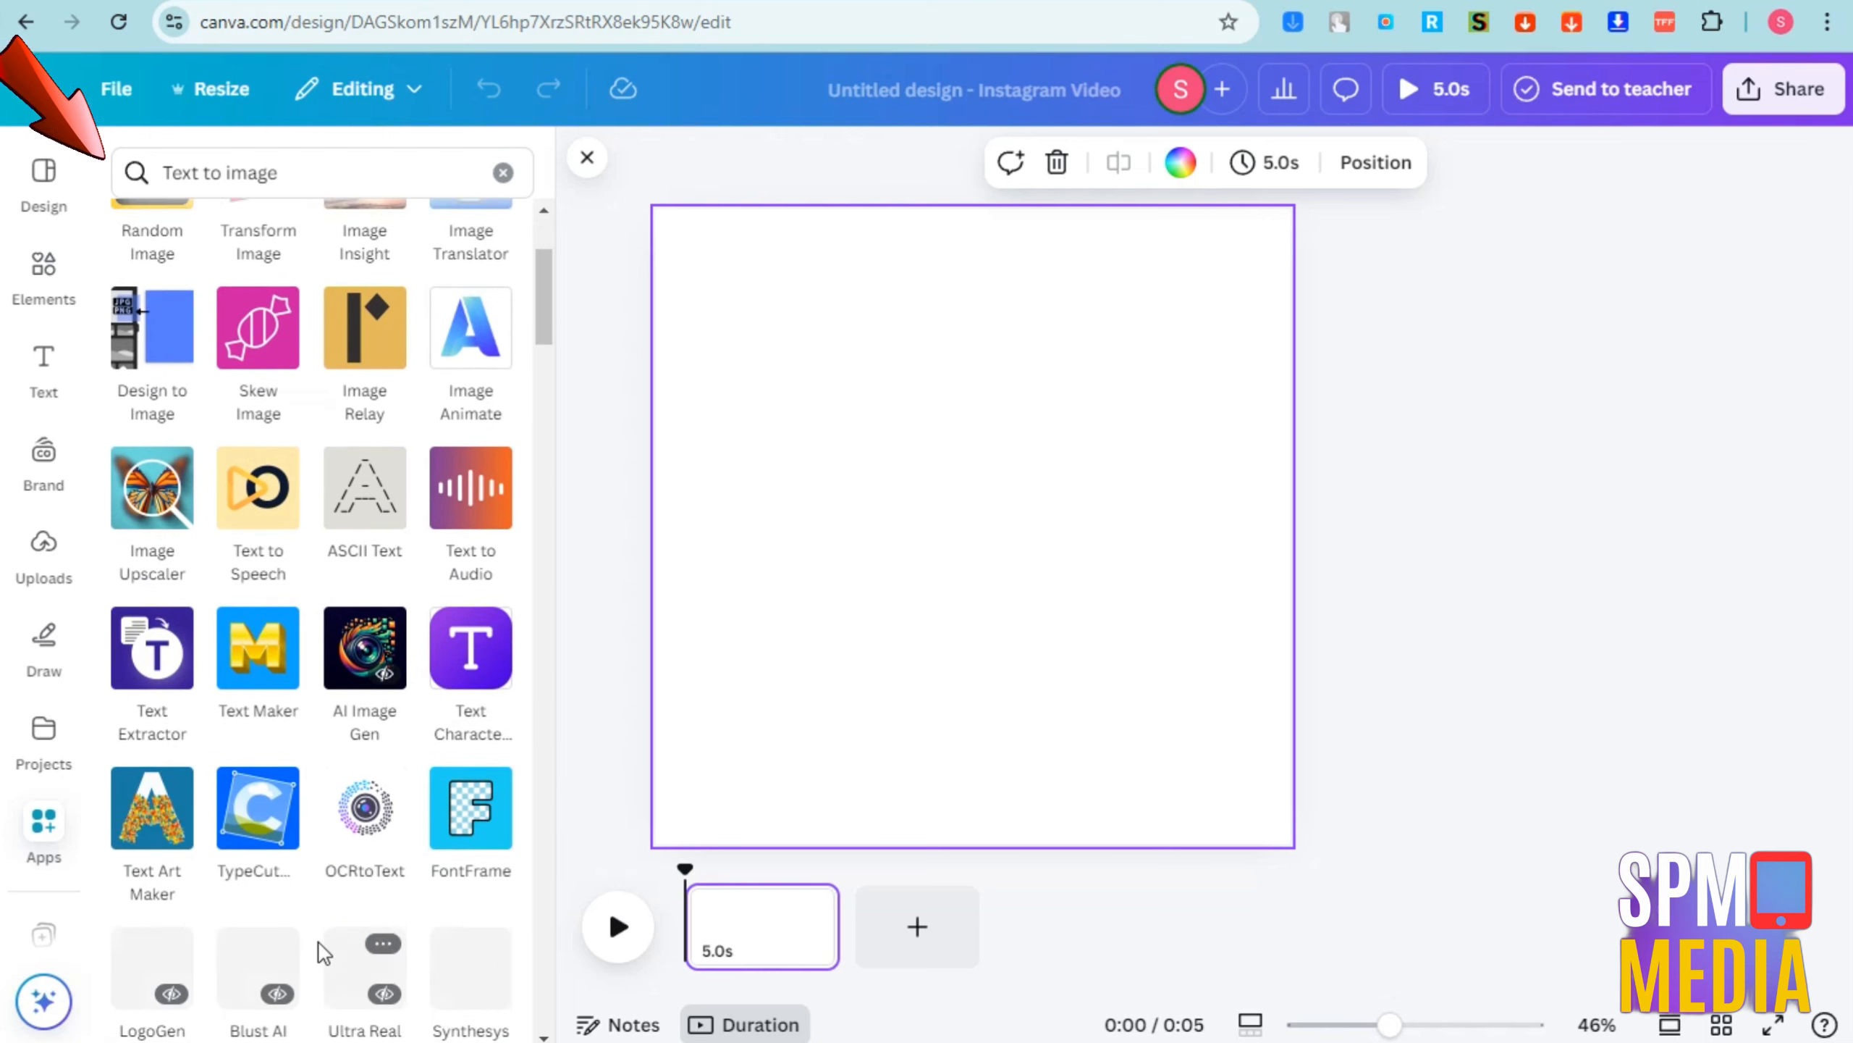
pyautogui.scroll(-10, 427, 810)
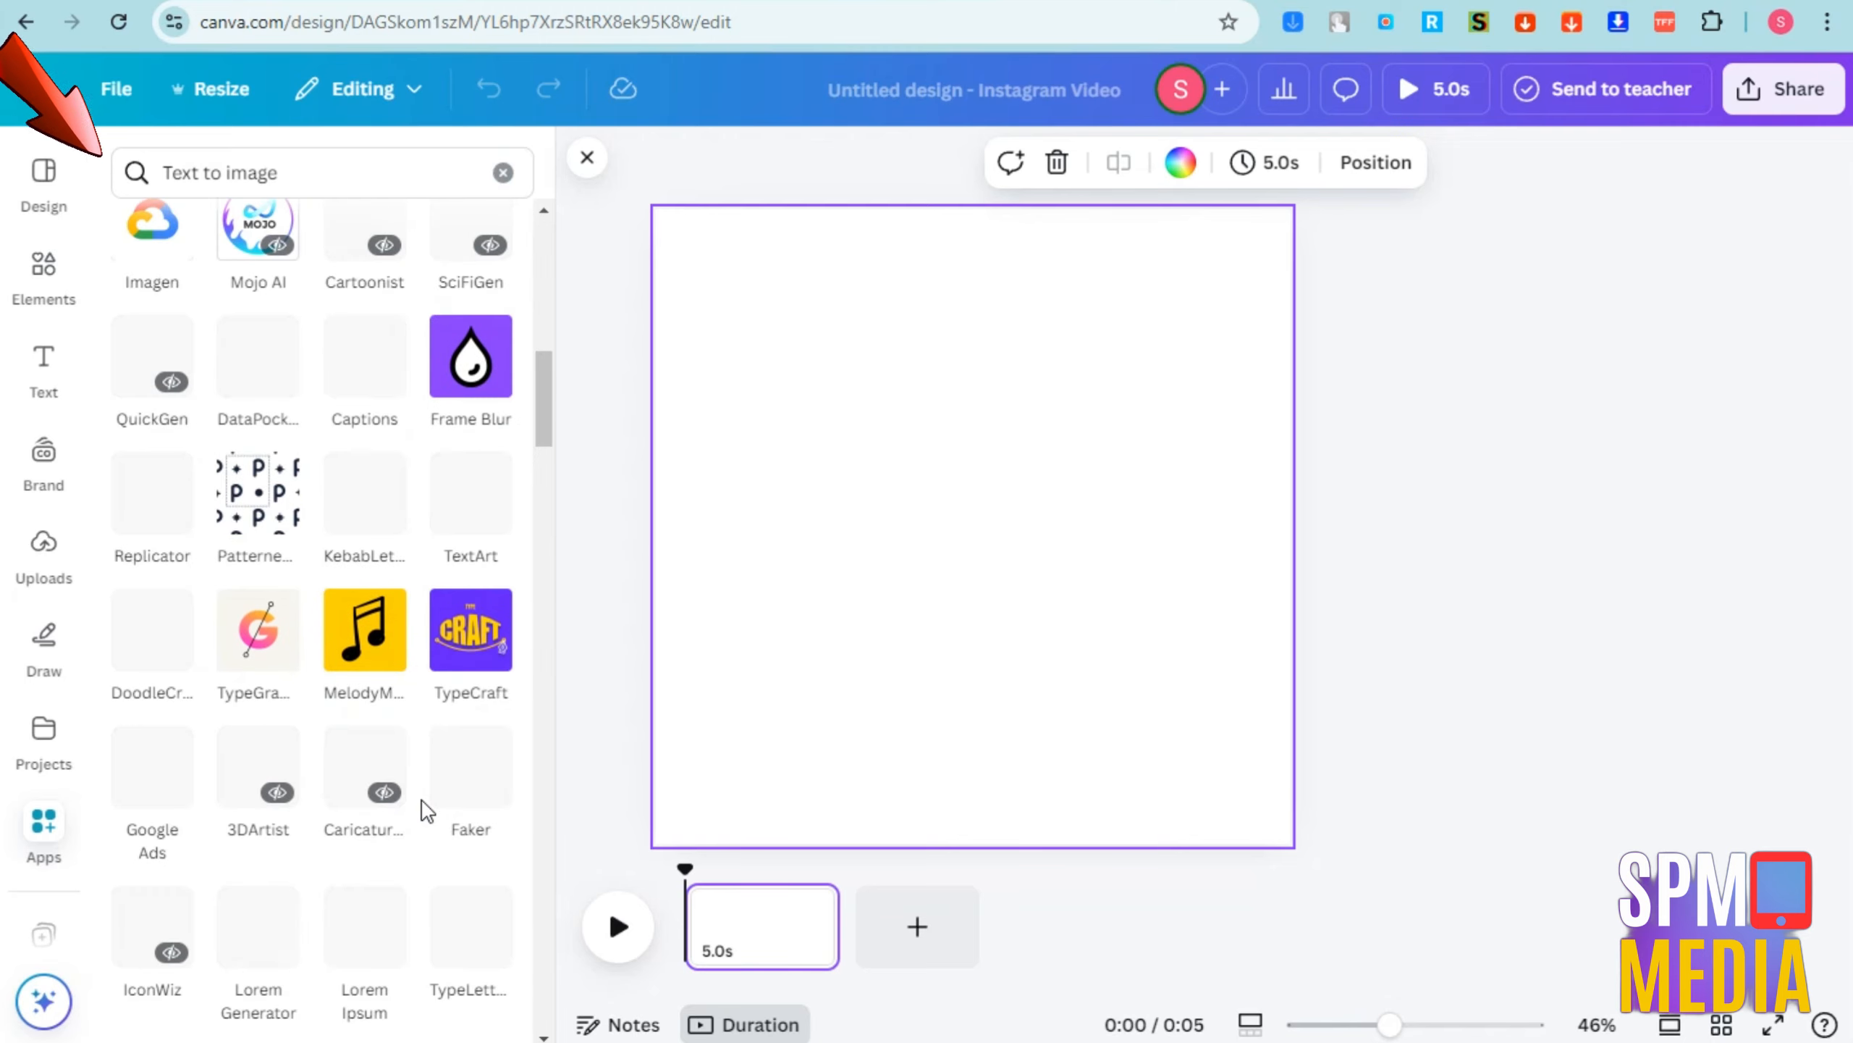
pyautogui.scroll(15, 427, 810)
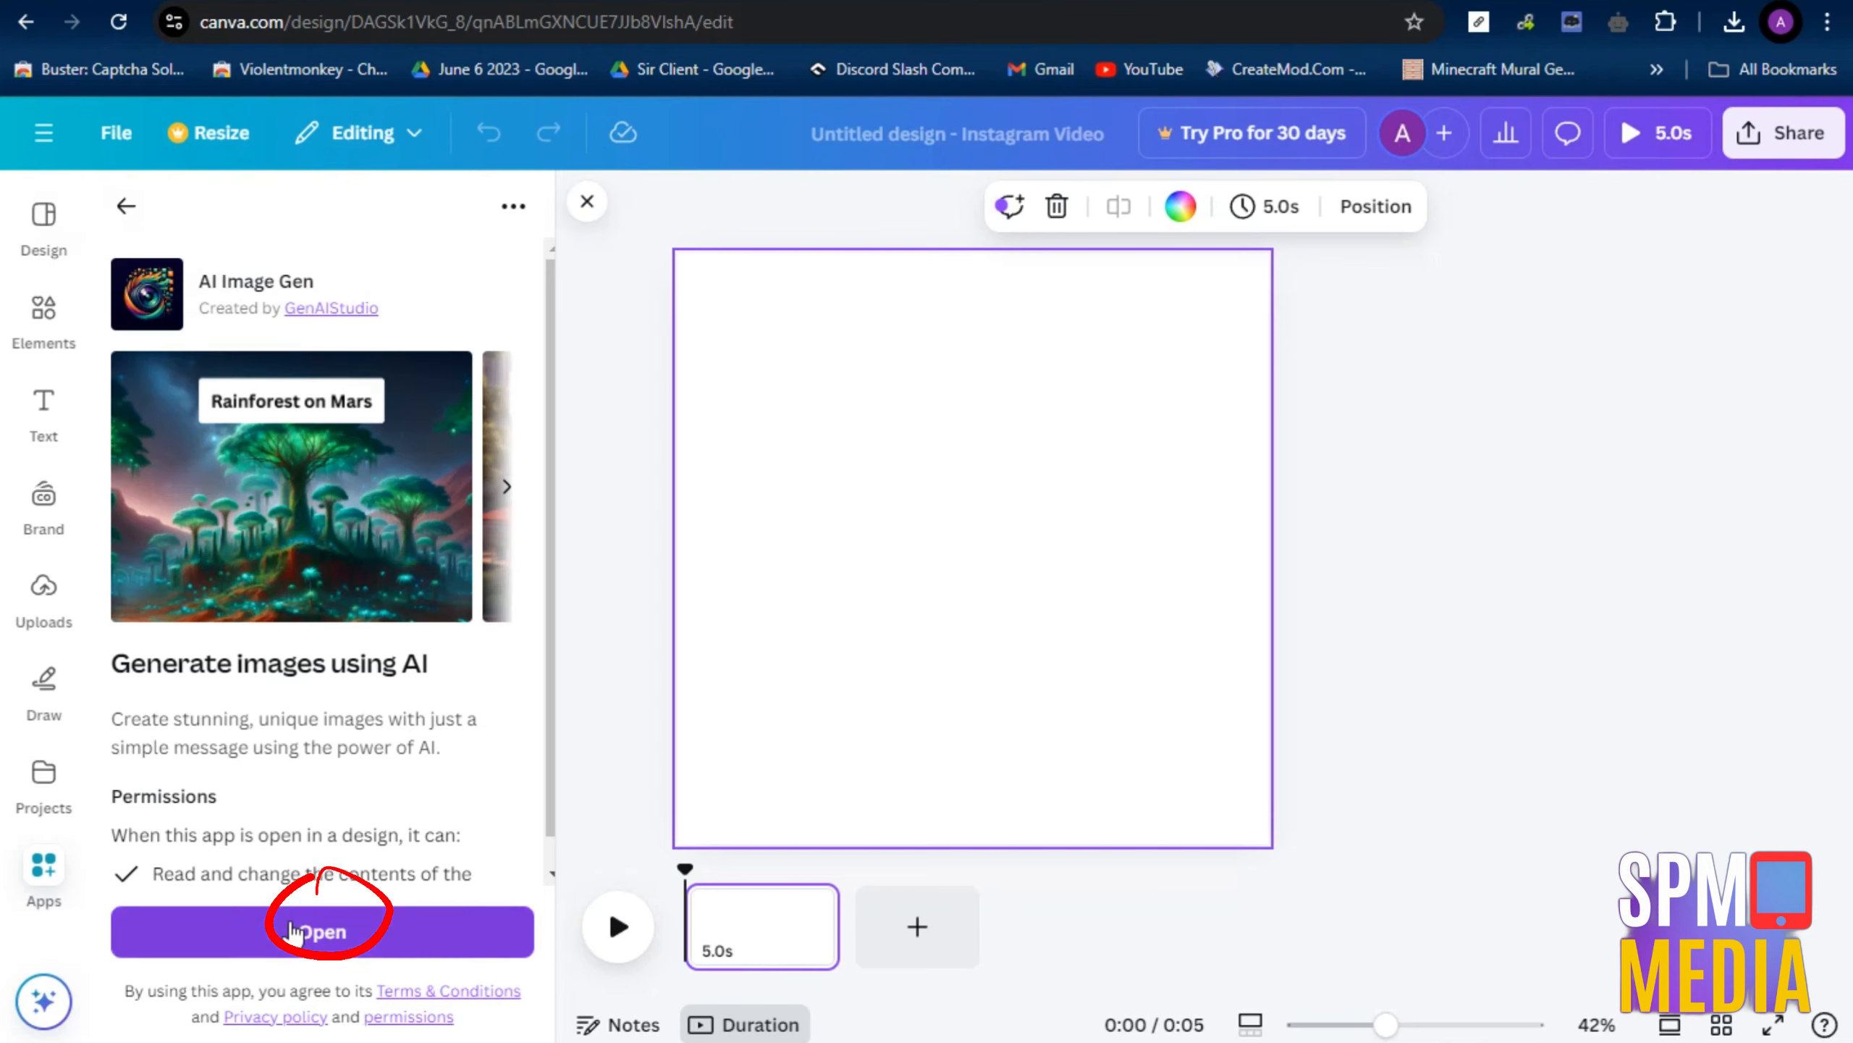
pyautogui.click(302, 926)
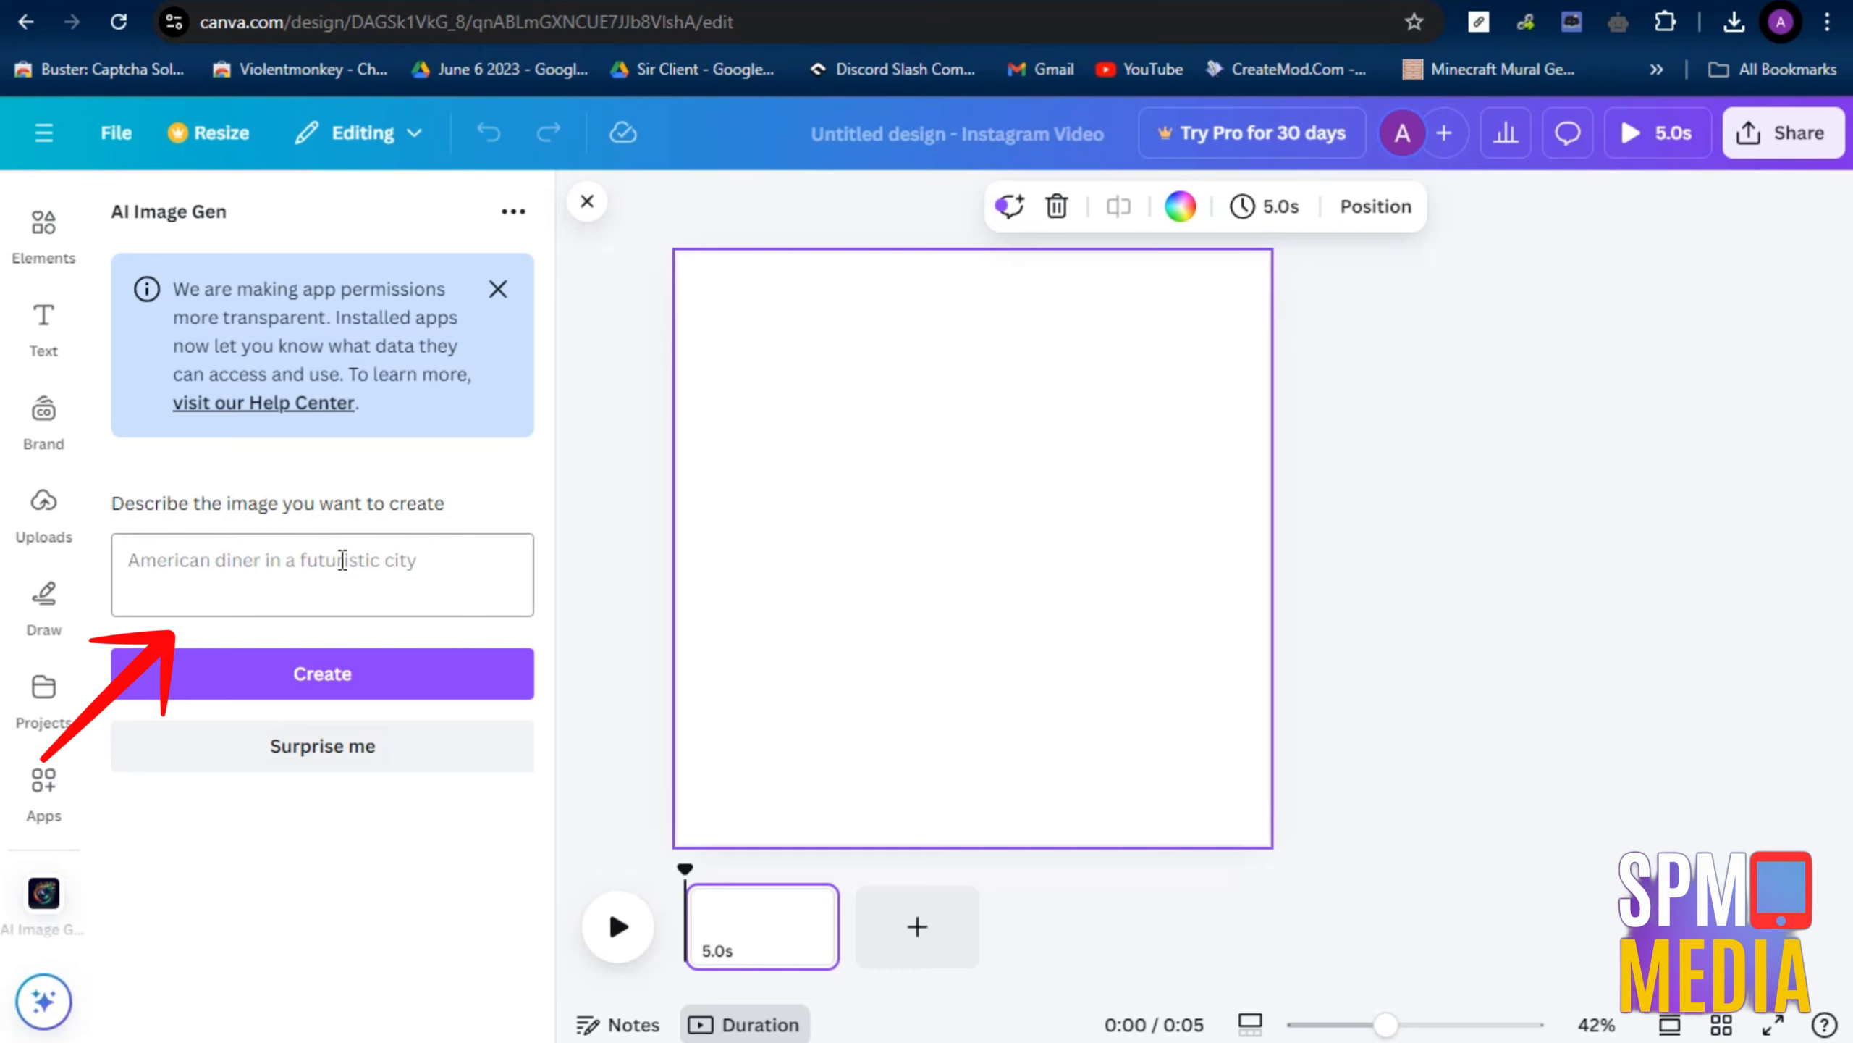
pyautogui.click(342, 560)
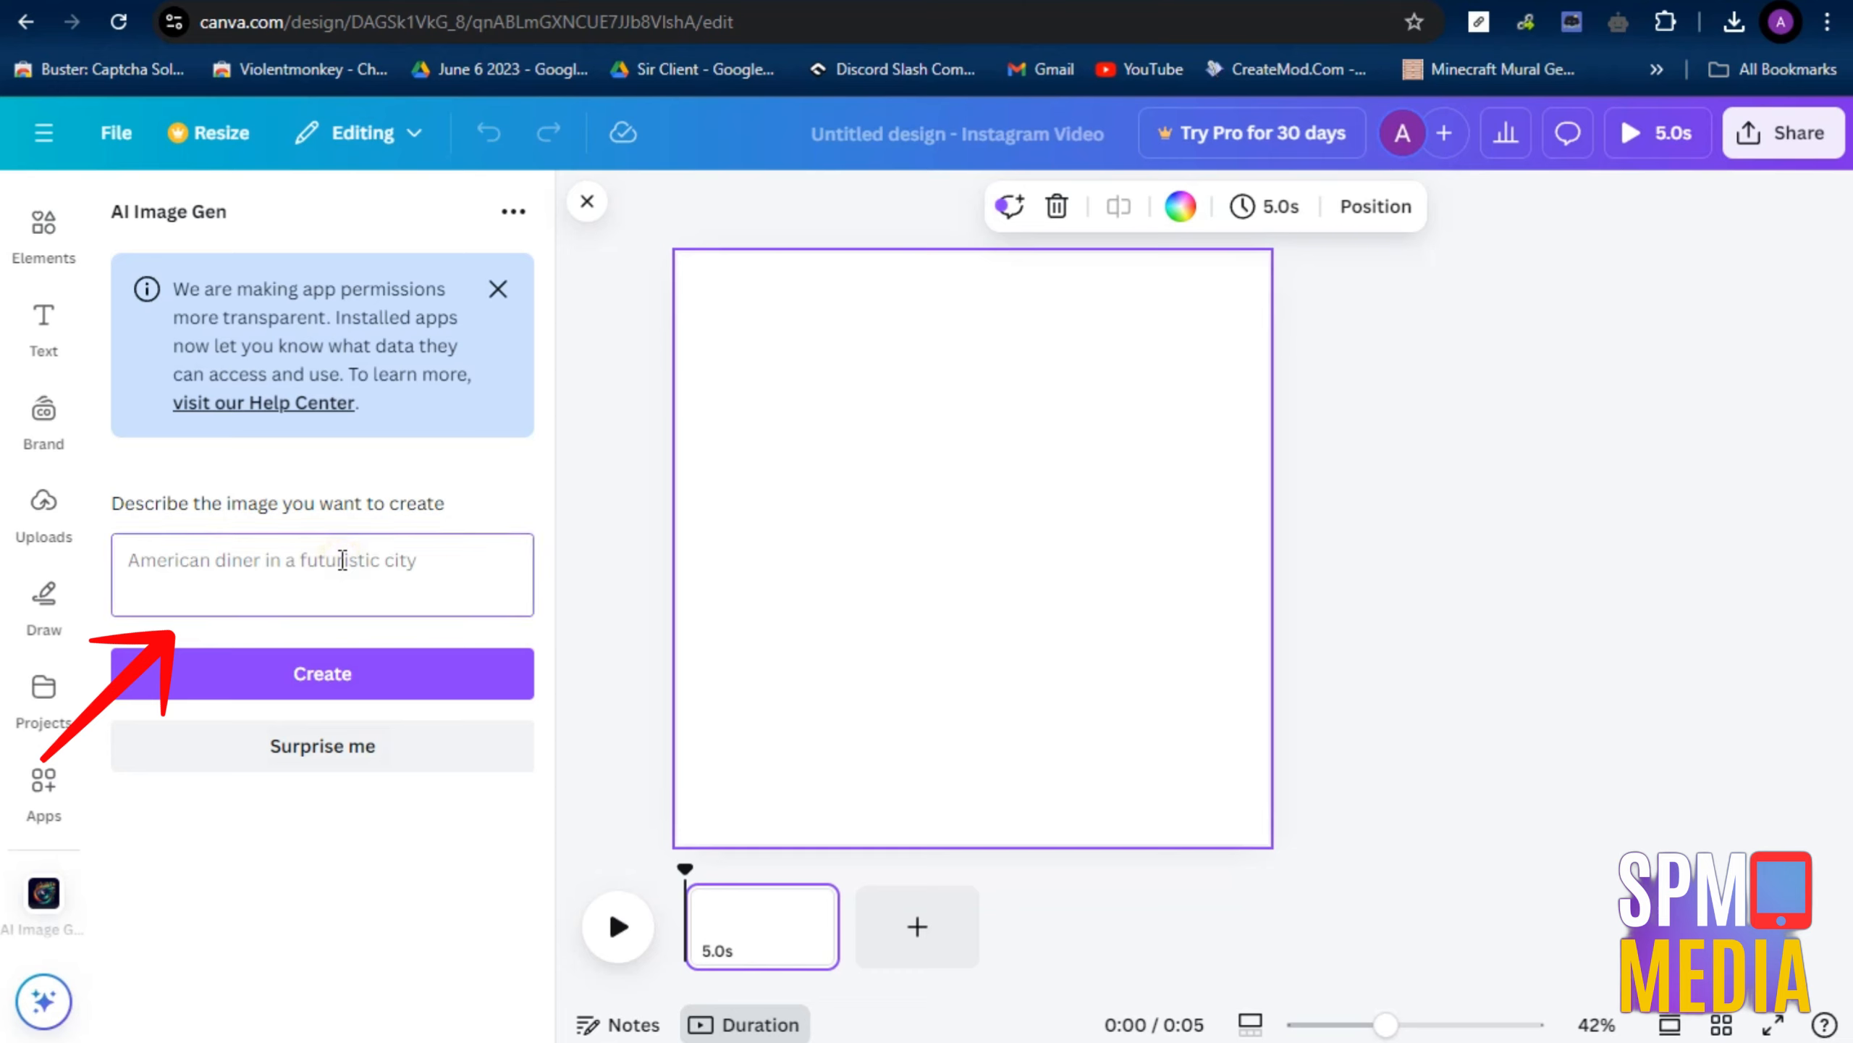
pyautogui.write('In')
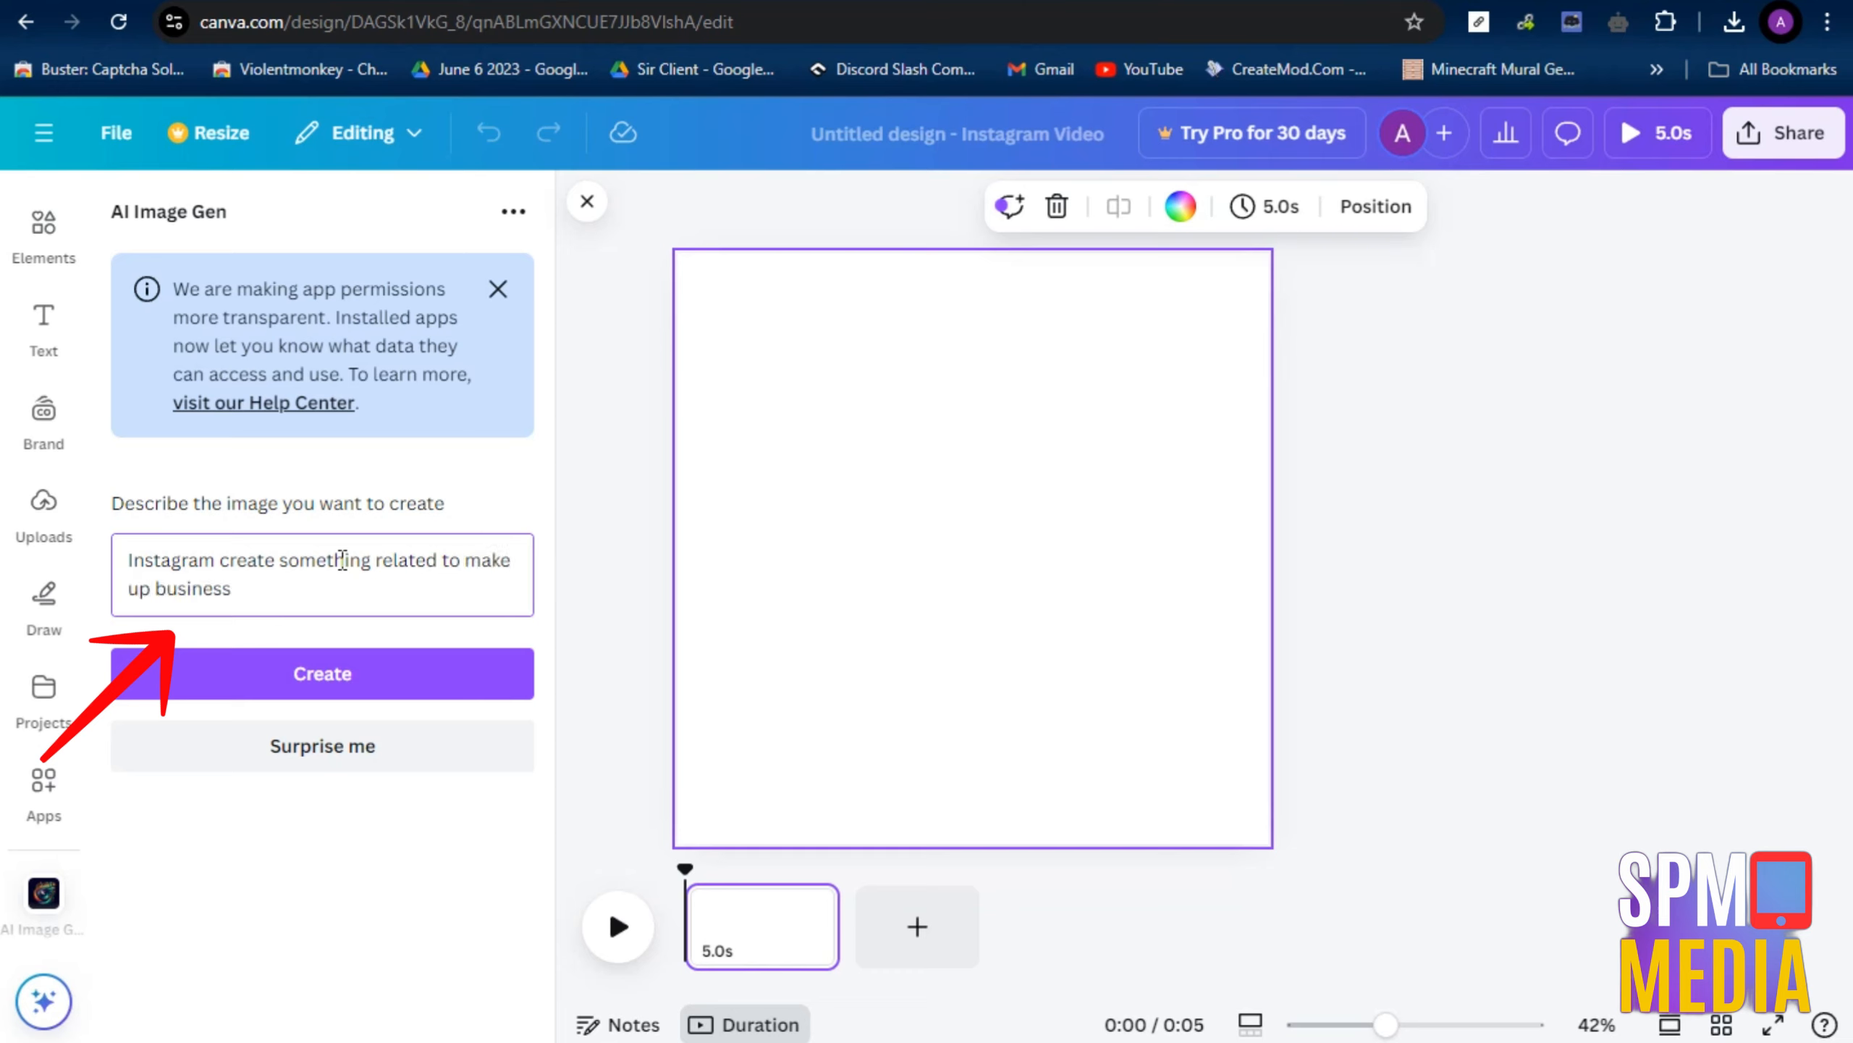
# Generate the make-up image from the entered description, enlarge it on the page and set it as the page background
pyautogui.click(350, 685)
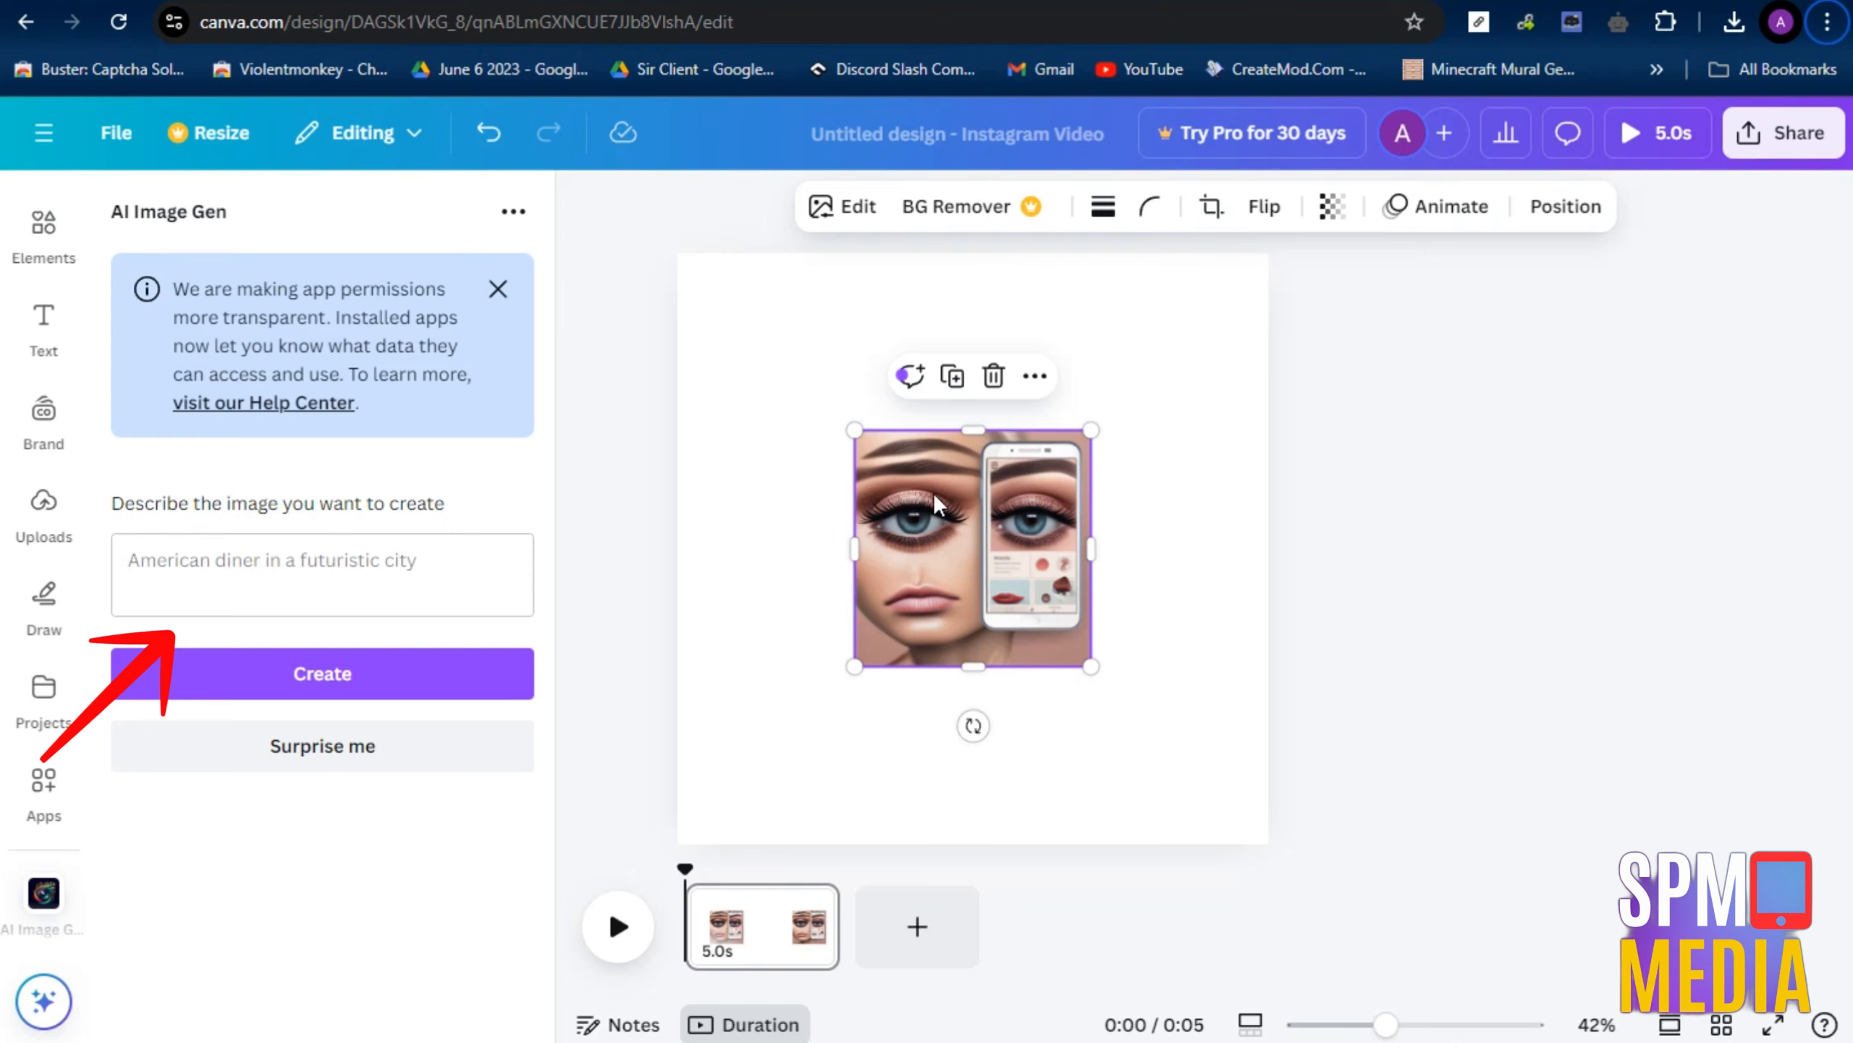
pyautogui.click(868, 816)
pyautogui.click(895, 617)
pyautogui.moveTo(1091, 431); pyautogui.dragTo(1235, 283)
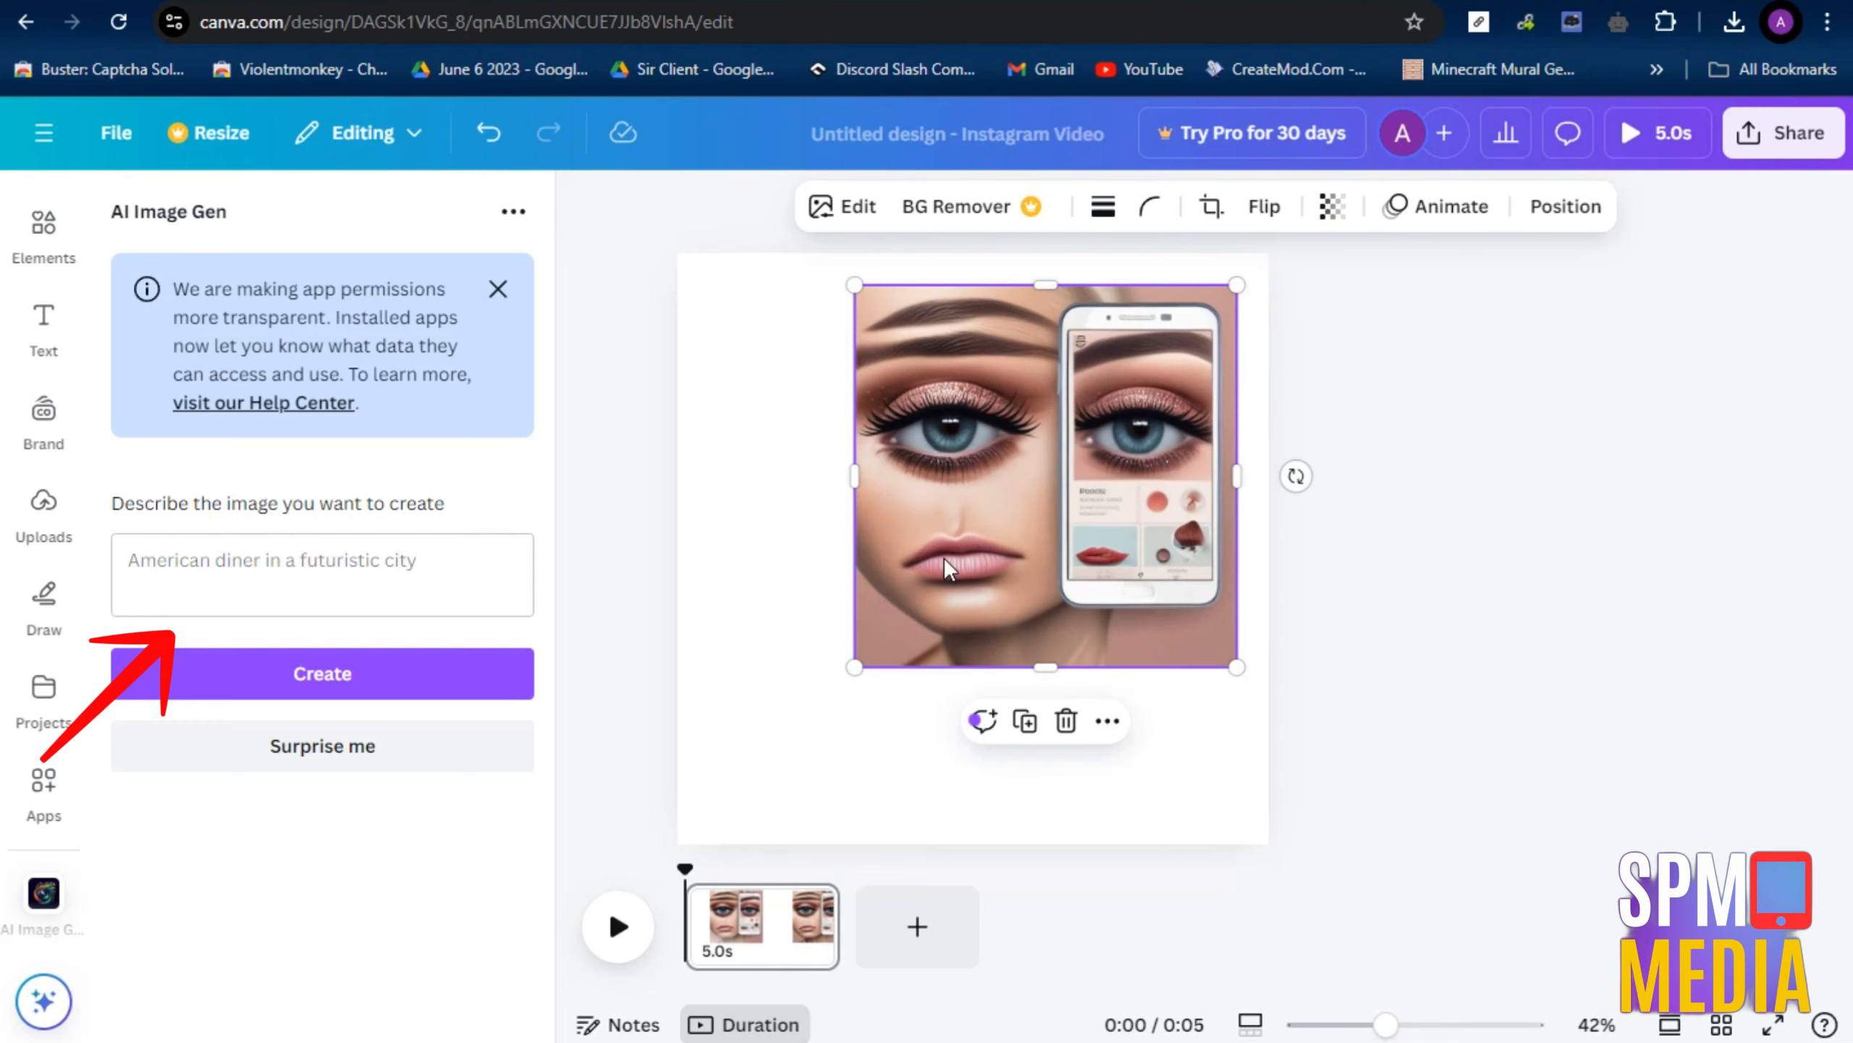
pyautogui.rightClick(946, 562)
pyautogui.click(1093, 901)
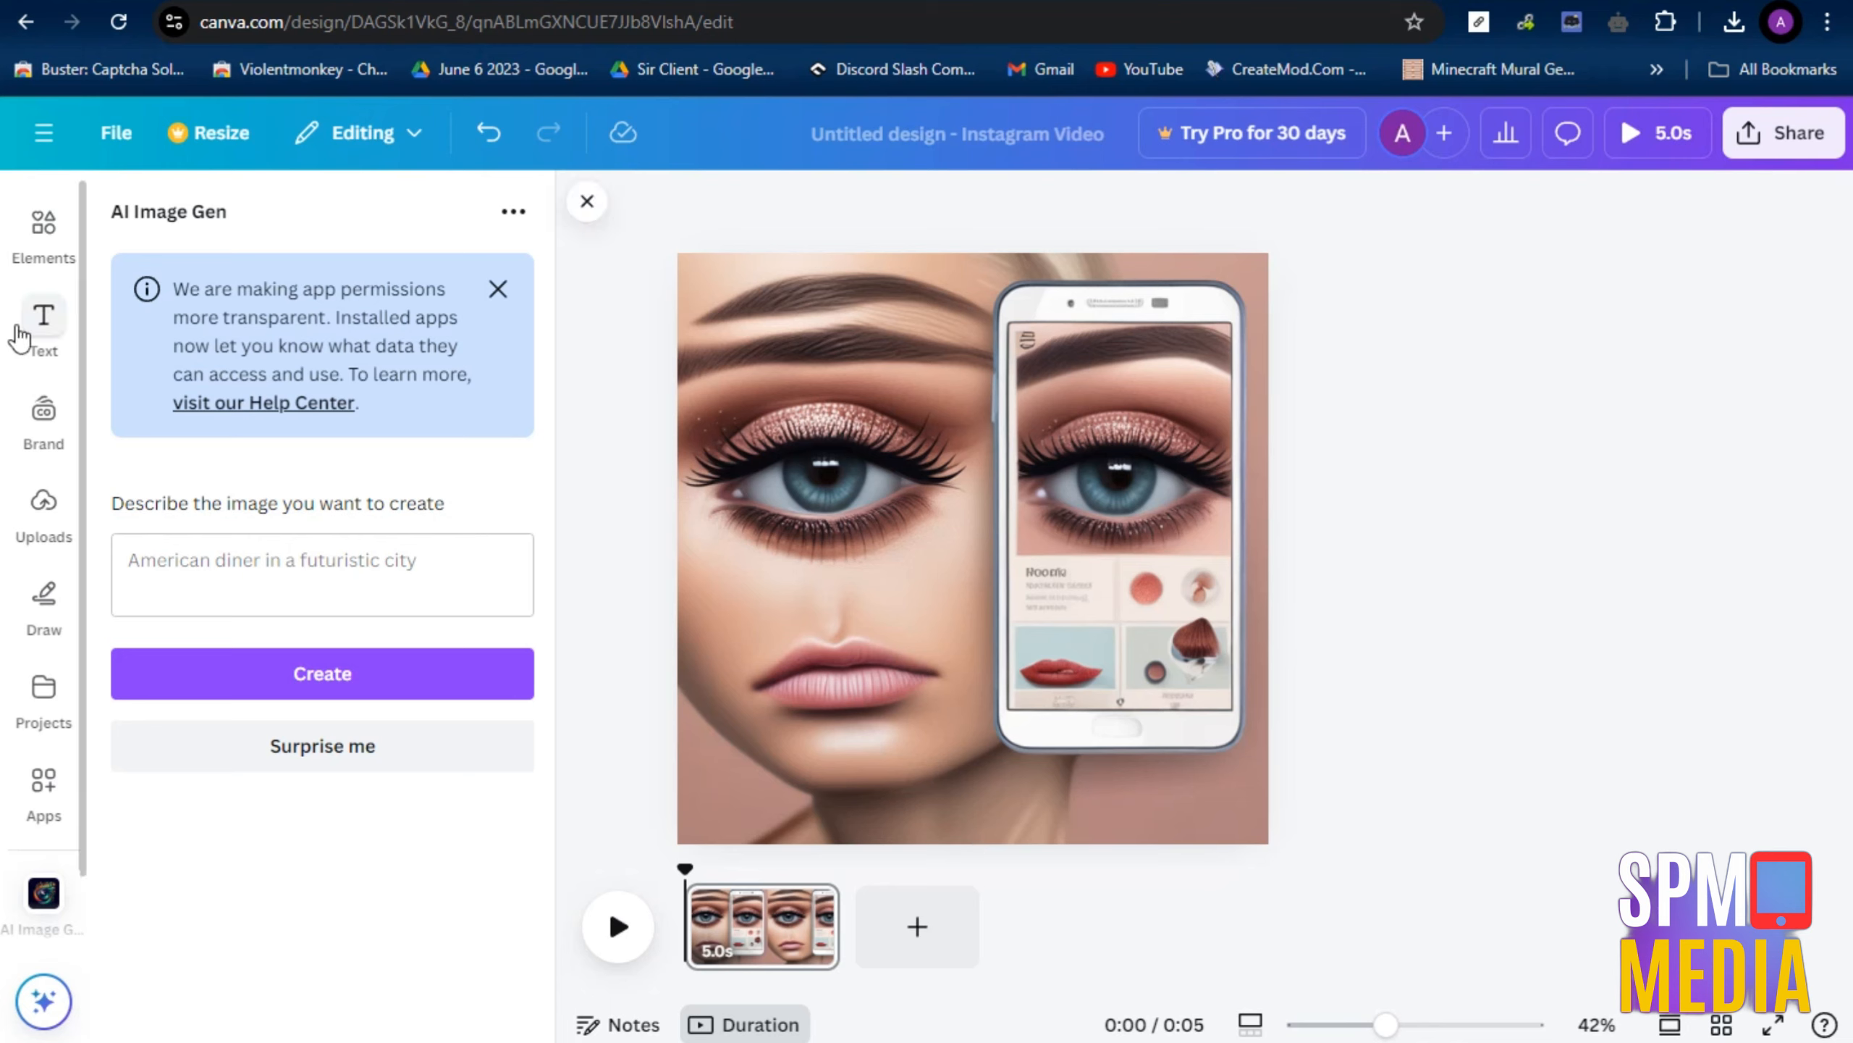
# Add a heading to the page reading "Make Up Tutorials"
pyautogui.click(44, 344)
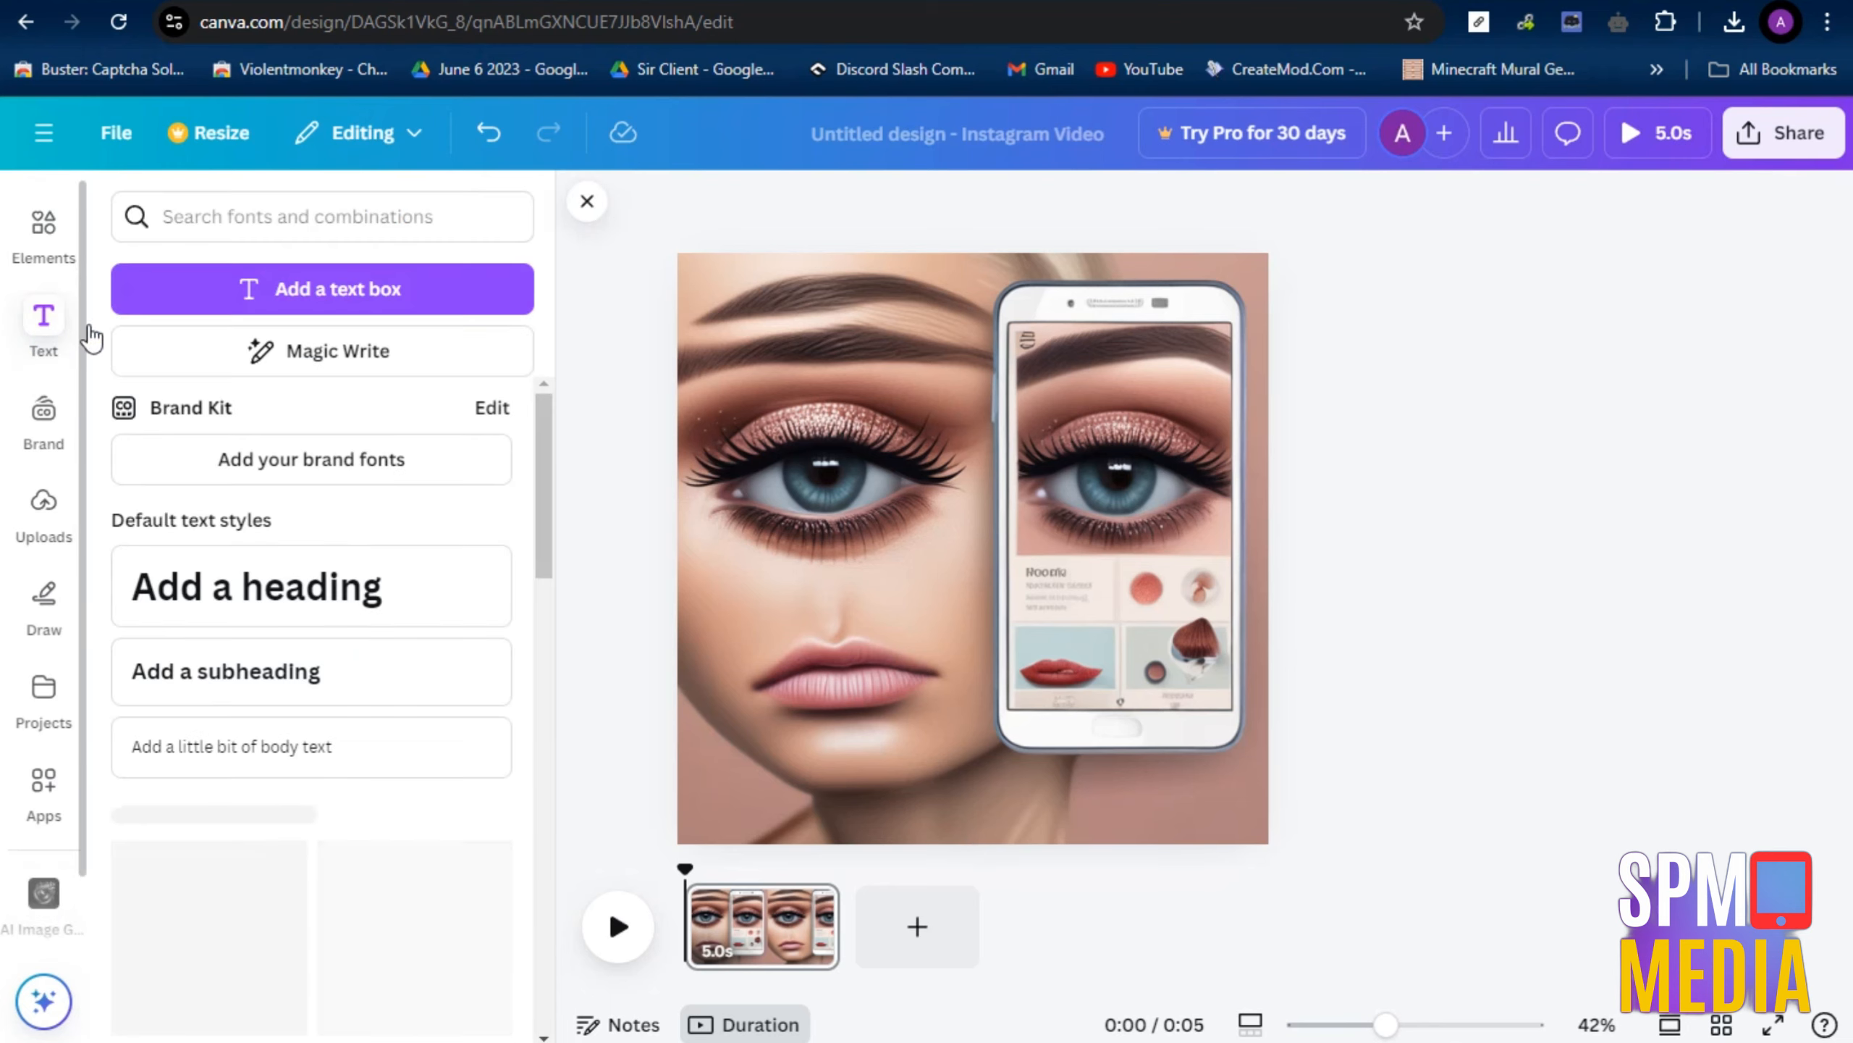
pyautogui.click(288, 592)
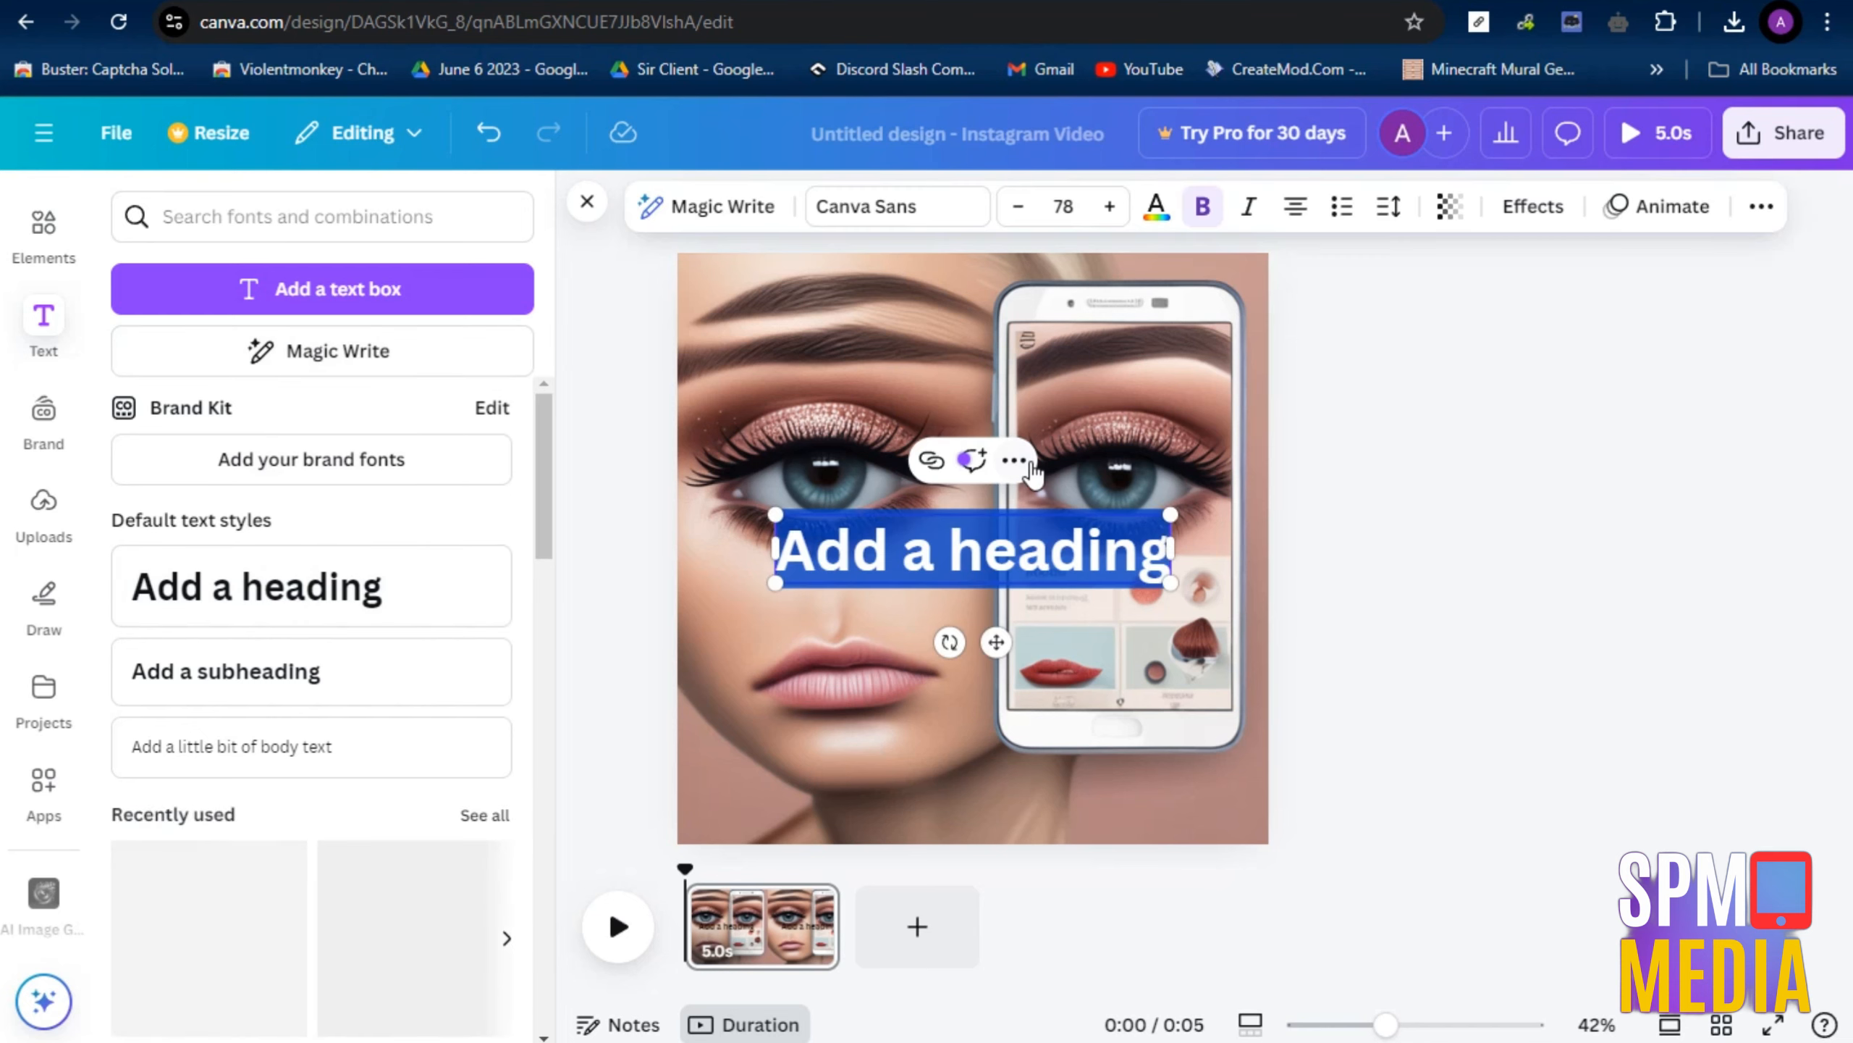
pyautogui.write('Make U')
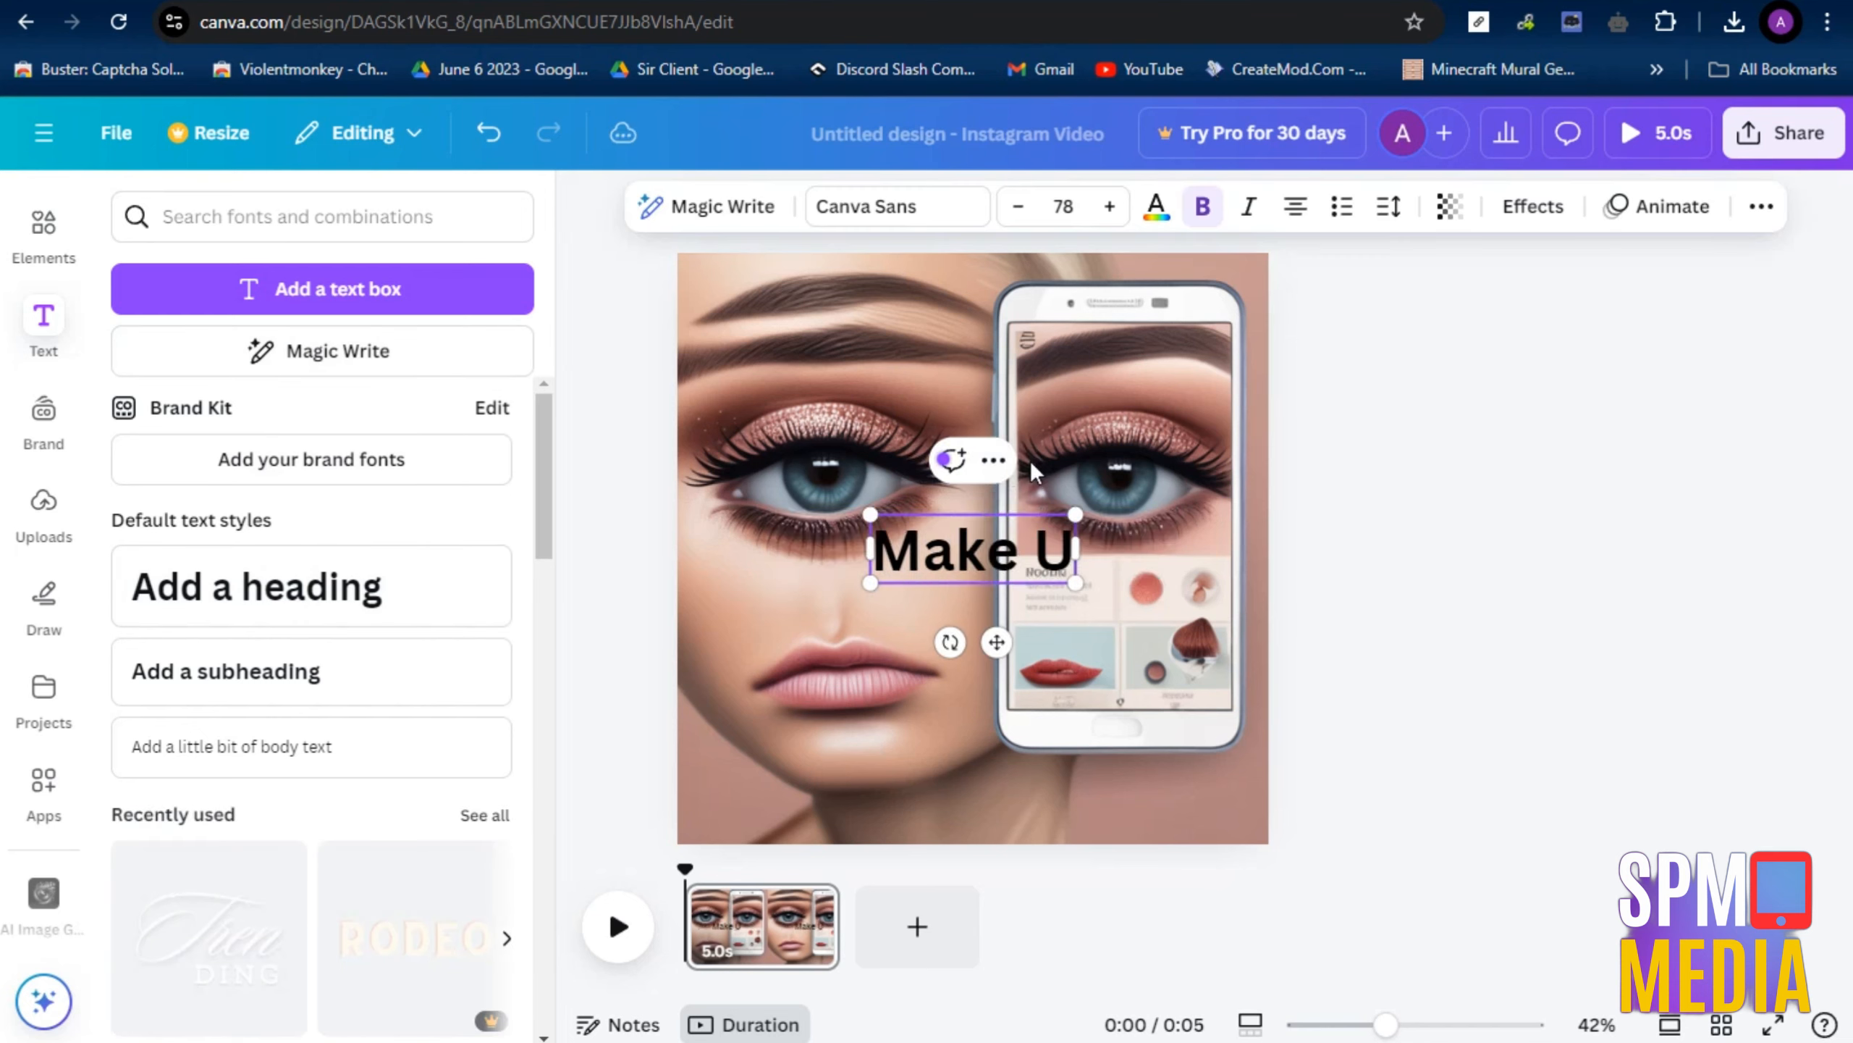
pyautogui.press('BackSpace')
pyautogui.write('Up t')
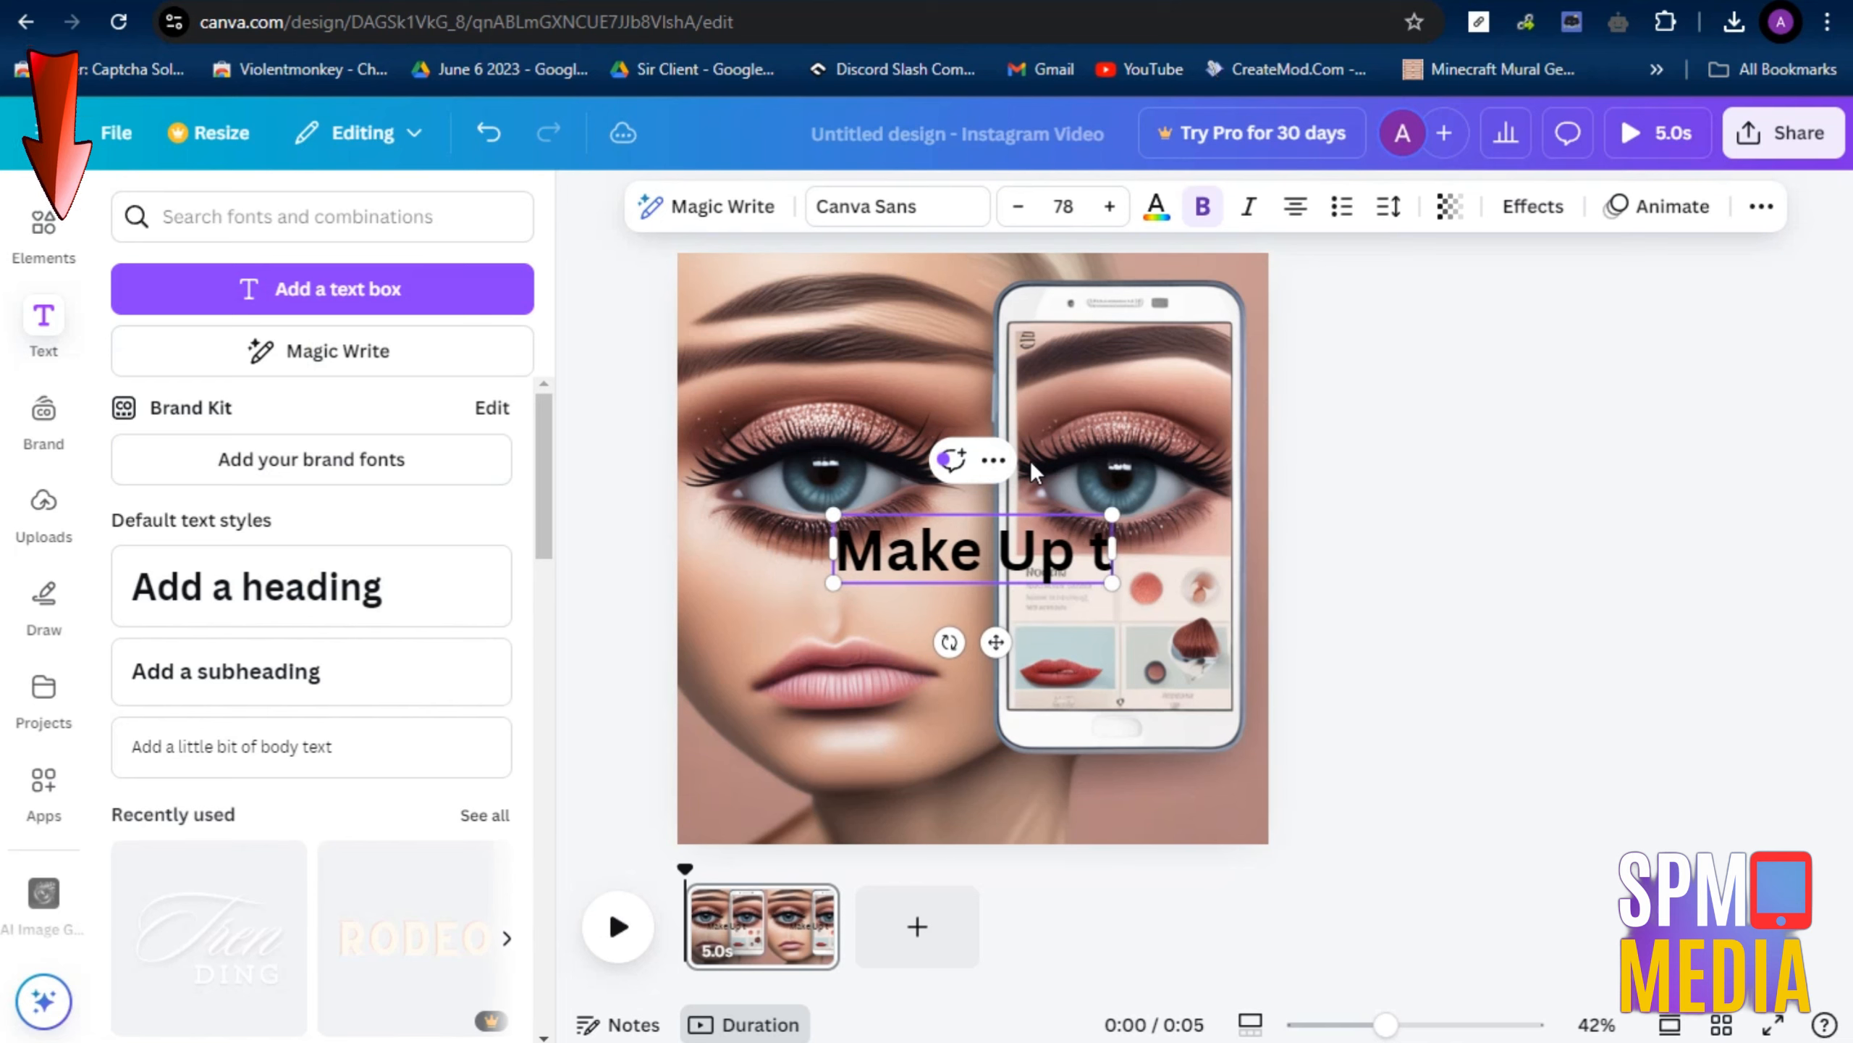
pyautogui.press('BackSpace')
pyautogui.write('Tu')
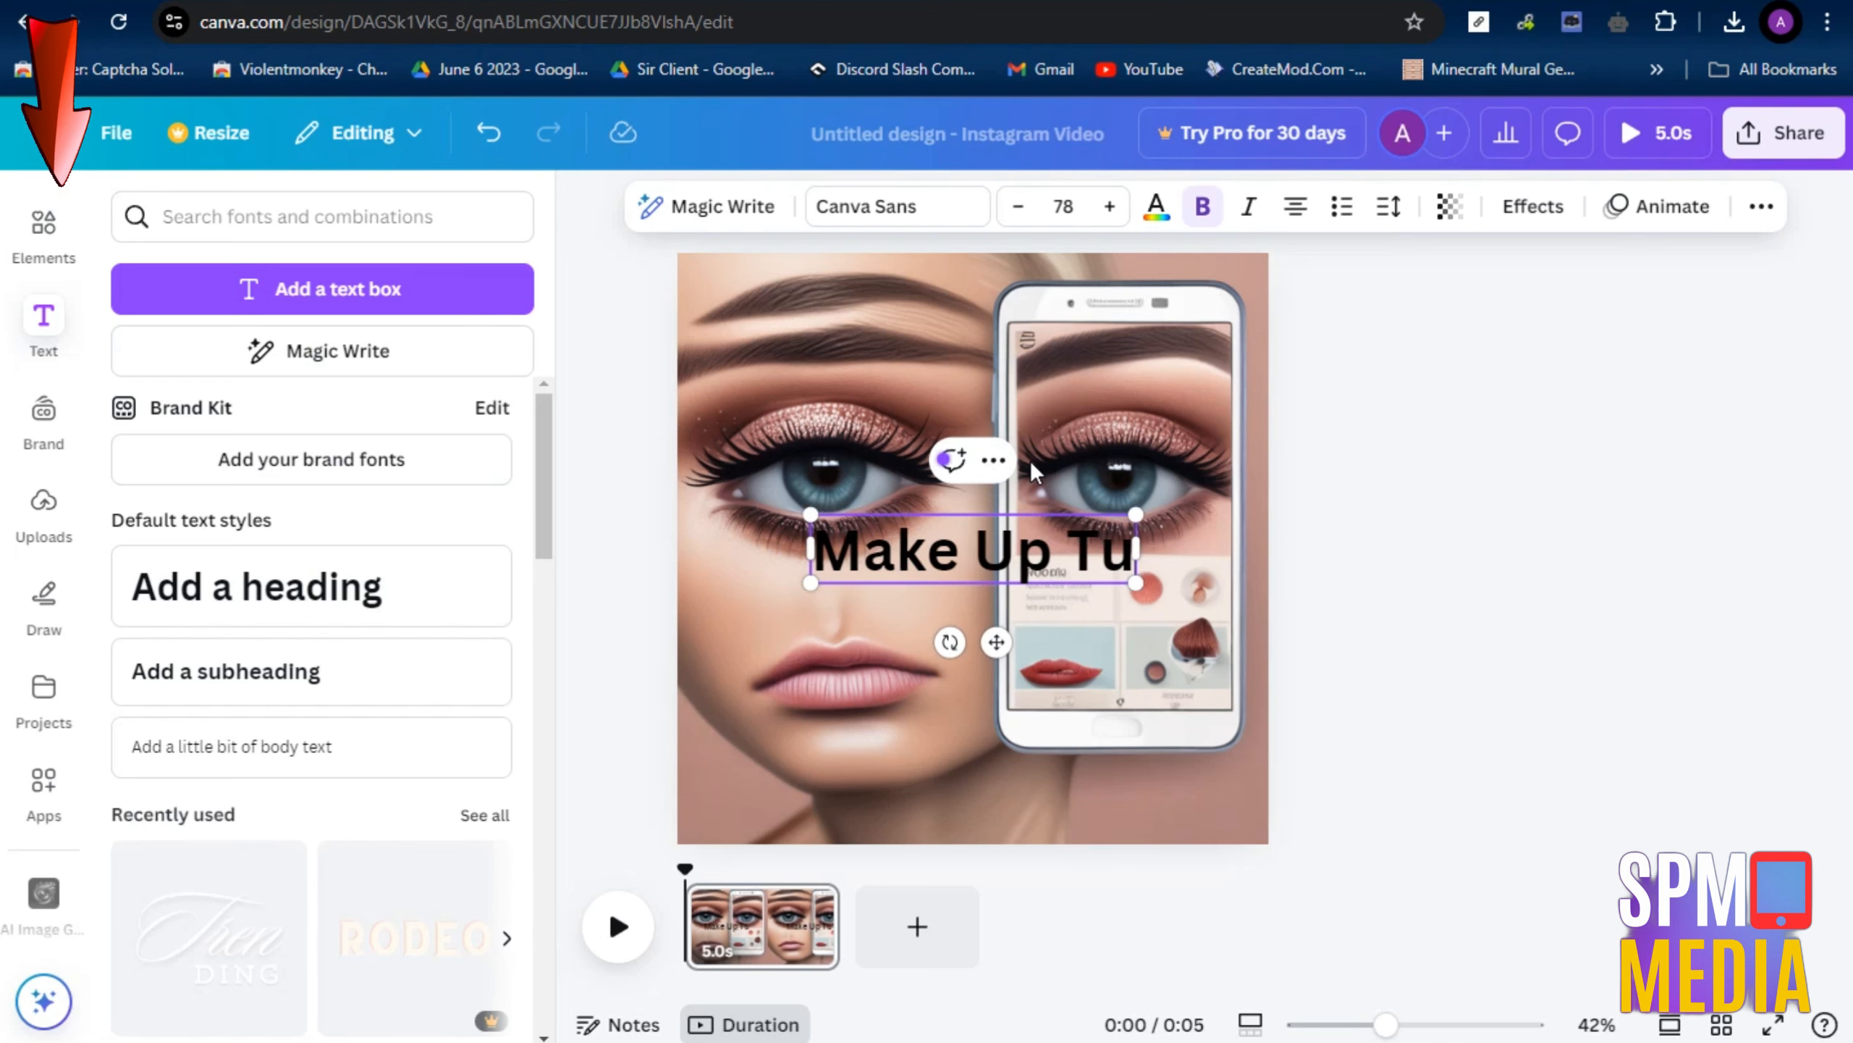
pyautogui.write('torials')
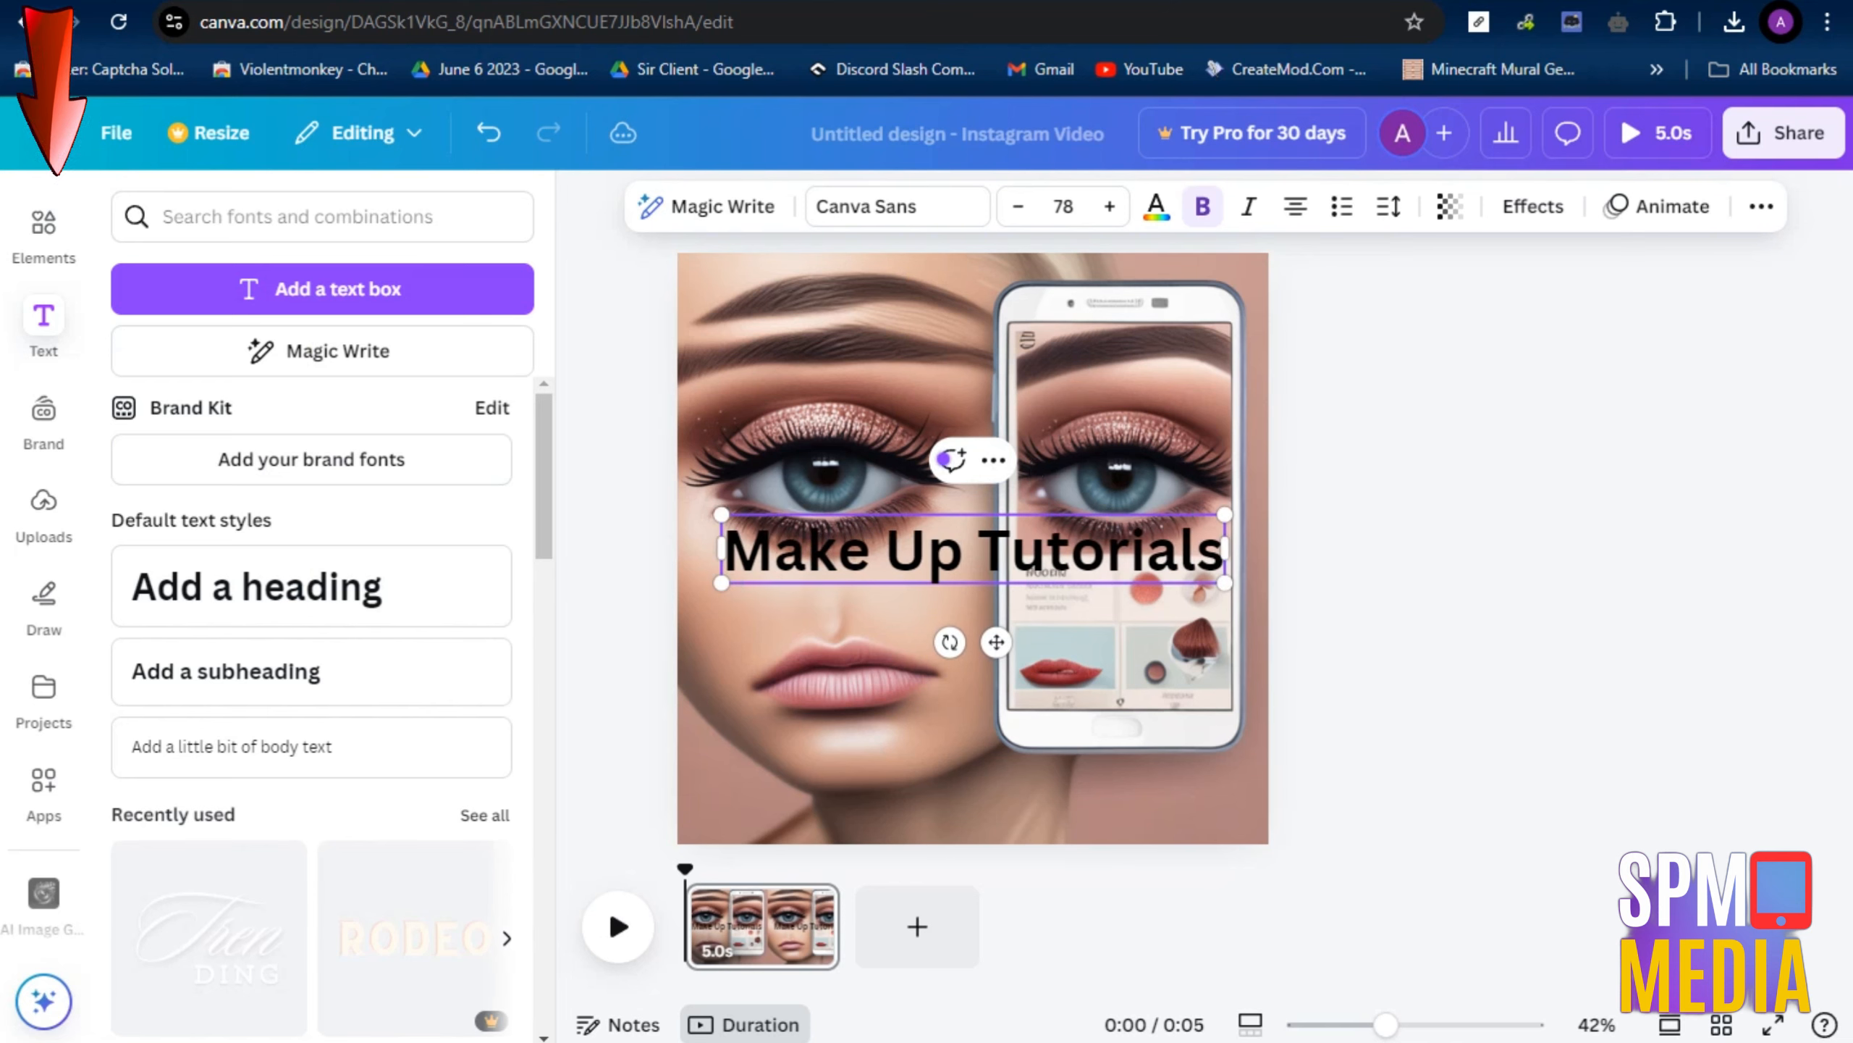
# Apply the Outline text effect to the heading and set the outline color to white
pyautogui.click(1509, 213)
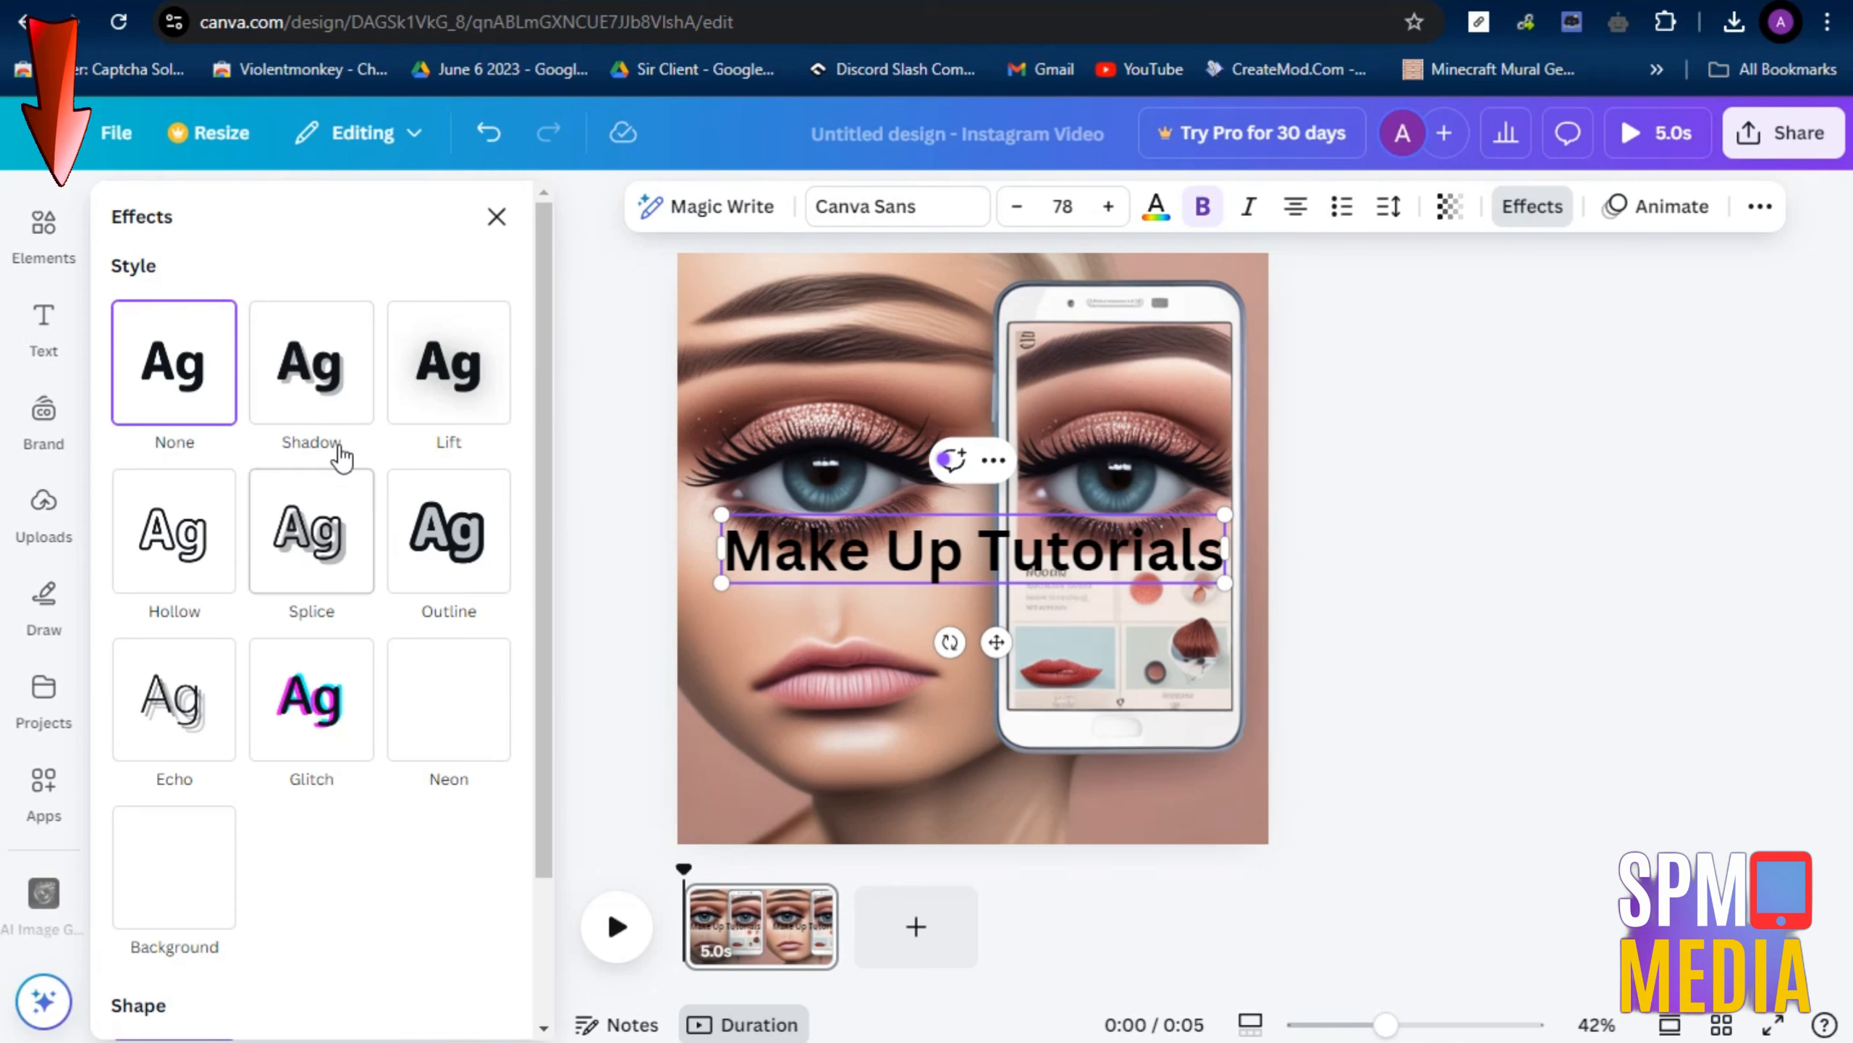
pyautogui.click(474, 555)
pyautogui.click(490, 757)
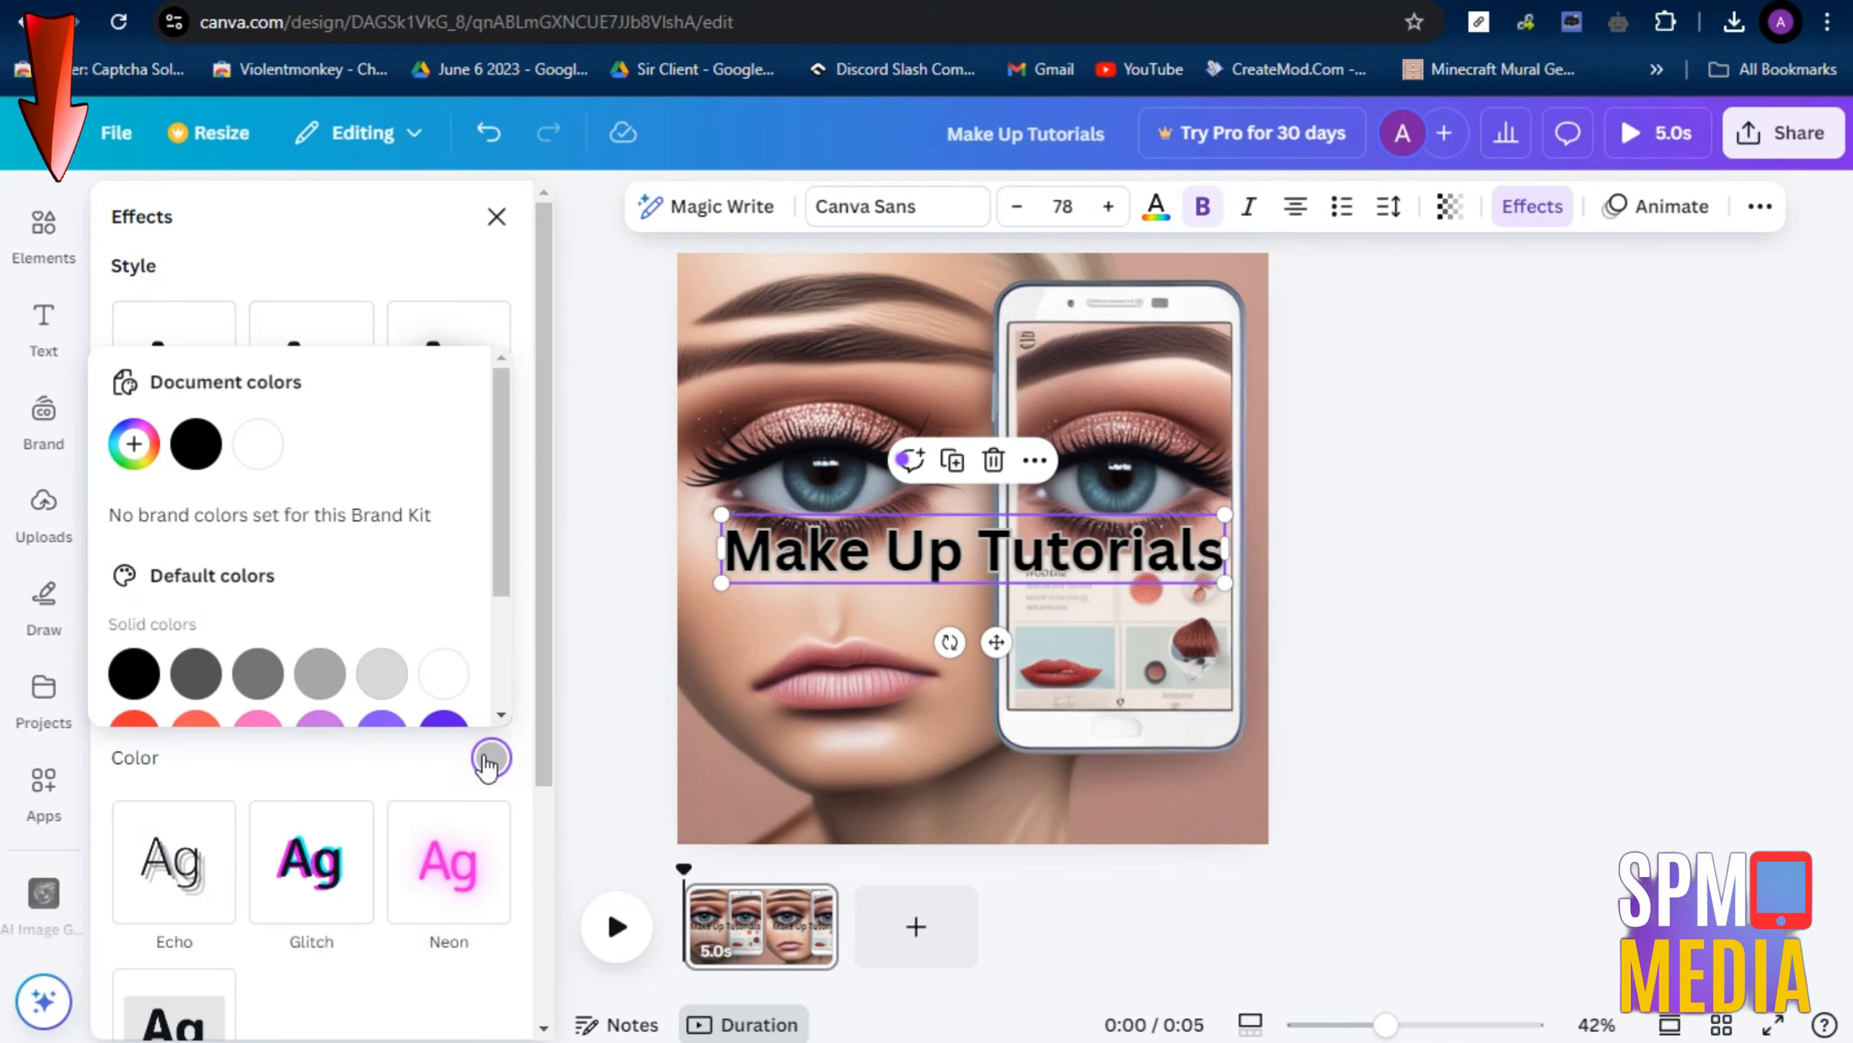
pyautogui.click(134, 725)
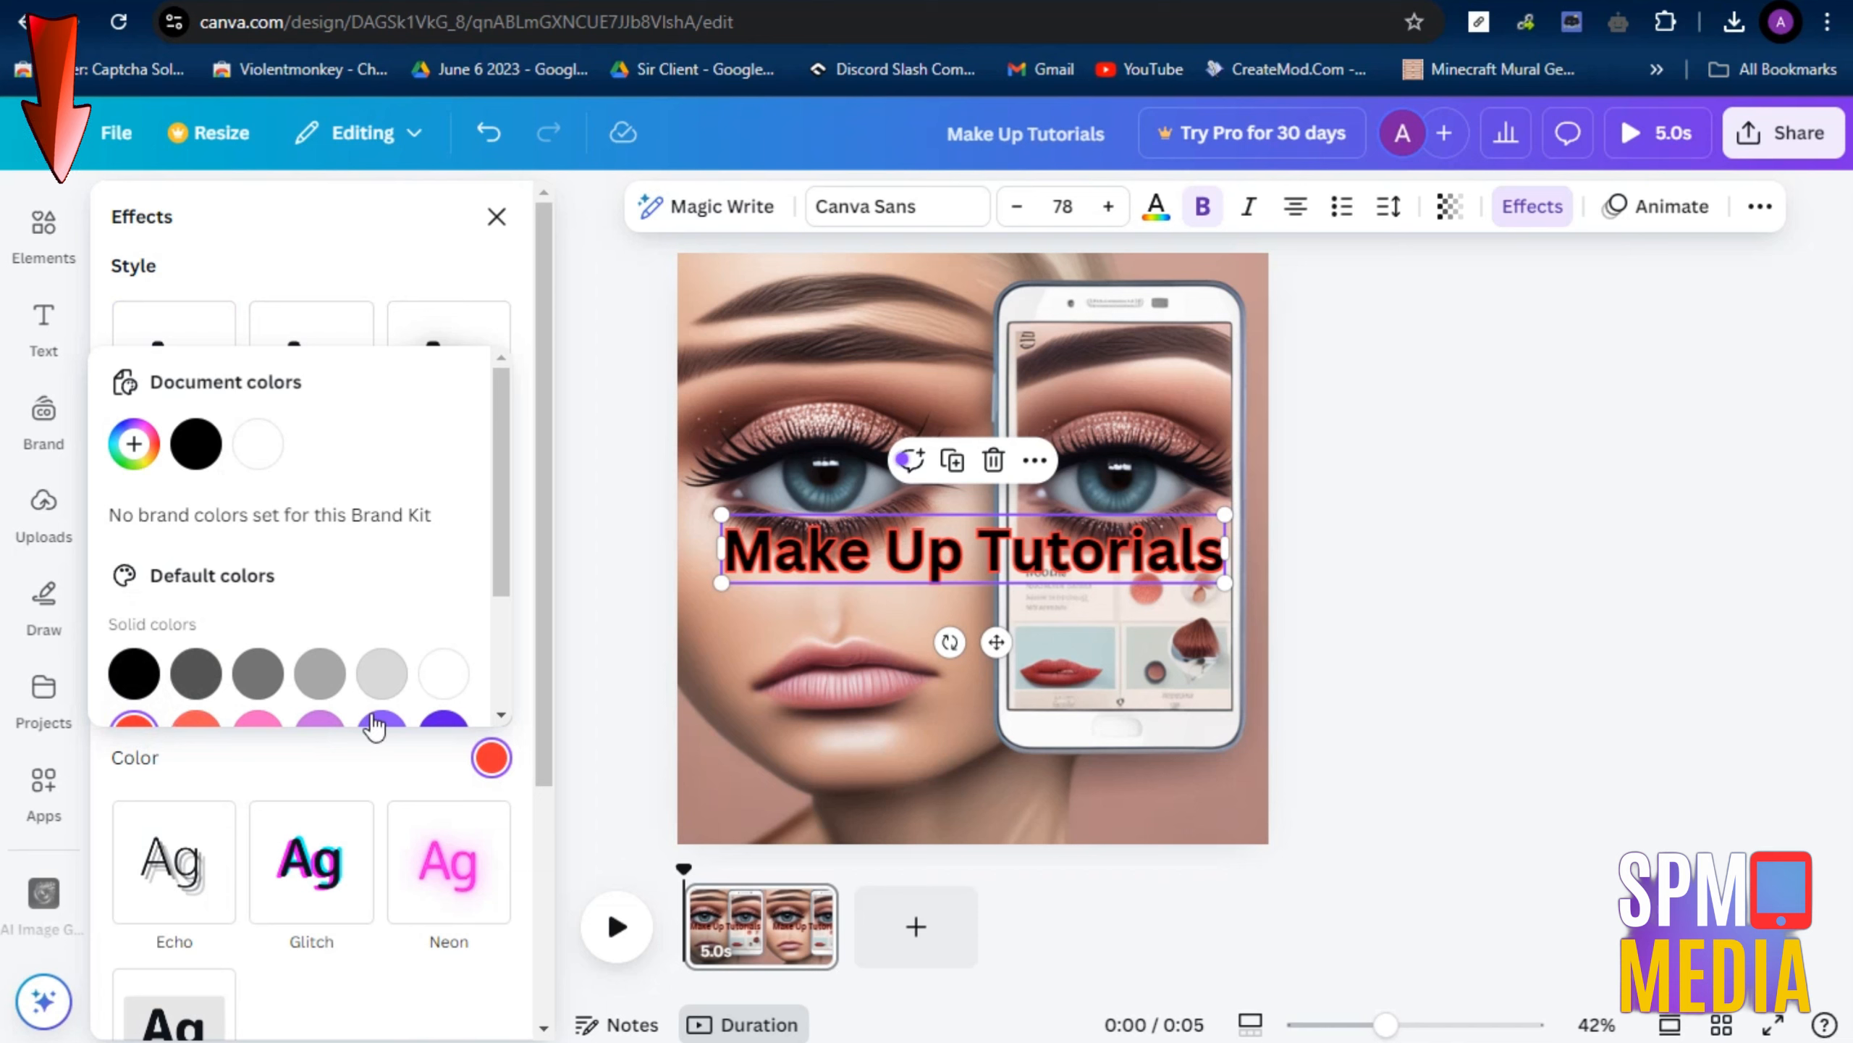
pyautogui.scroll(-3, 277, 693)
pyautogui.click(319, 679)
pyautogui.click(381, 679)
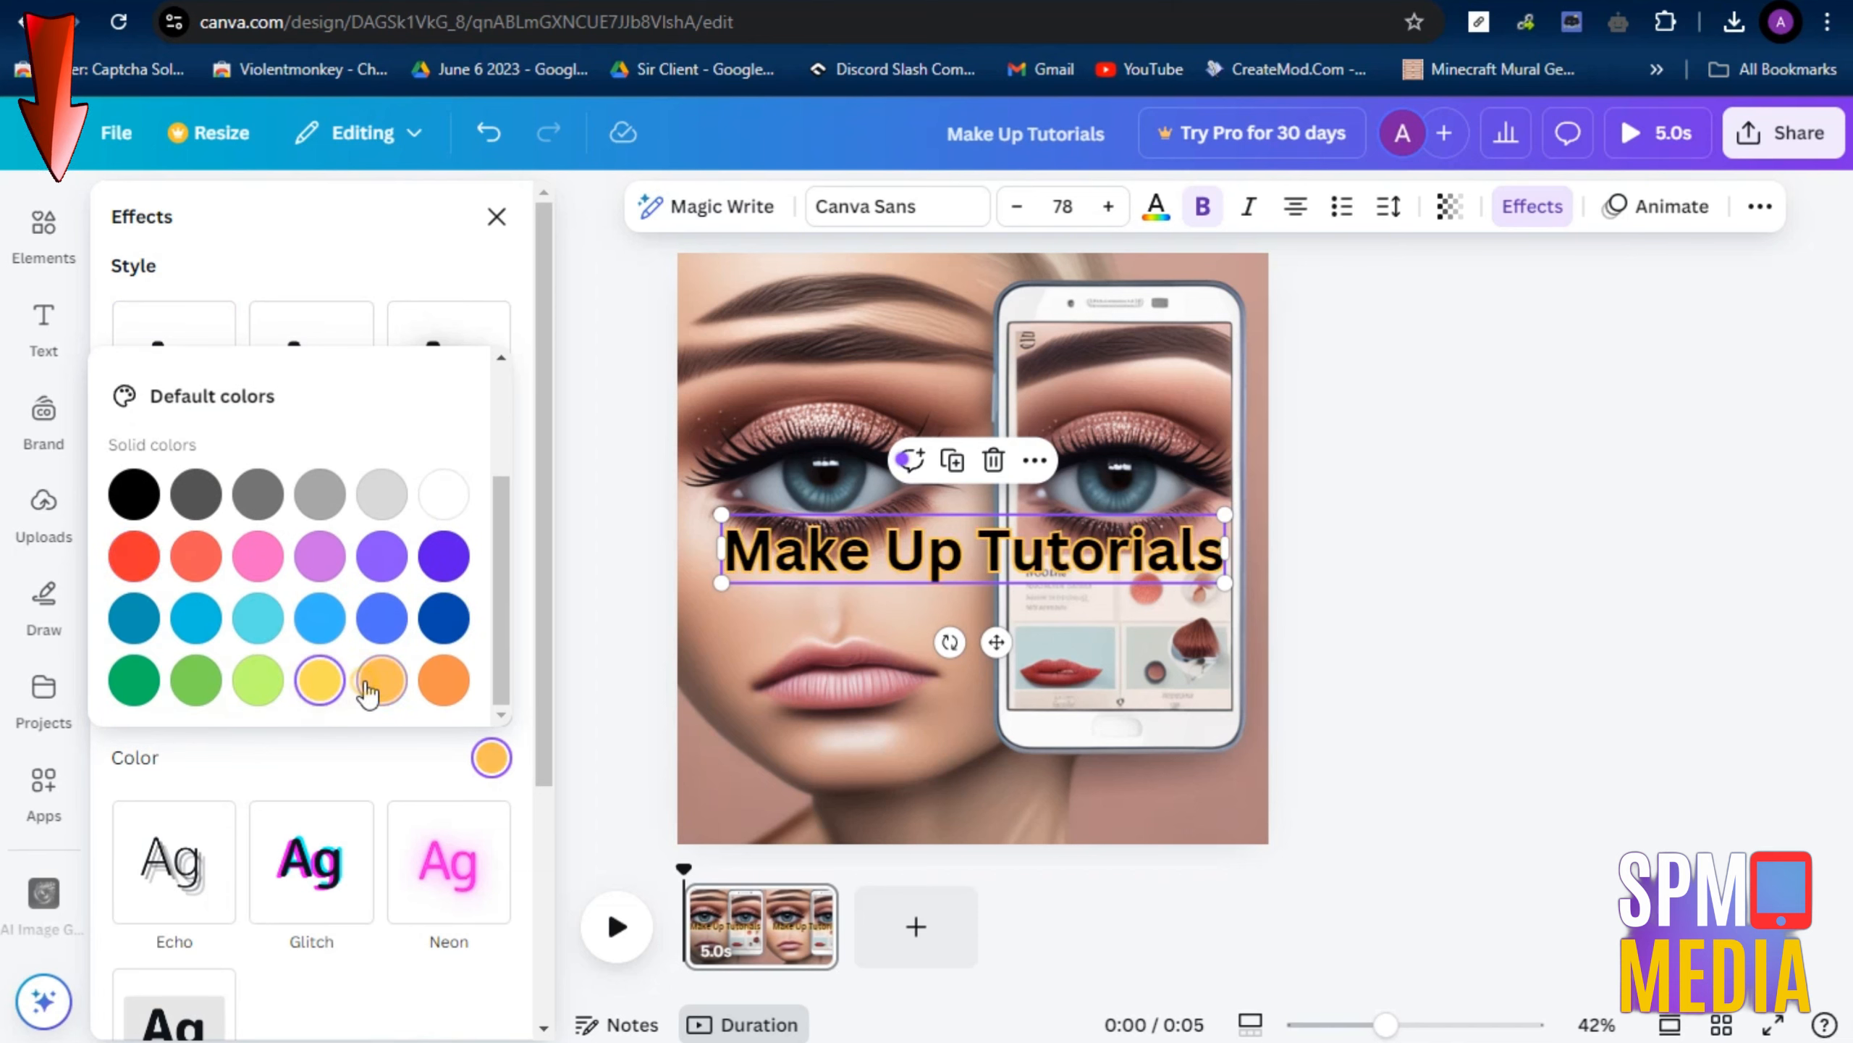
pyautogui.click(444, 494)
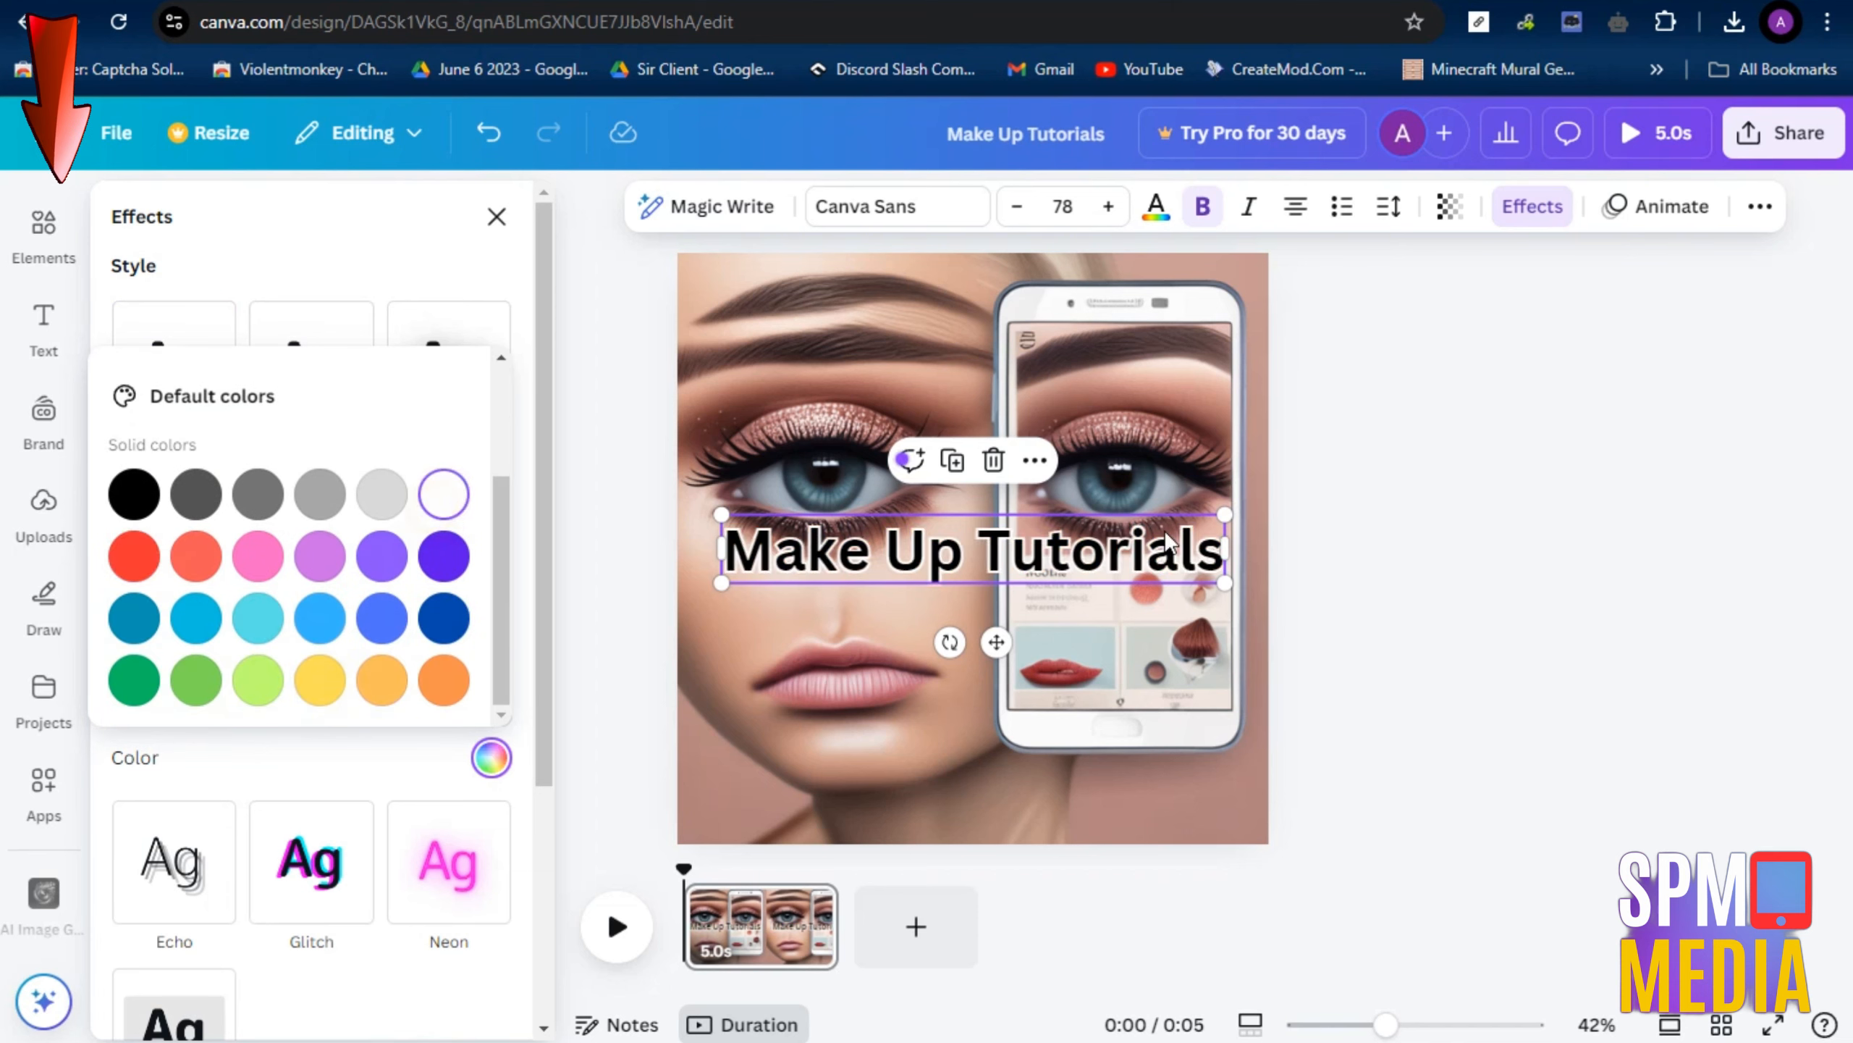
# Set the heading's font to Inter, shrink it to about size 60.7 and place it near the lower edge of the page
pyautogui.moveTo(1227, 513); pyautogui.dragTo(1170, 522)
pyautogui.moveTo(1052, 557); pyautogui.dragTo(1091, 292)
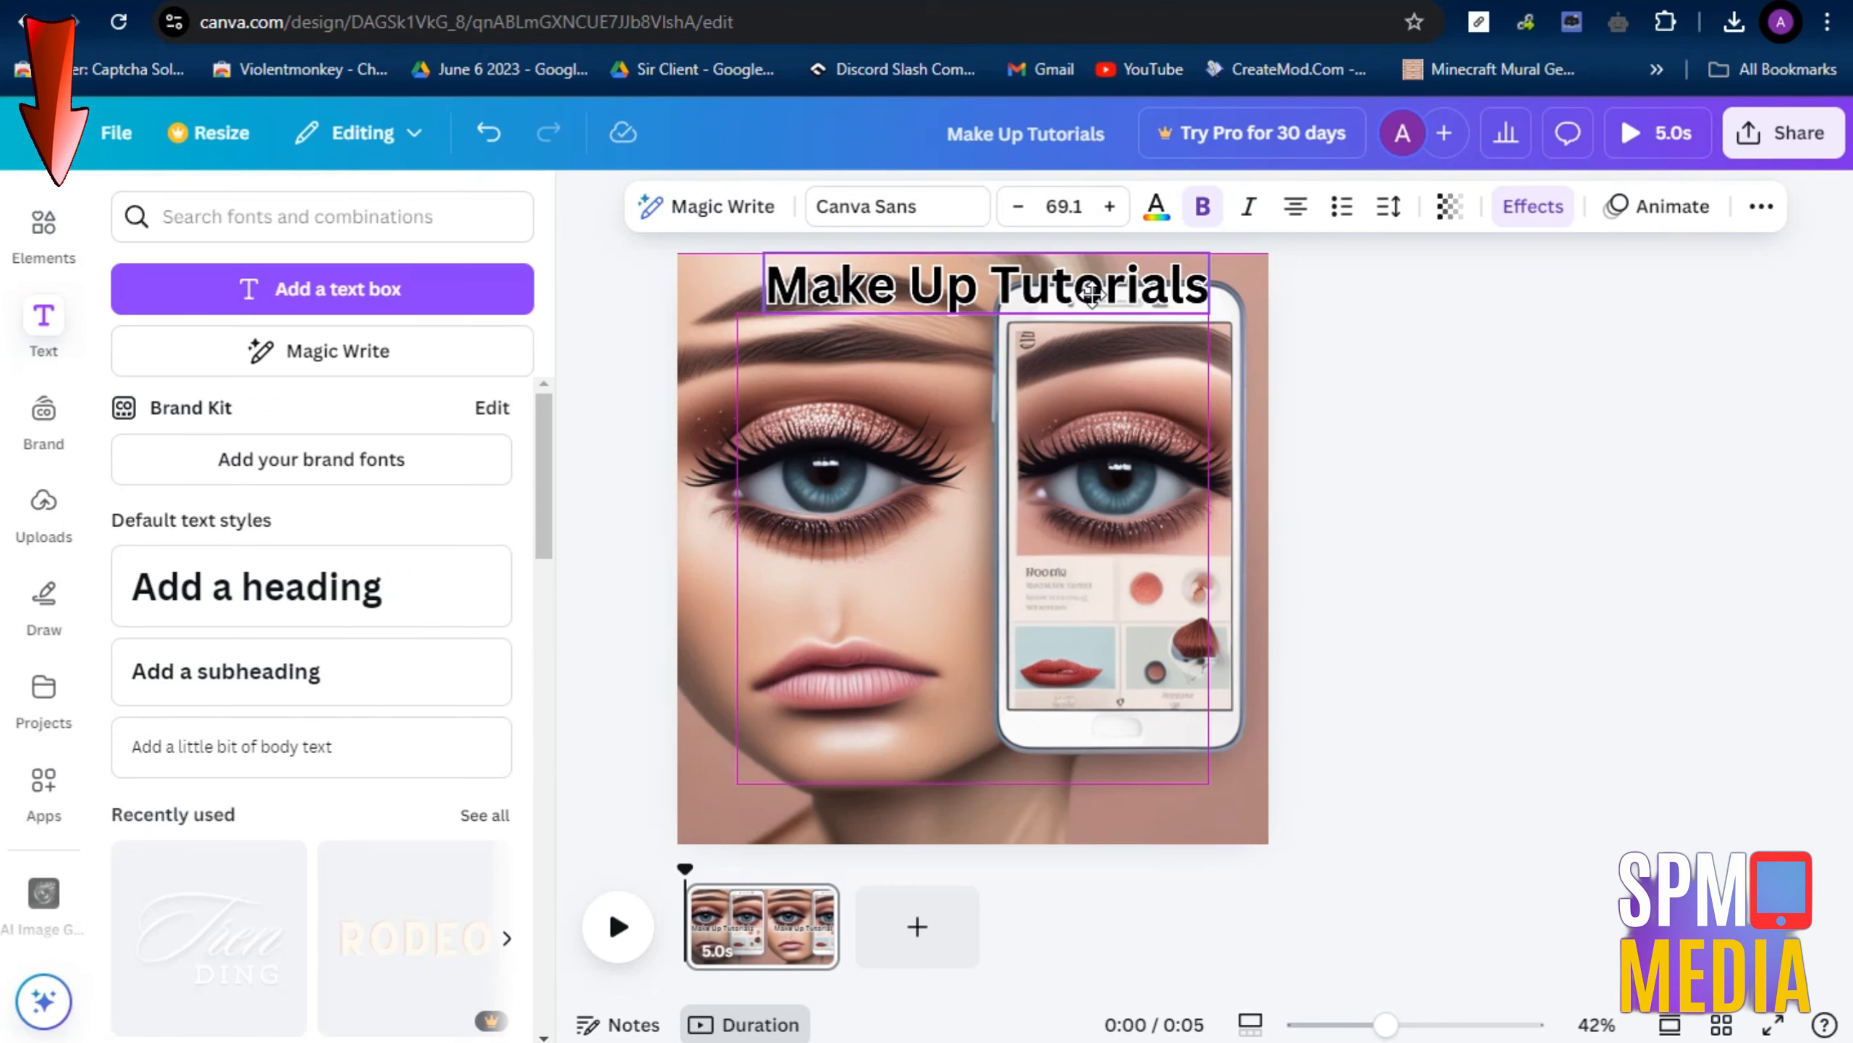
pyautogui.click(868, 207)
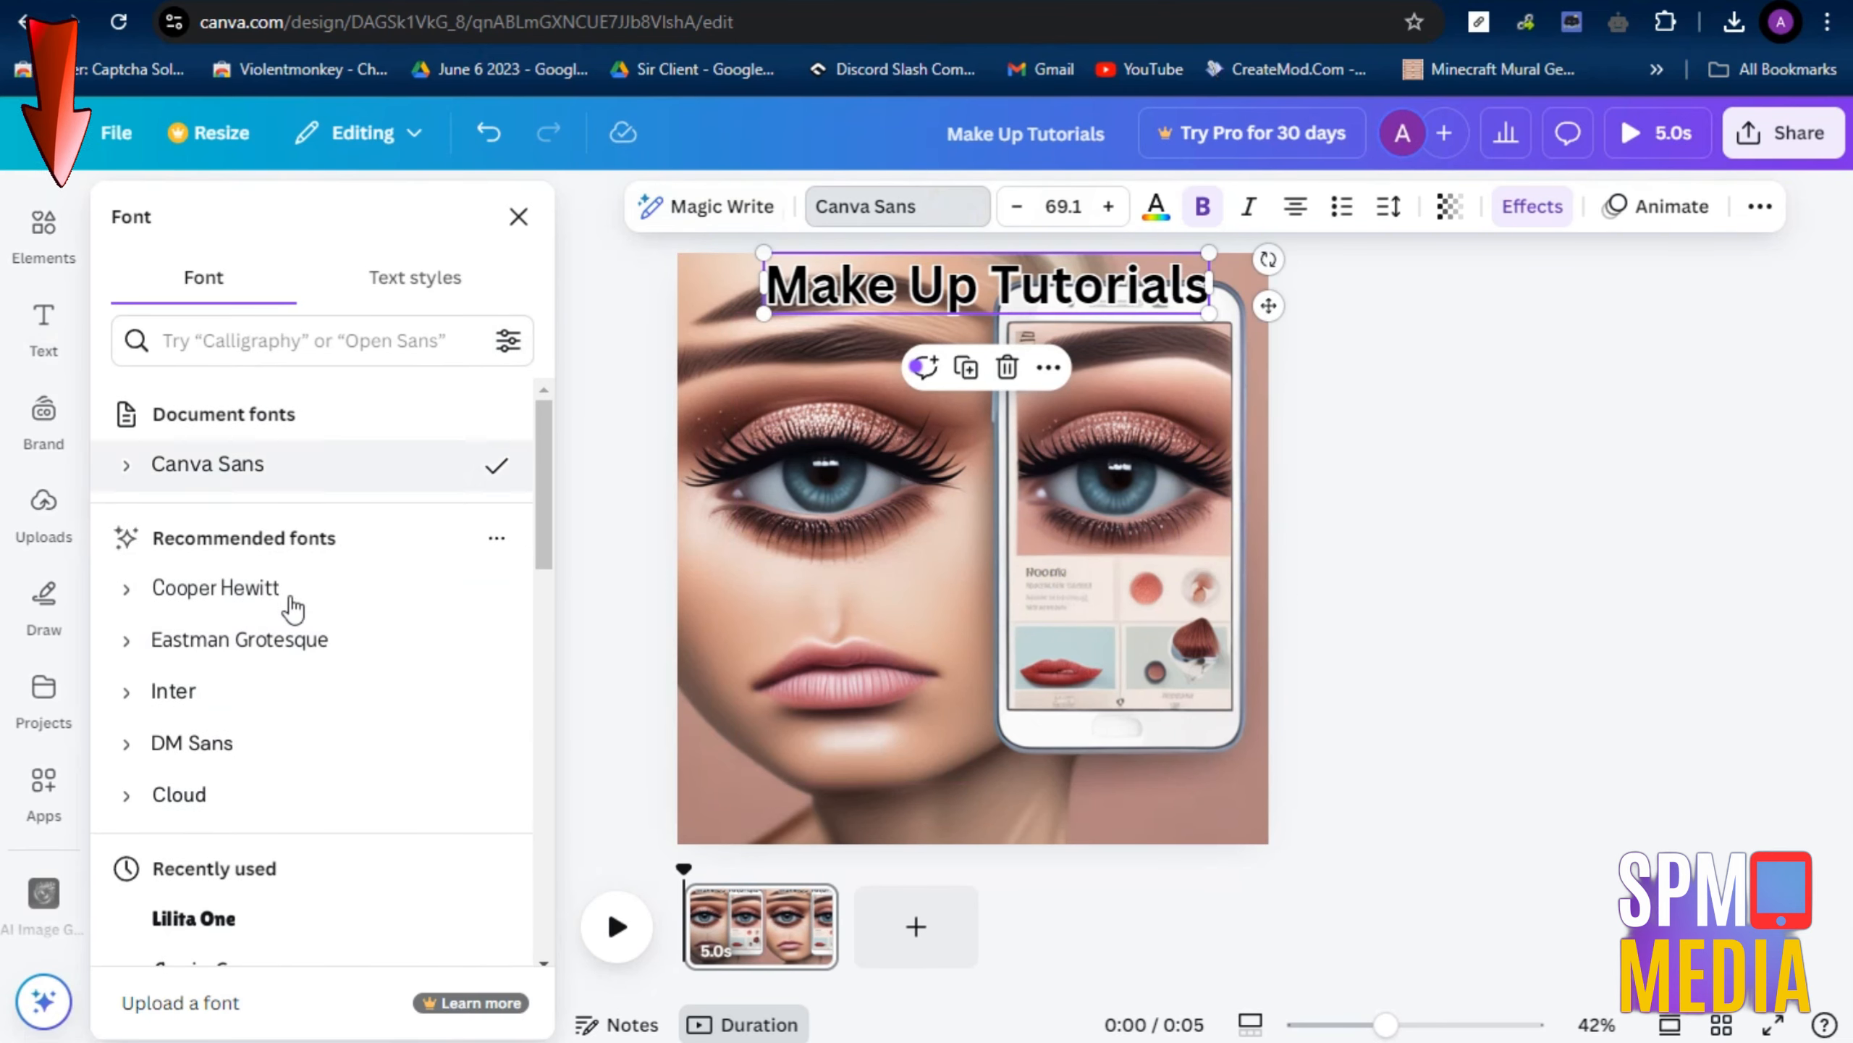
pyautogui.click(191, 693)
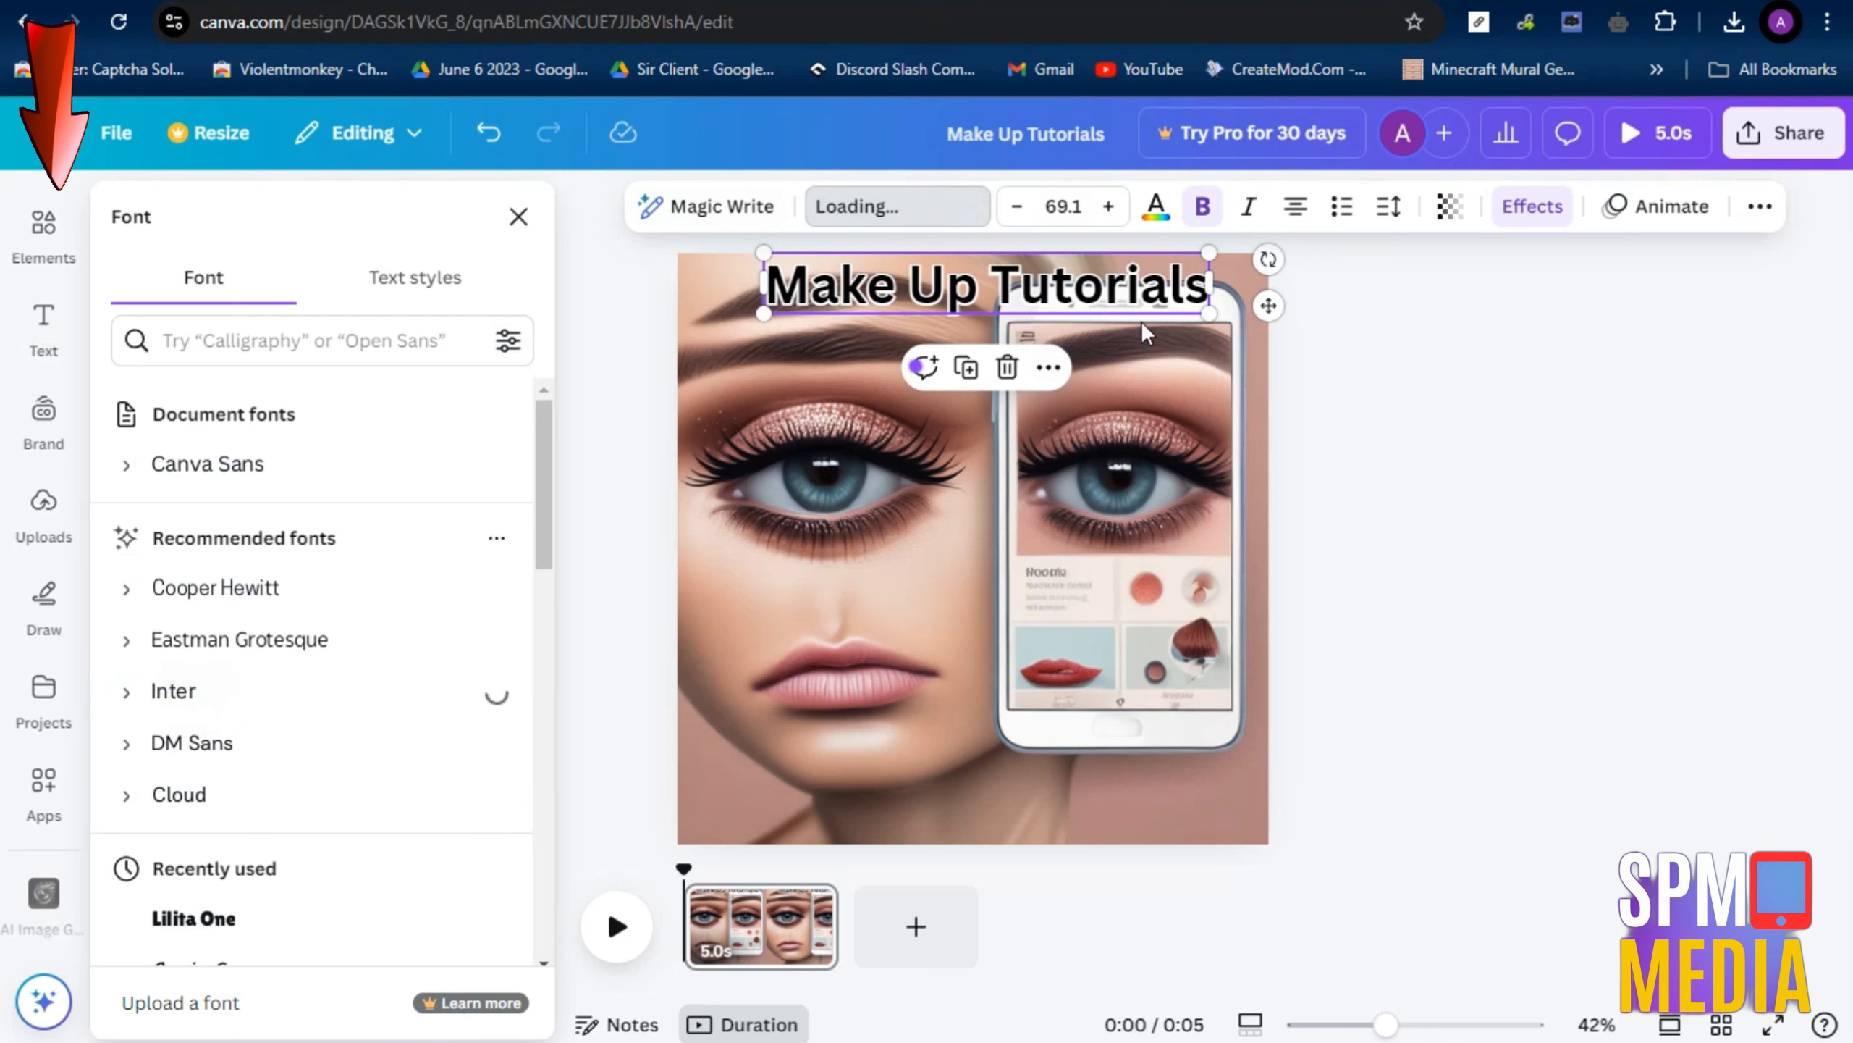
pyautogui.moveTo(1213, 257); pyautogui.dragTo(1168, 255)
pyautogui.moveTo(1099, 311); pyautogui.dragTo(1098, 821)
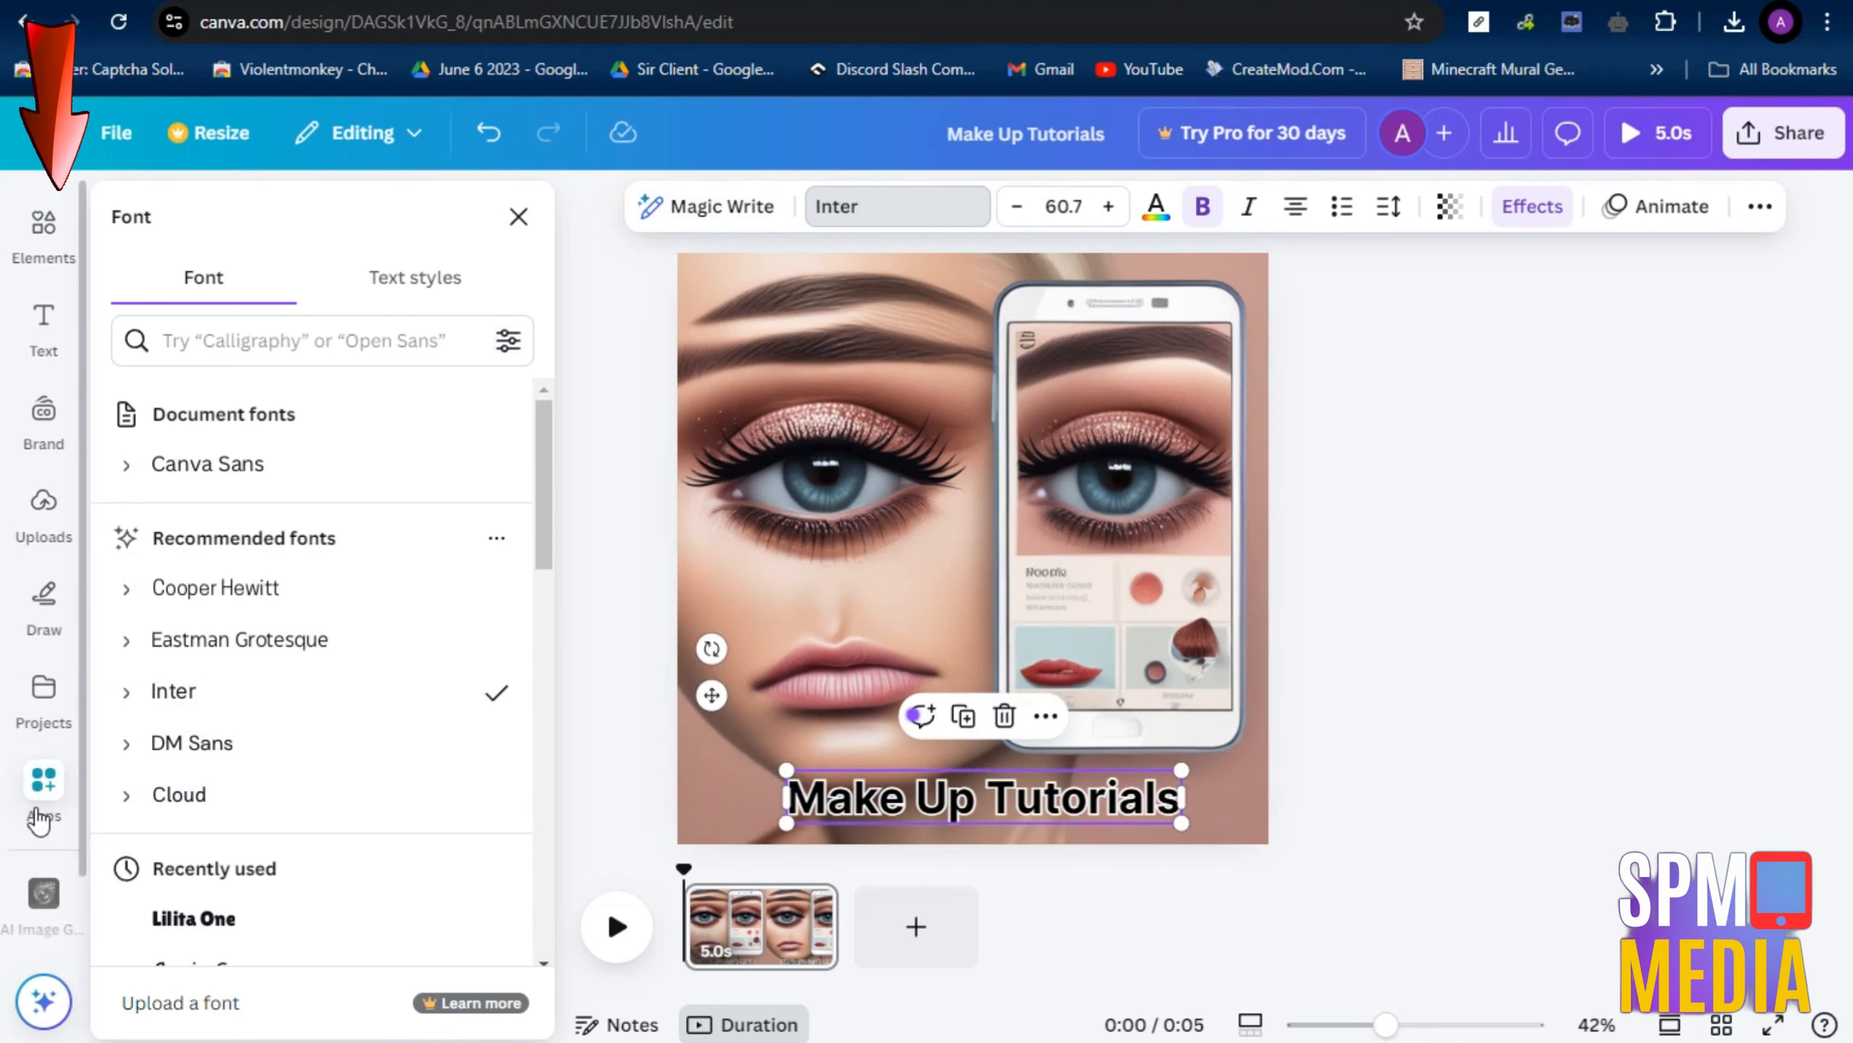
# Add a second page and paste the prompt starting "Create an image that represents modern business success" into AI Image Gen
pyautogui.click(41, 898)
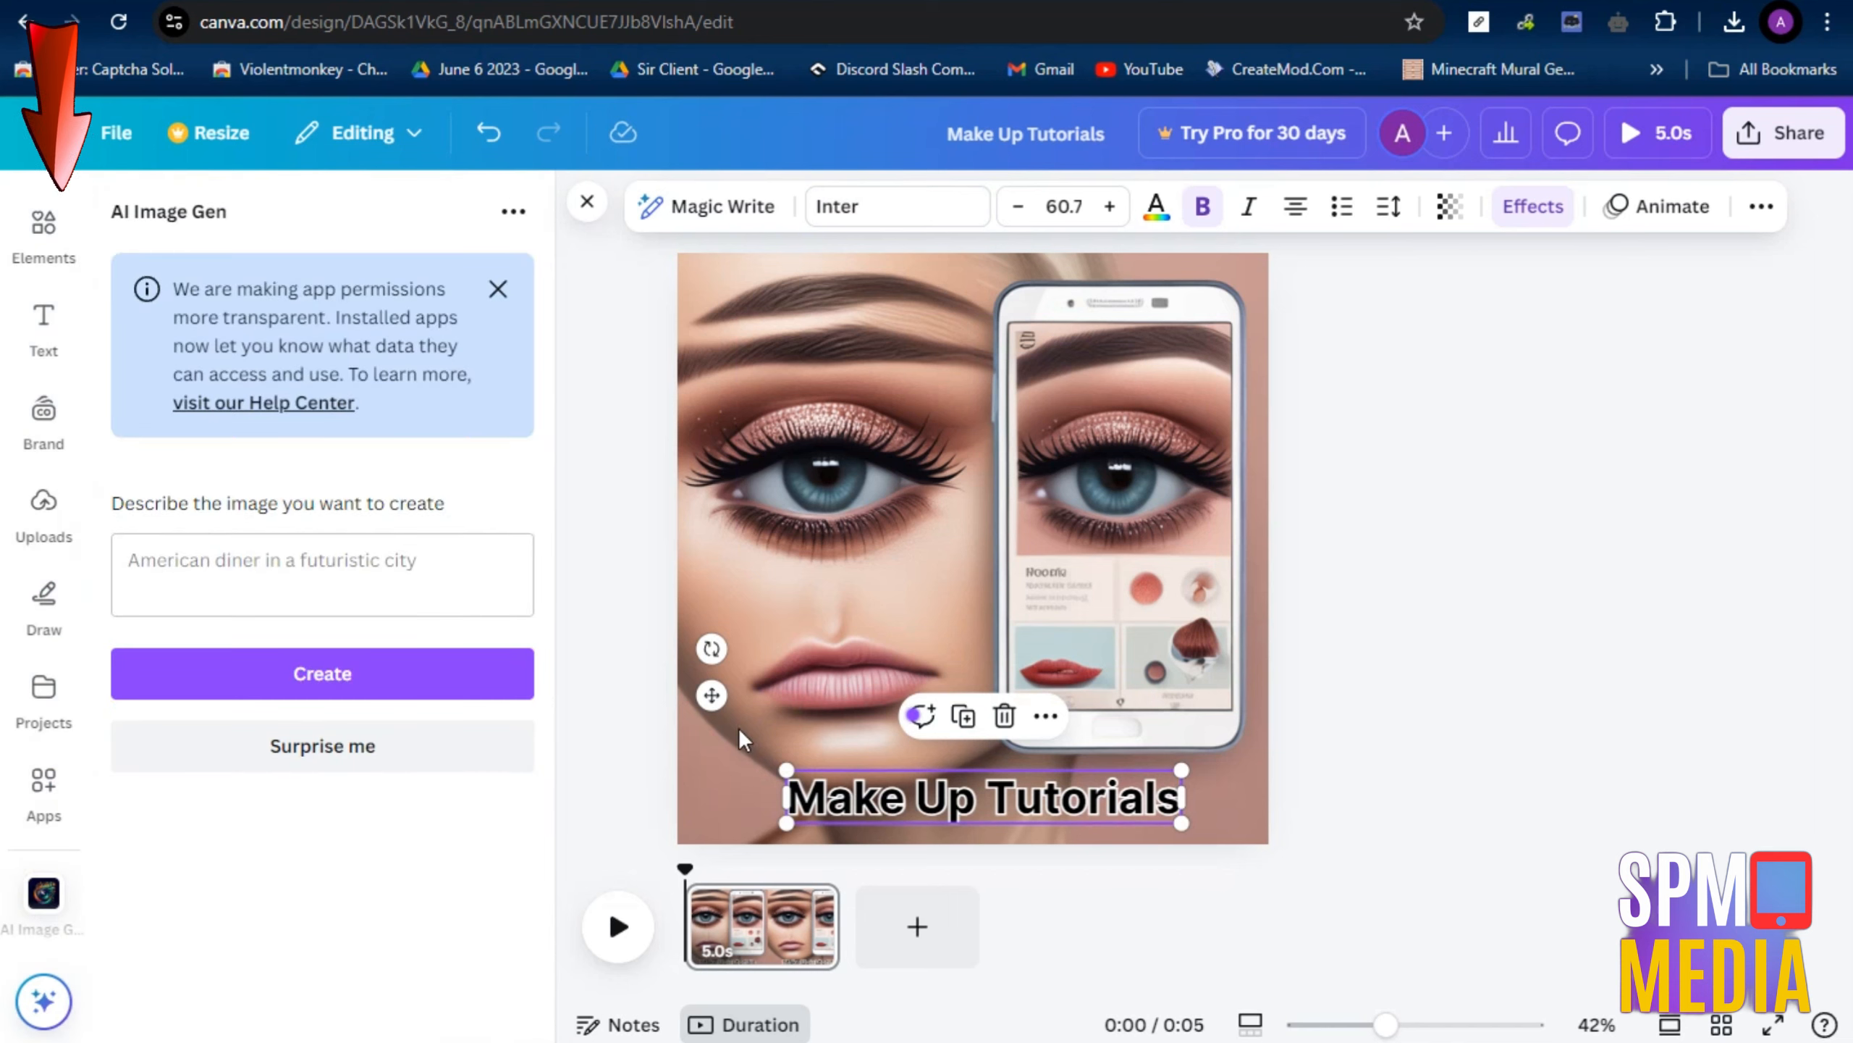
pyautogui.click(917, 926)
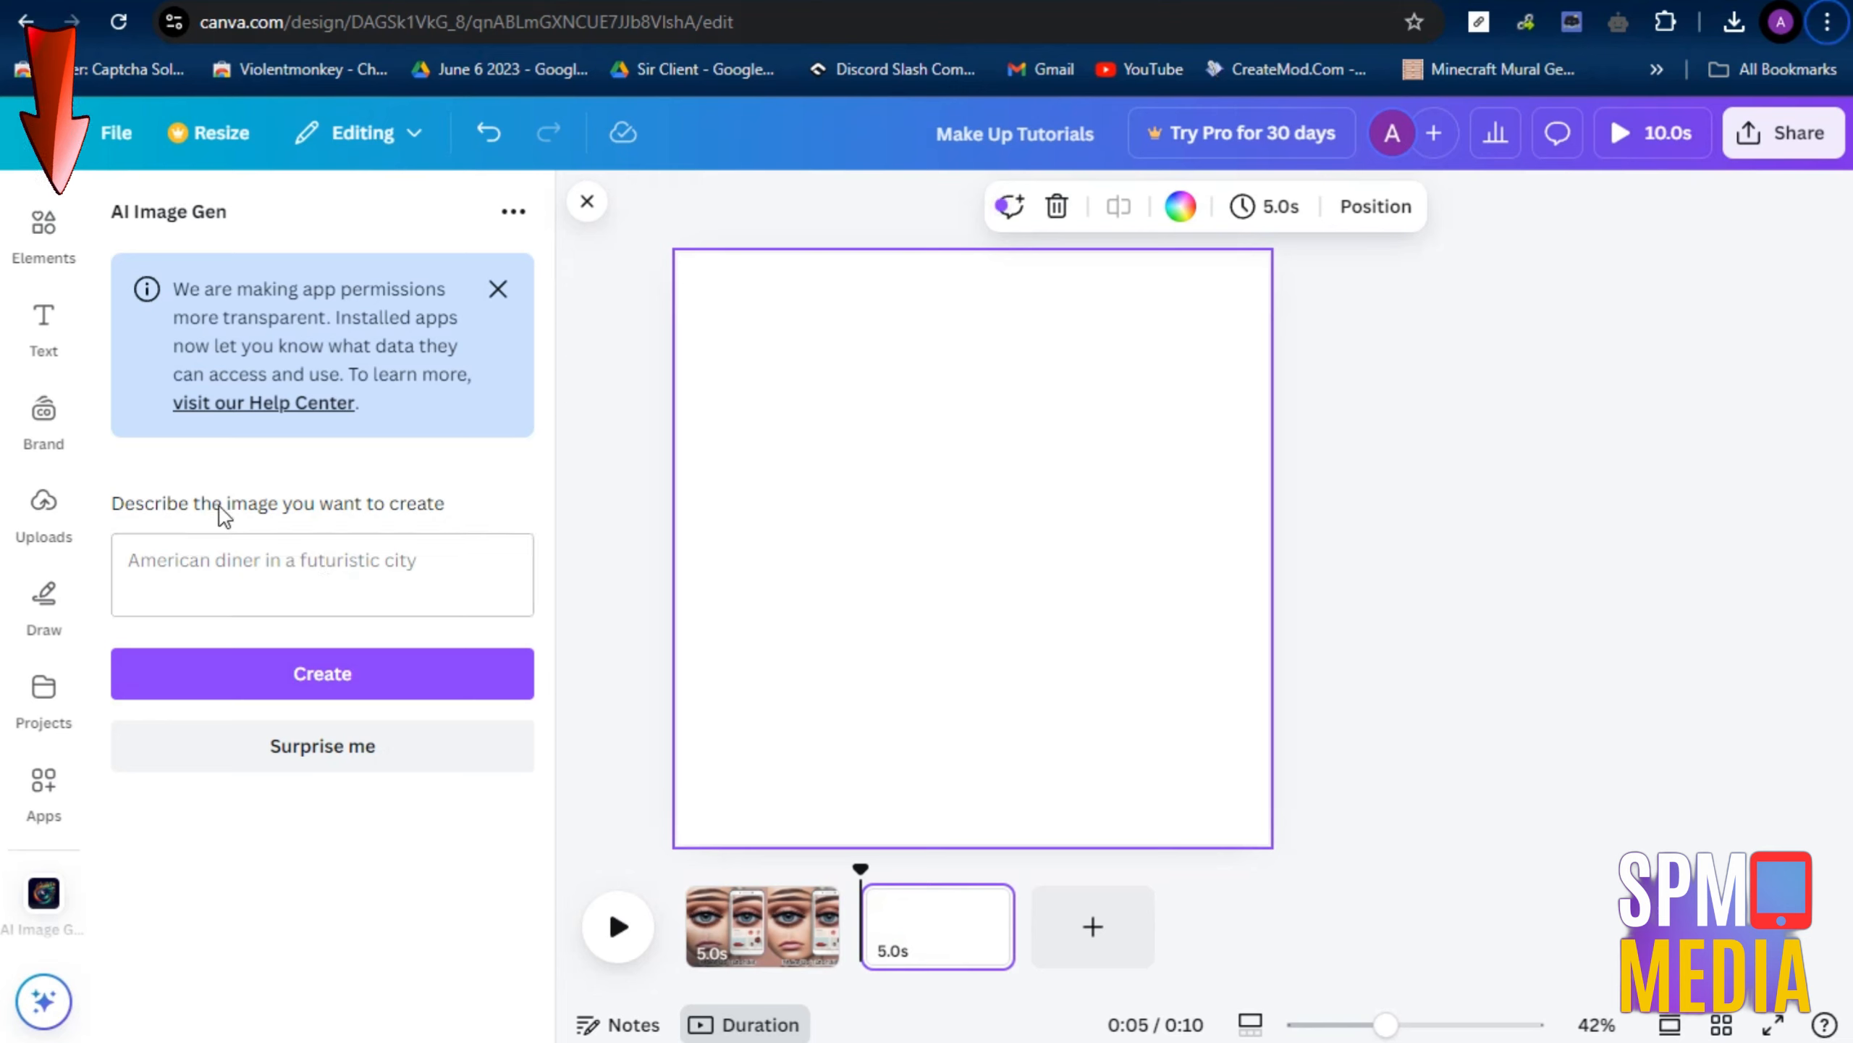
pyautogui.click(196, 555)
pyautogui.hotkey('ctrl', 'v')
pyautogui.scroll(5, 176, 559)
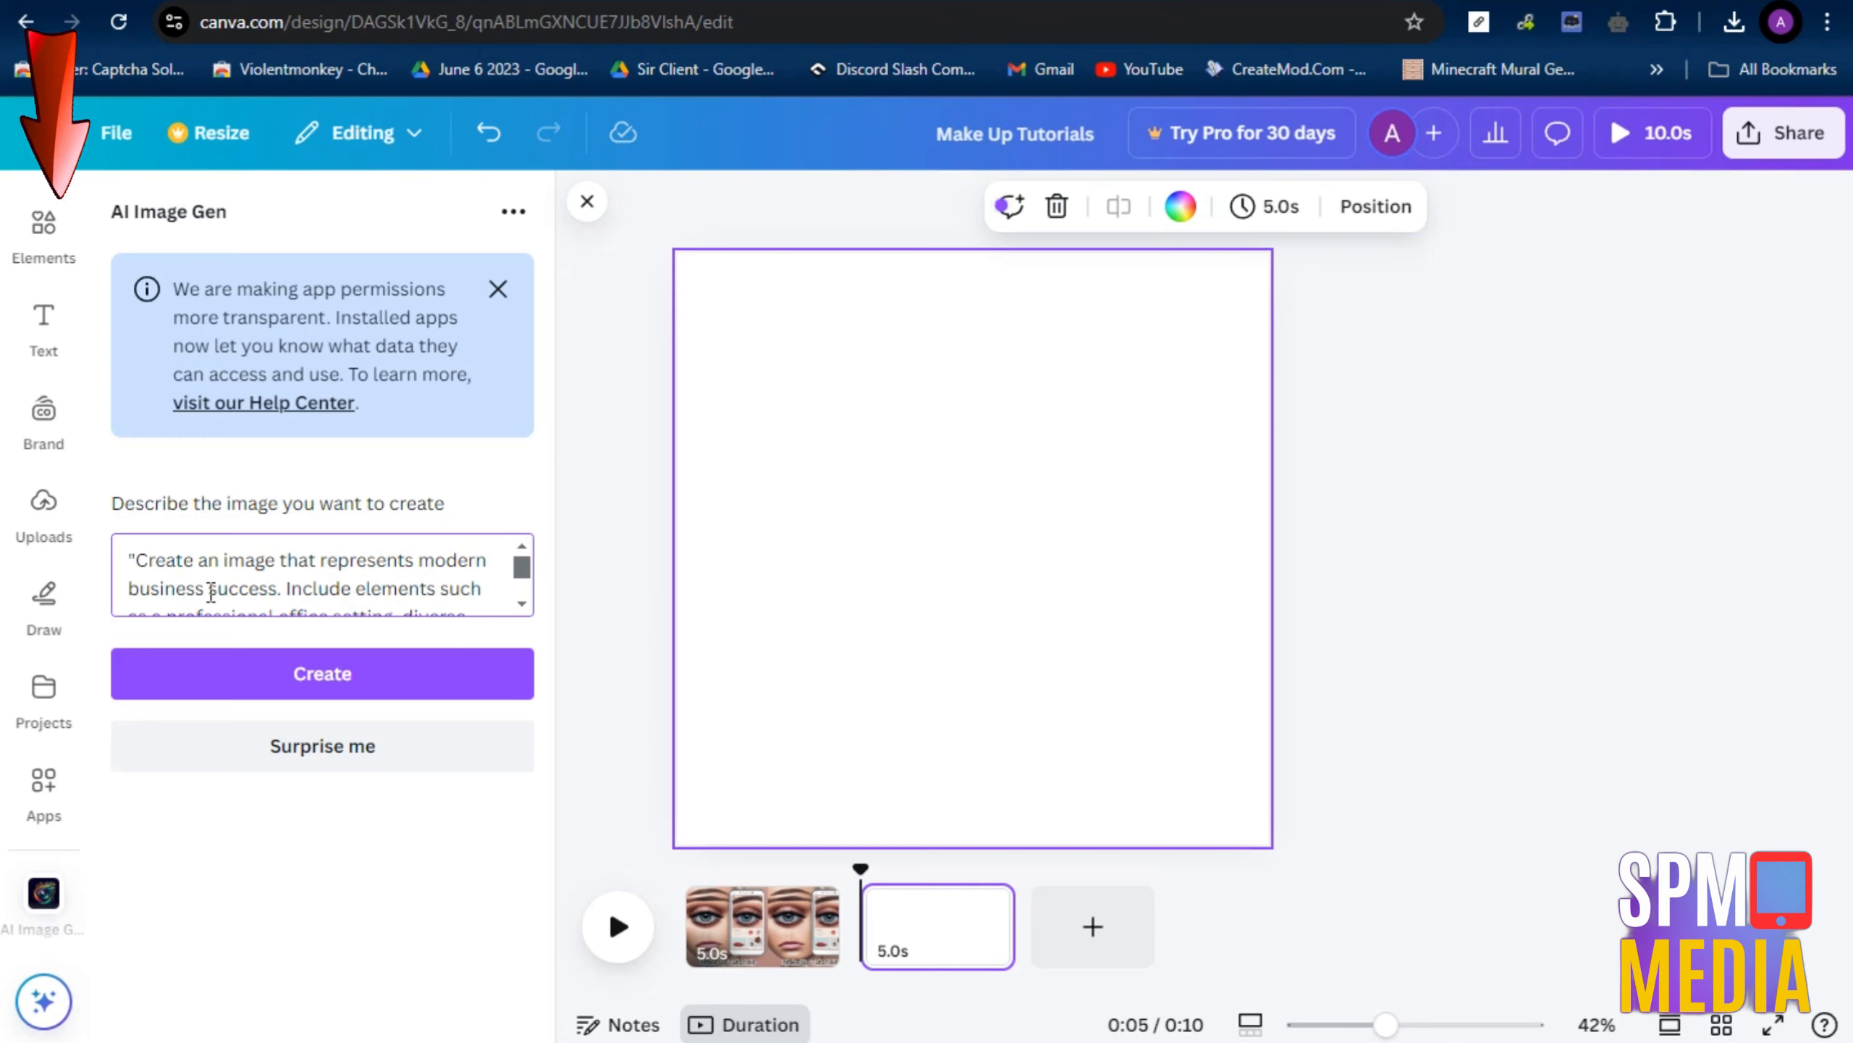
pyautogui.scroll(-3, 210, 593)
pyautogui.scroll(3, 331, 592)
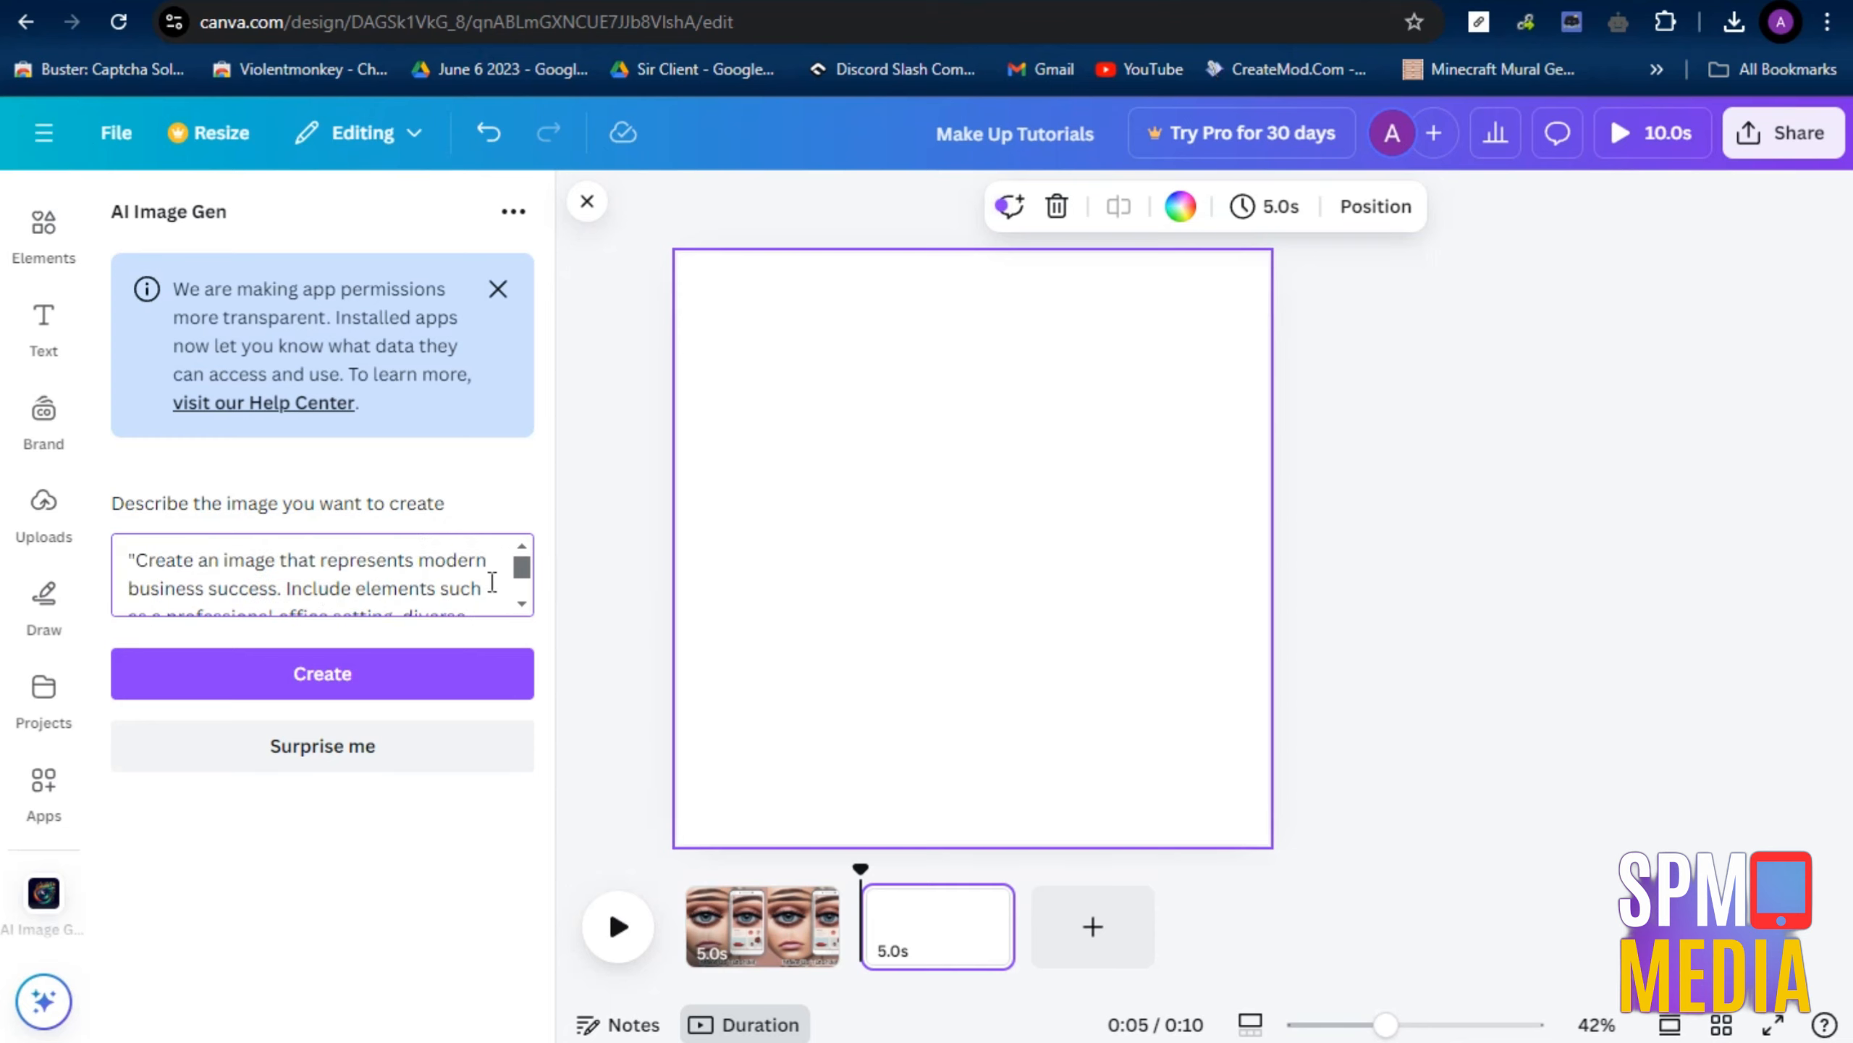
pyautogui.moveTo(521, 565); pyautogui.dragTo(519, 588)
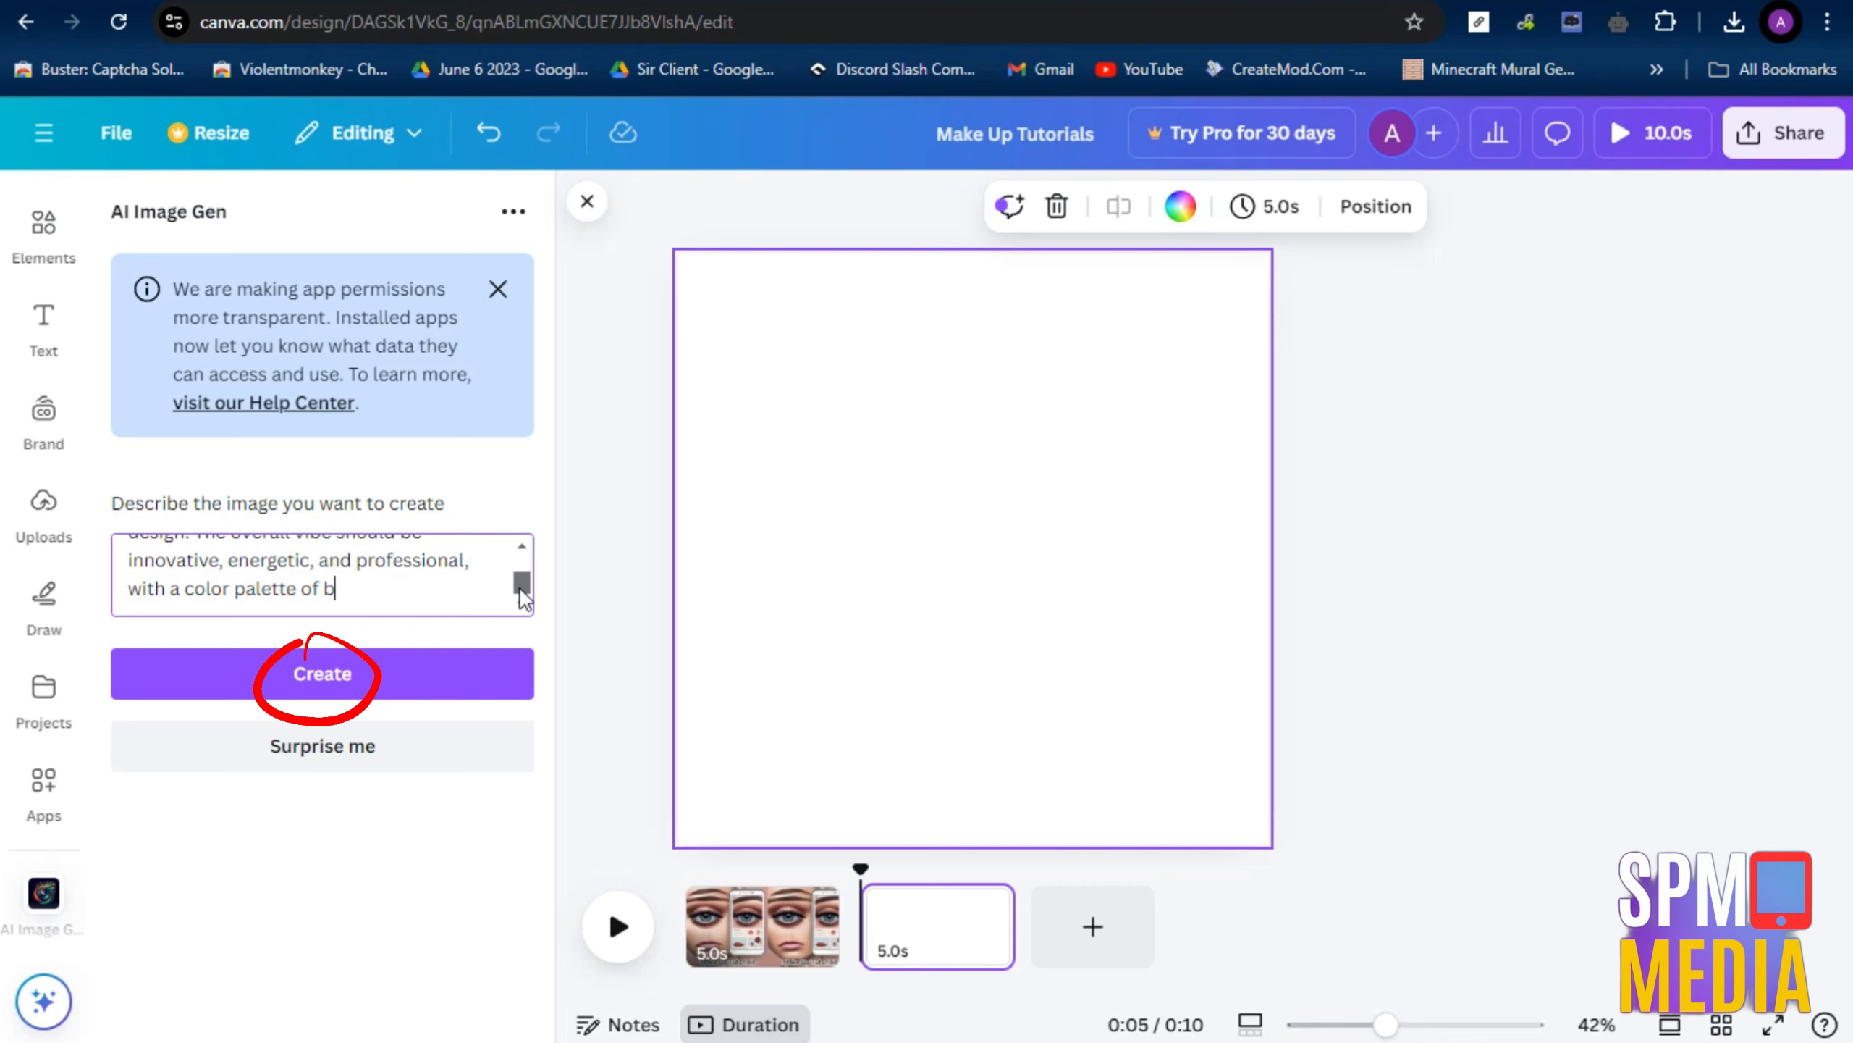
# Trim the cut-off words at the end of the business success prompt and generate the image
pyautogui.press('BackSpace')
pyautogui.press('BackSpace')
pyautogui.press('BackSpace')
pyautogui.scroll(4, 320, 593)
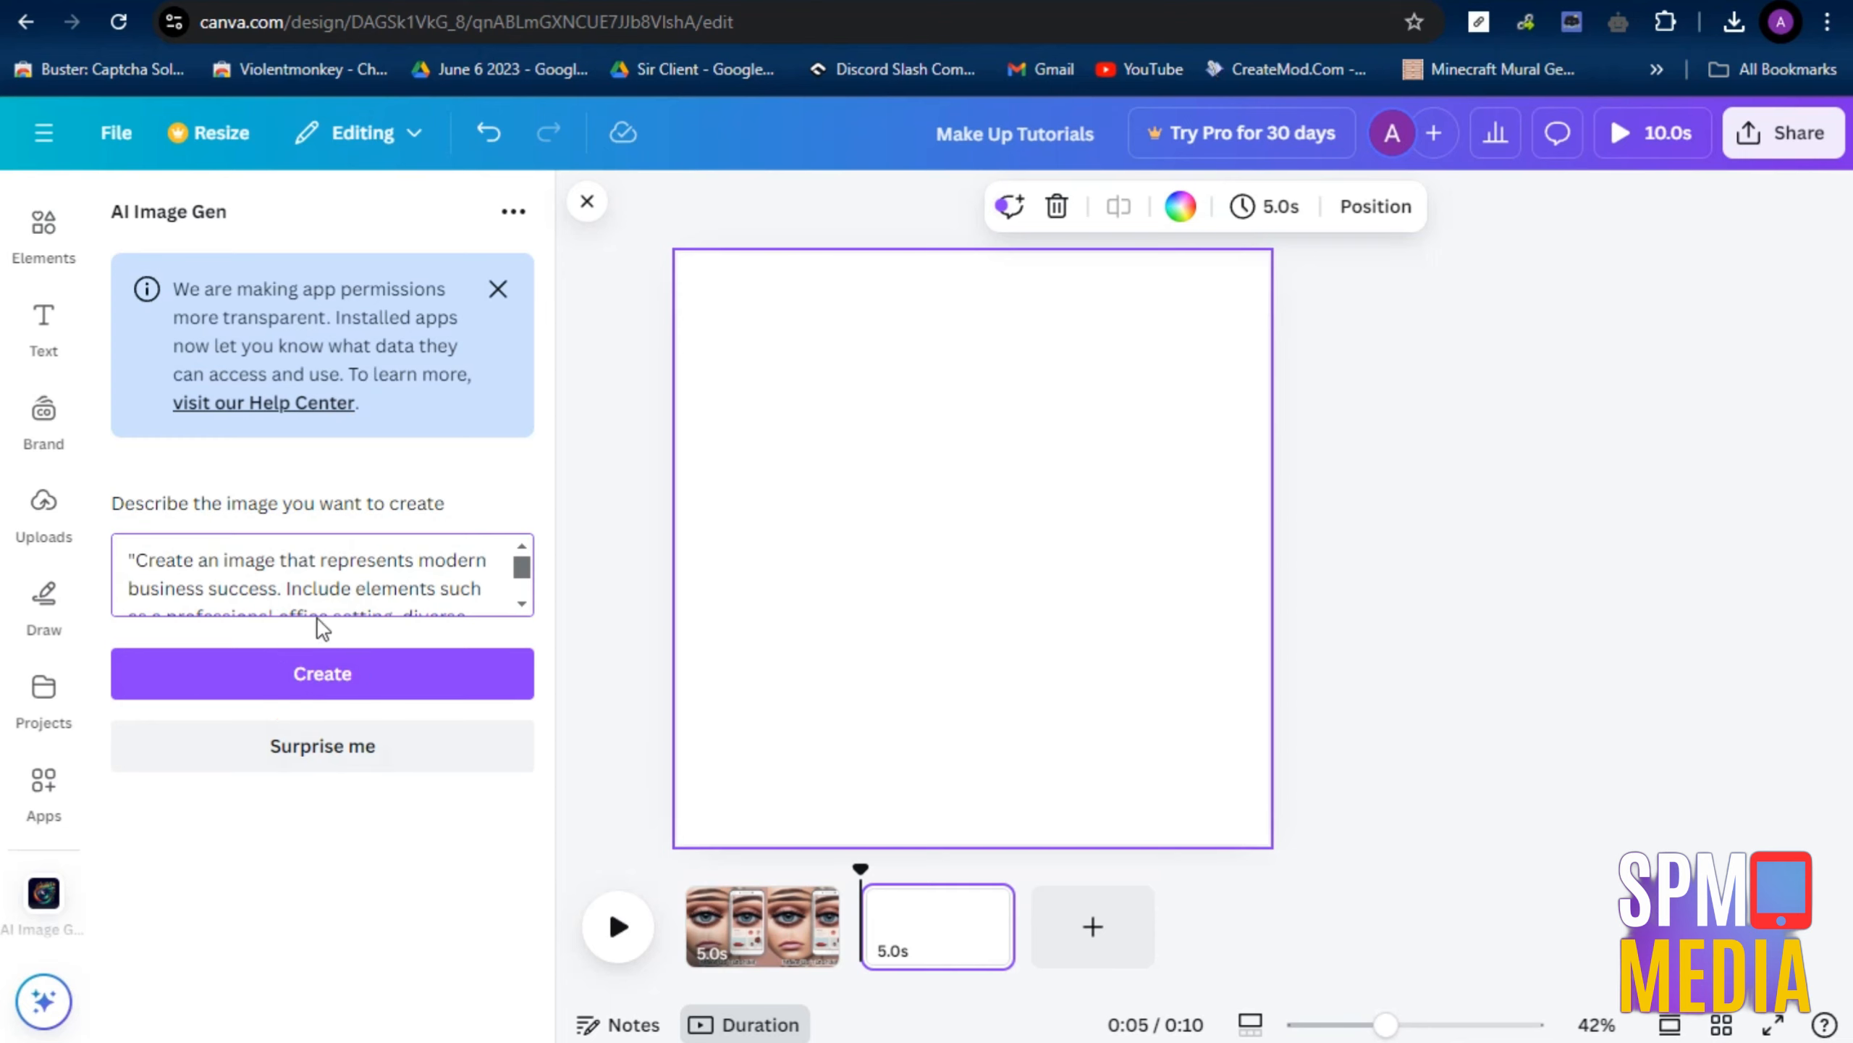
pyautogui.click(324, 693)
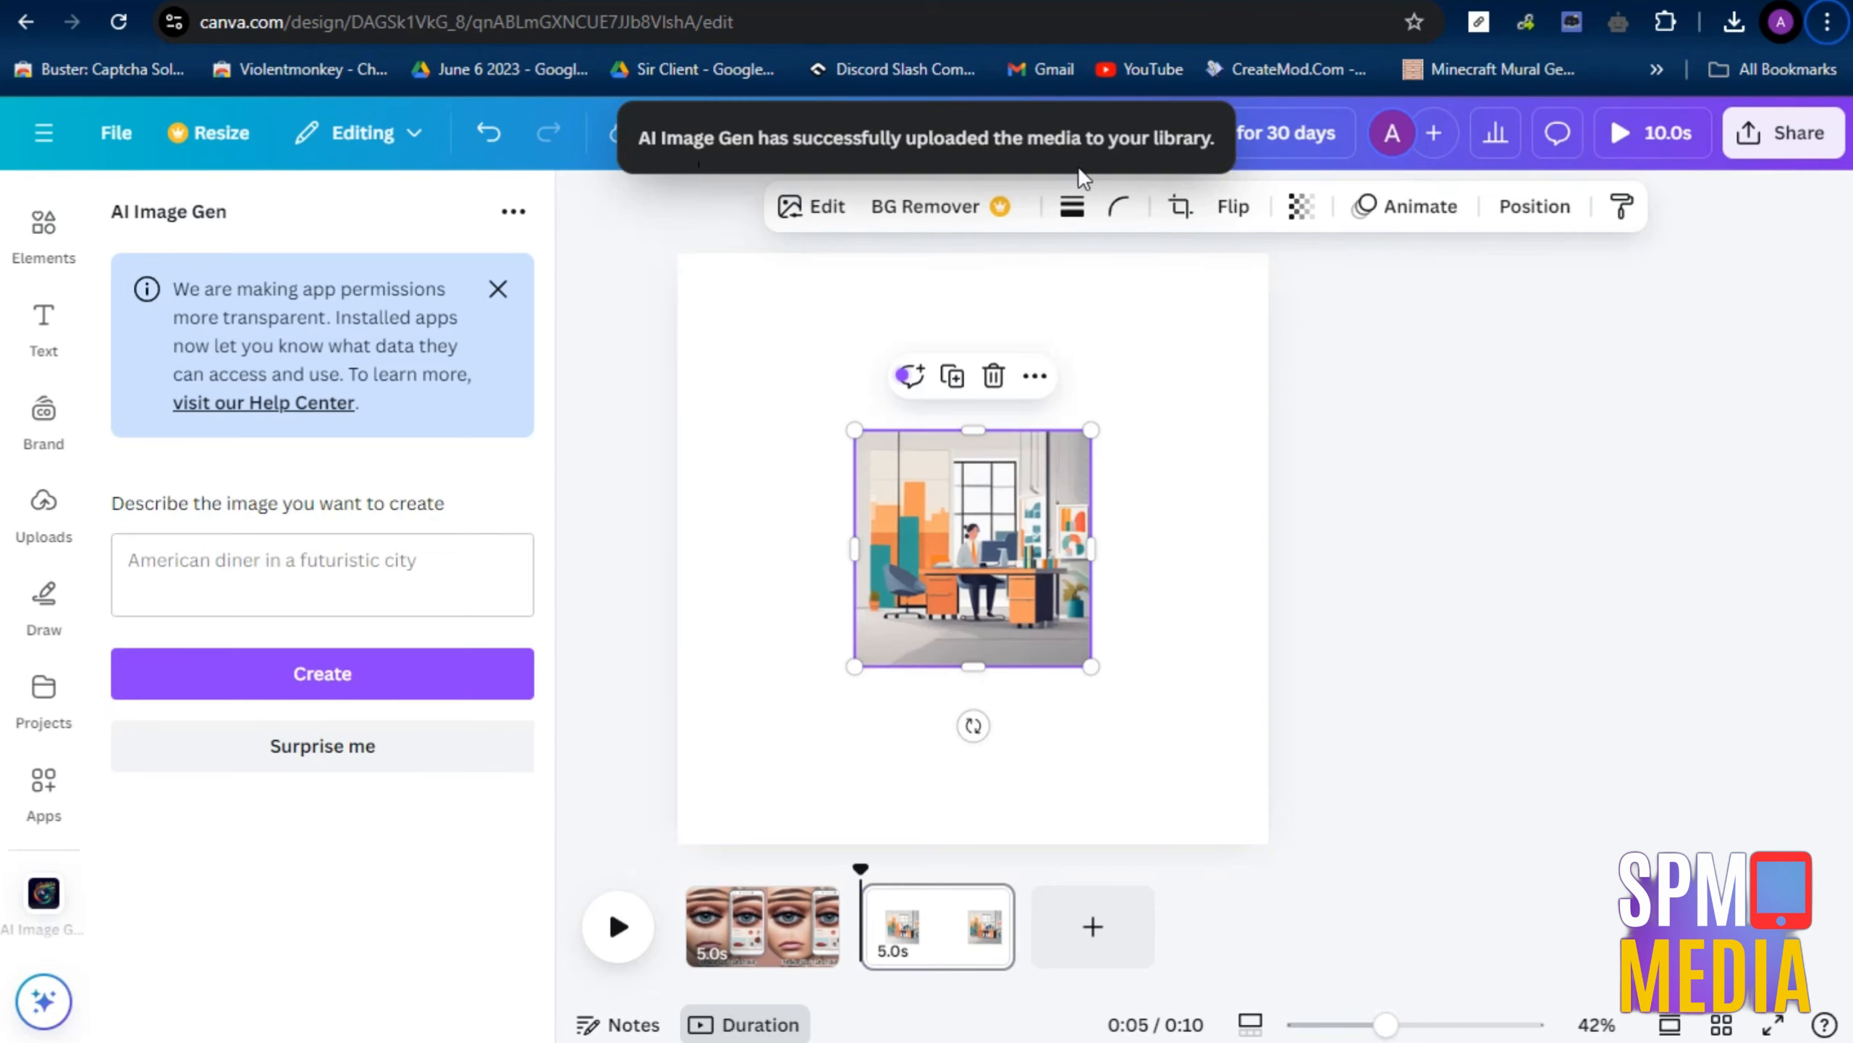
# Move the office image to the page's upper-left corner and paste two copies, one in the lower middle and one in the upper-right corner
pyautogui.rightClick(941, 622)
pyautogui.click(828, 715)
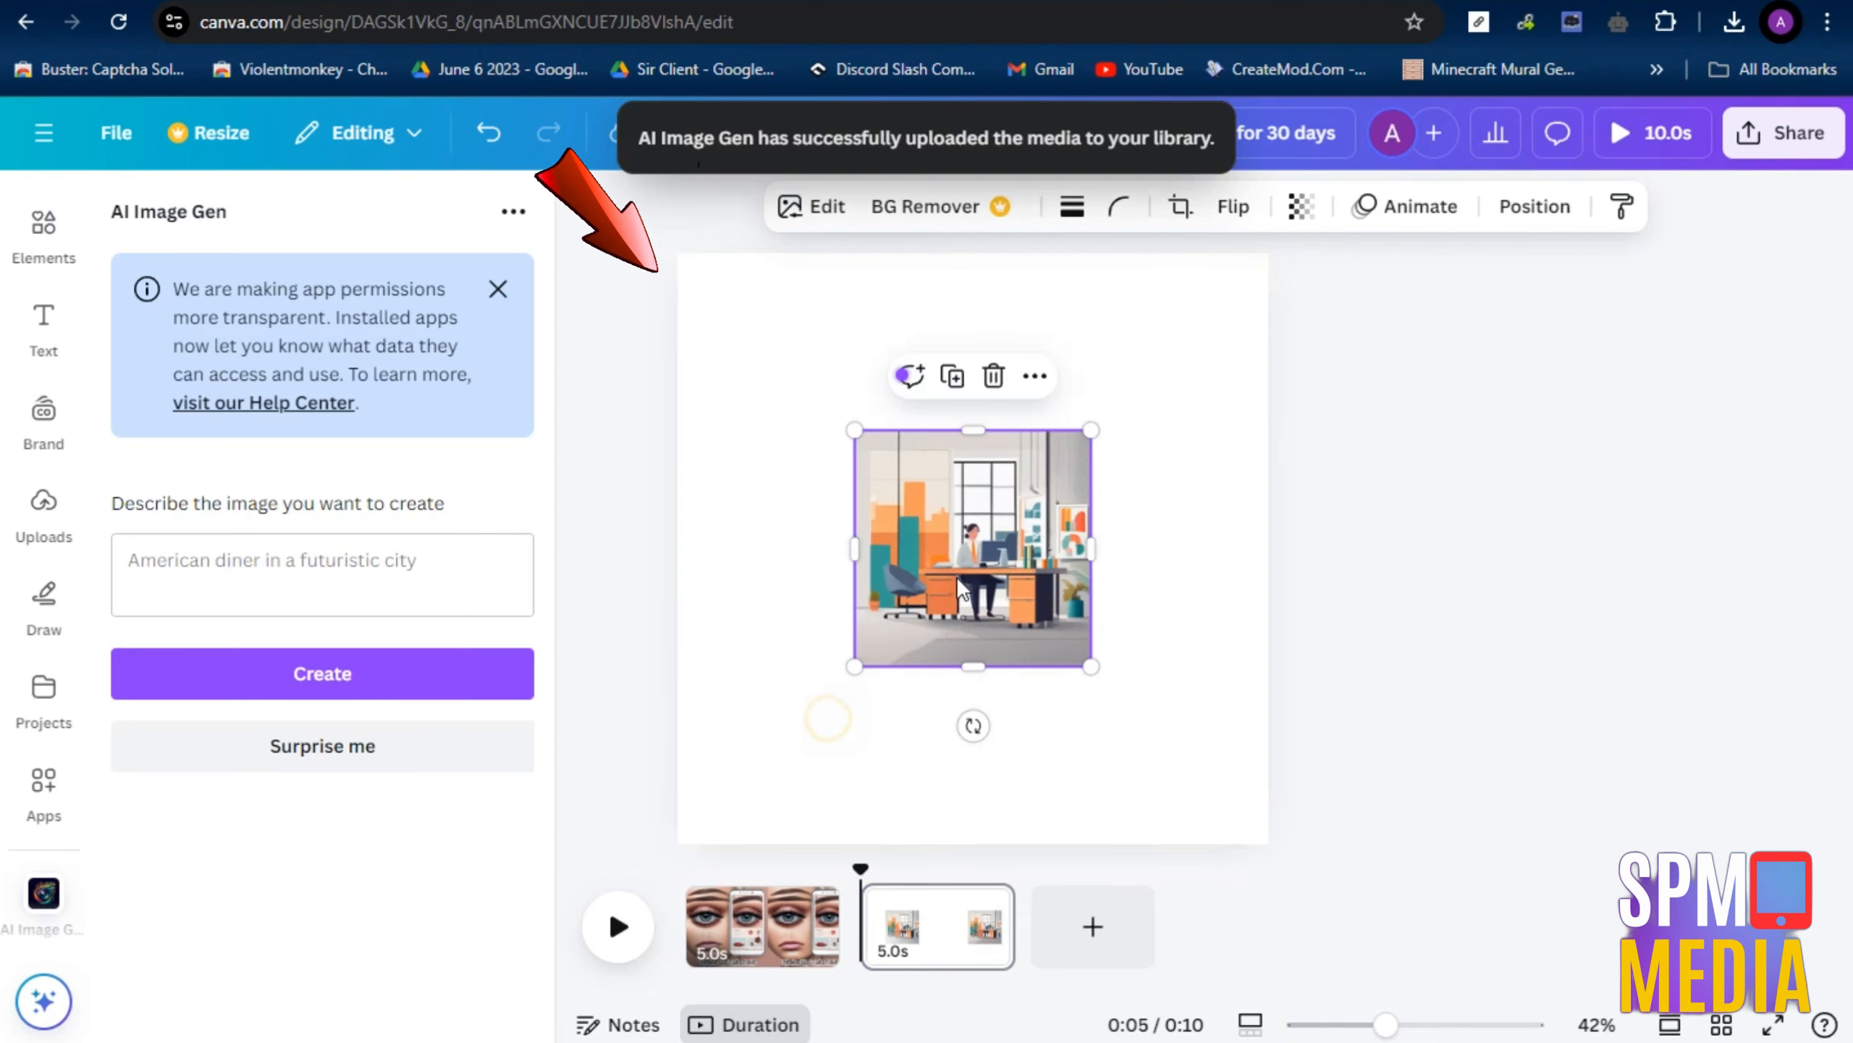
pyautogui.moveTo(956, 577); pyautogui.dragTo(781, 405)
pyautogui.rightClick(784, 406)
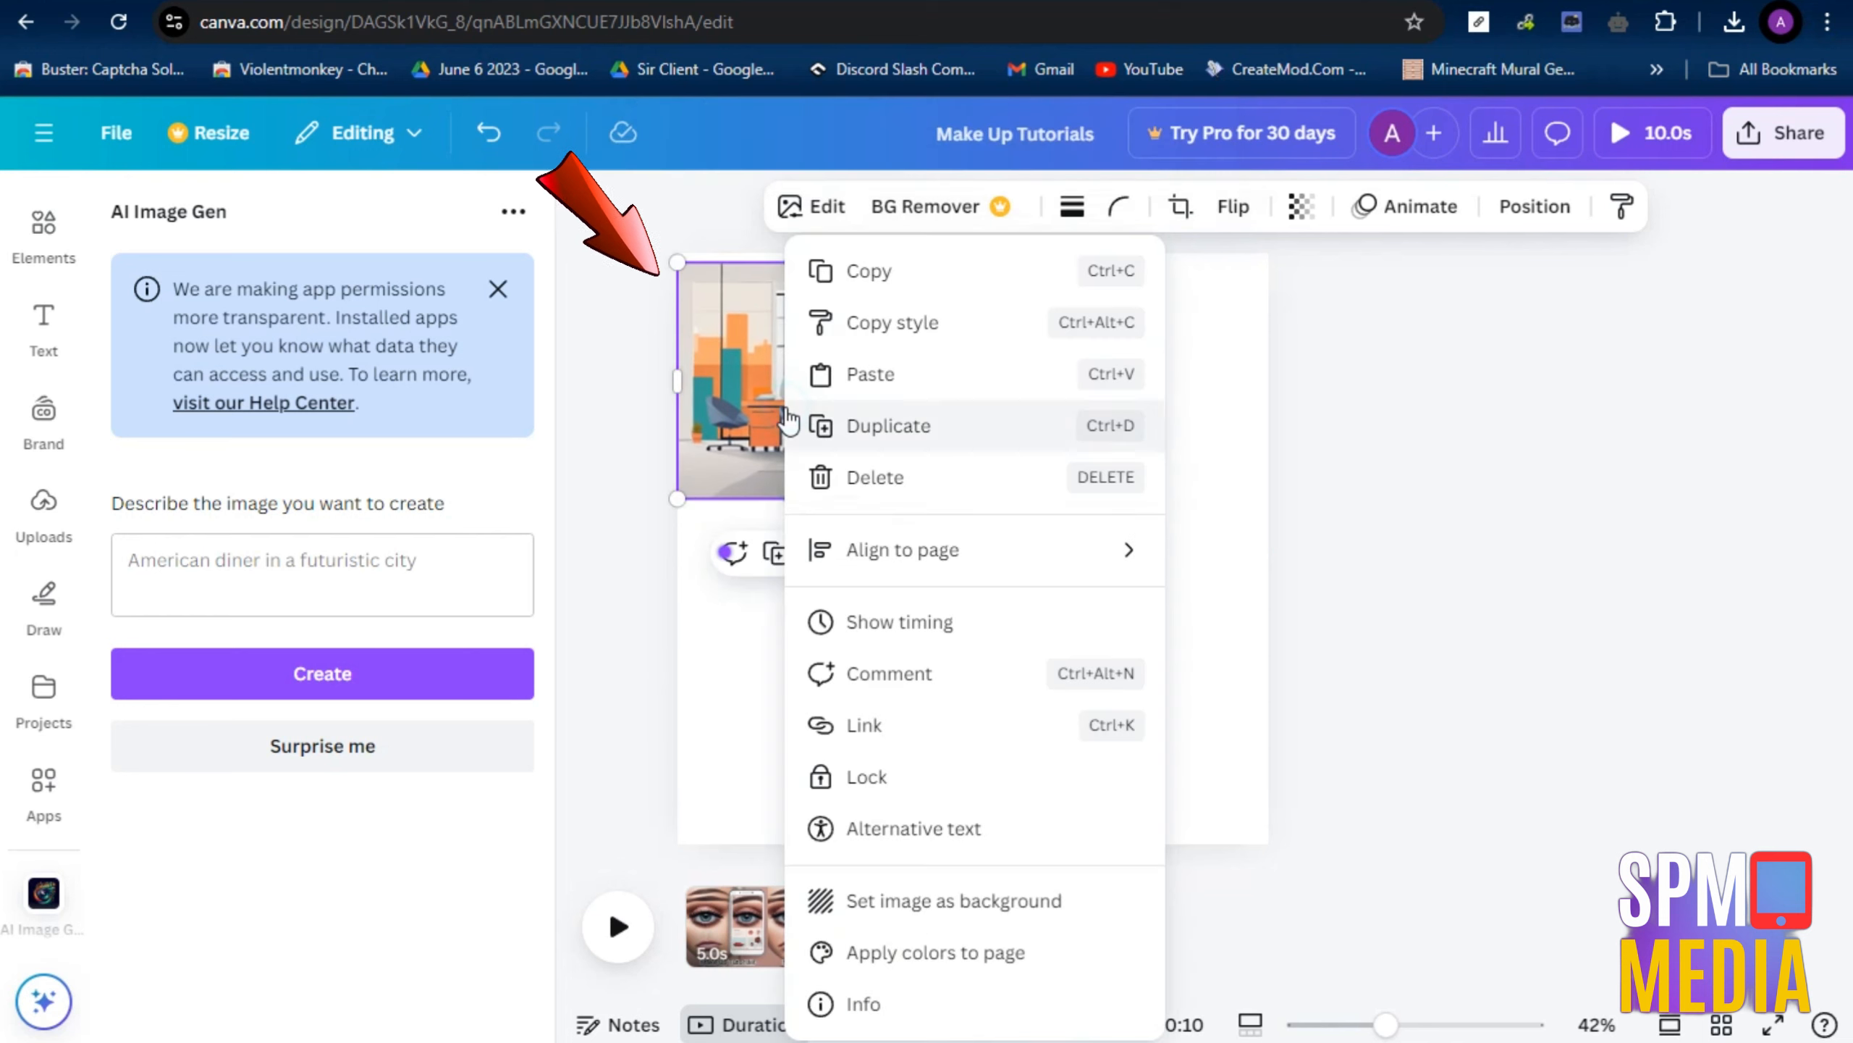
pyautogui.click(868, 271)
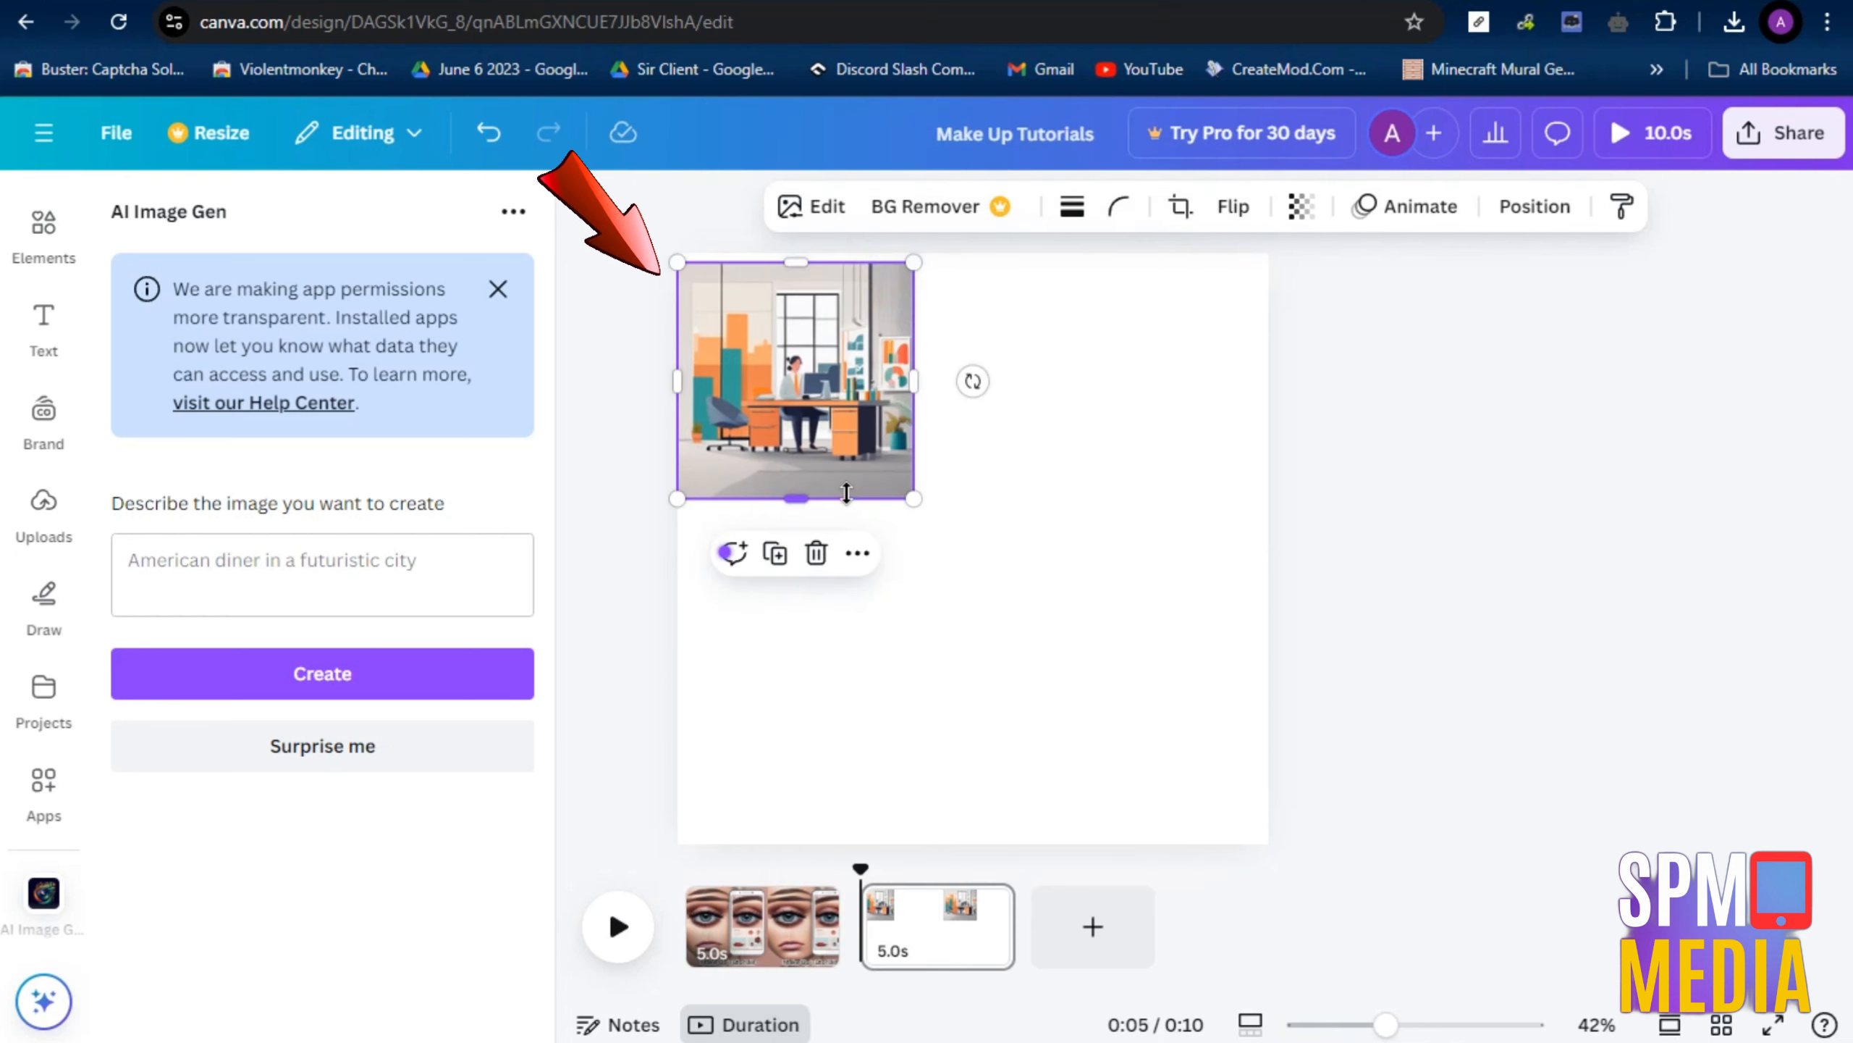
pyautogui.hotkey('ctrl', 'v')
pyautogui.moveTo(955, 465); pyautogui.dragTo(899, 771)
pyautogui.hotkey('ctrl', 'v')
pyautogui.moveTo(1076, 364); pyautogui.dragTo(1220, 345)
pyautogui.click(823, 359)
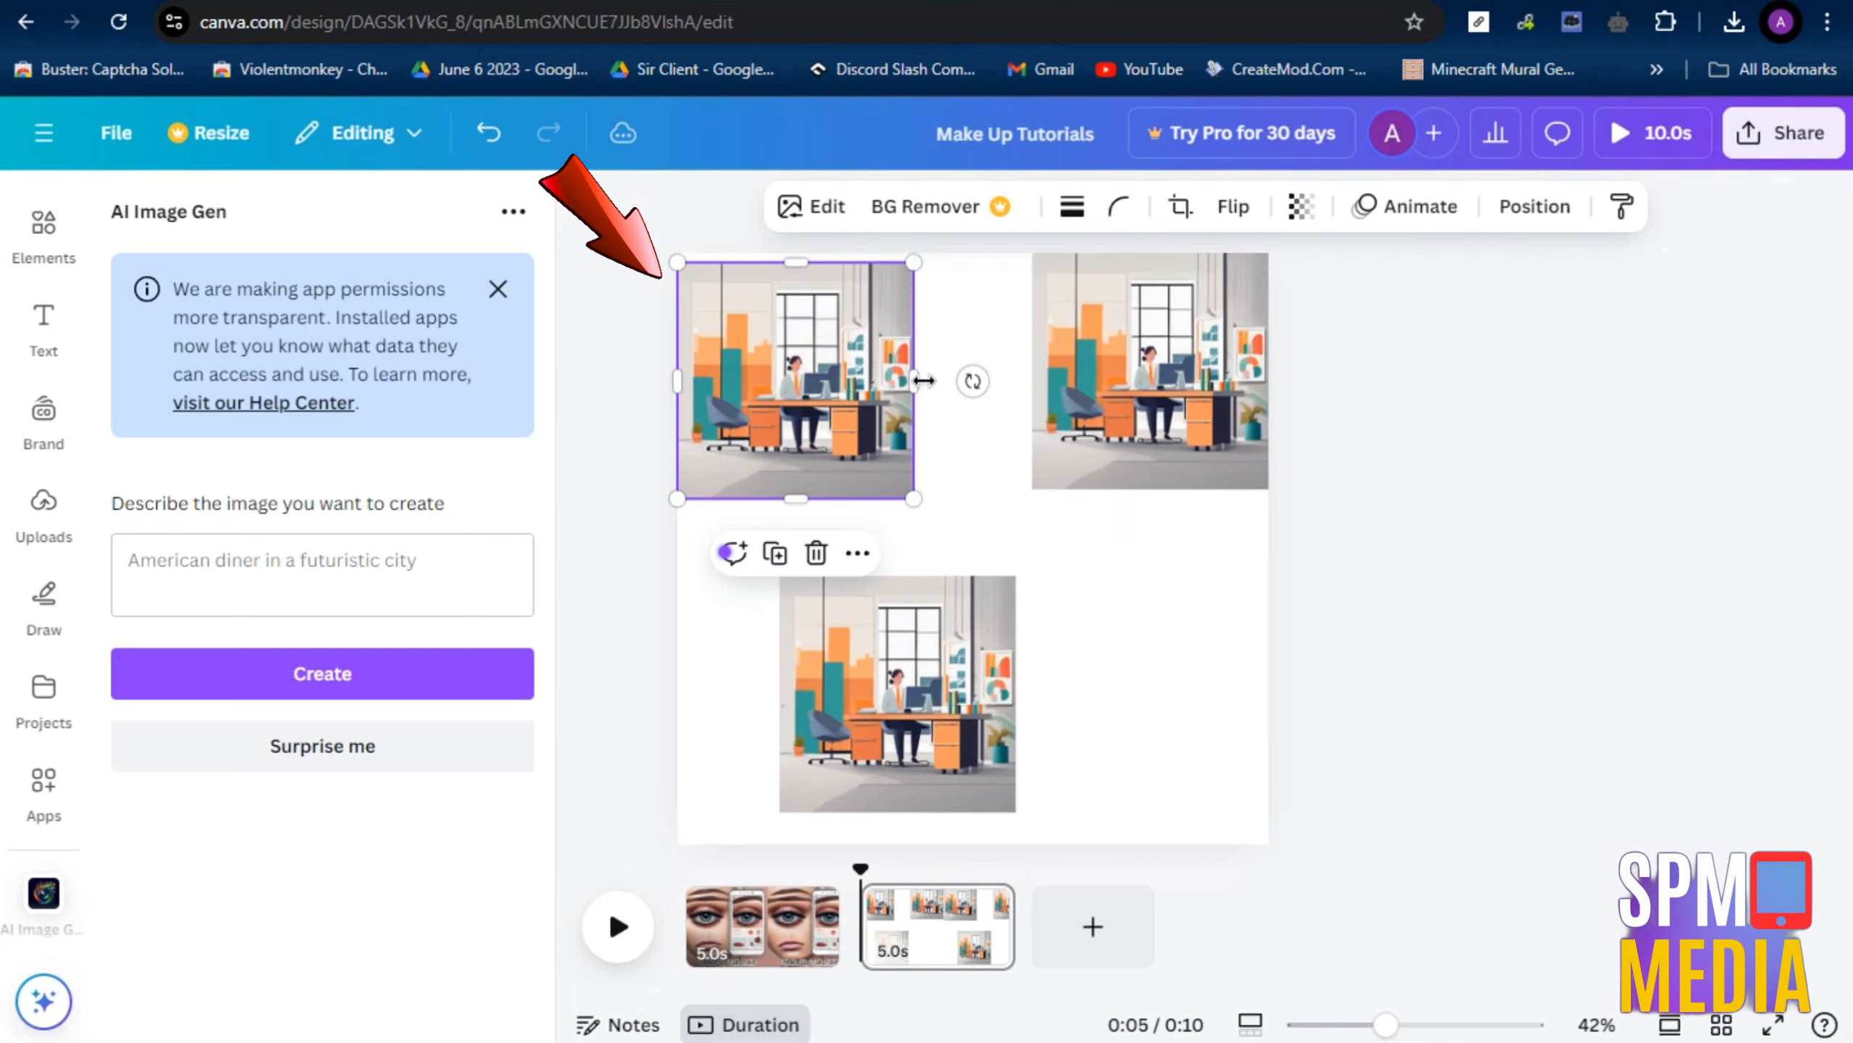
# Widen the two upper office images toward each other until they nearly meet in the middle of the page
pyautogui.moveTo(915, 380); pyautogui.dragTo(974, 378)
pyautogui.click(1062, 382)
pyautogui.click(894, 385)
pyautogui.click(1028, 379)
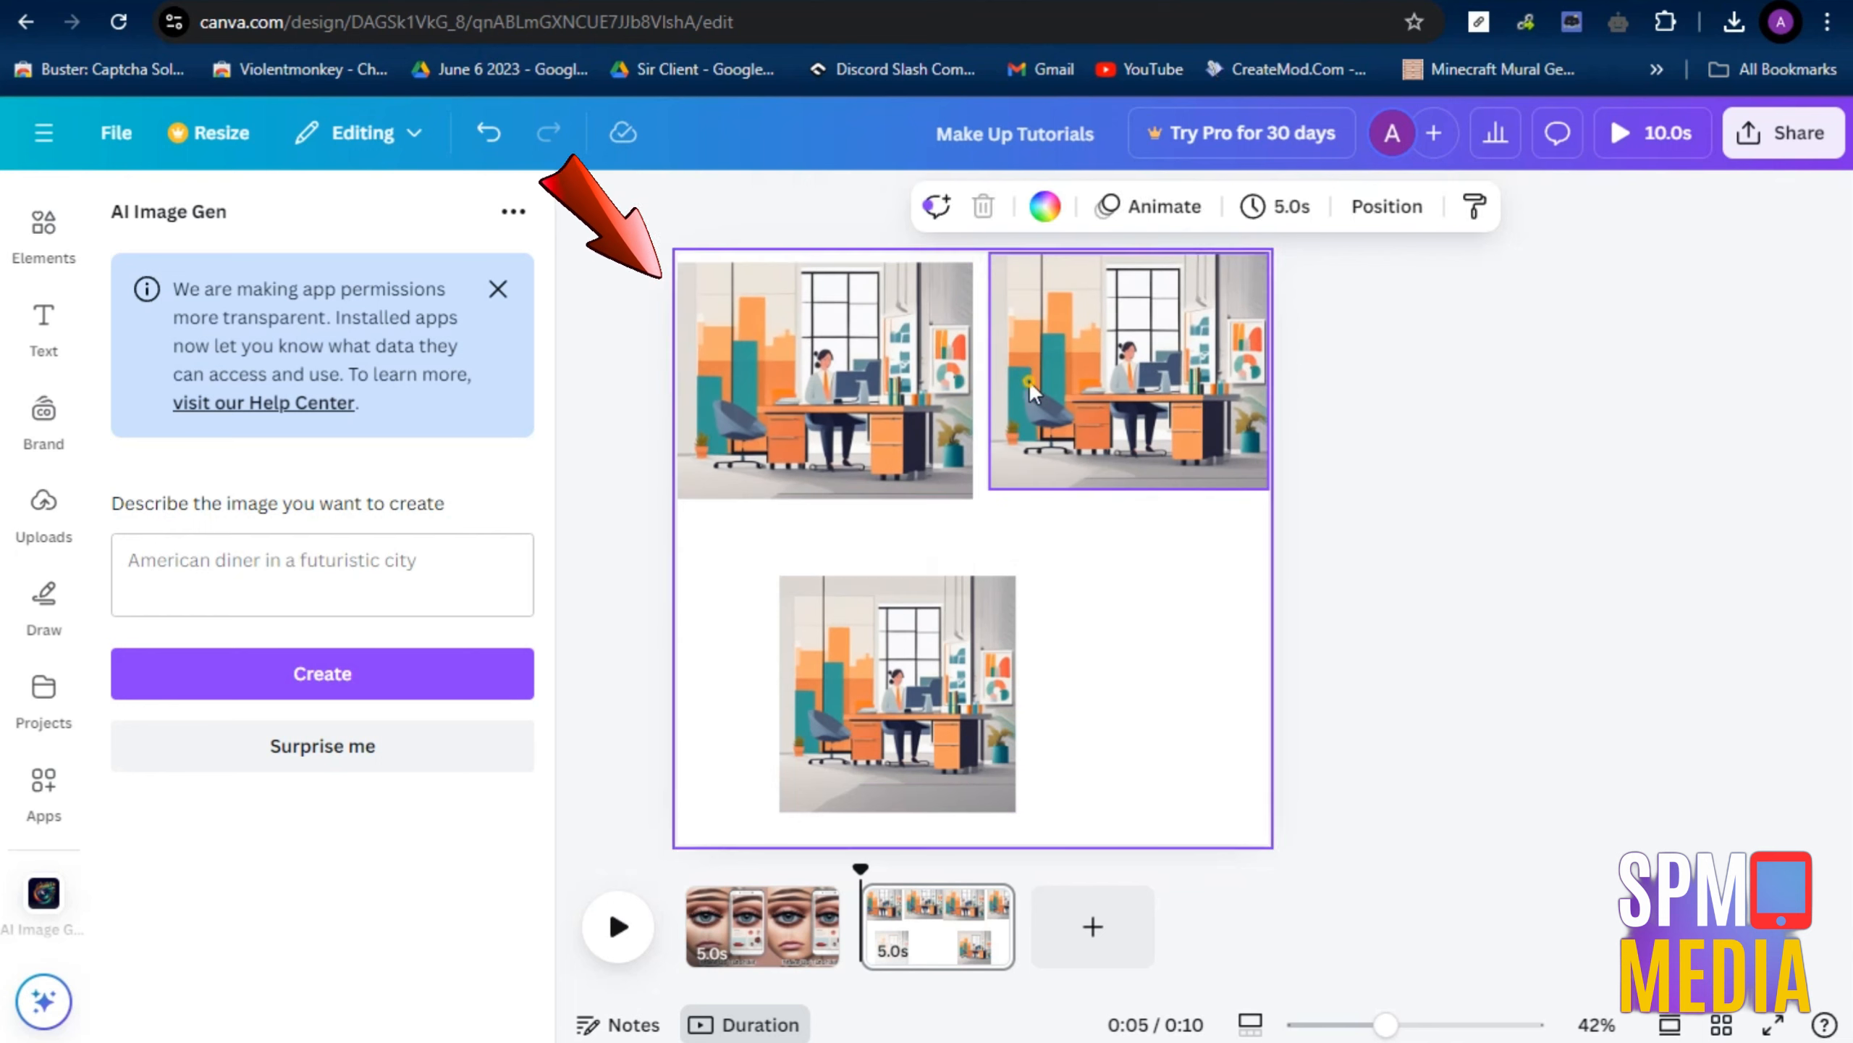
# Delete the lower office image and duplicate the widened upper-left image twice to form a second row of two
pyautogui.click(898, 694)
pyautogui.press('Delete')
pyautogui.click(814, 453)
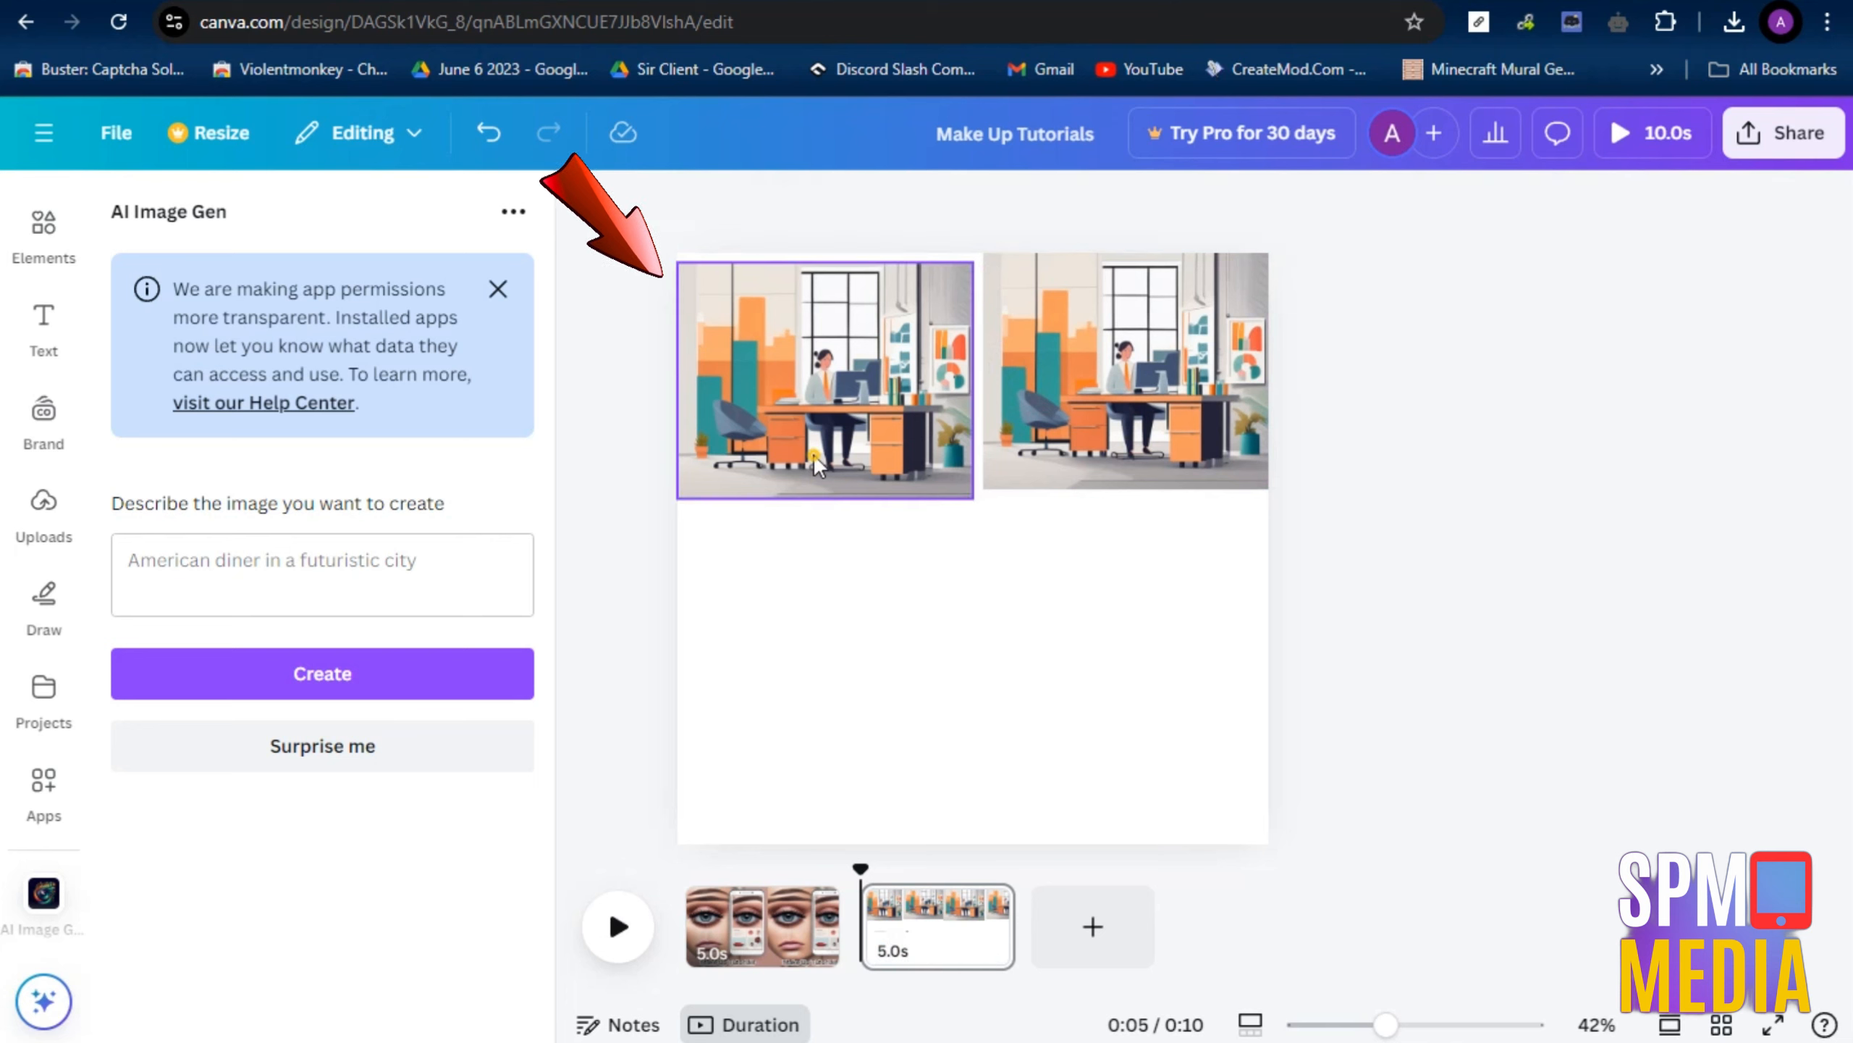
pyautogui.click(805, 552)
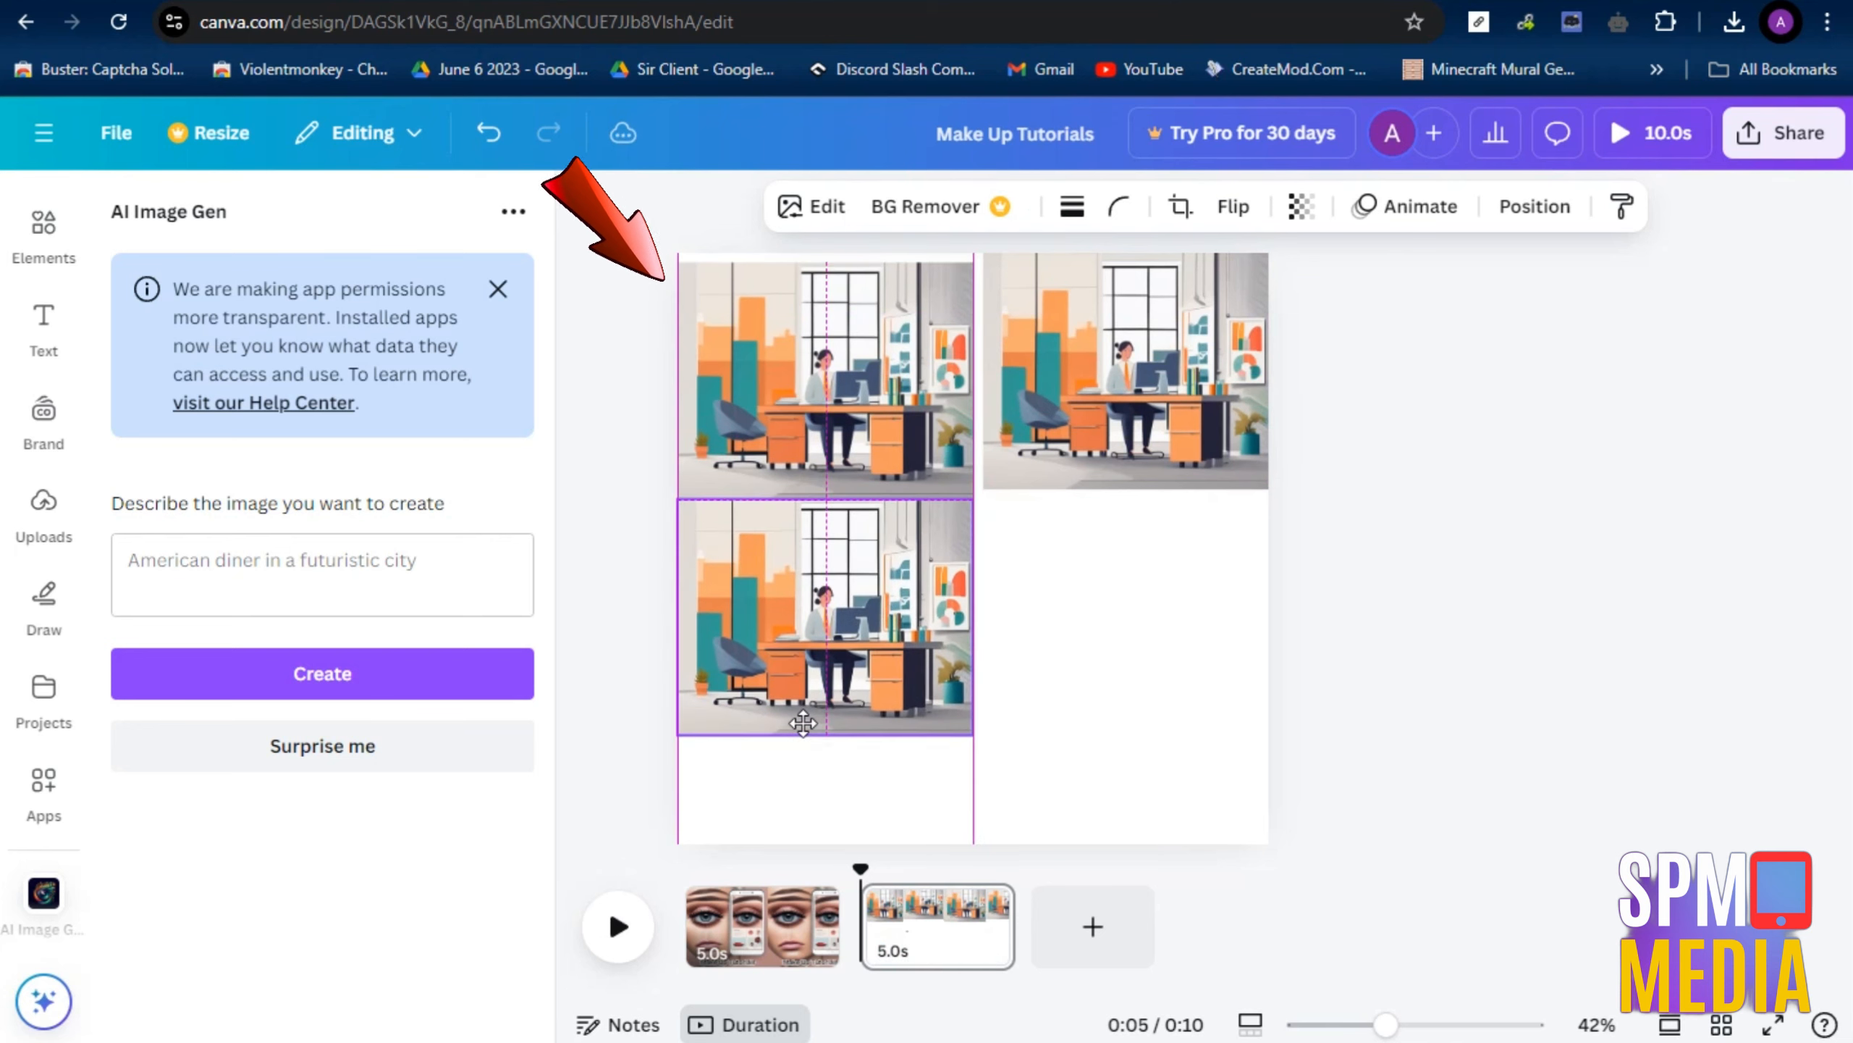
pyautogui.click(805, 445)
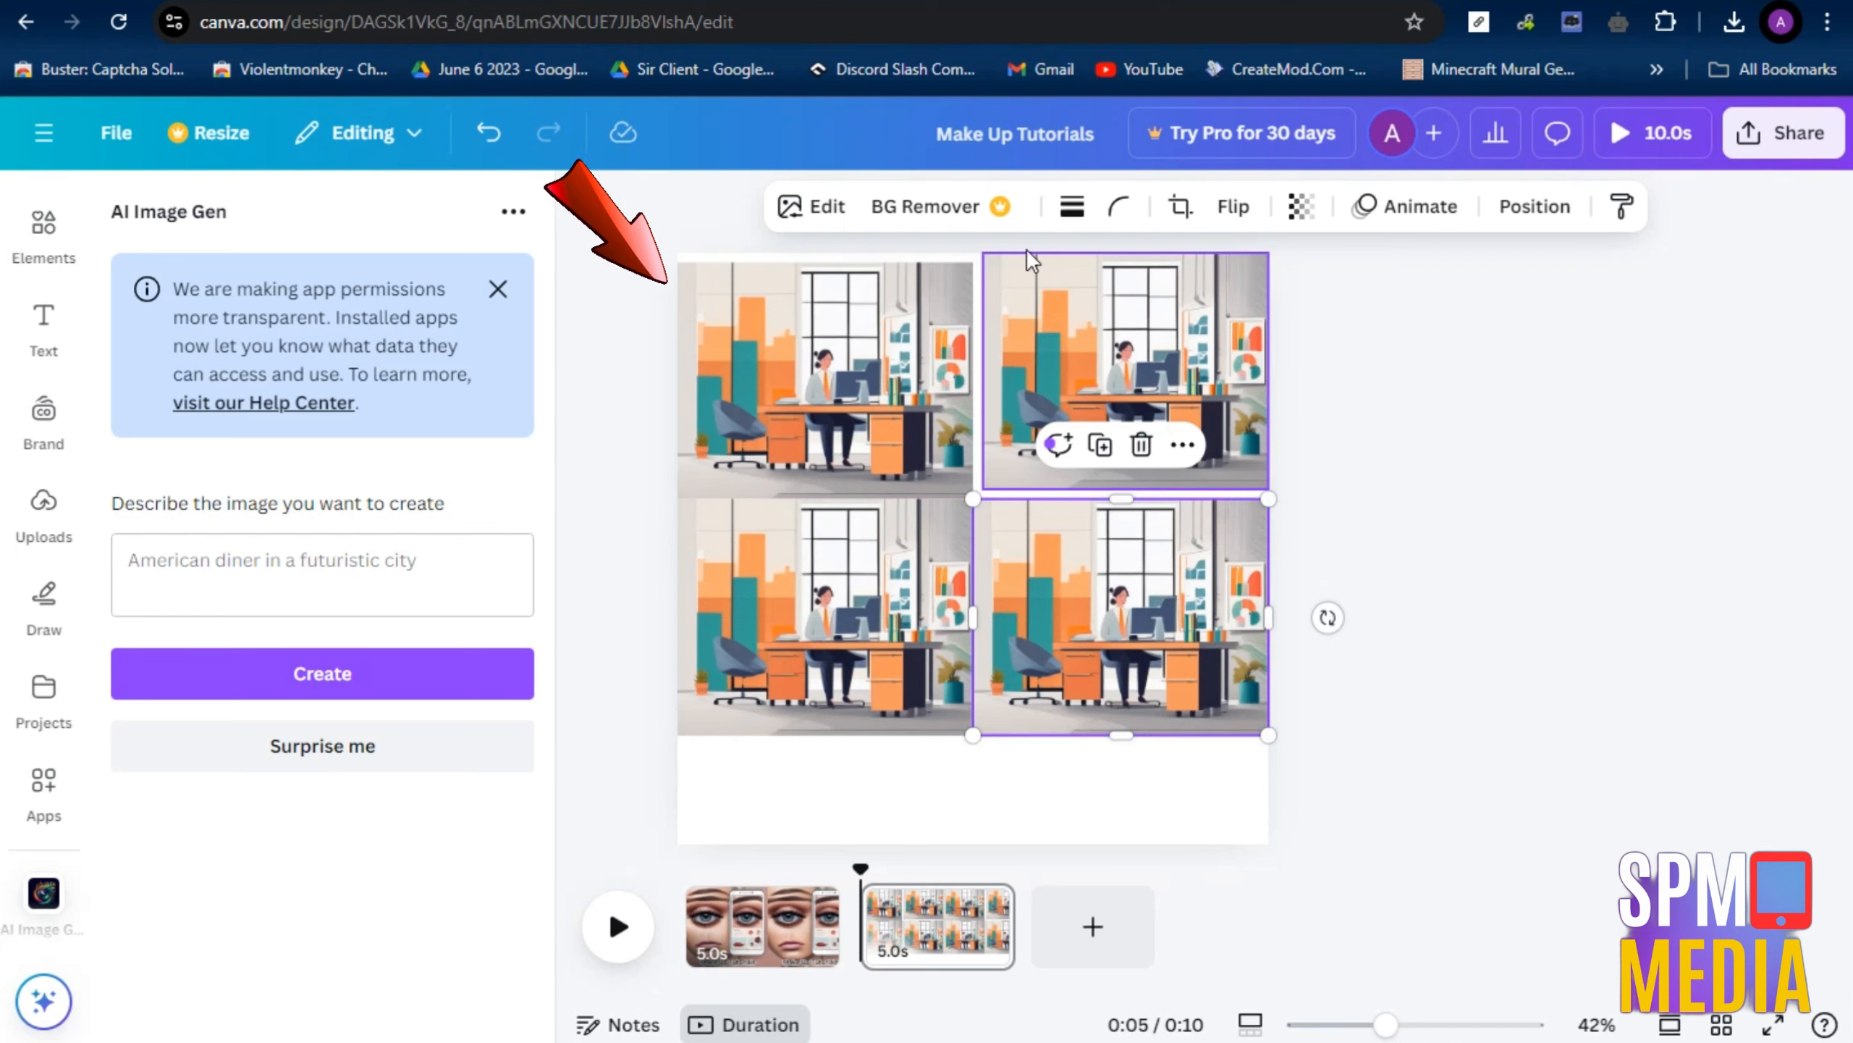
# Add a third page and paste the prompt starting "Design a step-by-step tutorial image with a clean and simple layout" into AI Image Gen
pyautogui.click(1087, 927)
pyautogui.click(216, 597)
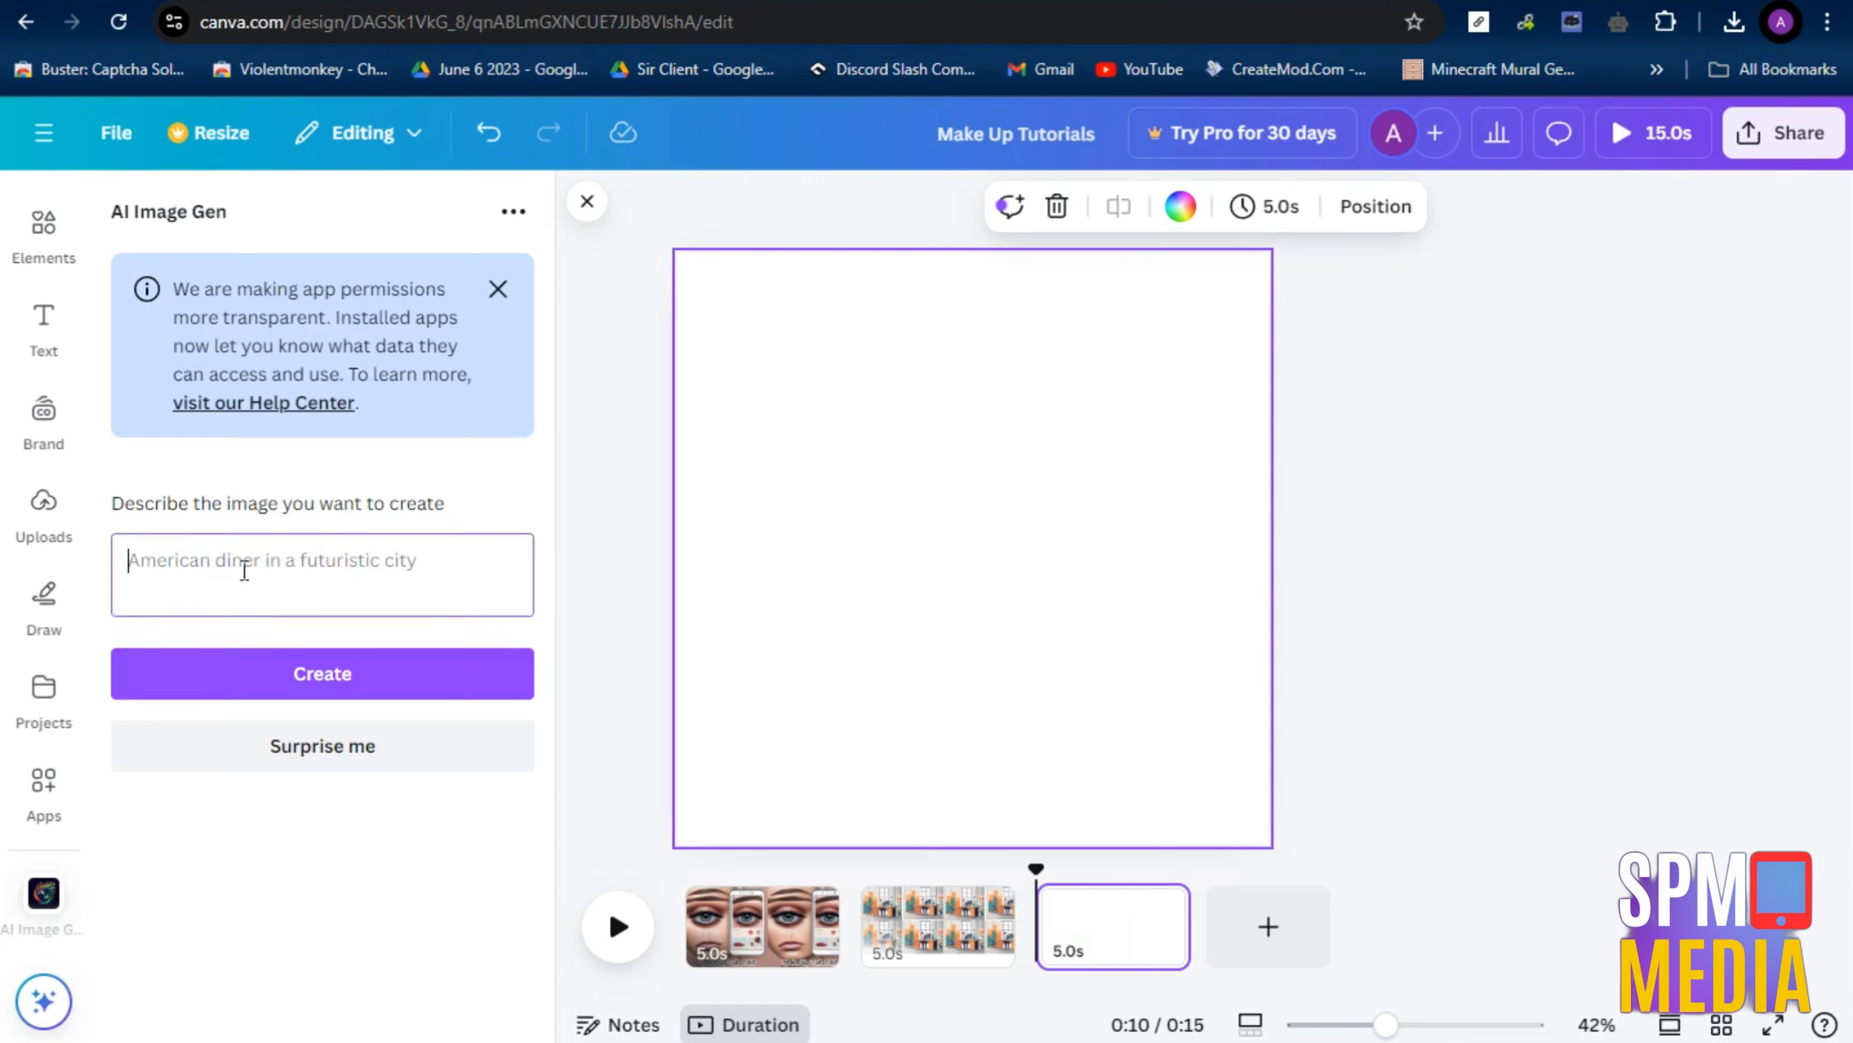
pyautogui.hotkey('ctrl', 'v')
pyautogui.scroll(5, 299, 598)
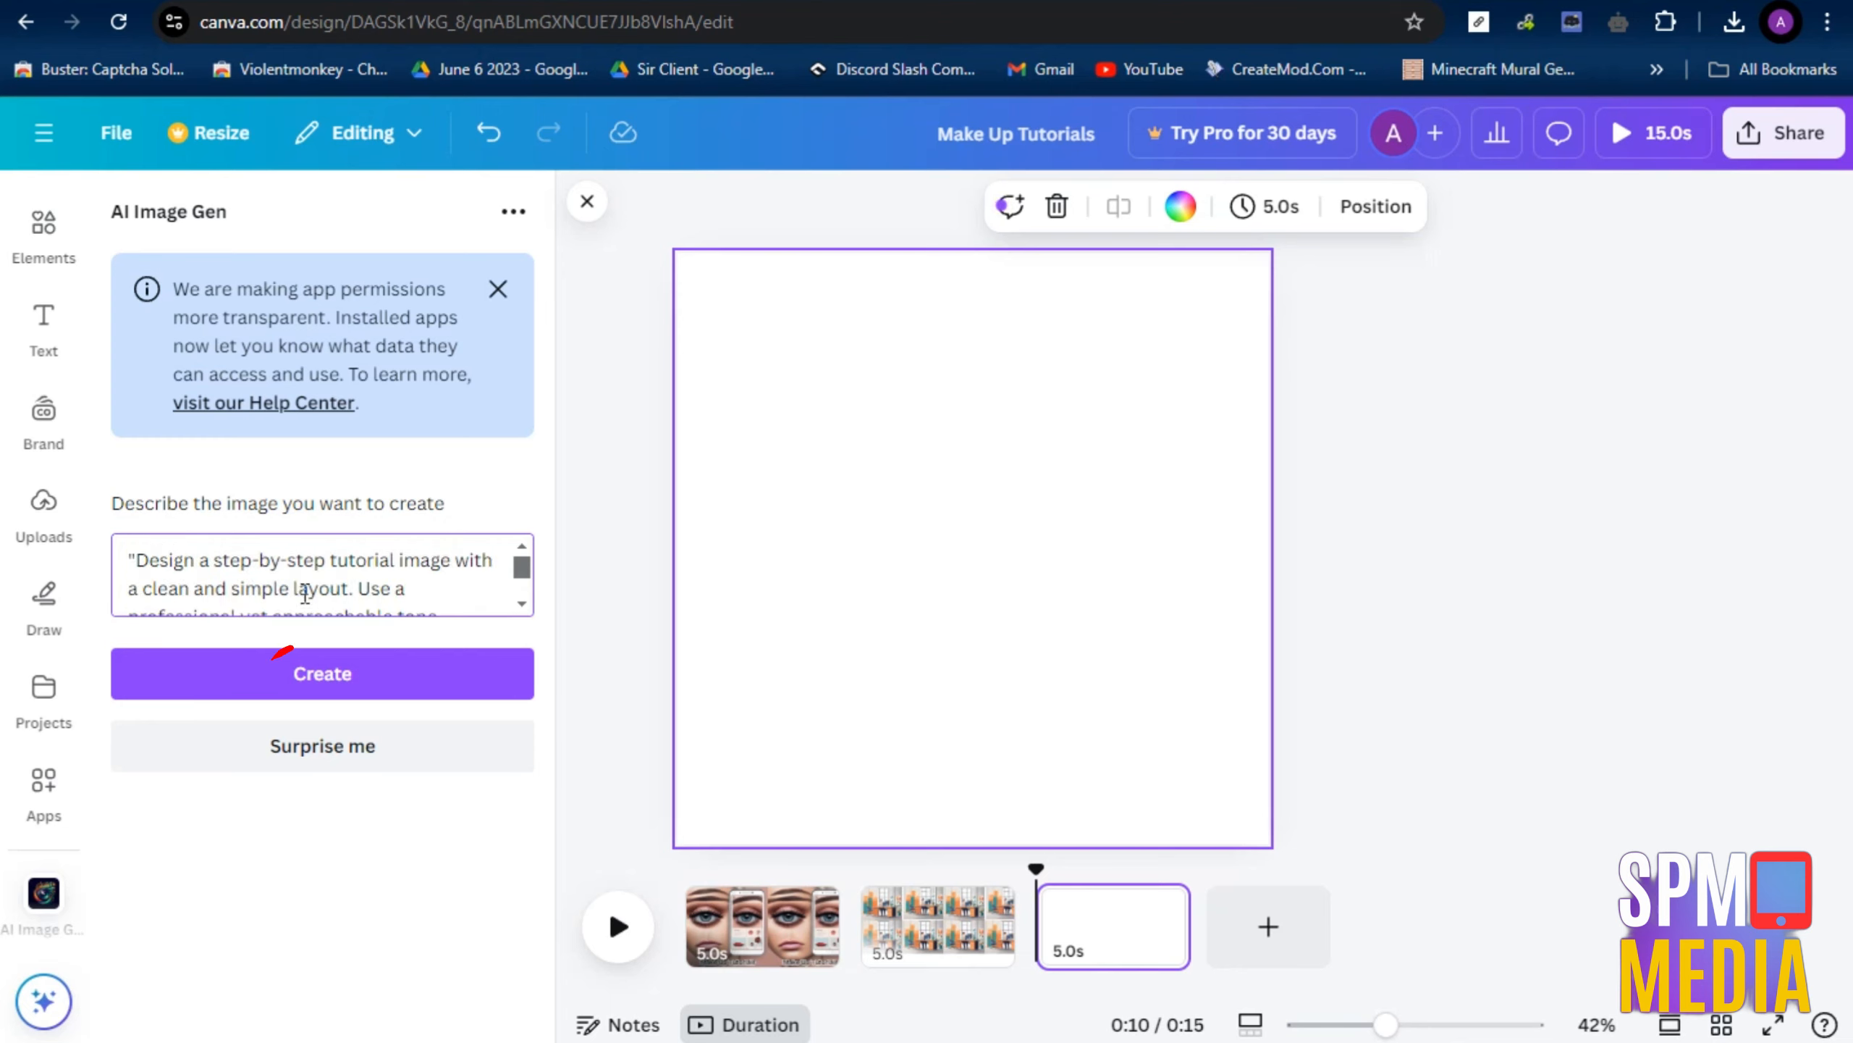
# Change the end of the tutorial prompt to "The theme should be tech-savvy realistic" and generate the image
pyautogui.scroll(-5, 304, 593)
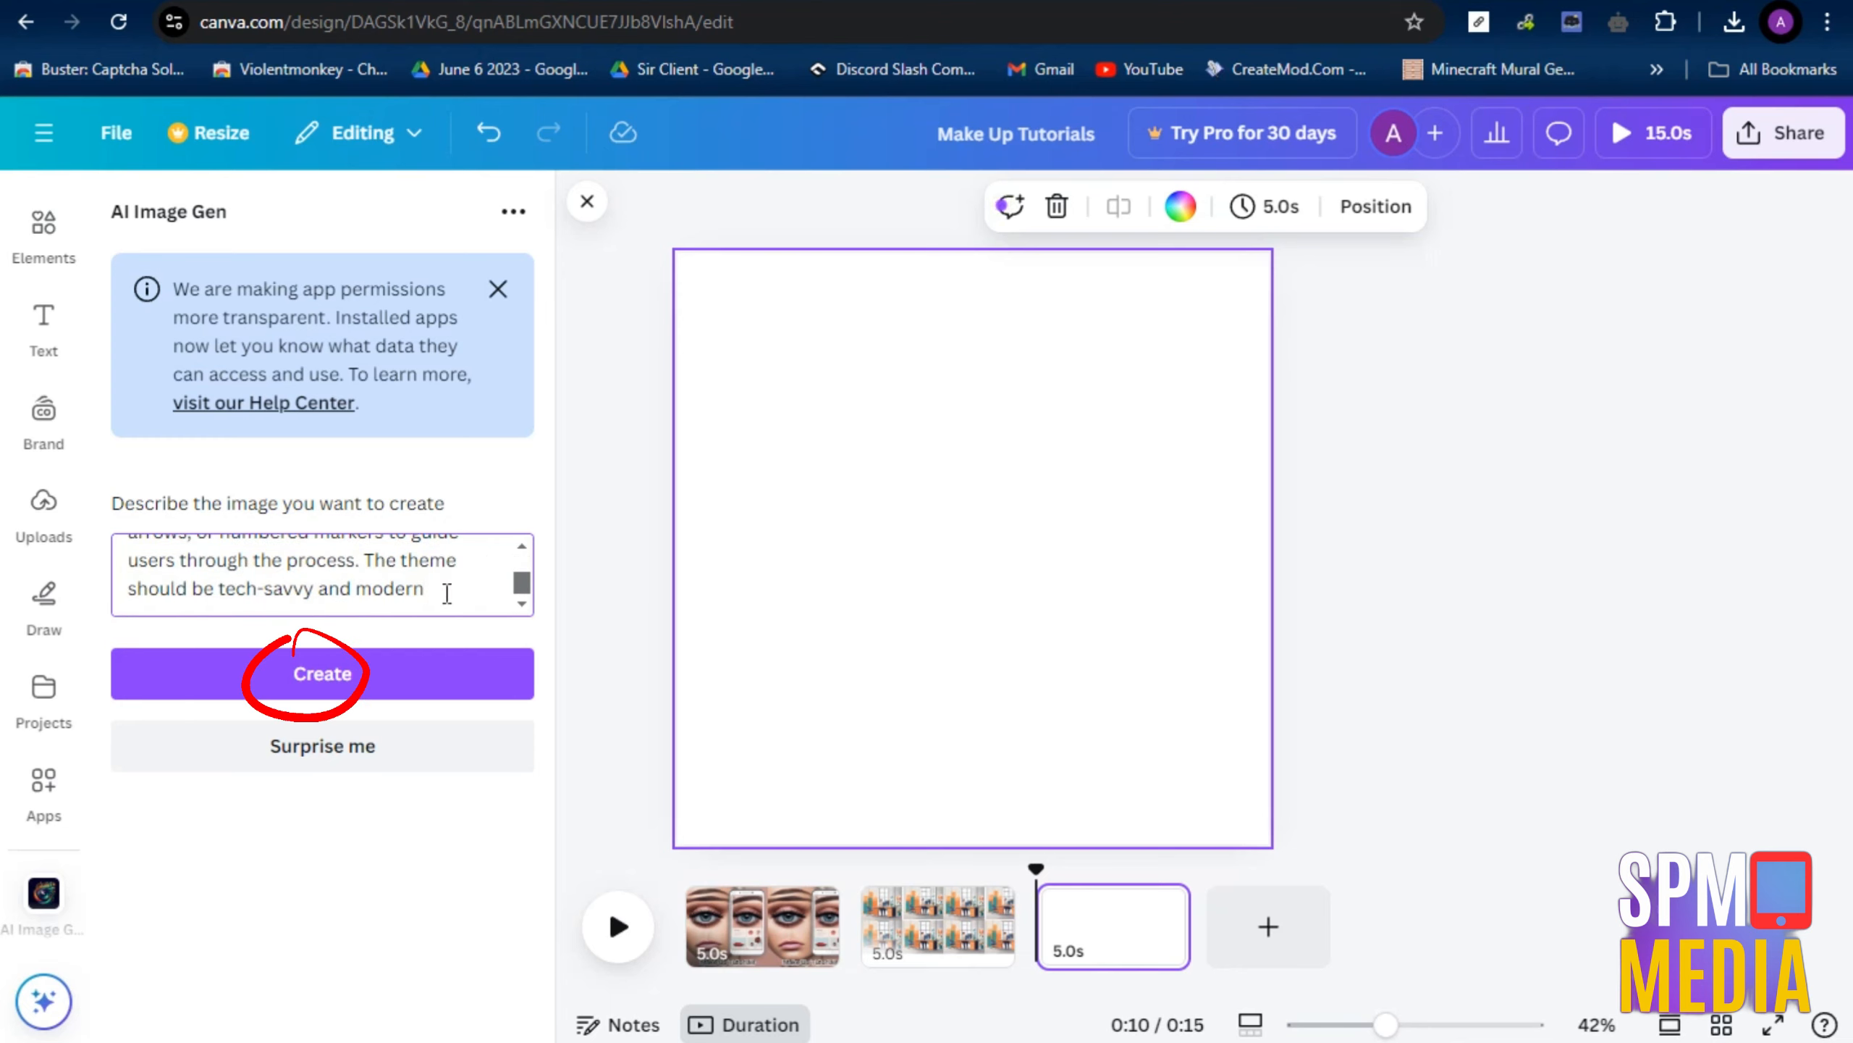
pyautogui.moveTo(328, 588); pyautogui.dragTo(496, 593)
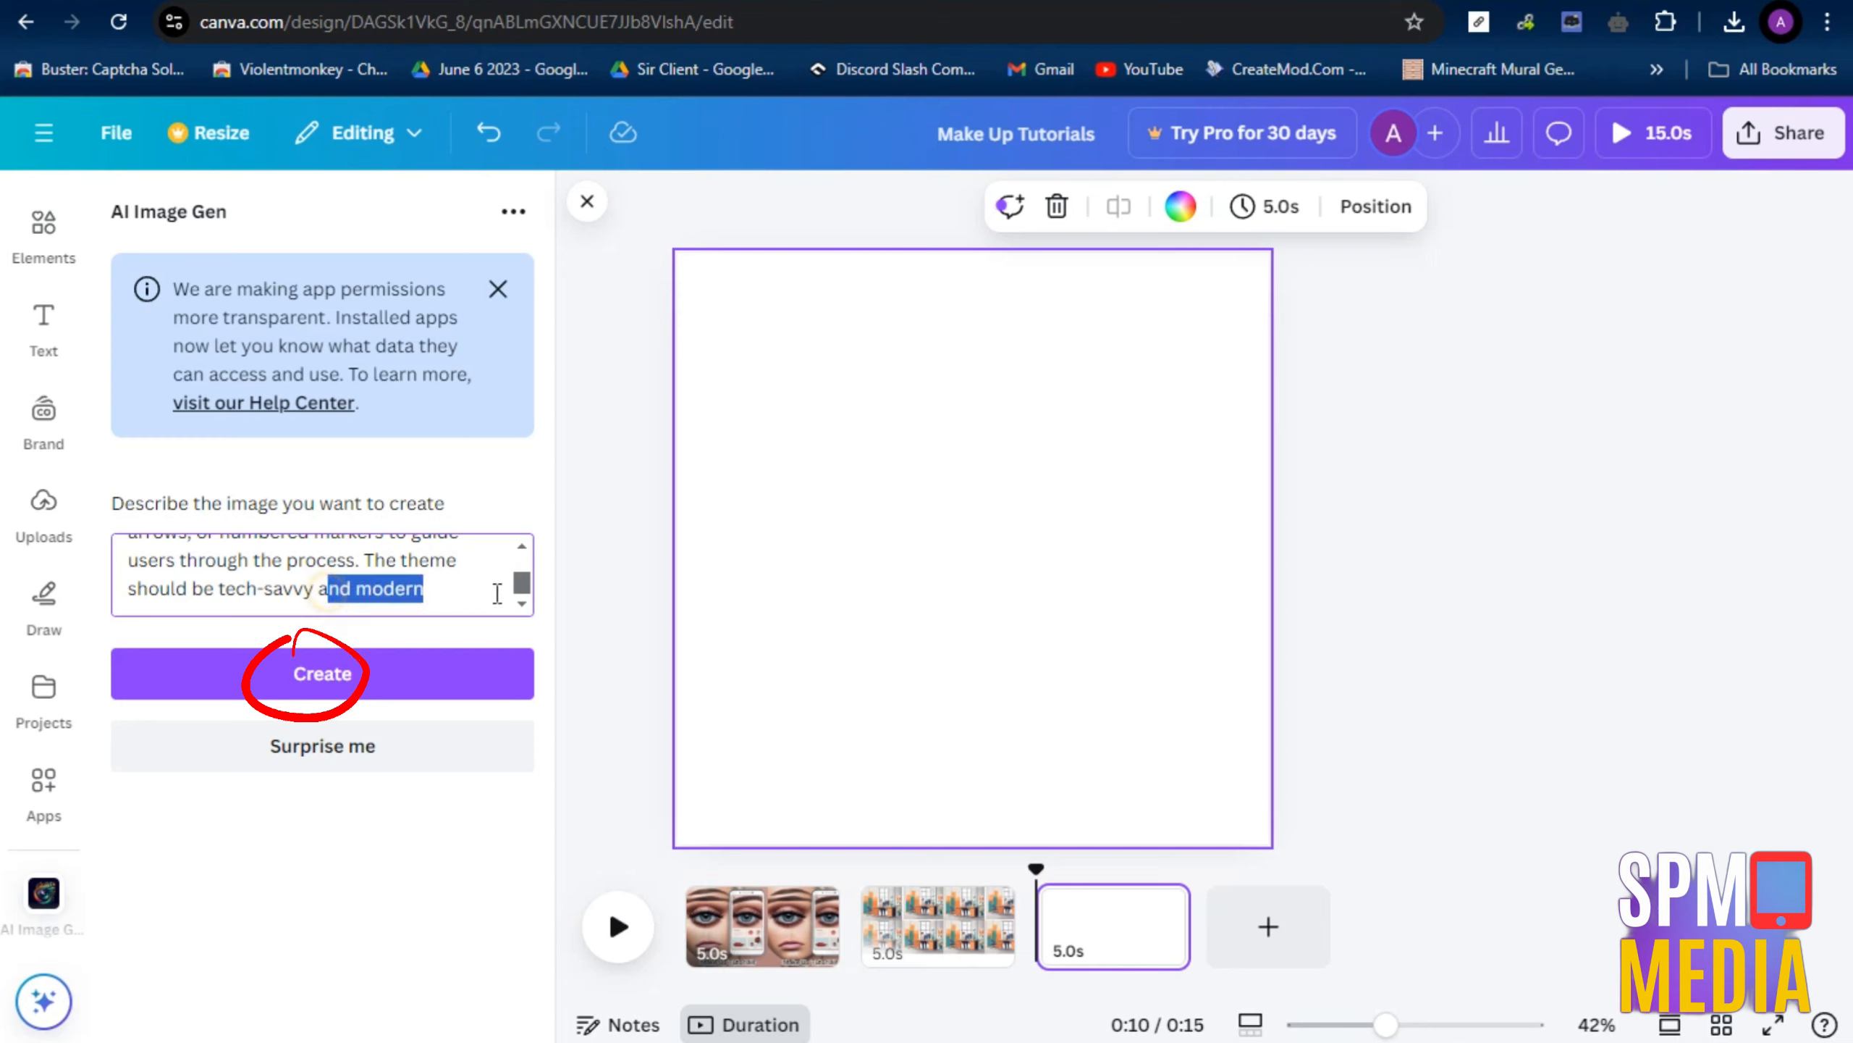
pyautogui.press('BackSpace')
pyautogui.press('BackSpace')
pyautogui.write('Hyper real')
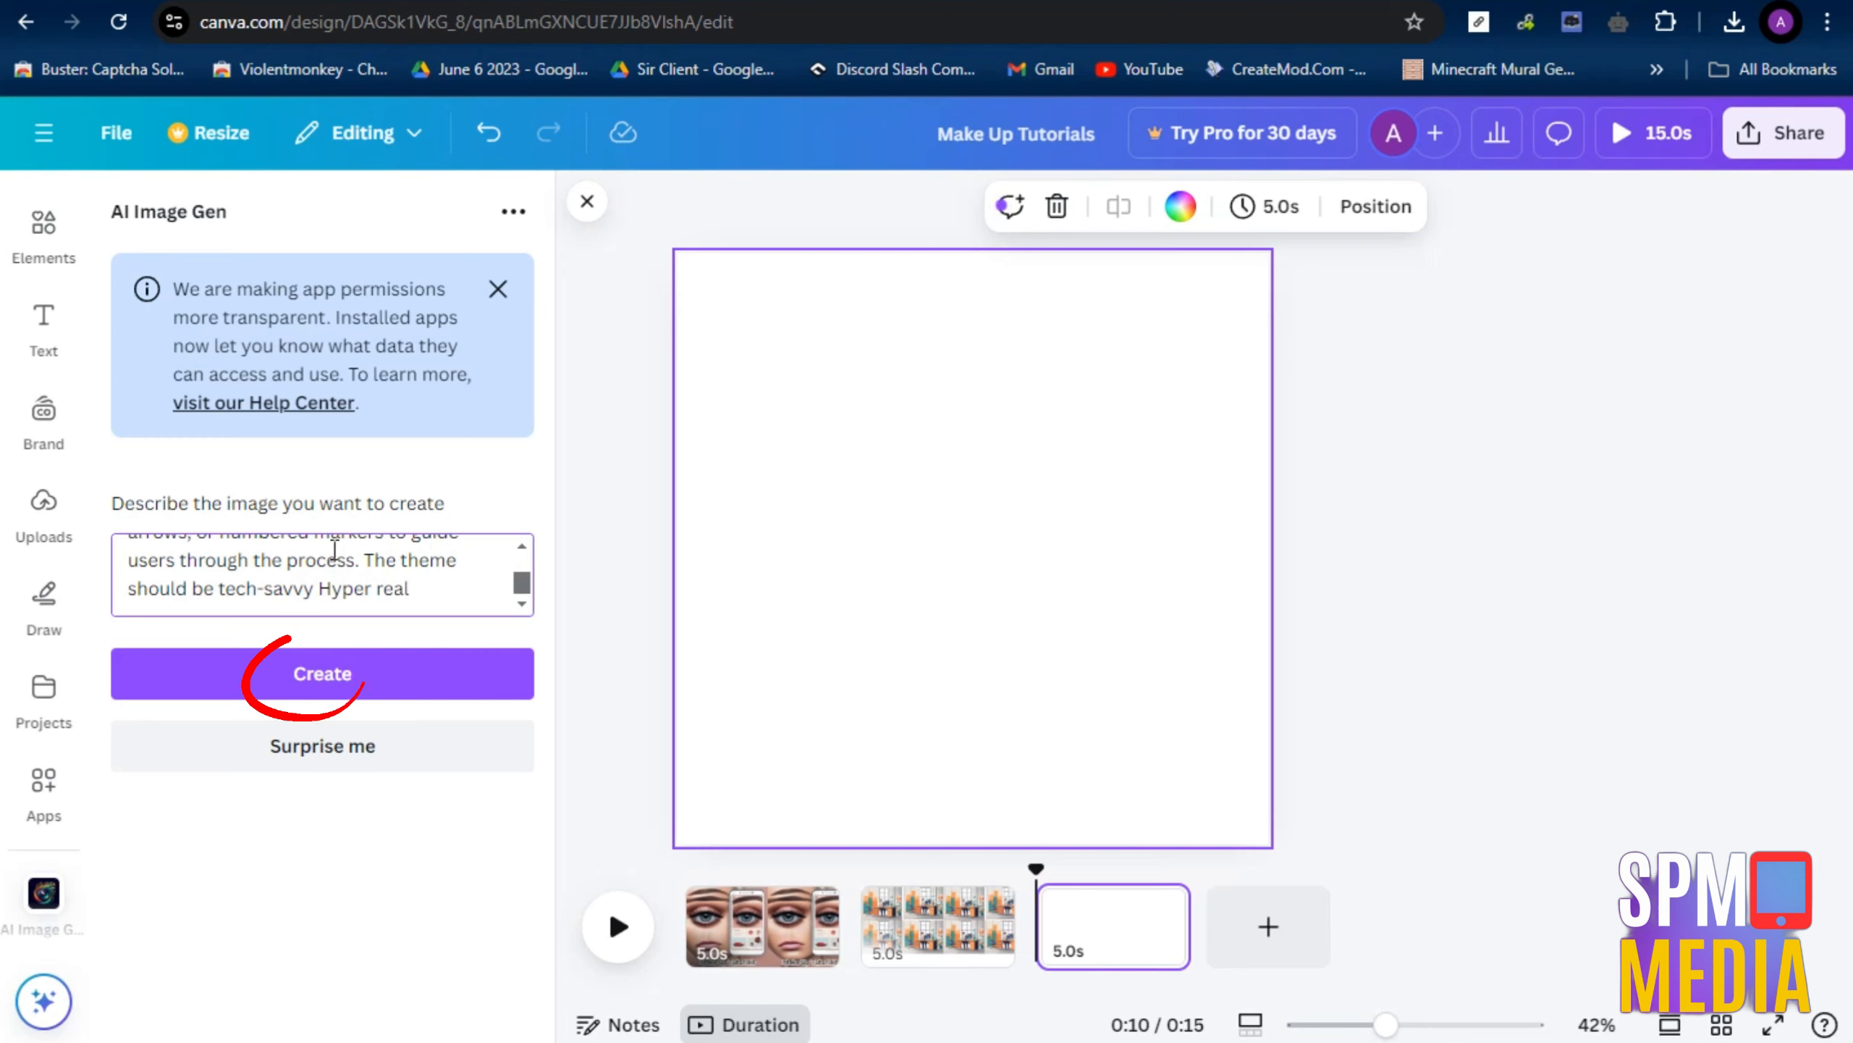
pyautogui.moveTo(367, 559); pyautogui.dragTo(319, 588)
pyautogui.write('r')
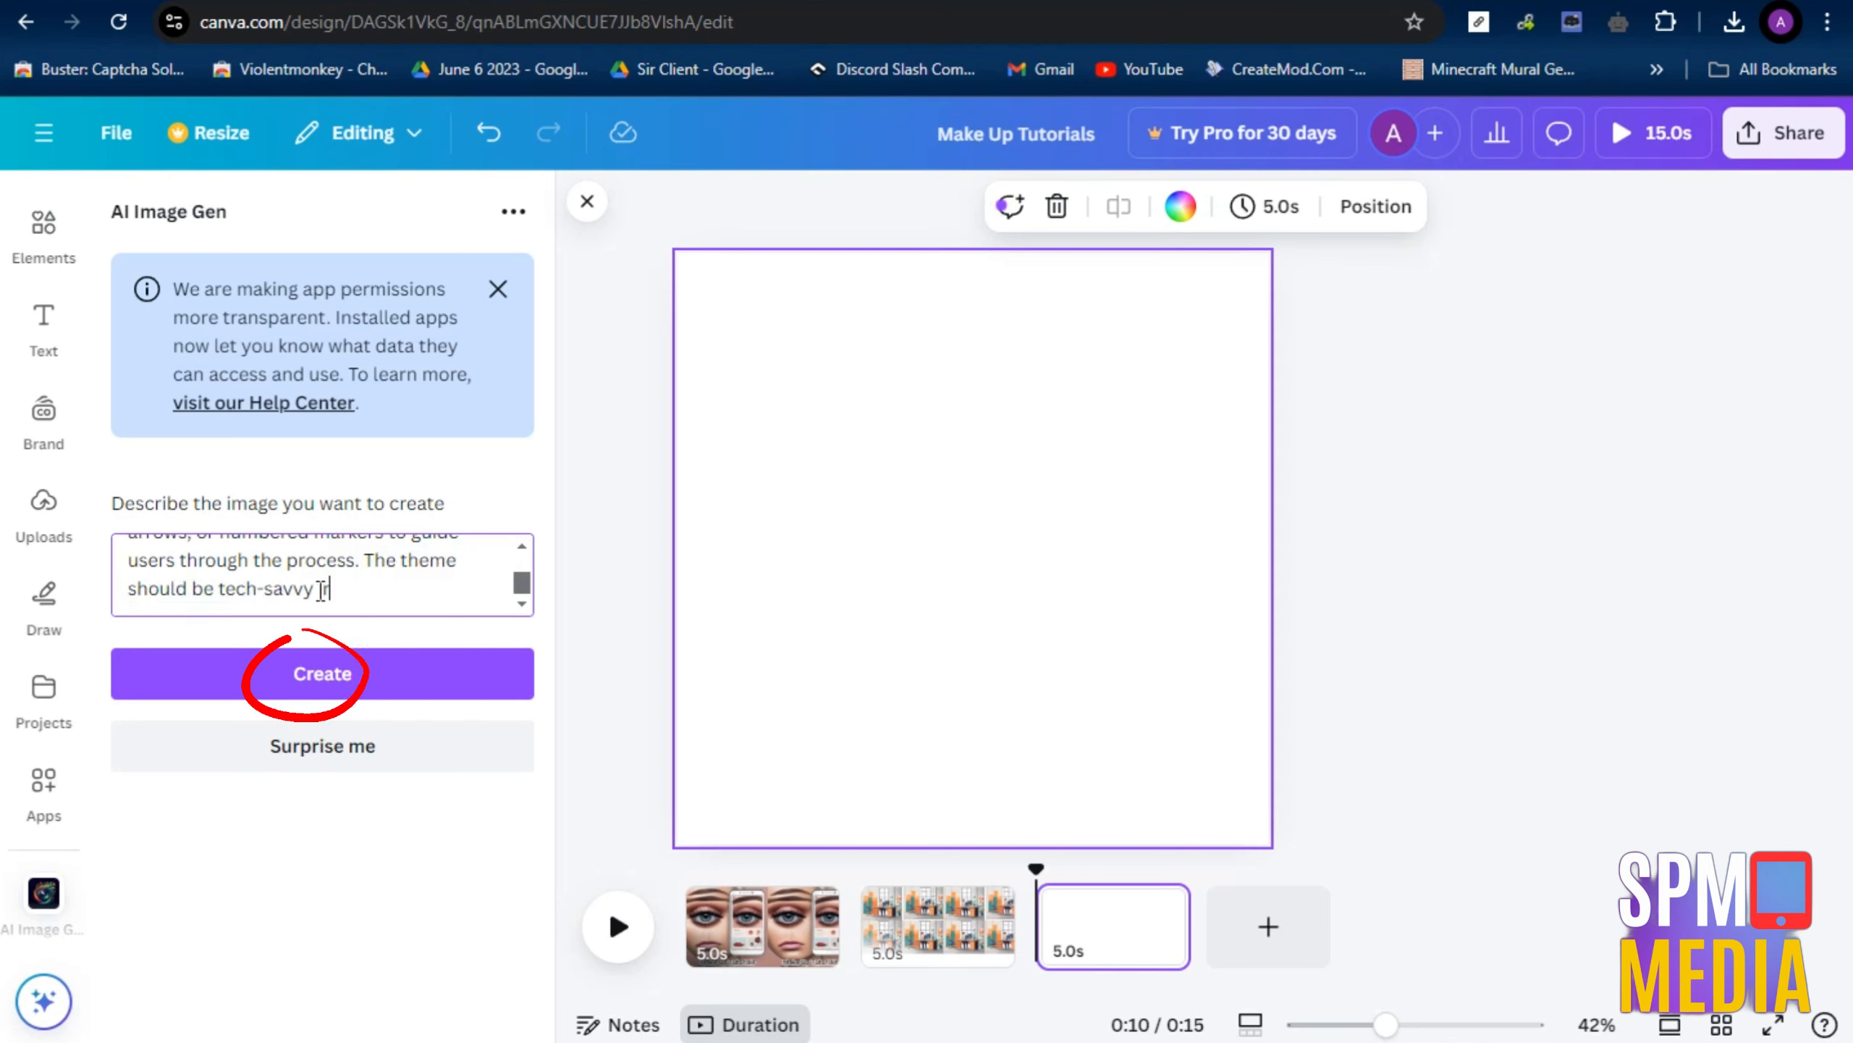
pyautogui.write('ealistic')
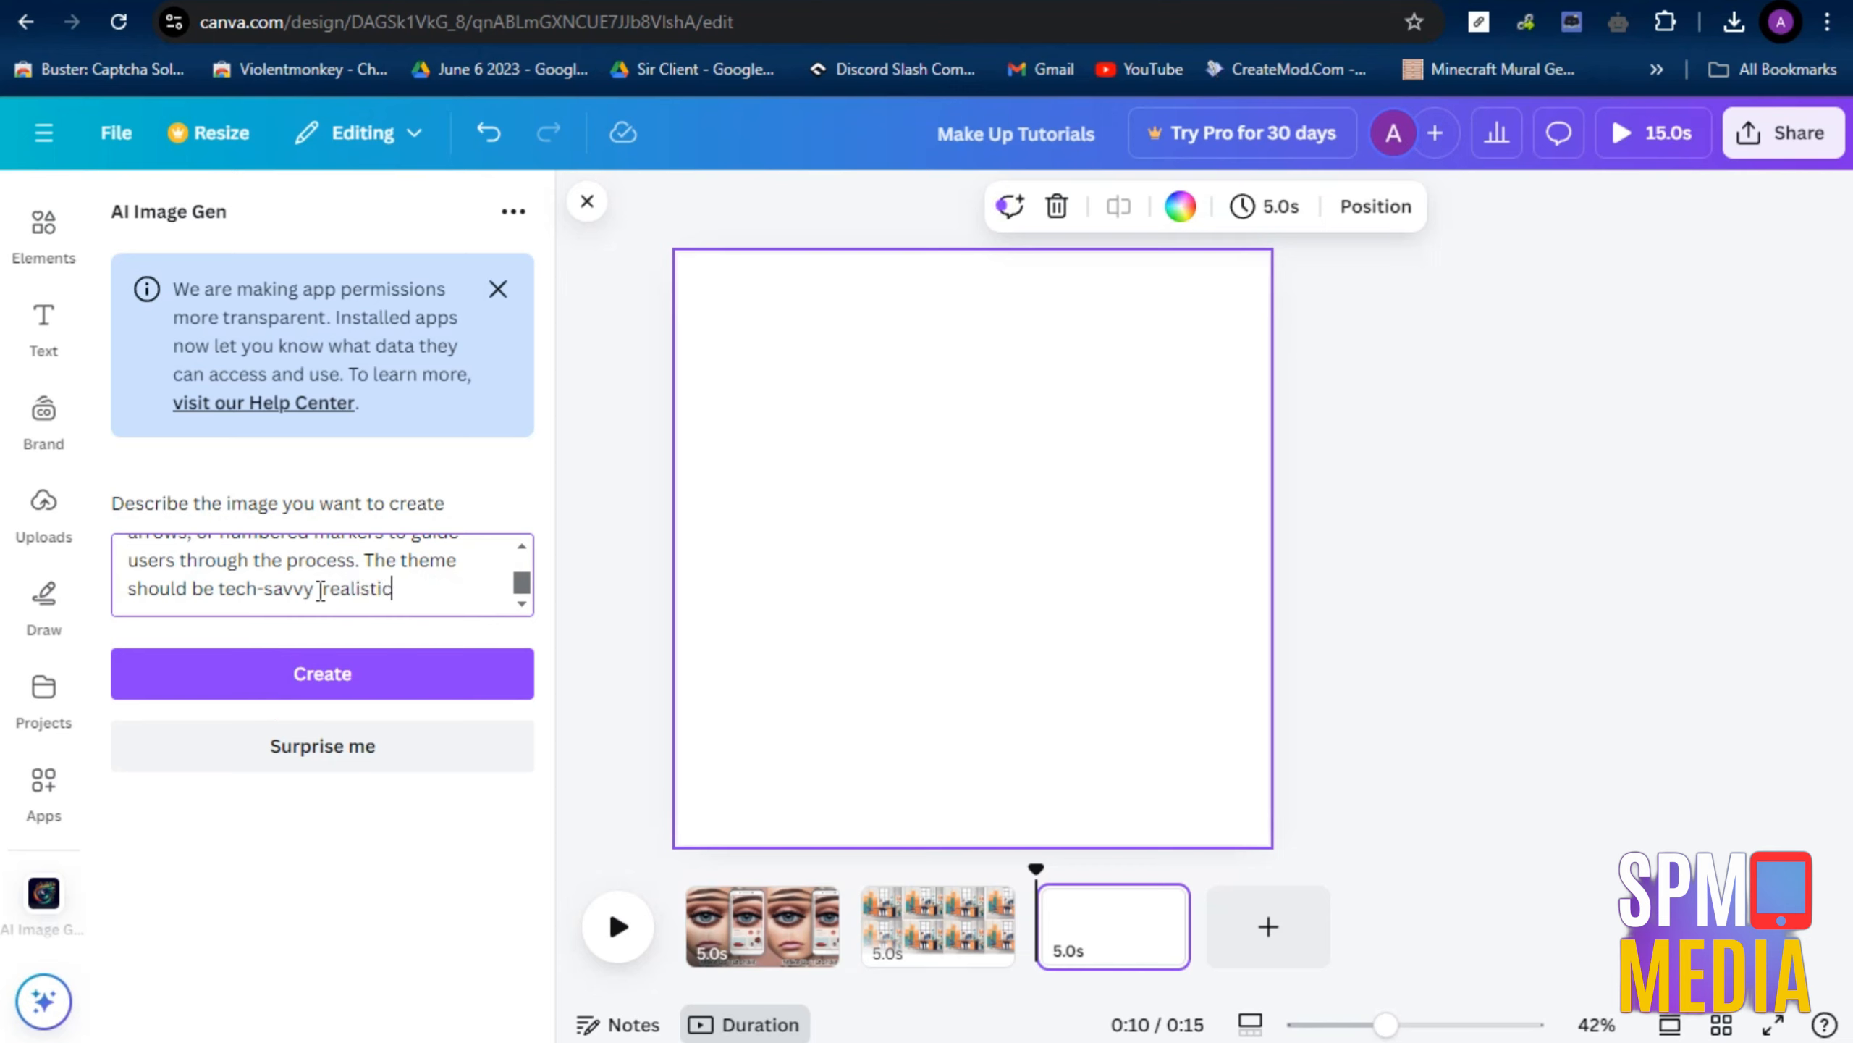
pyautogui.click(314, 666)
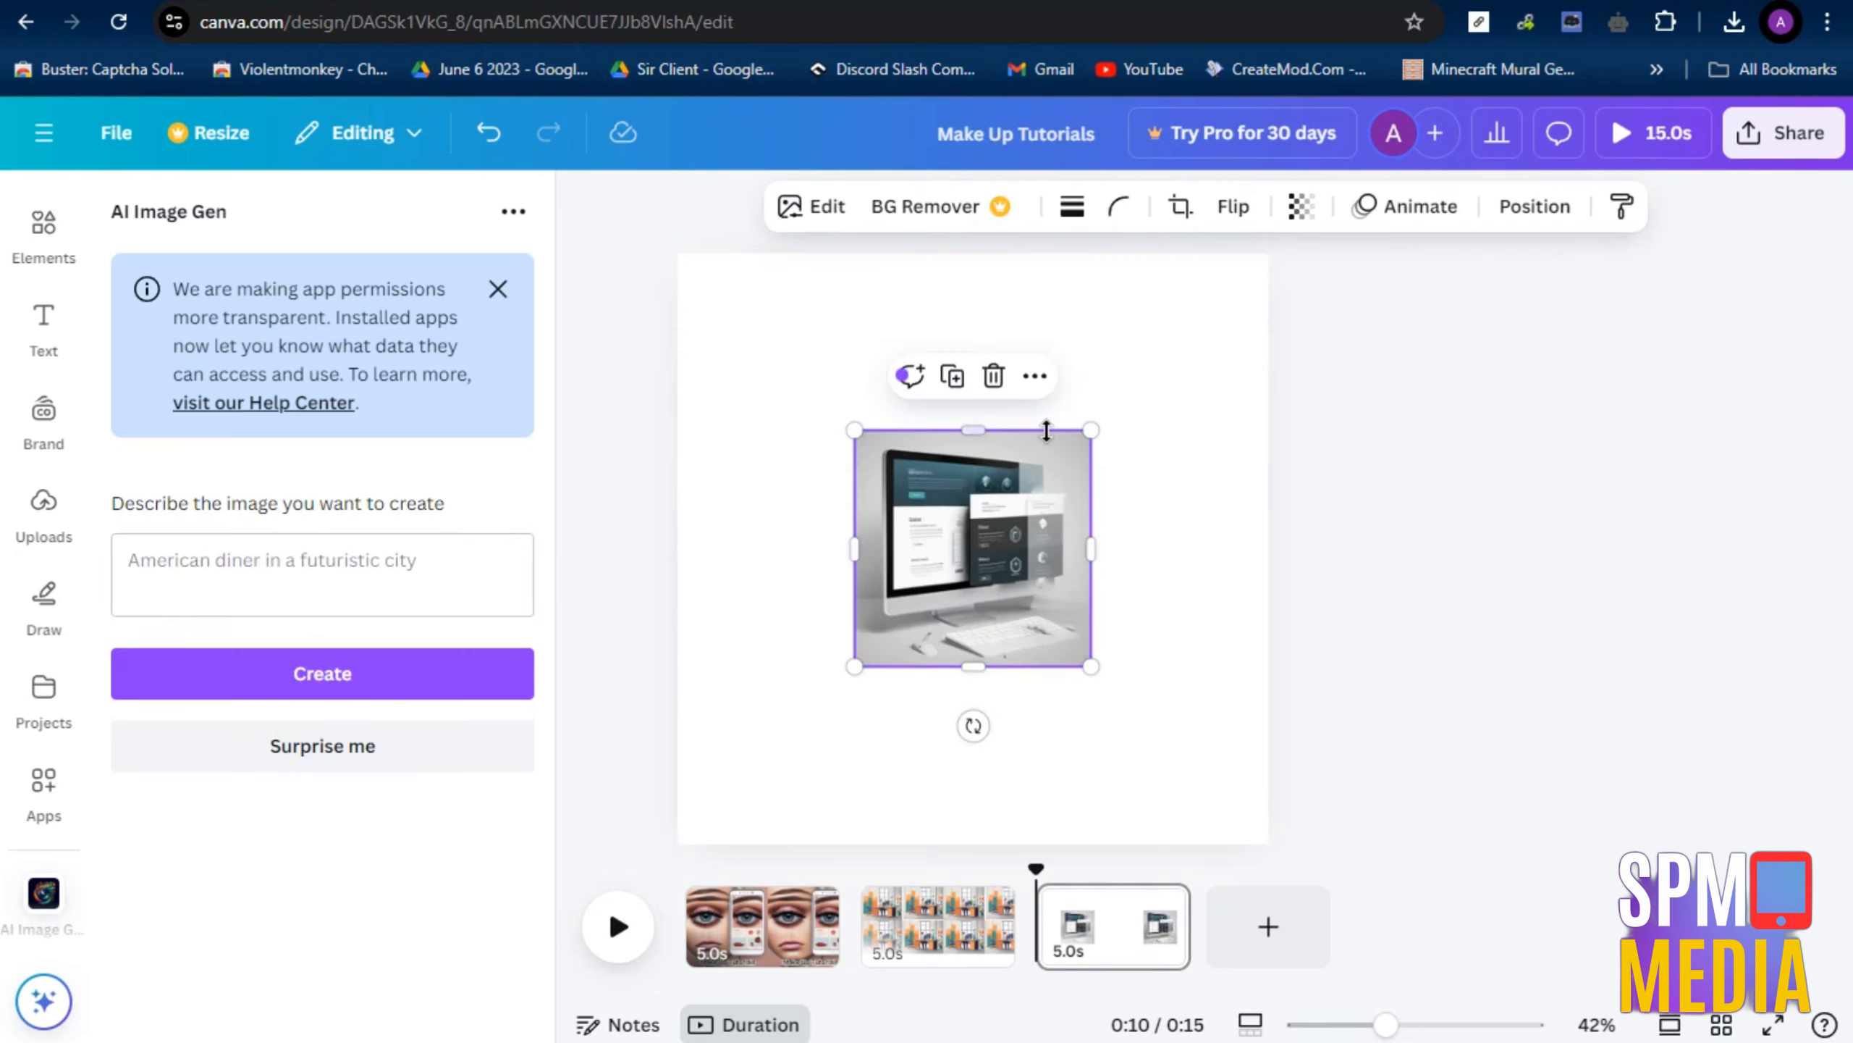
# Set the generated computer image as the third page's background and dismiss the app permissions notice
pyautogui.rightClick(985, 571)
pyautogui.click(1116, 902)
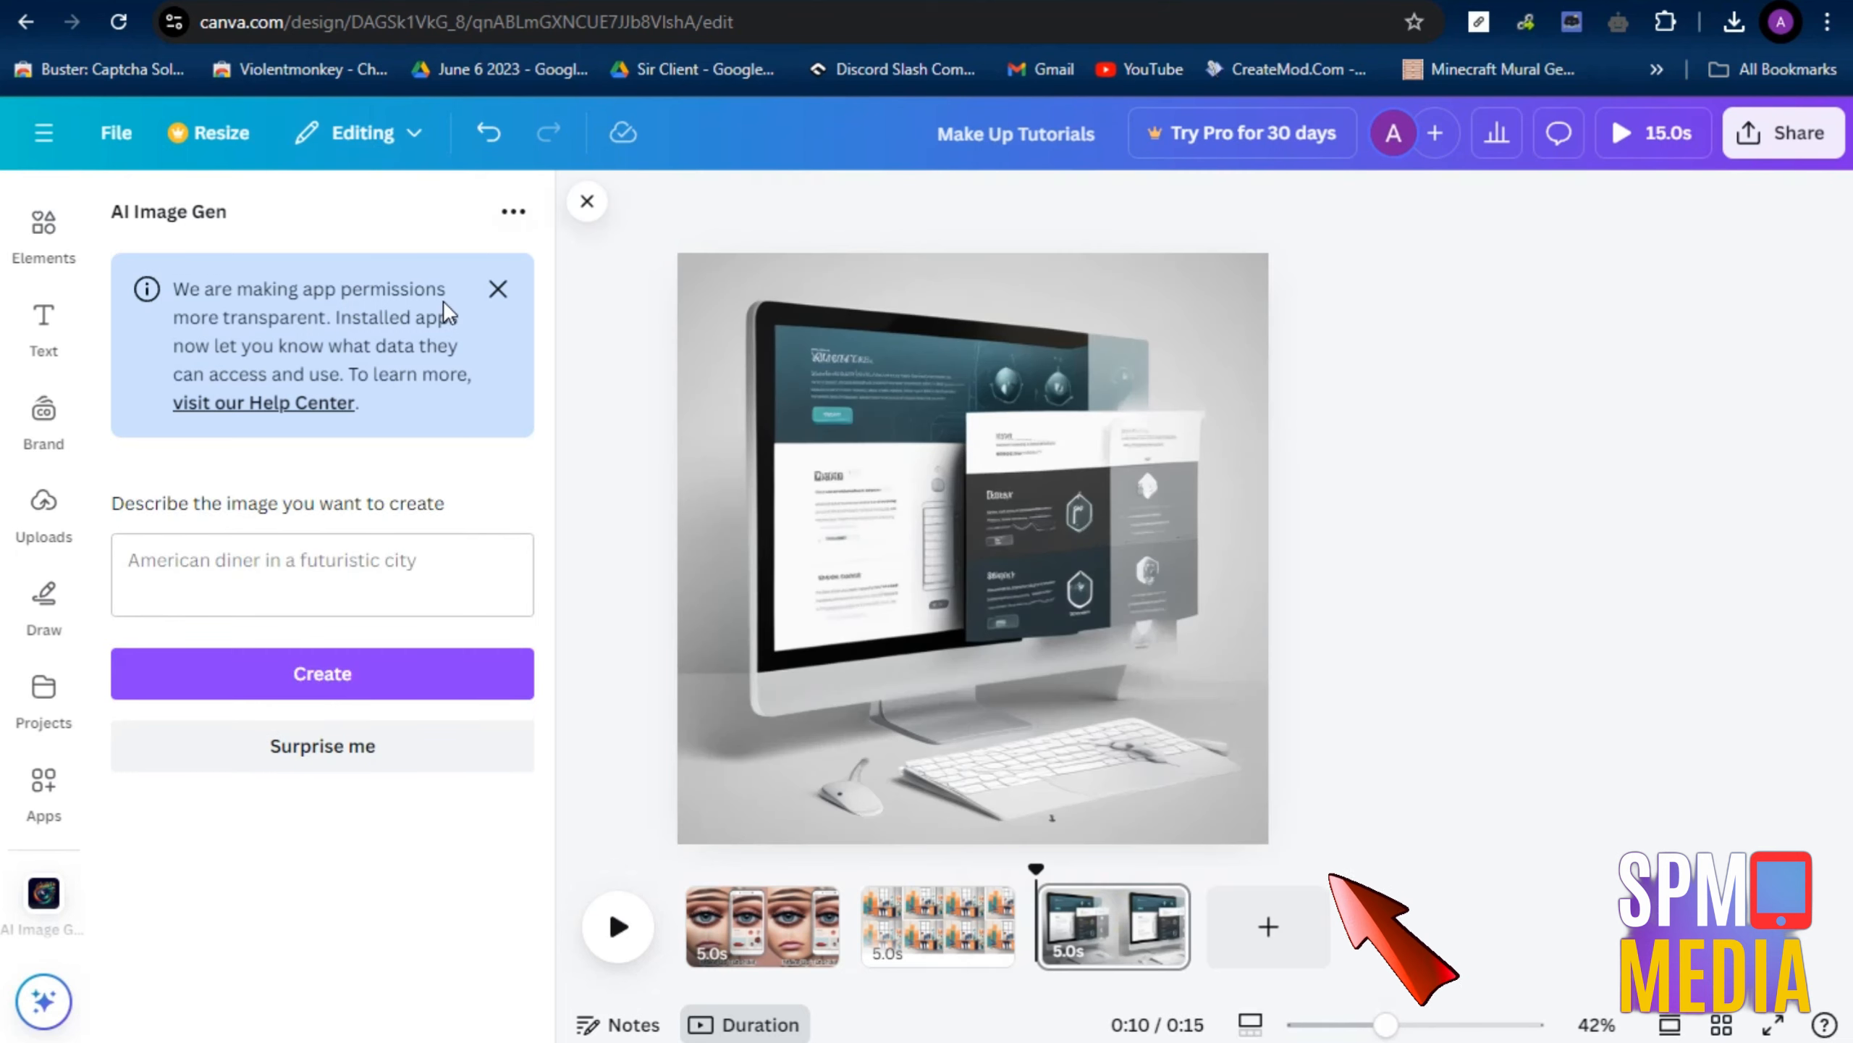
pyautogui.click(498, 290)
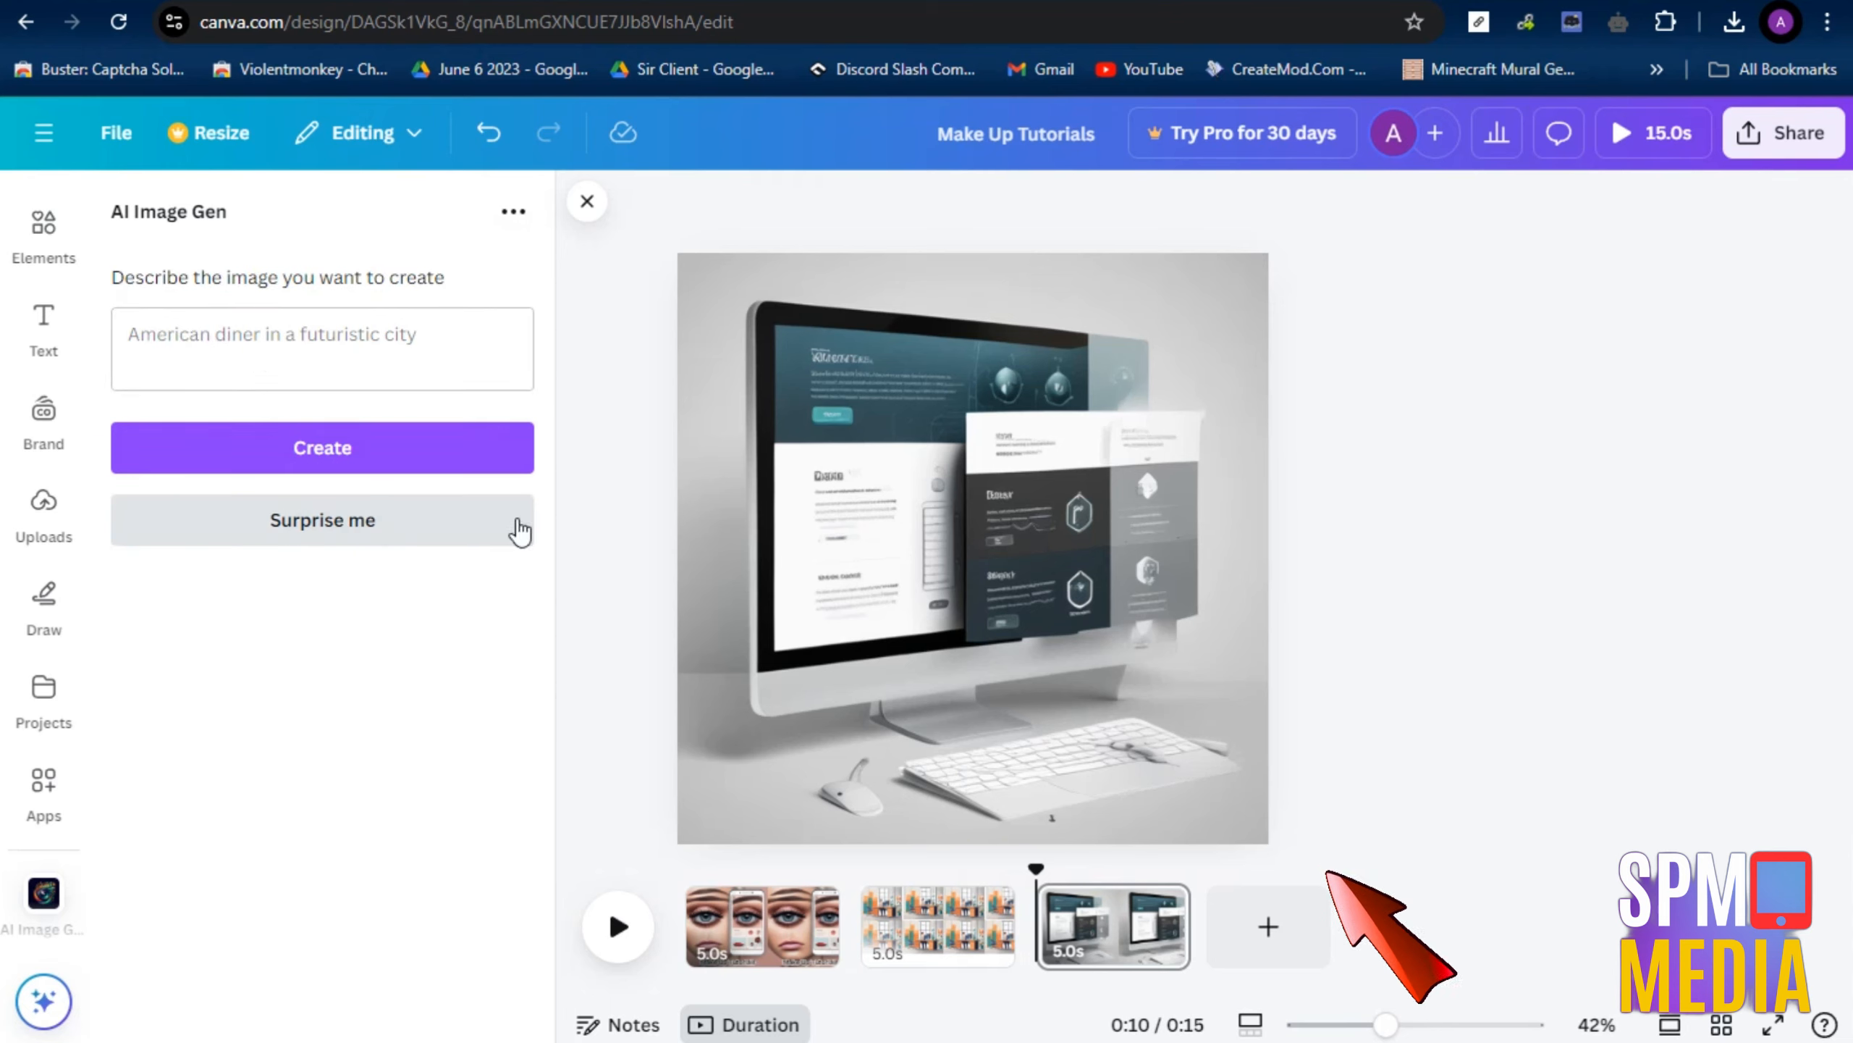
# Try a randomly generated surprise image enlarged over most of the third page, and remove it
pyautogui.click(365, 522)
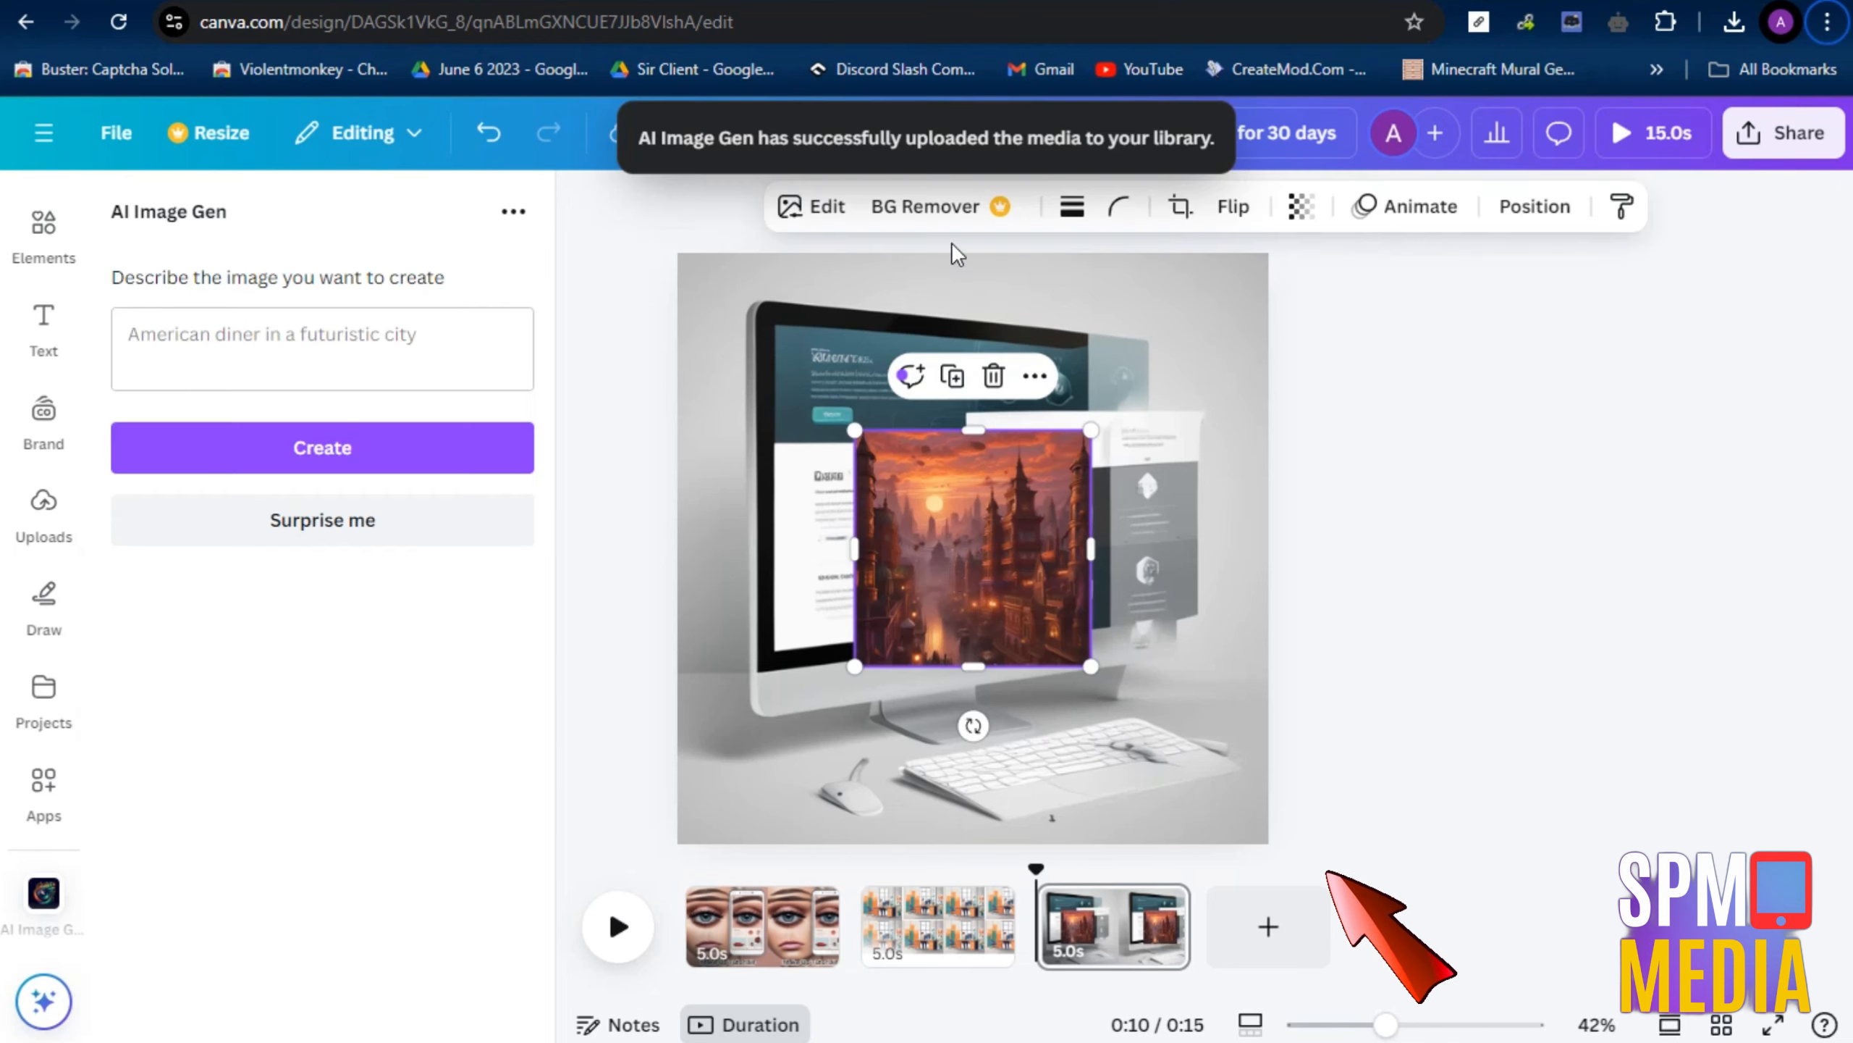
pyautogui.rightClick(982, 546)
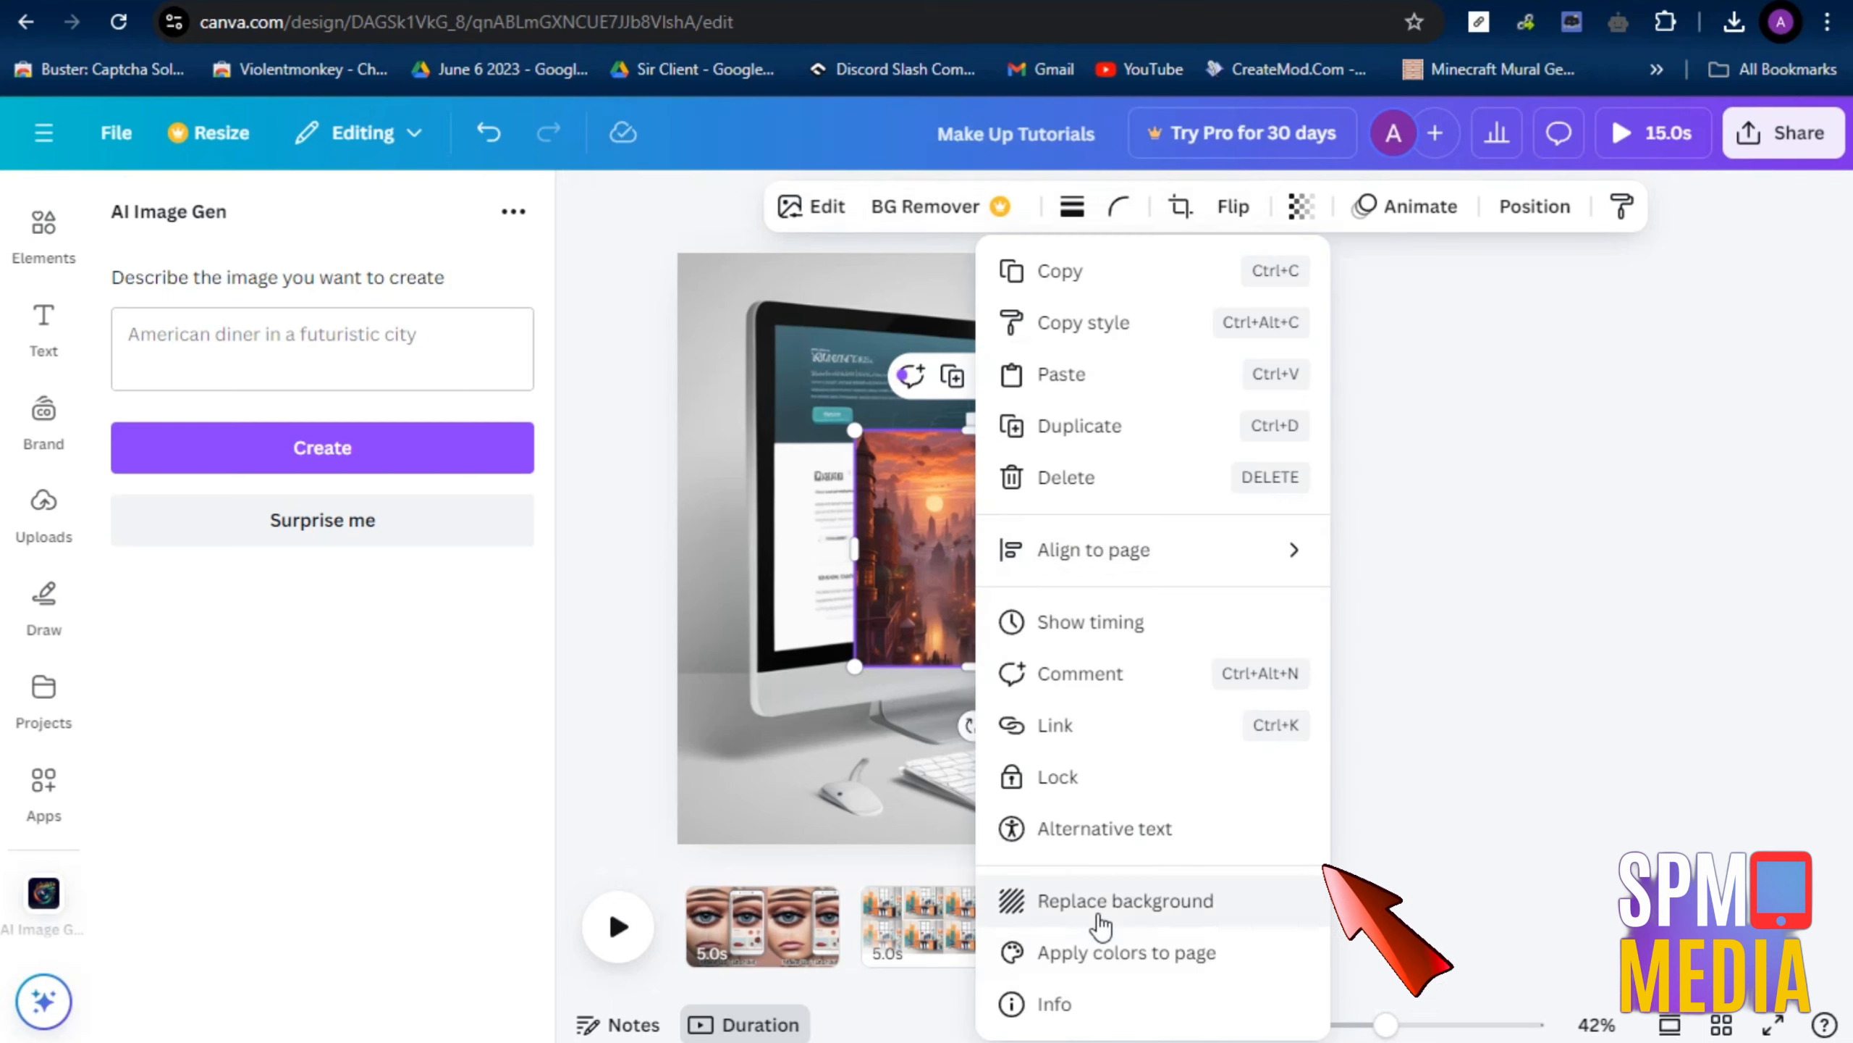
pyautogui.click(889, 493)
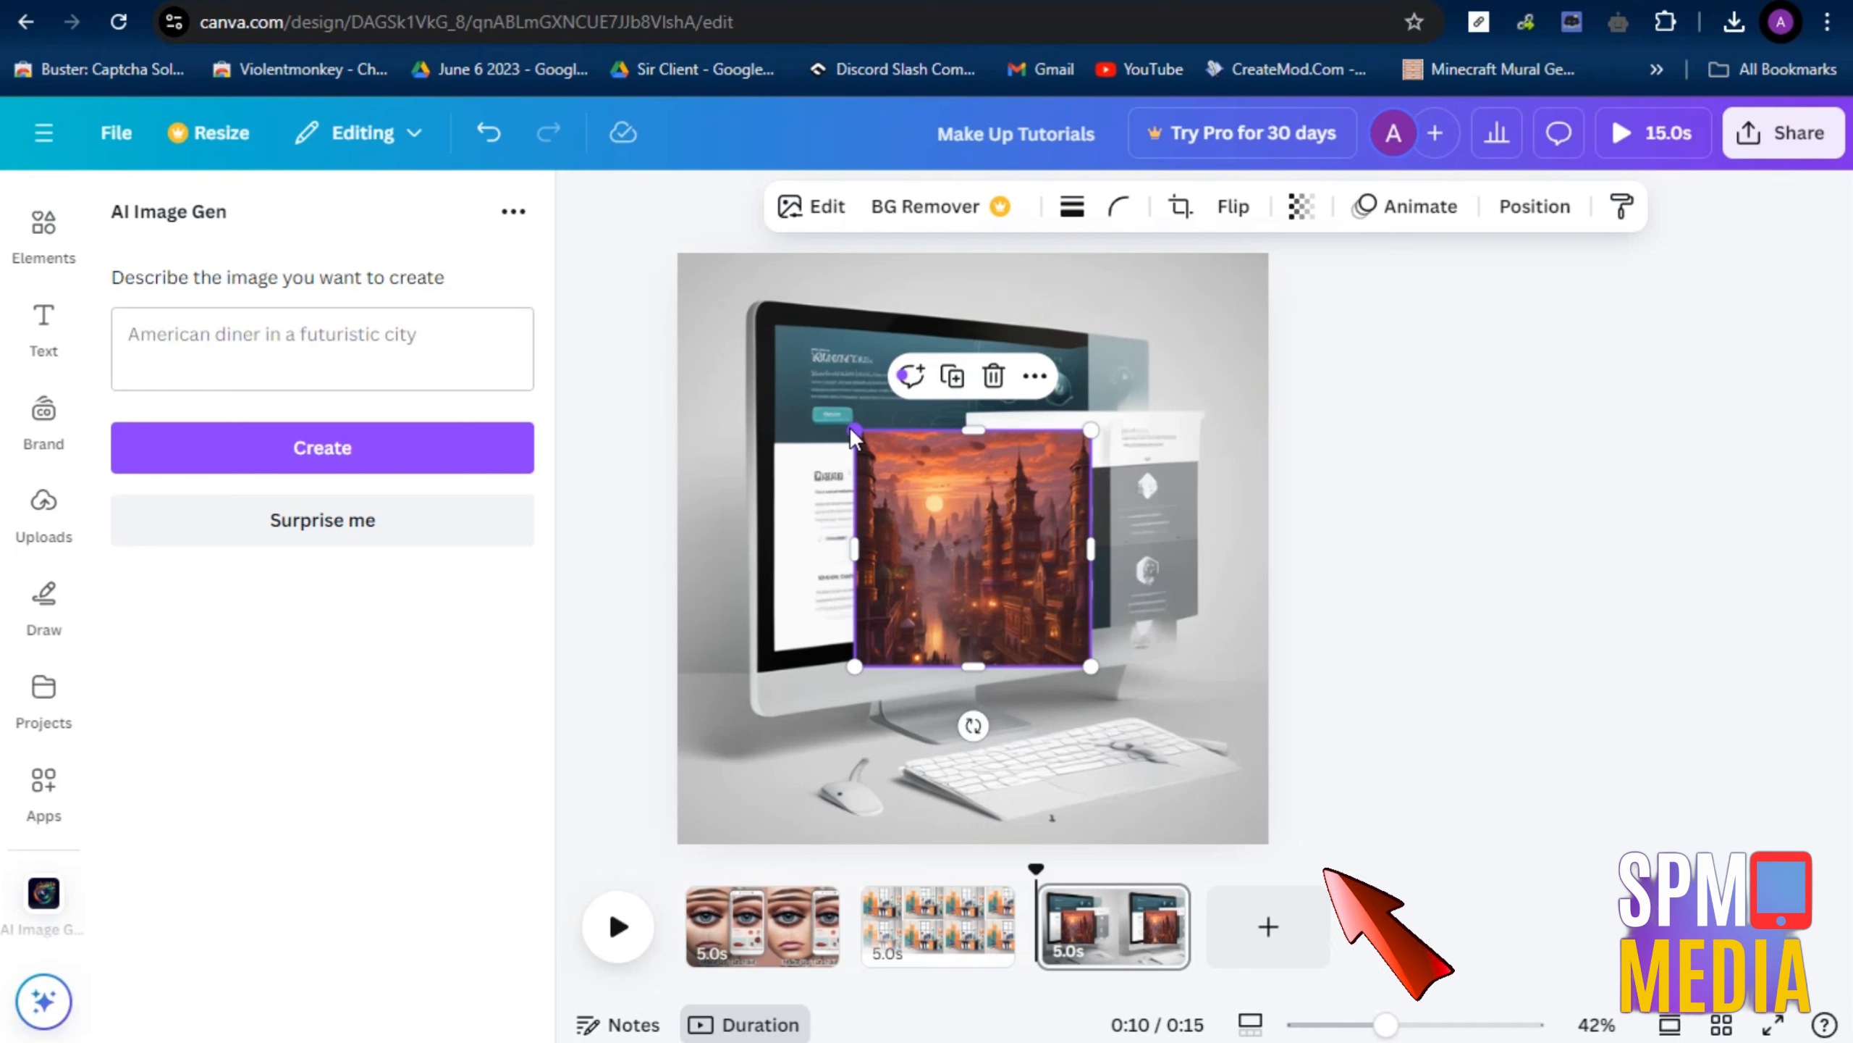
pyautogui.moveTo(855, 434); pyautogui.dragTo(724, 333)
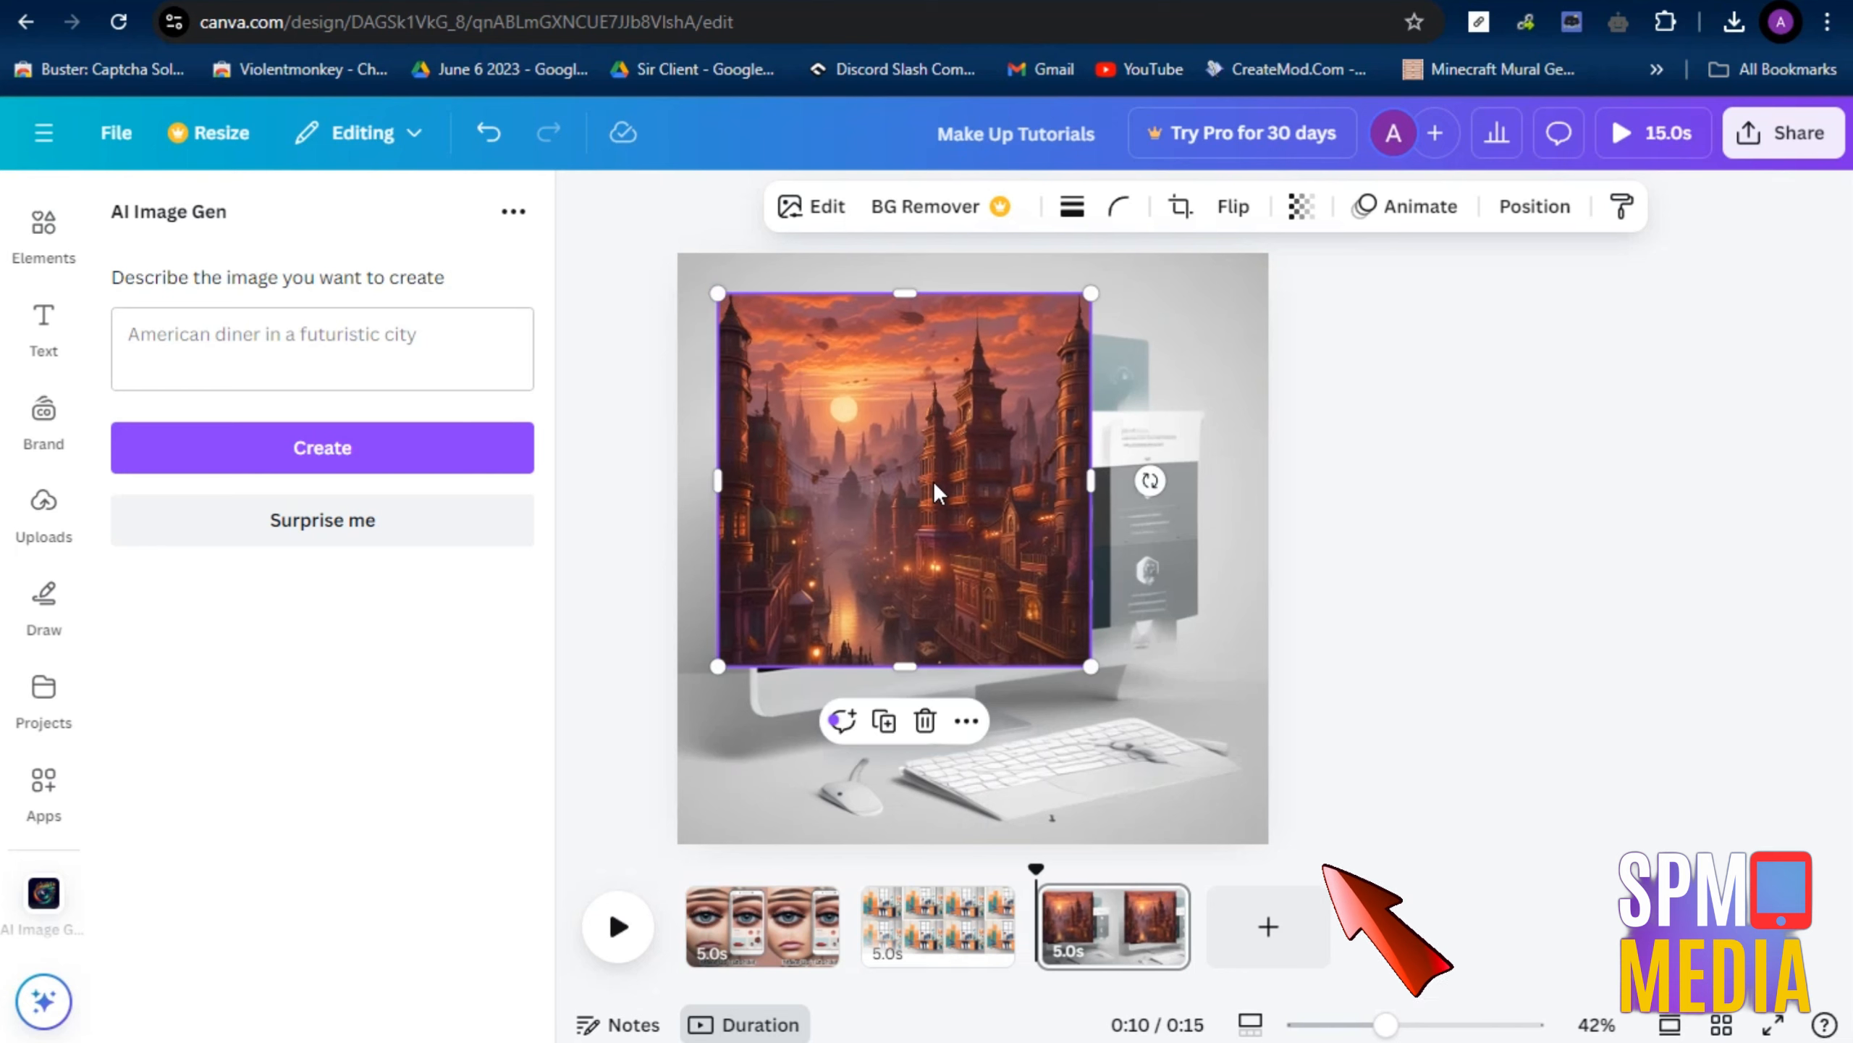
pyautogui.moveTo(1093, 665); pyautogui.dragTo(1207, 784)
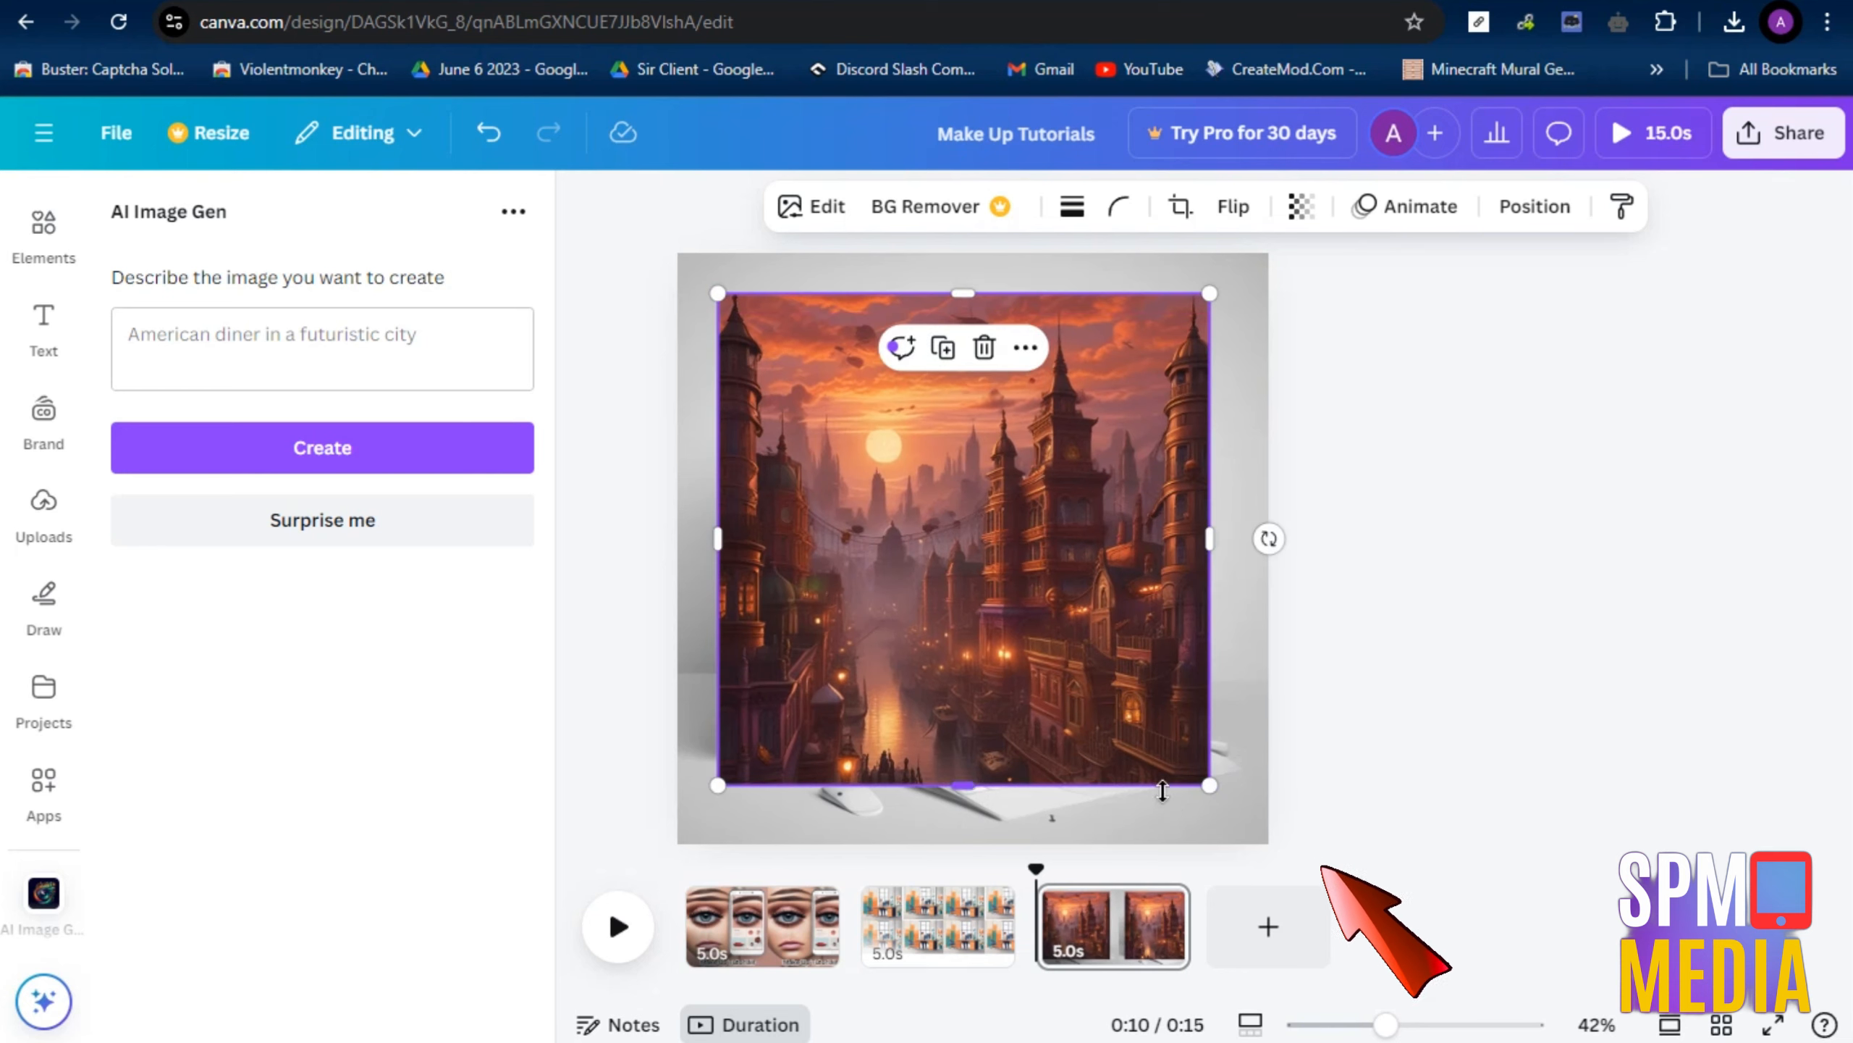
pyautogui.press('Delete')
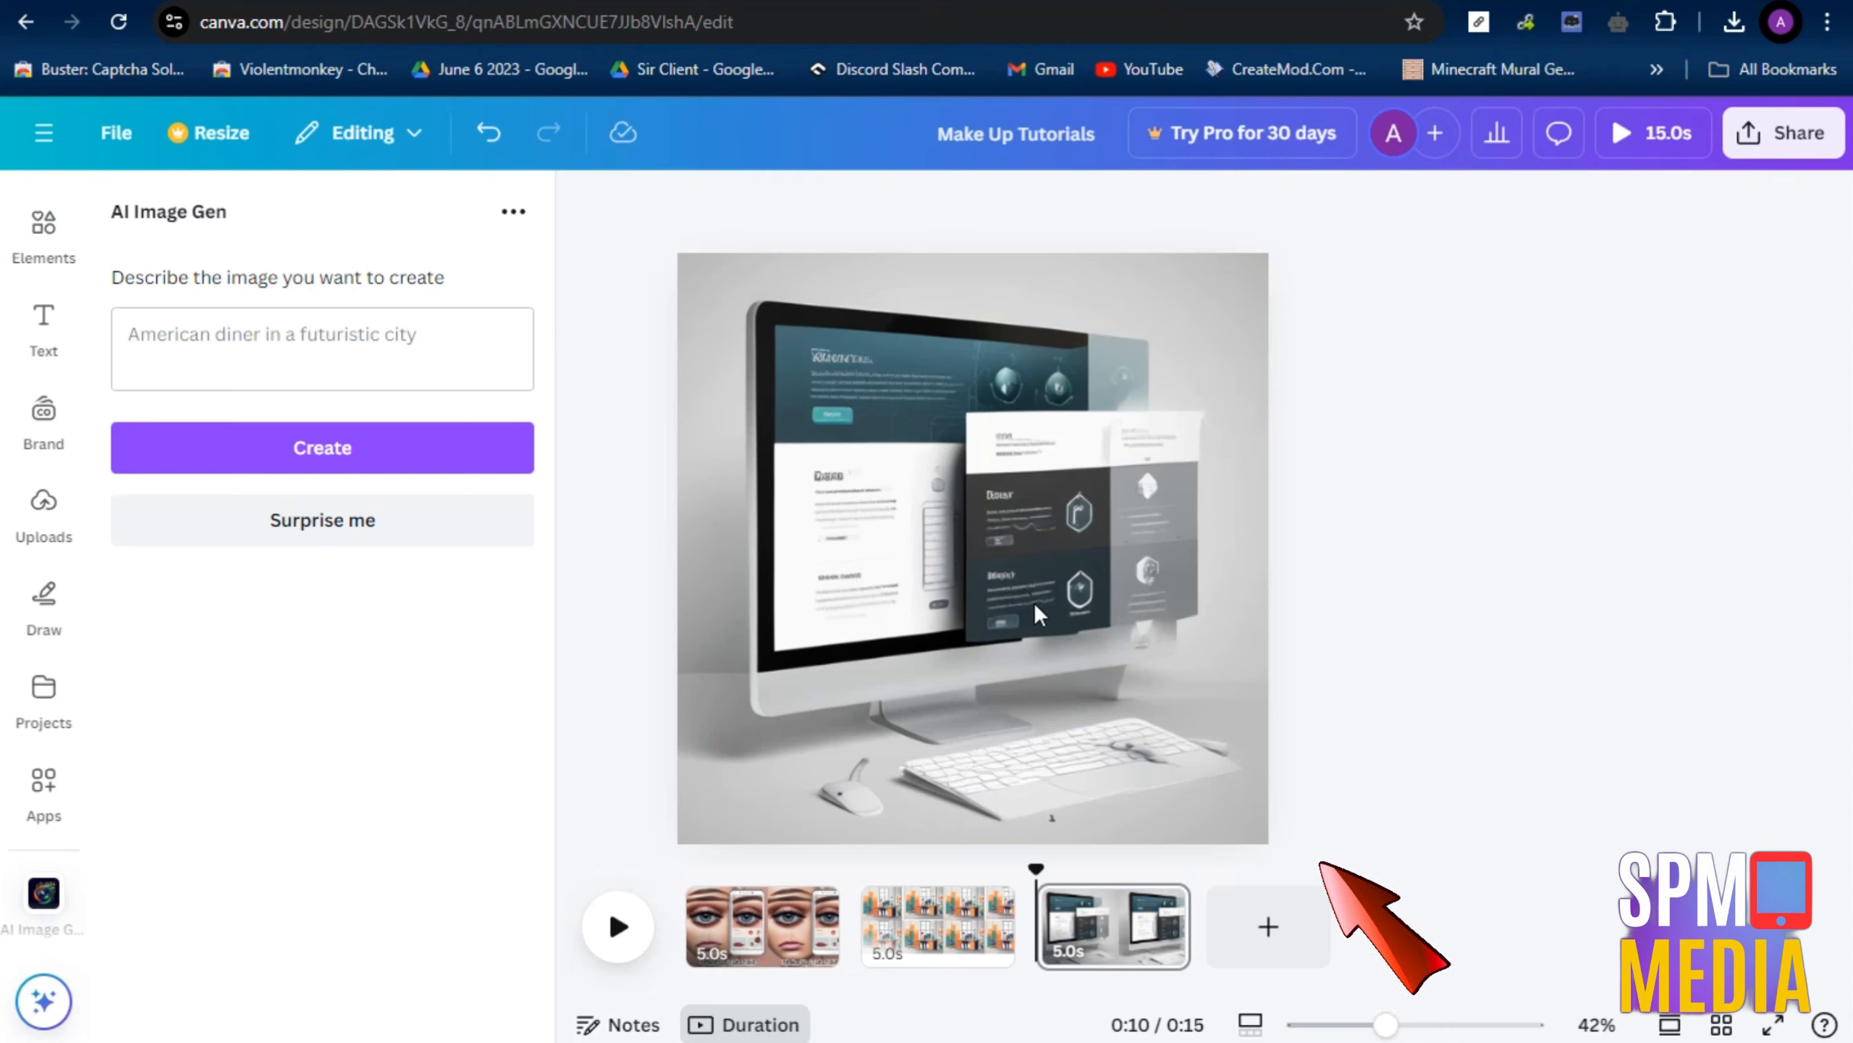
# Generate an image from the prompt "Wallpaper for iphones" and set it as the fourth page's background
pyautogui.click(212, 349)
pyautogui.click(513, 213)
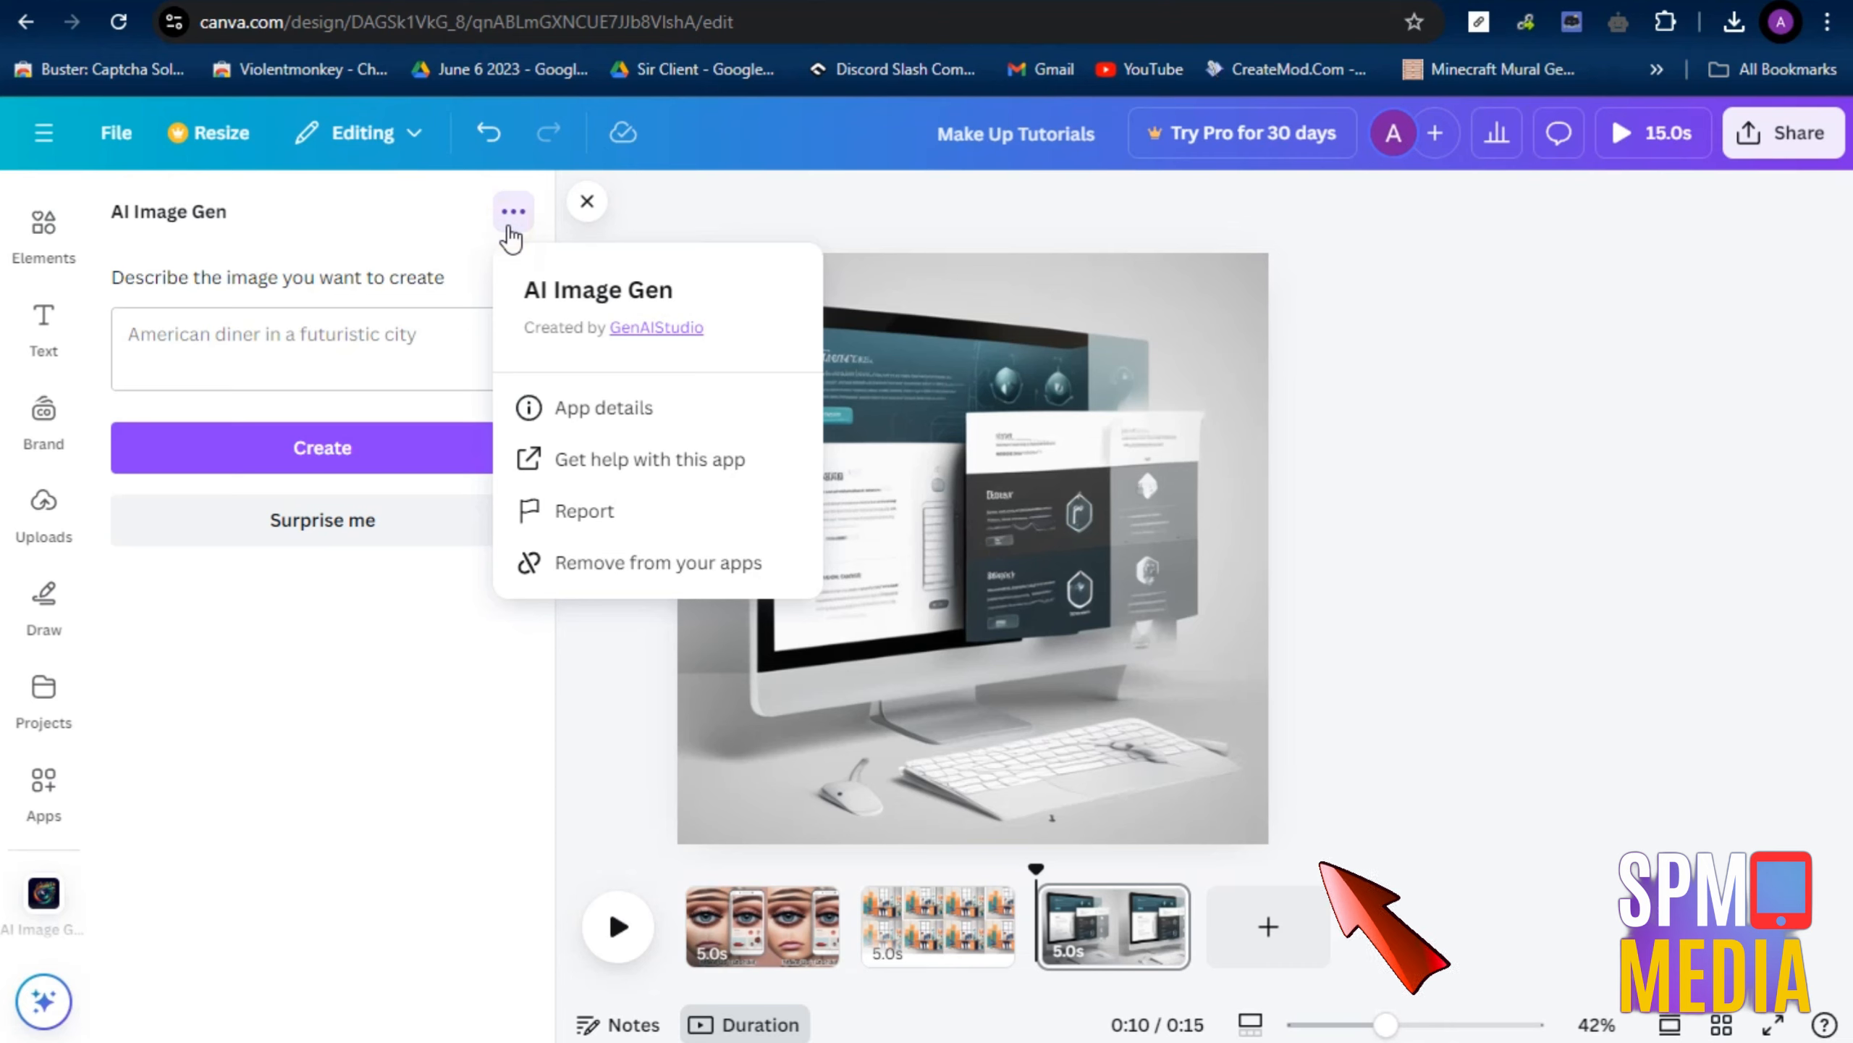
pyautogui.click(364, 385)
pyautogui.click(363, 367)
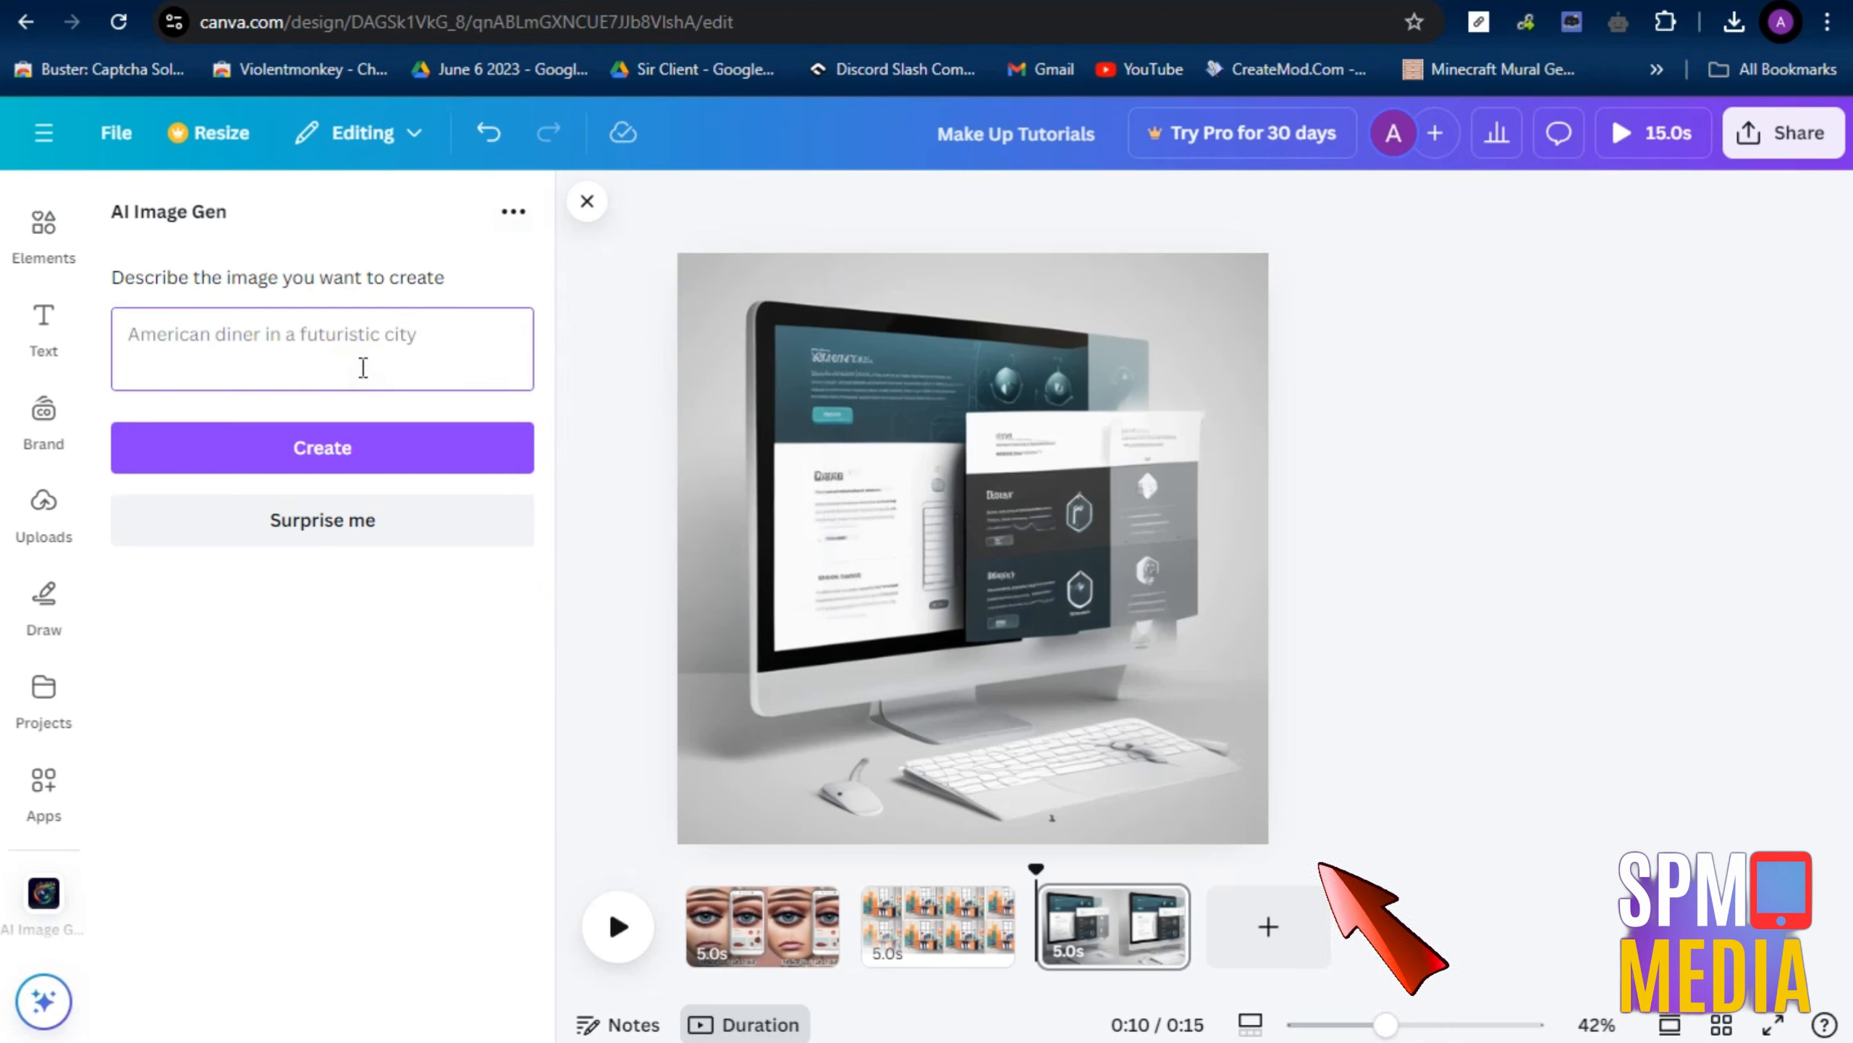
pyautogui.write('Wallpaper for iphones')
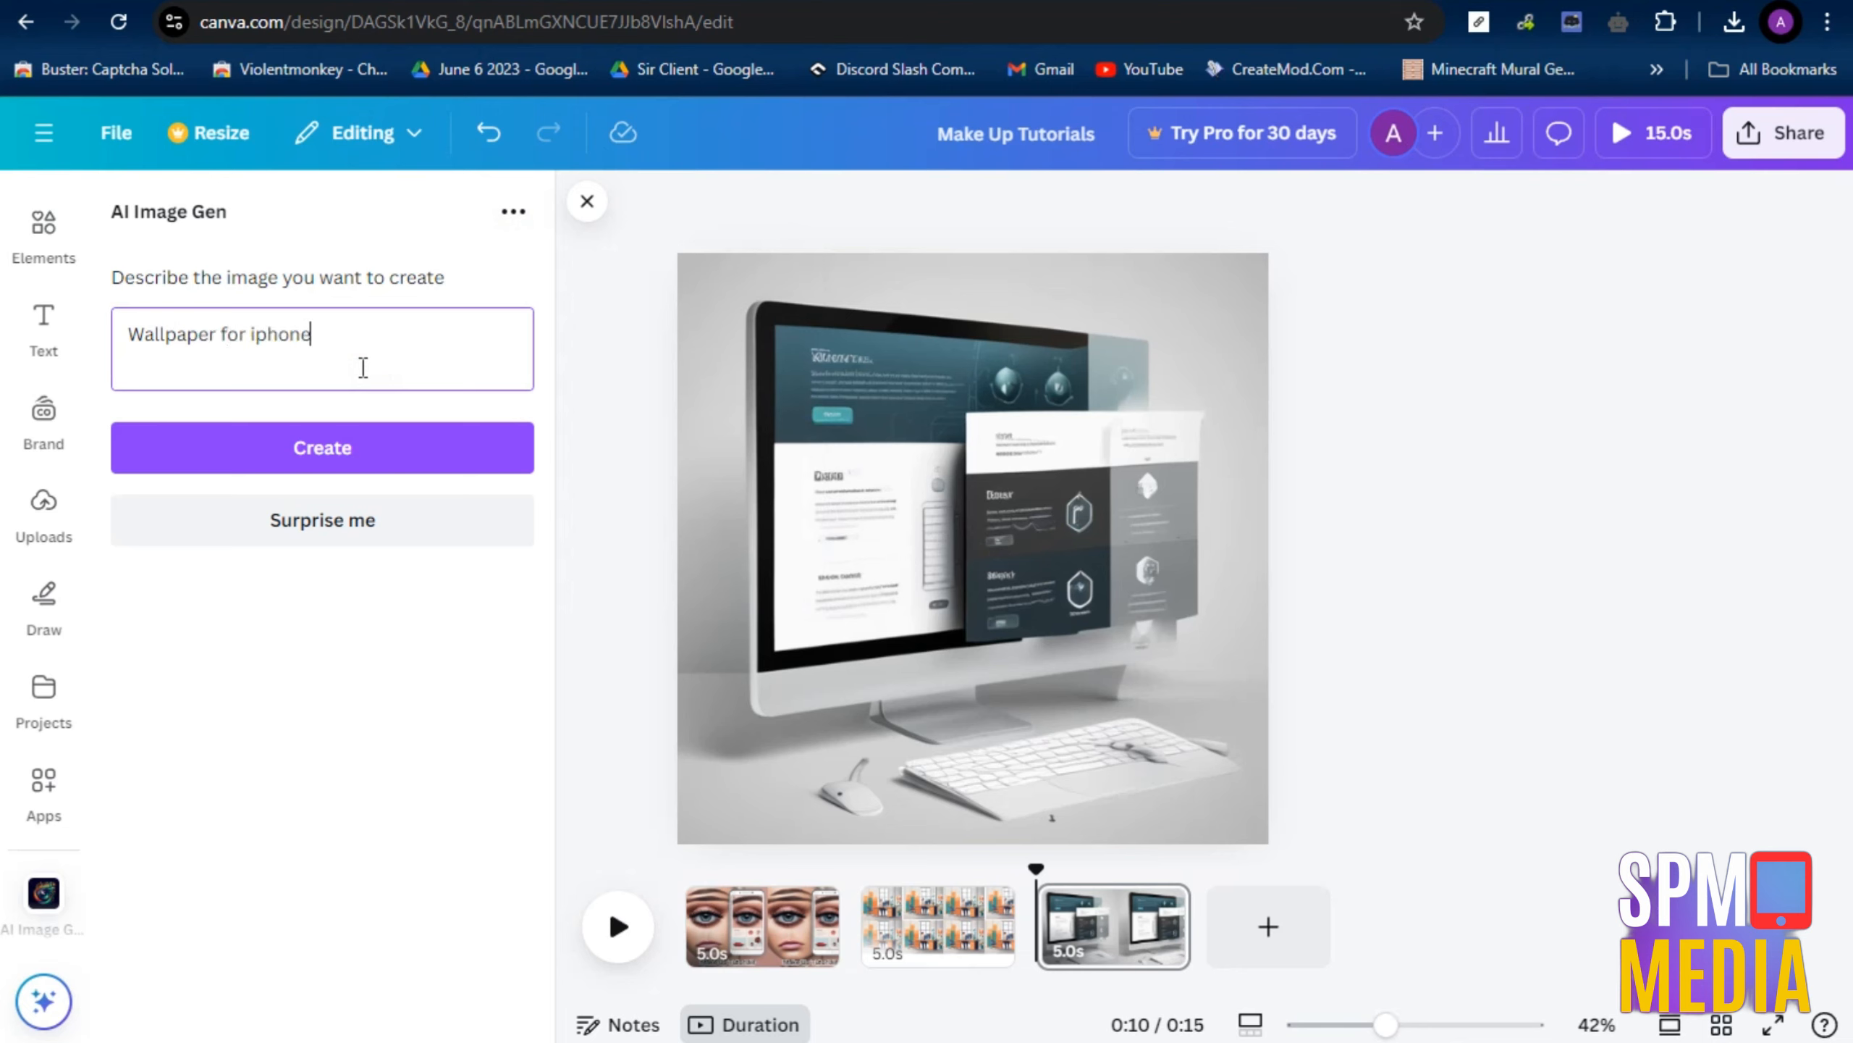
pyautogui.click(337, 467)
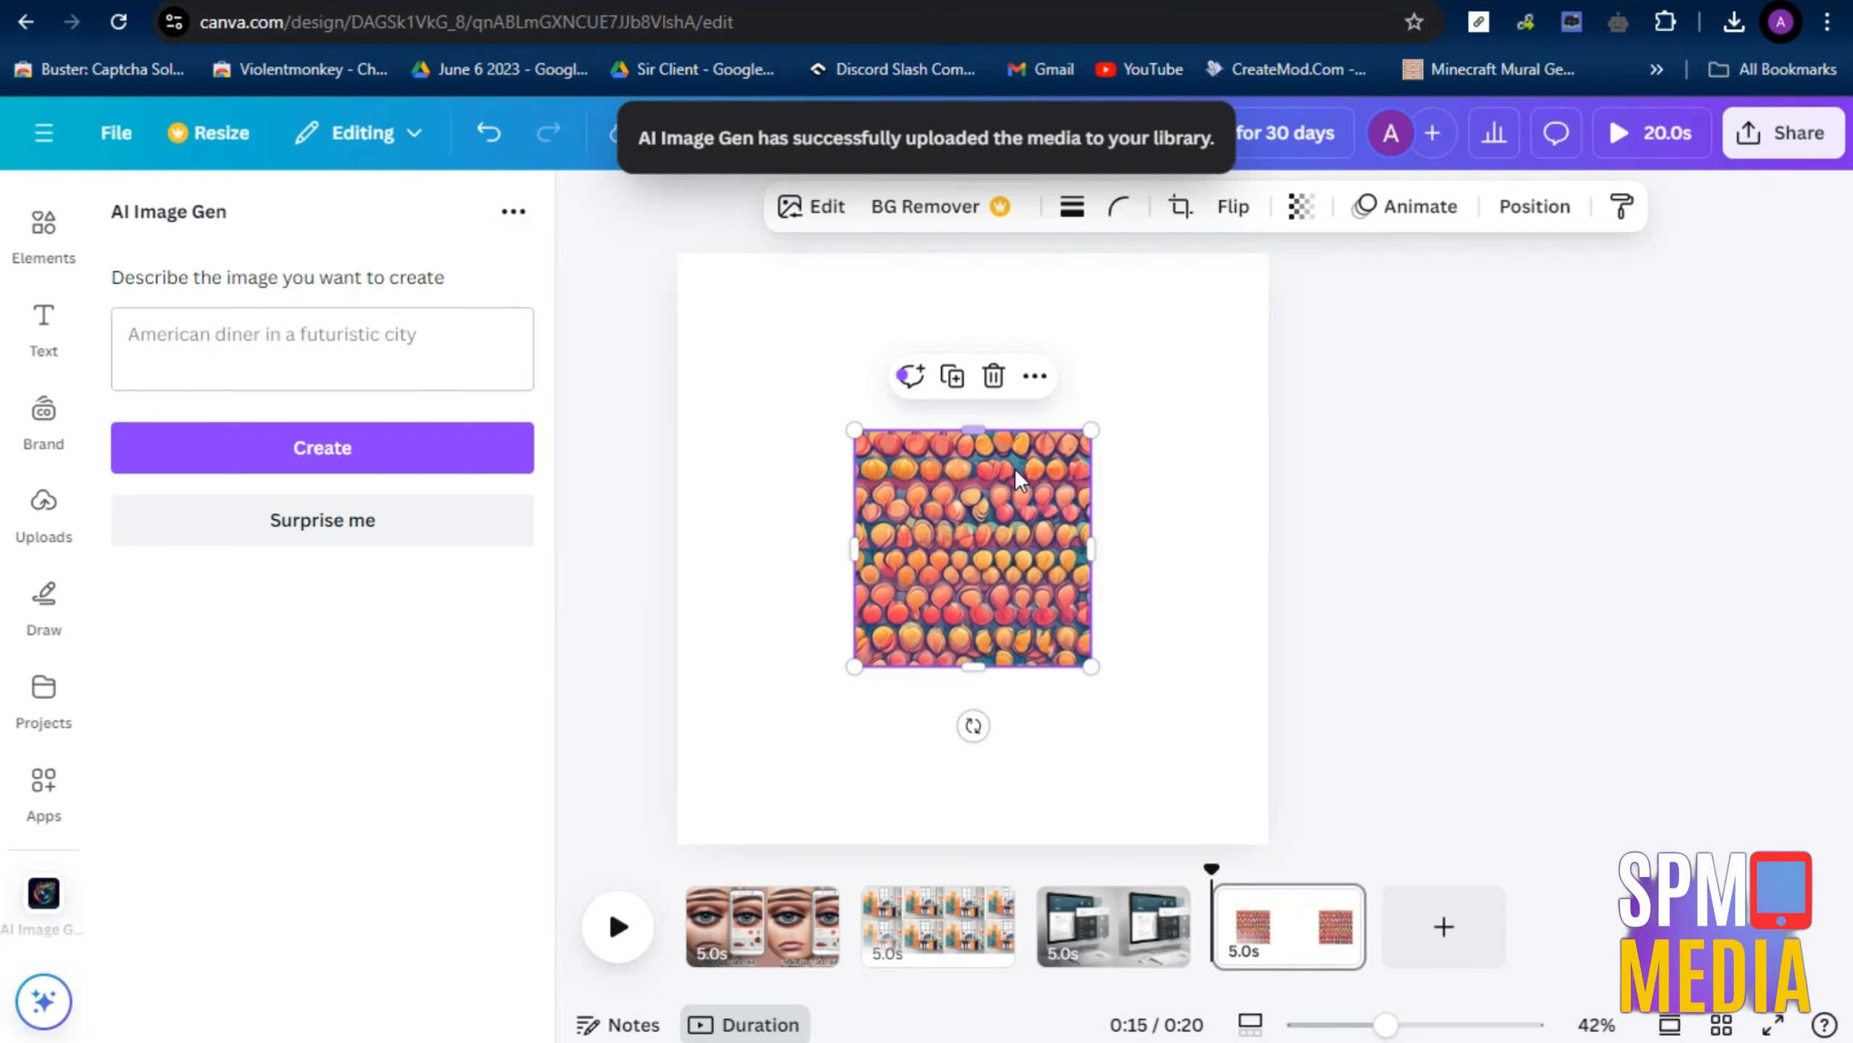
pyautogui.rightClick(1014, 536)
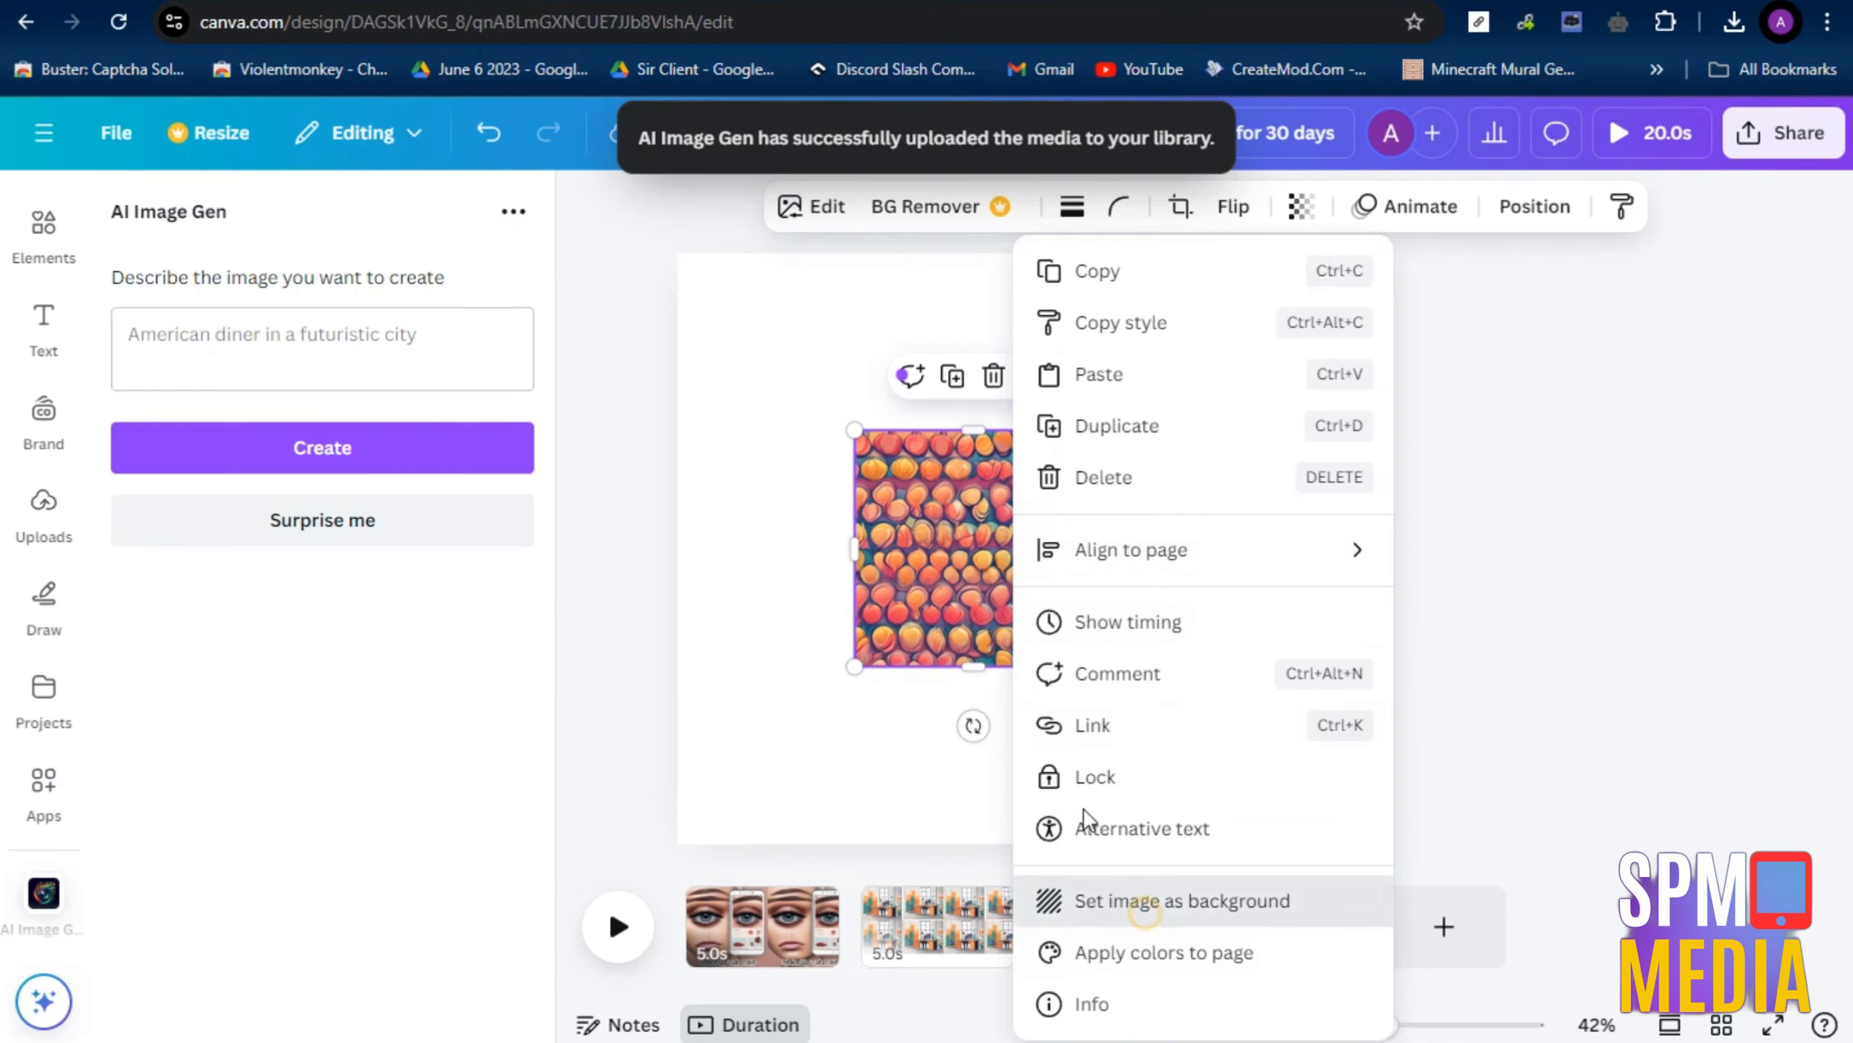
pyautogui.click(1145, 915)
# Generate another image from the prompt "Wallpaper for iphones anime theme" on the fourth page
pyautogui.click(374, 360)
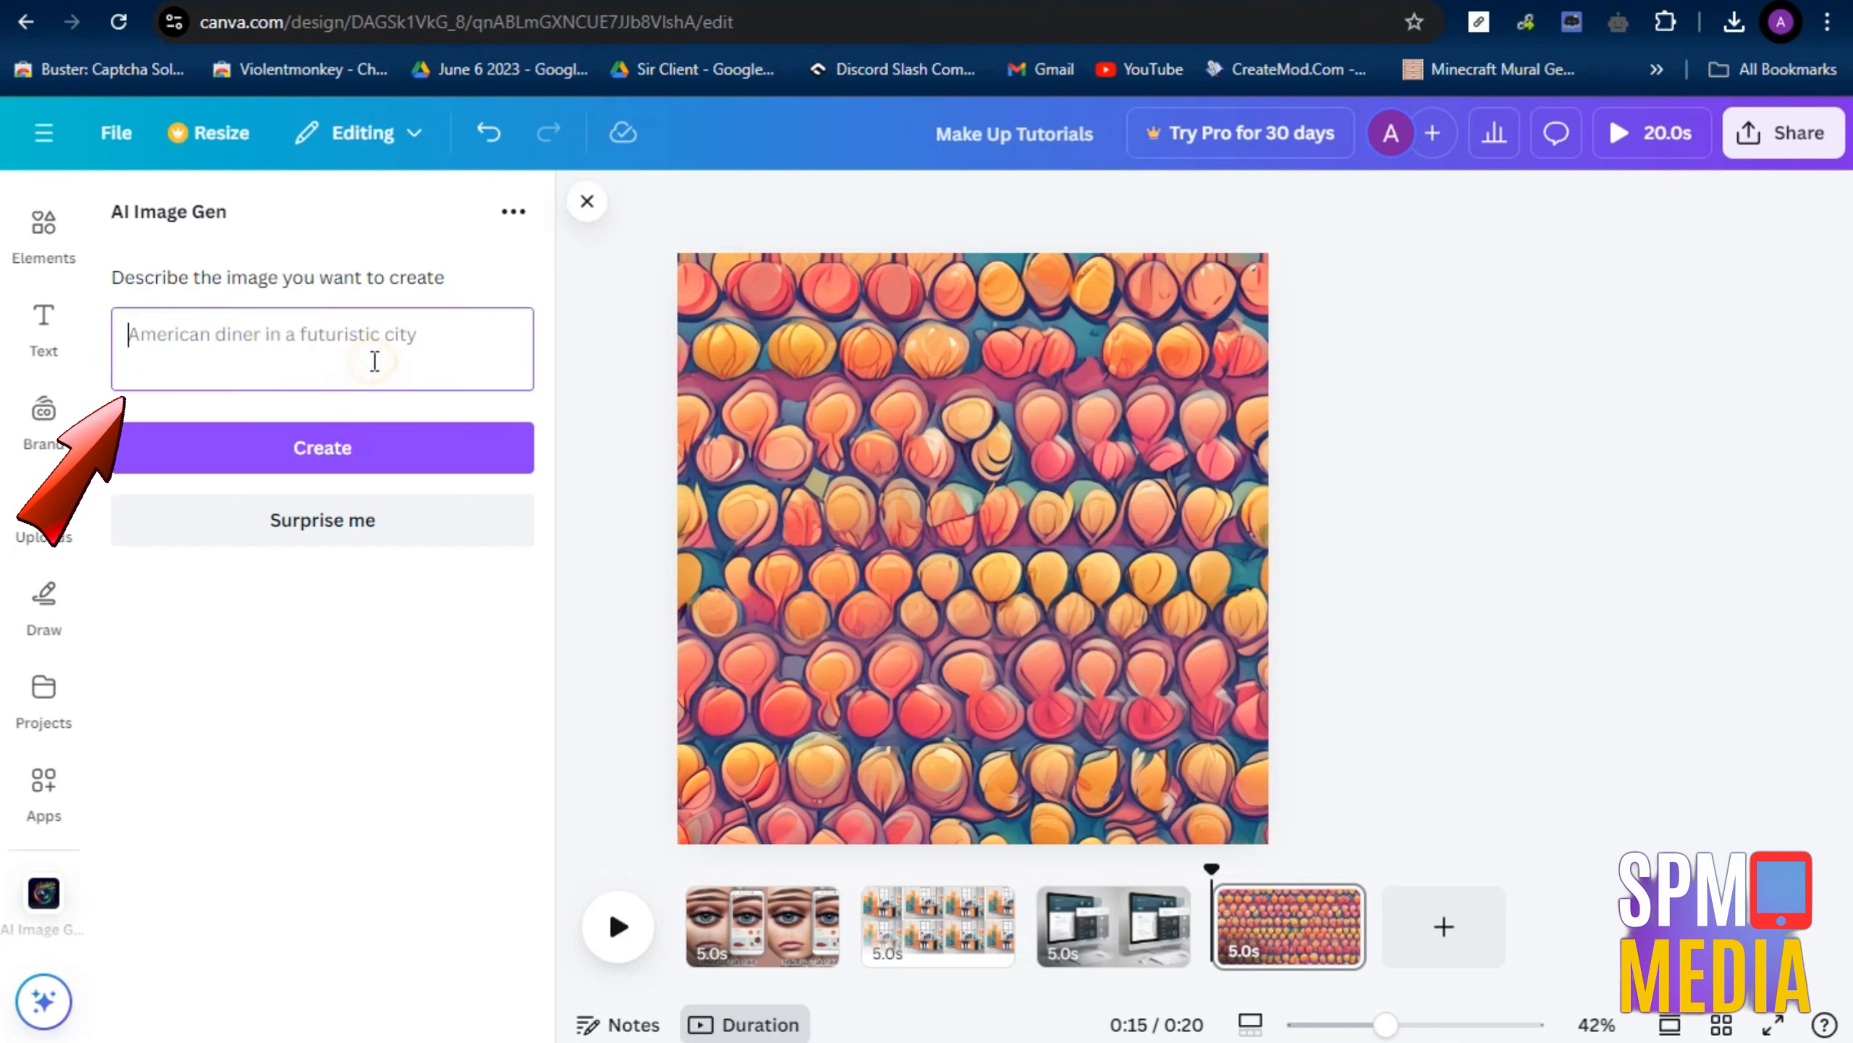
pyautogui.write('Wallpaper')
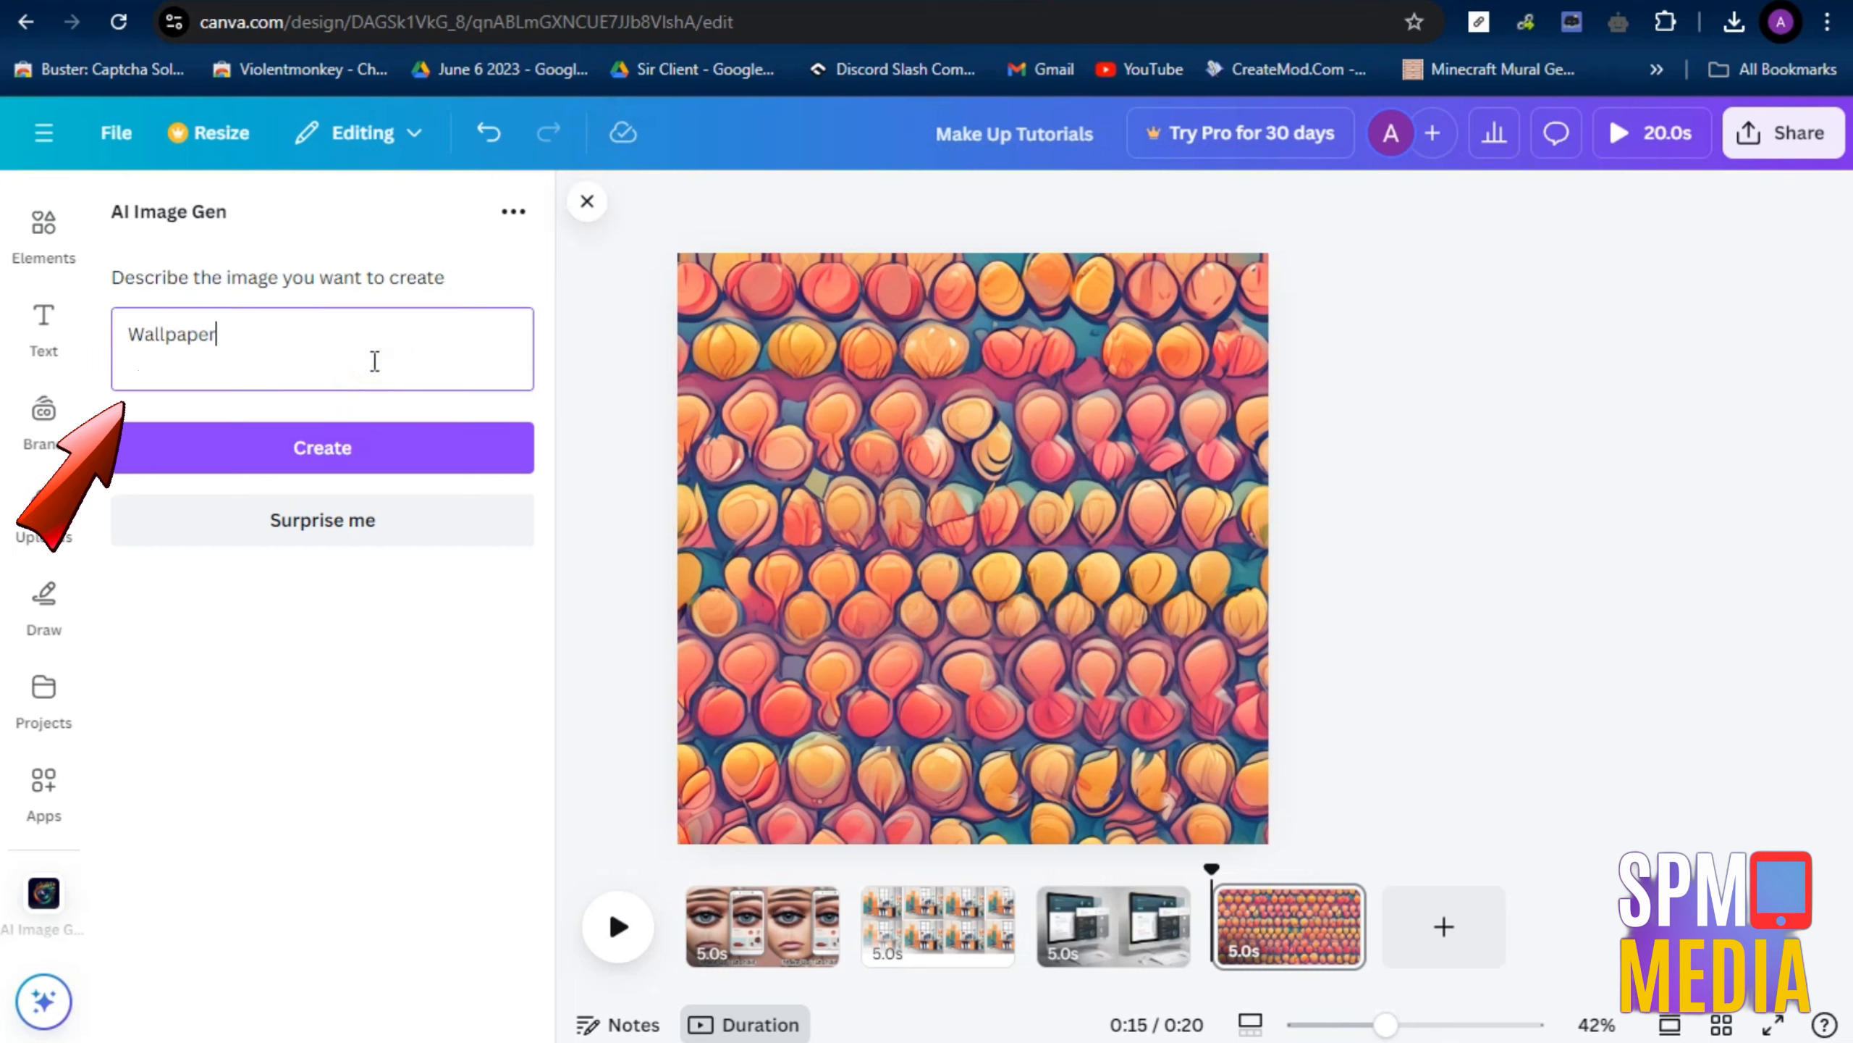
pyautogui.write(' for iph')
pyautogui.write('one')
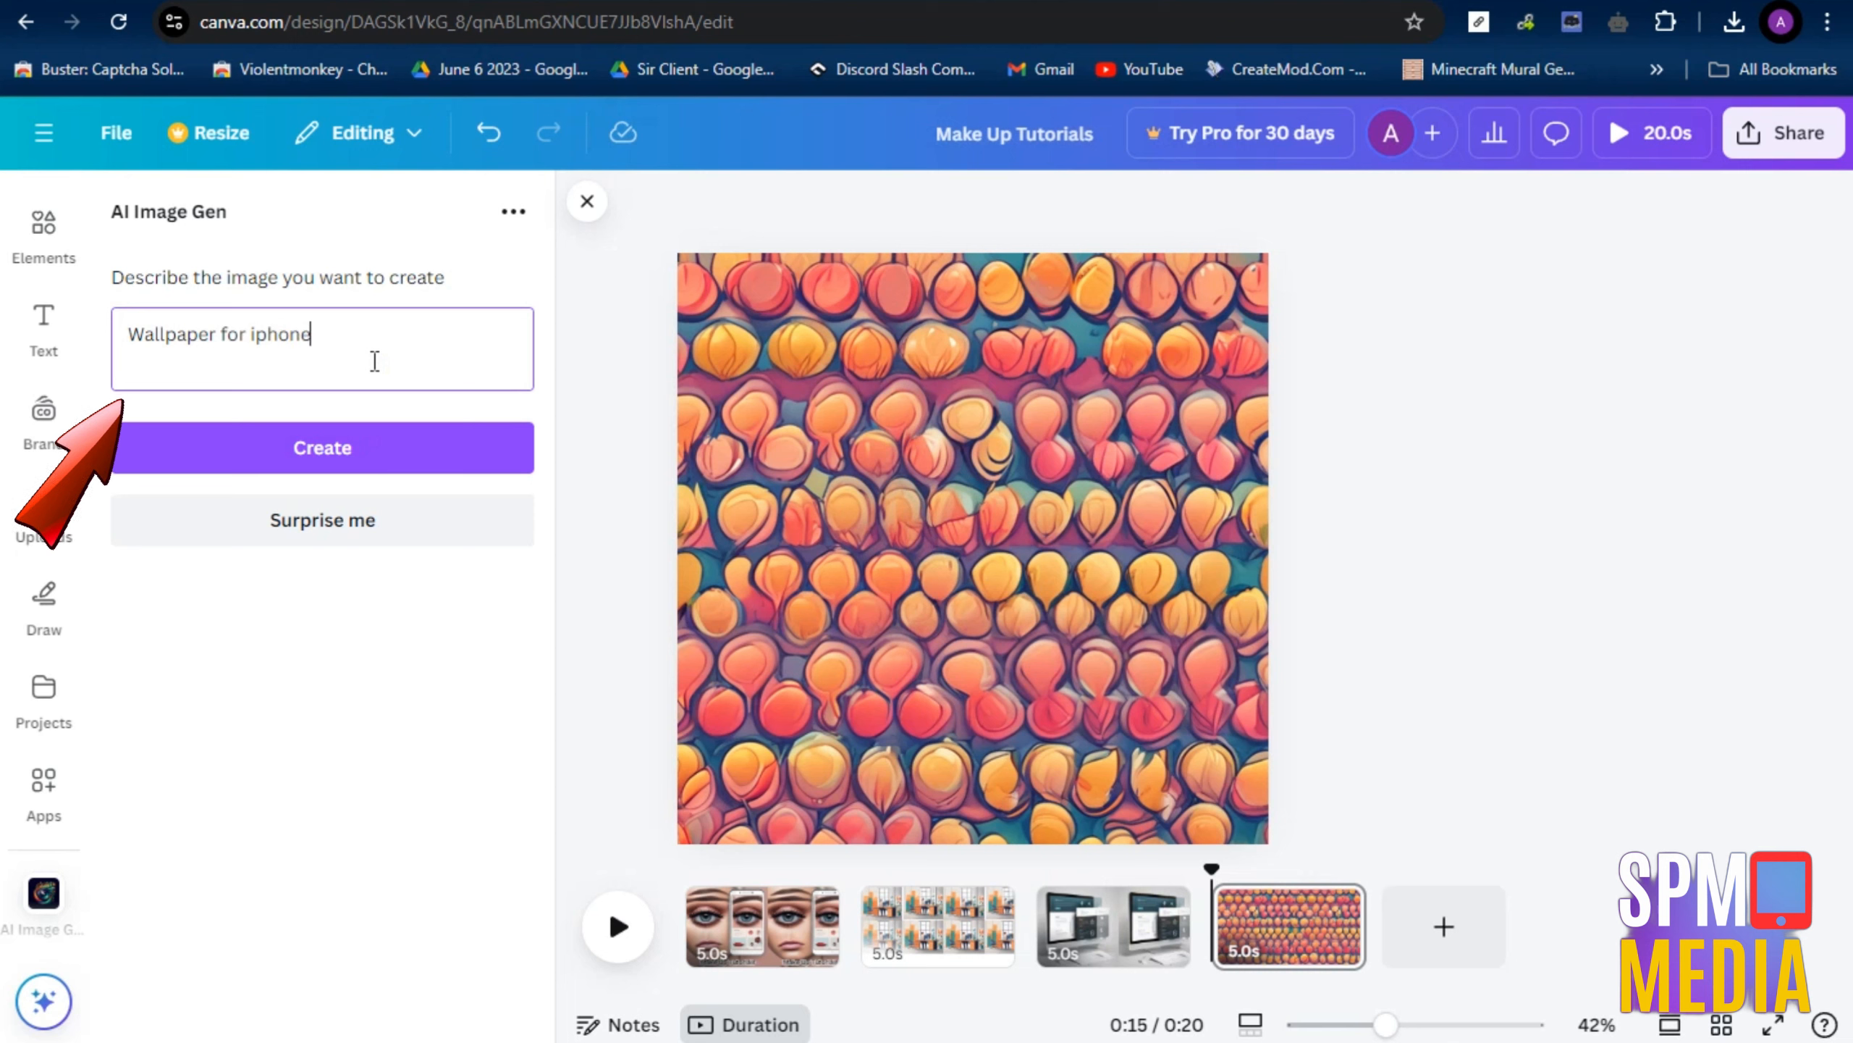
pyautogui.write('s anime theme')
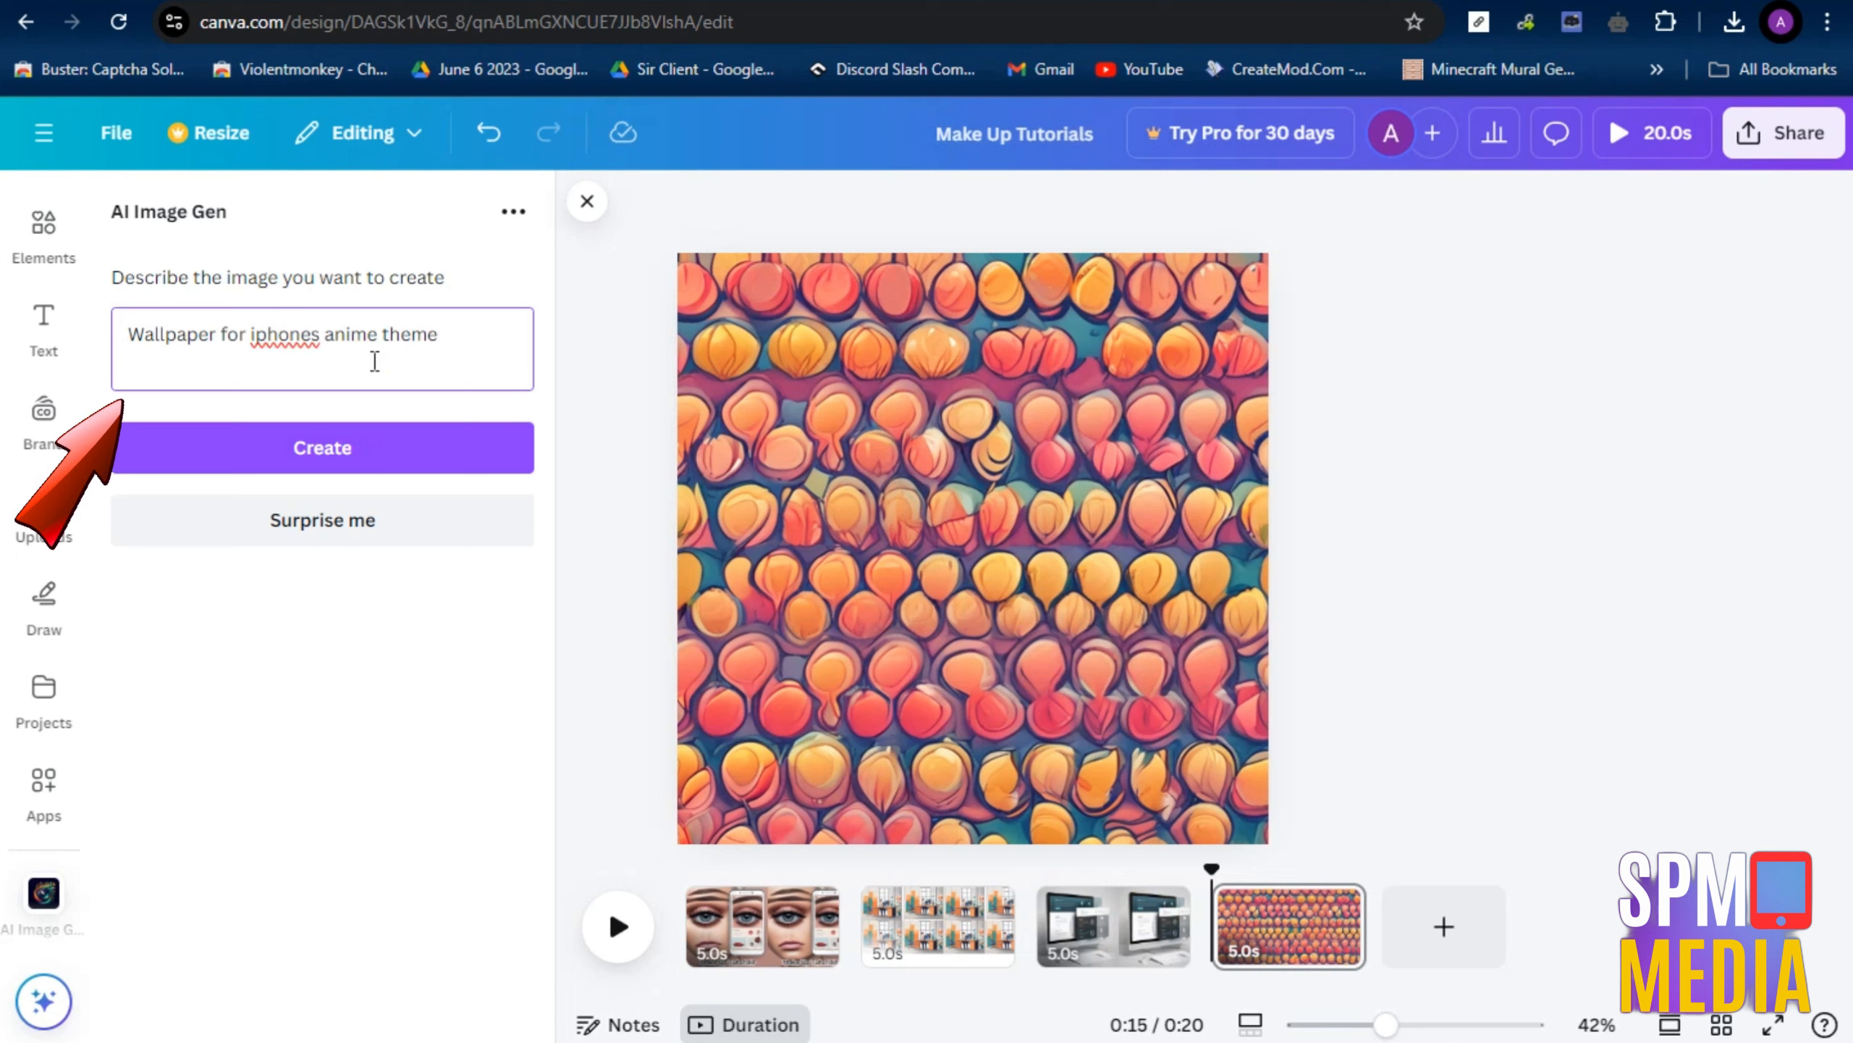
pyautogui.click(333, 461)
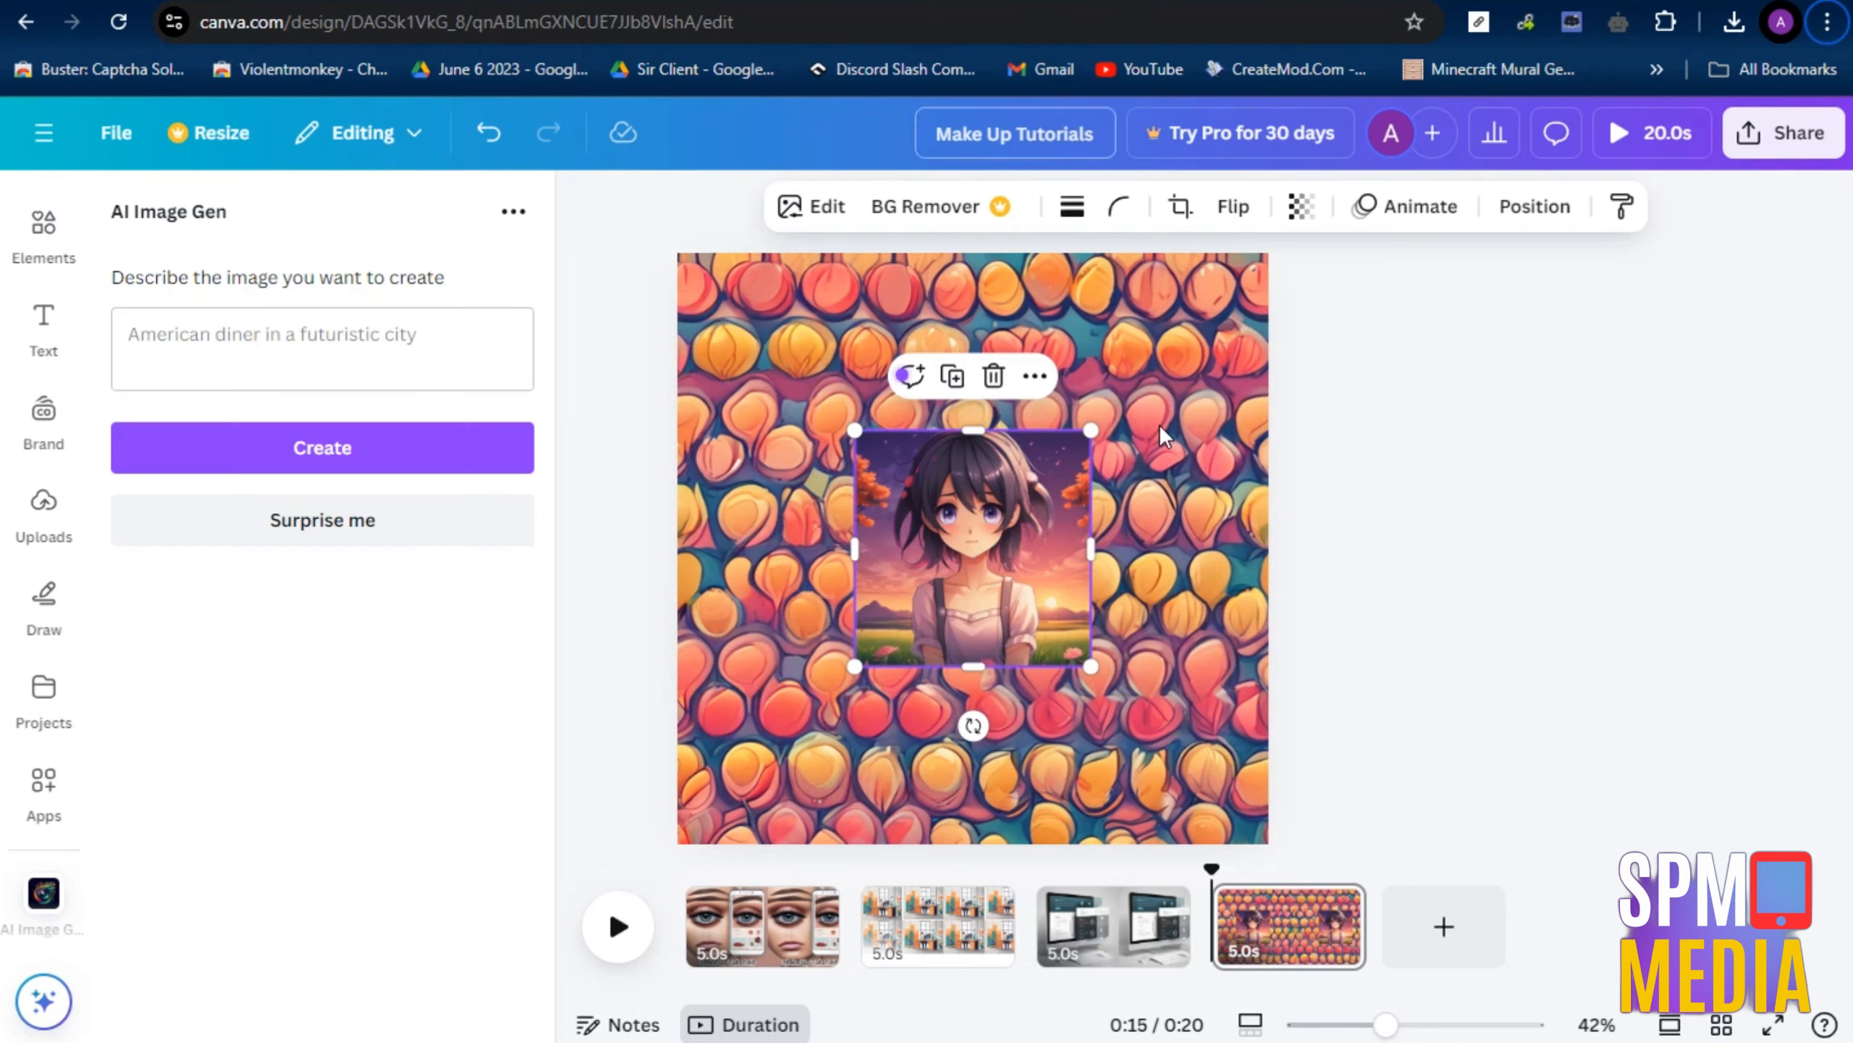
# Delete the fourth page's patterned background and set the anime girl image as the background instead
pyautogui.click(1157, 422)
pyautogui.press('Delete')
pyautogui.click(944, 552)
pyautogui.rightClick(944, 552)
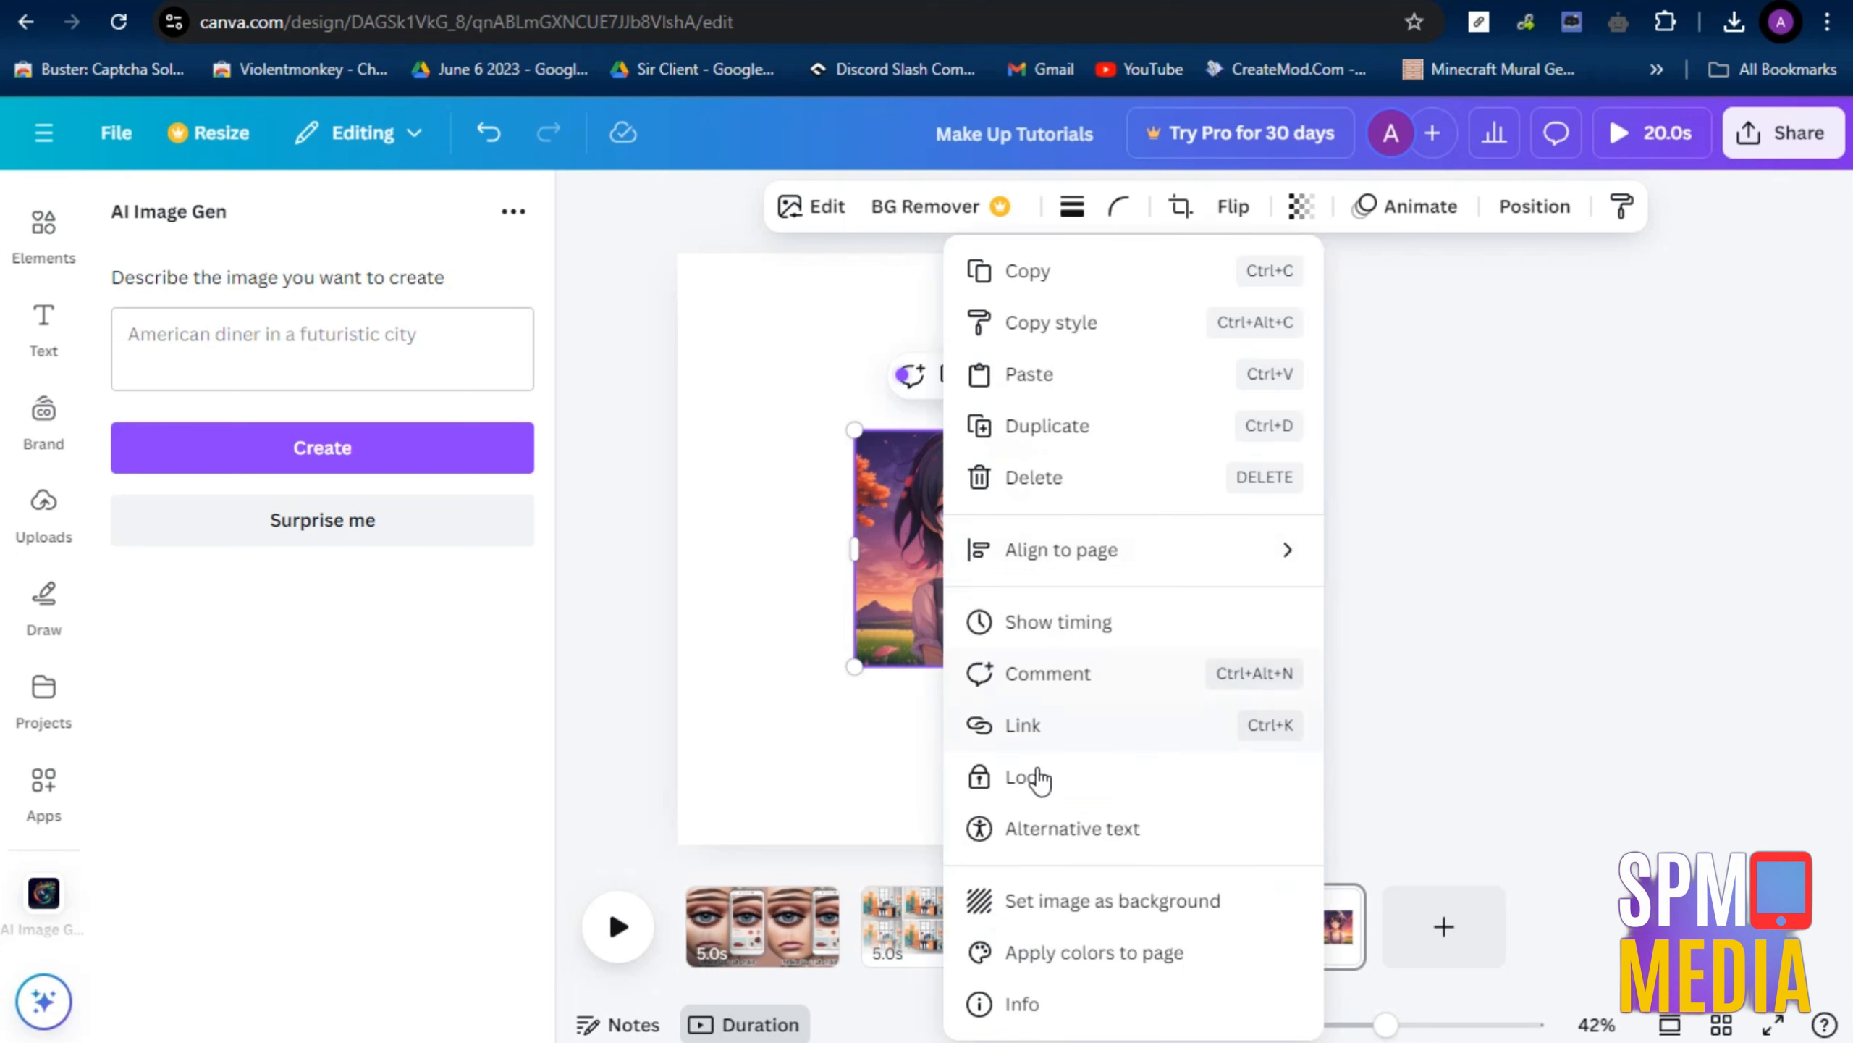
pyautogui.click(1059, 902)
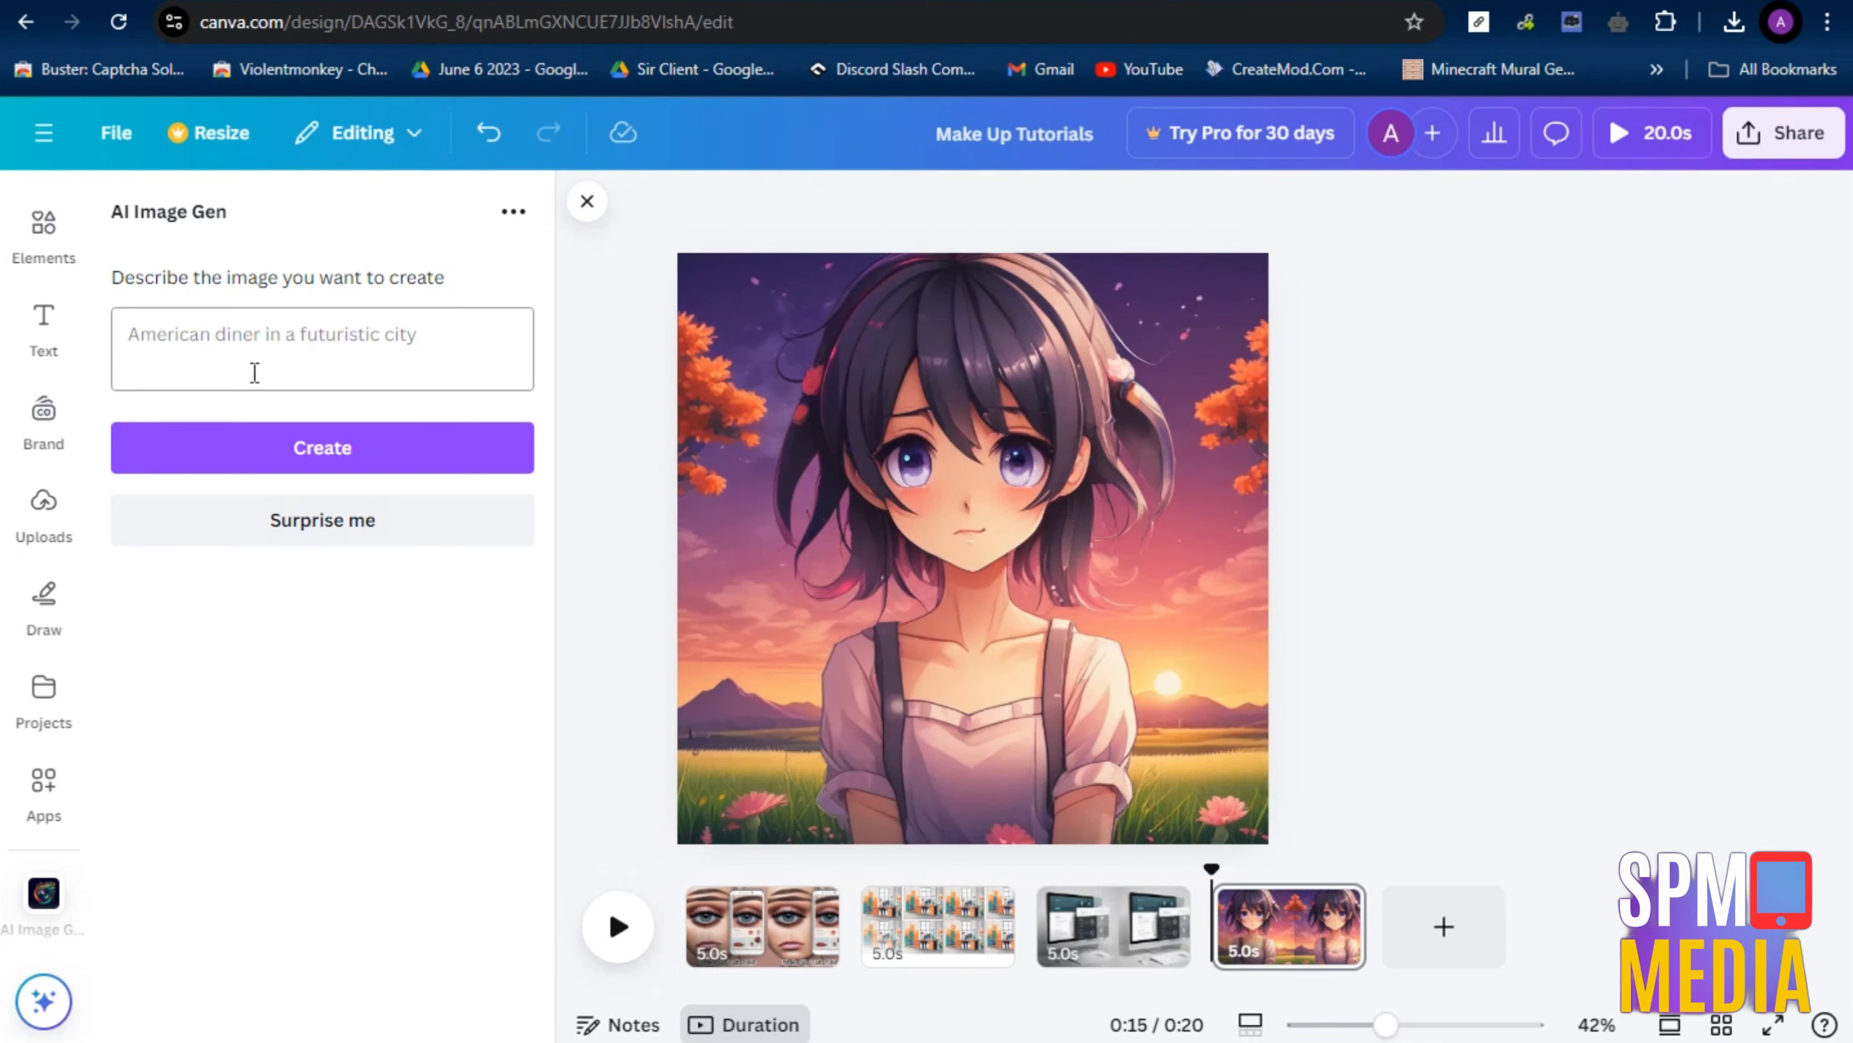
# Generate one more image with AI Image Gen and replace the fourth page's anime background with it
pyautogui.click(338, 470)
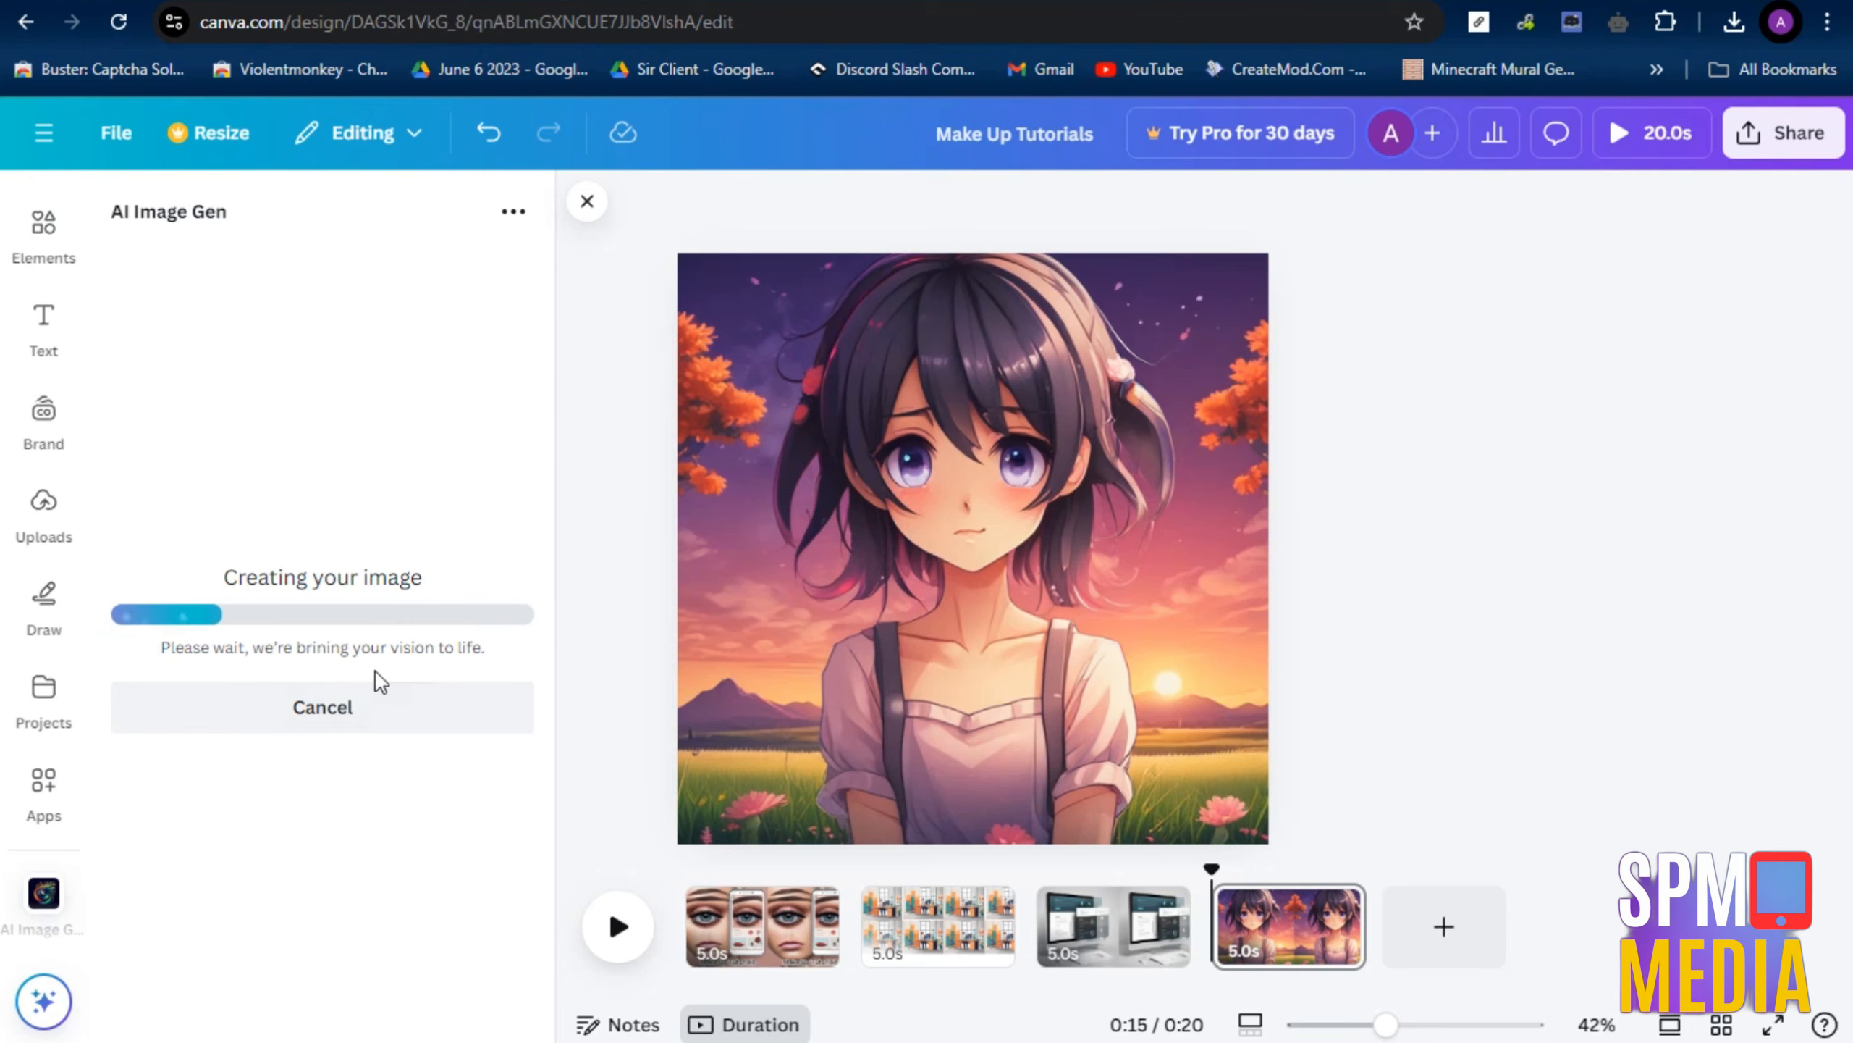
pyautogui.rightClick(982, 501)
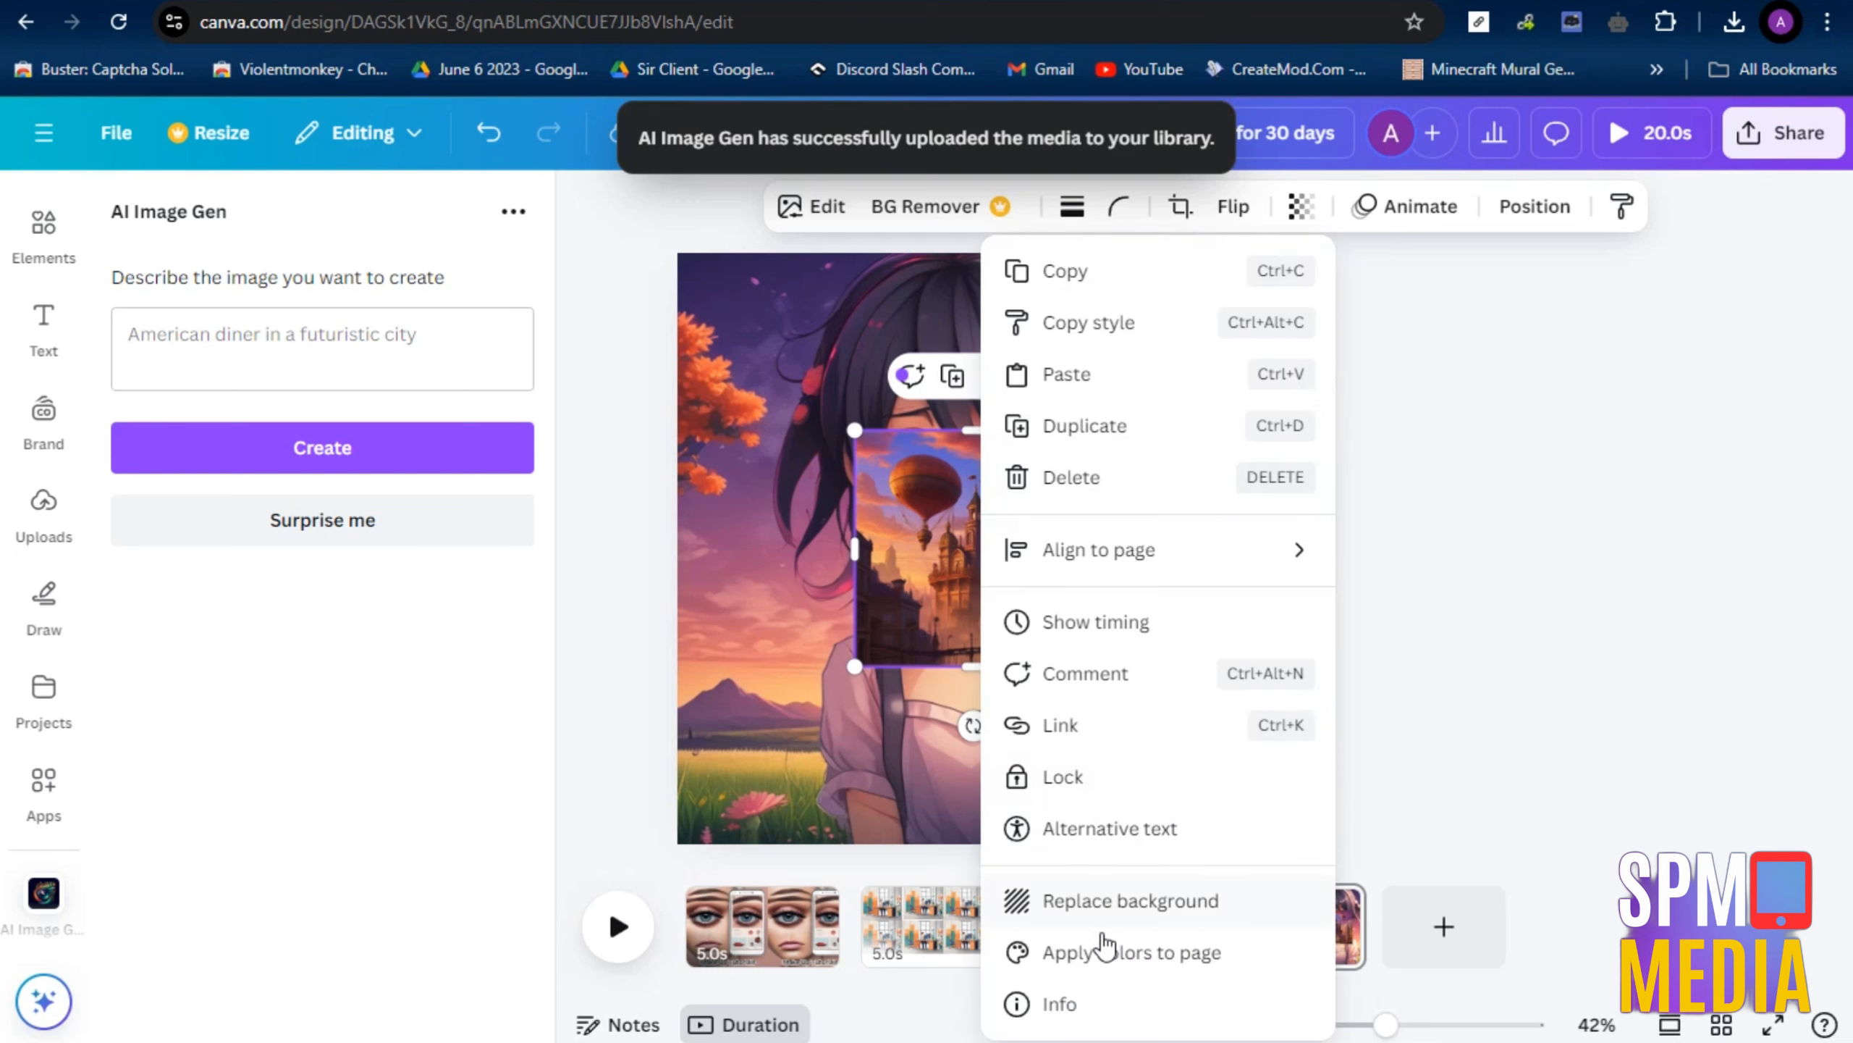
pyautogui.click(1168, 901)
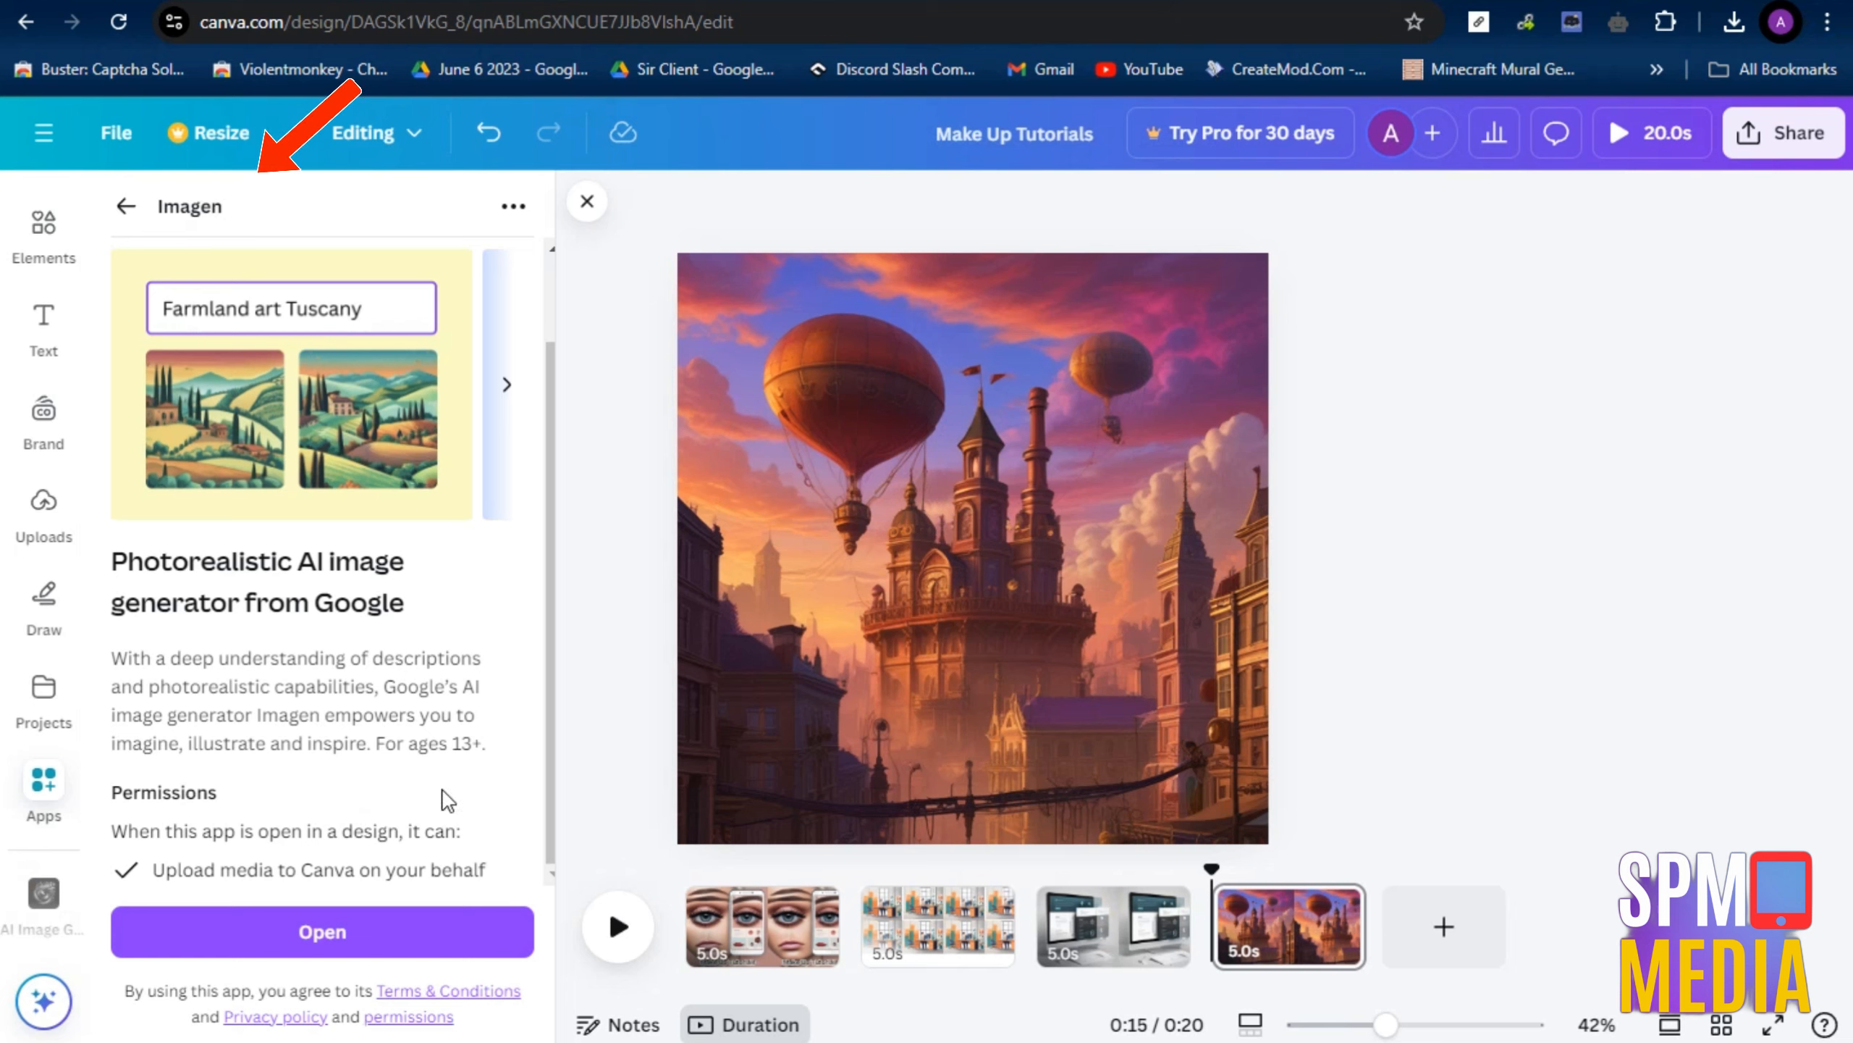
# Open the Imagen app and paste the step-by-step tutorial image prompt for the blank fifth page
pyautogui.click(337, 930)
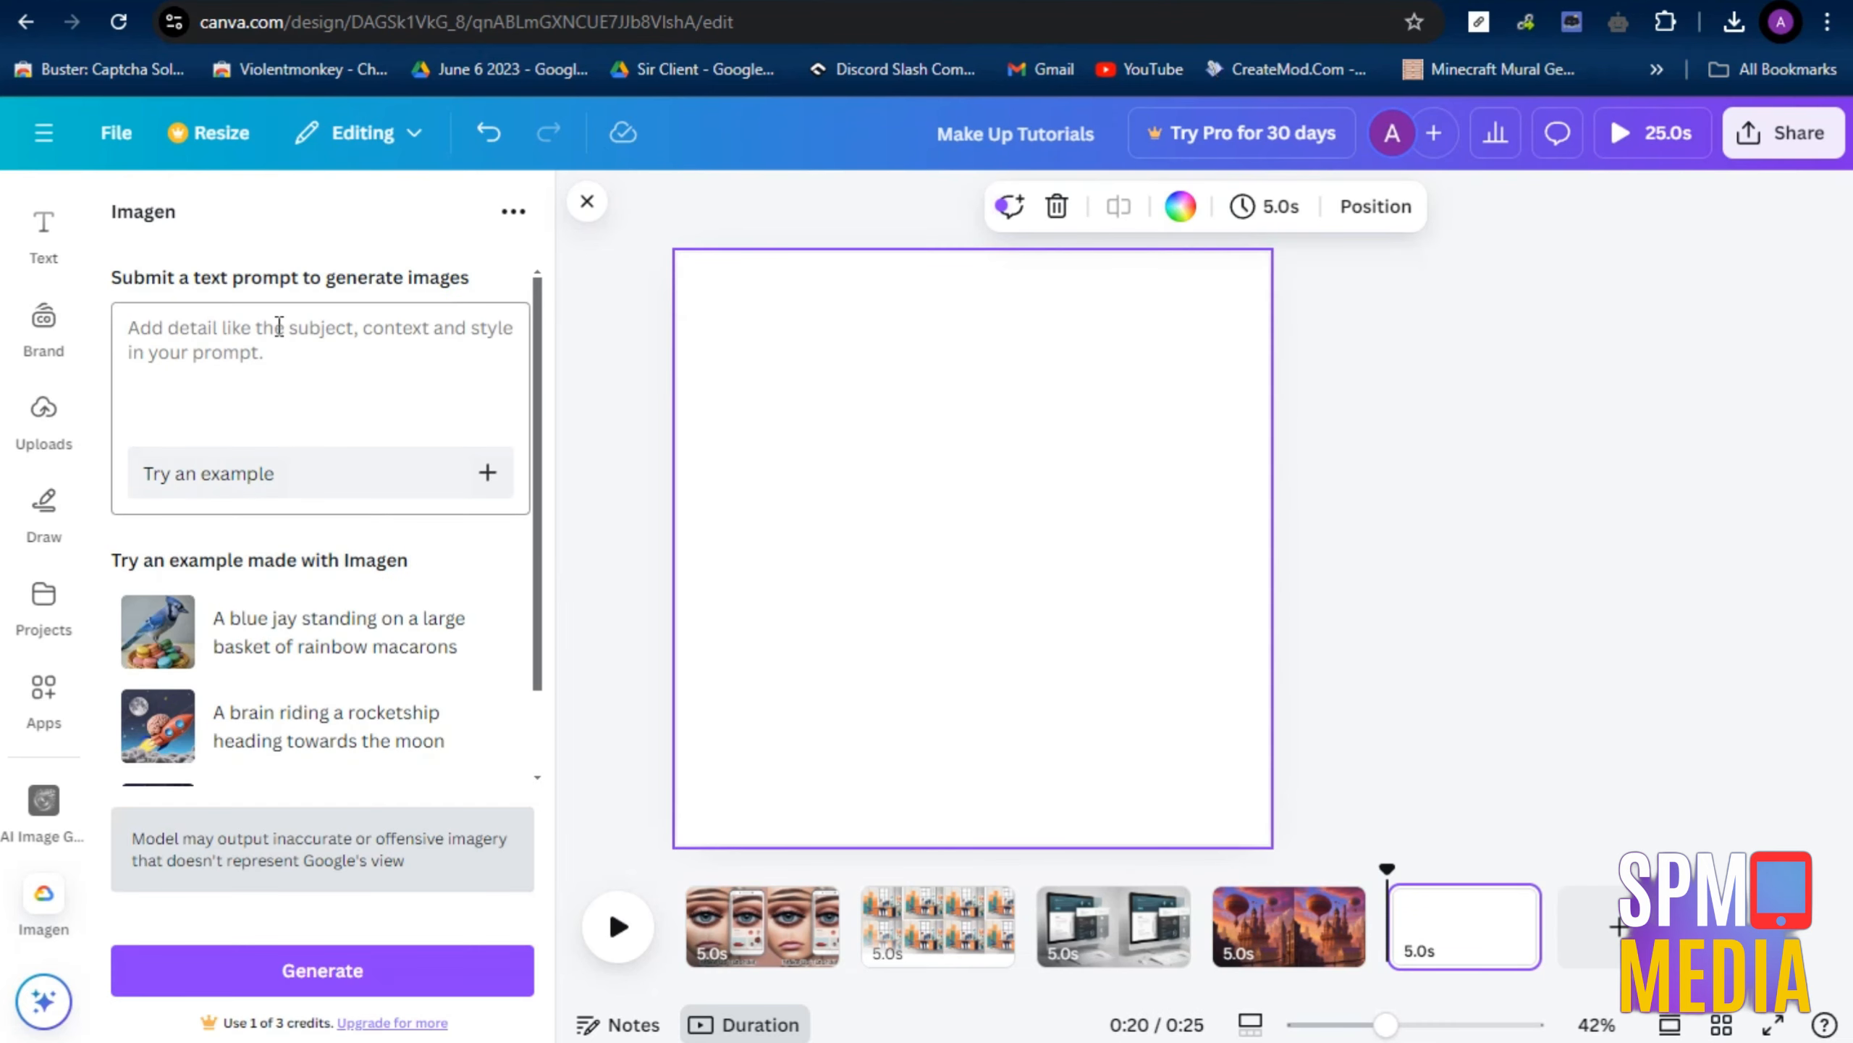
pyautogui.click(301, 347)
pyautogui.hotkey('ctrl', 'v')
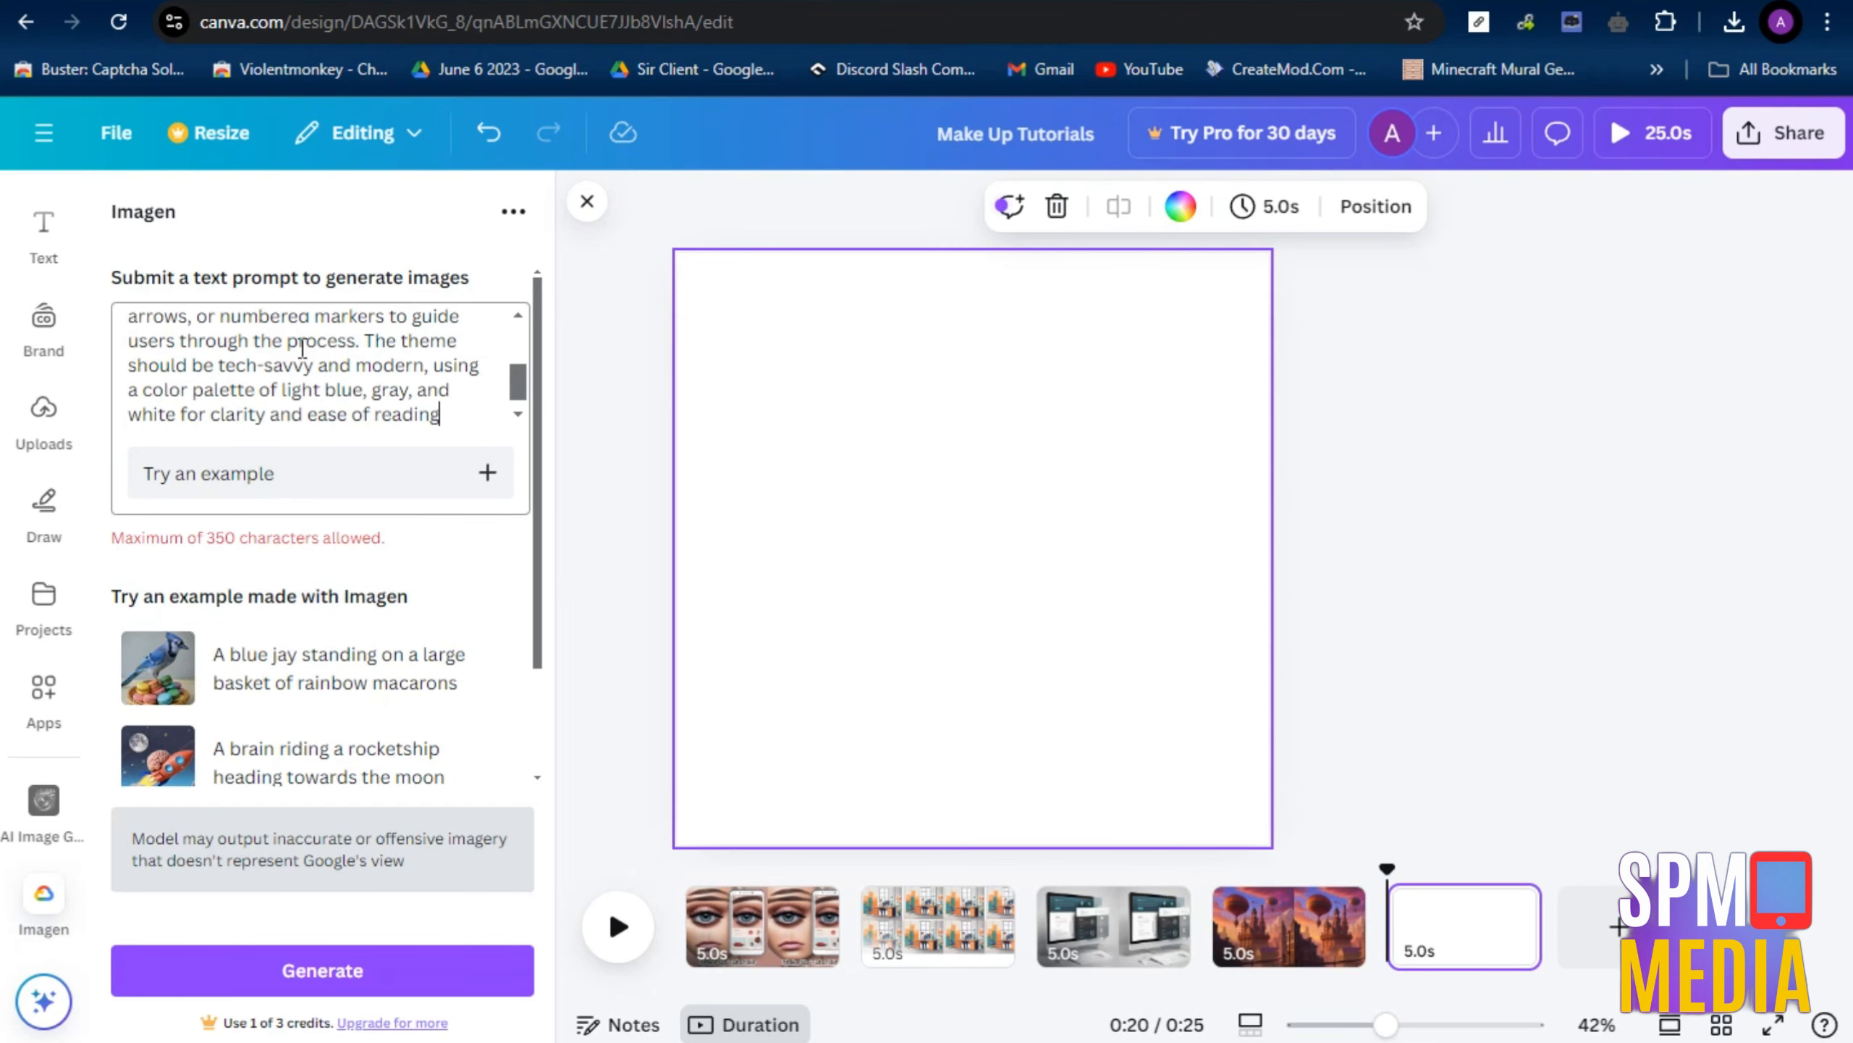
pyautogui.scroll(5, 331, 395)
pyautogui.scroll(-2, 331, 407)
pyautogui.scroll(-4, 331, 407)
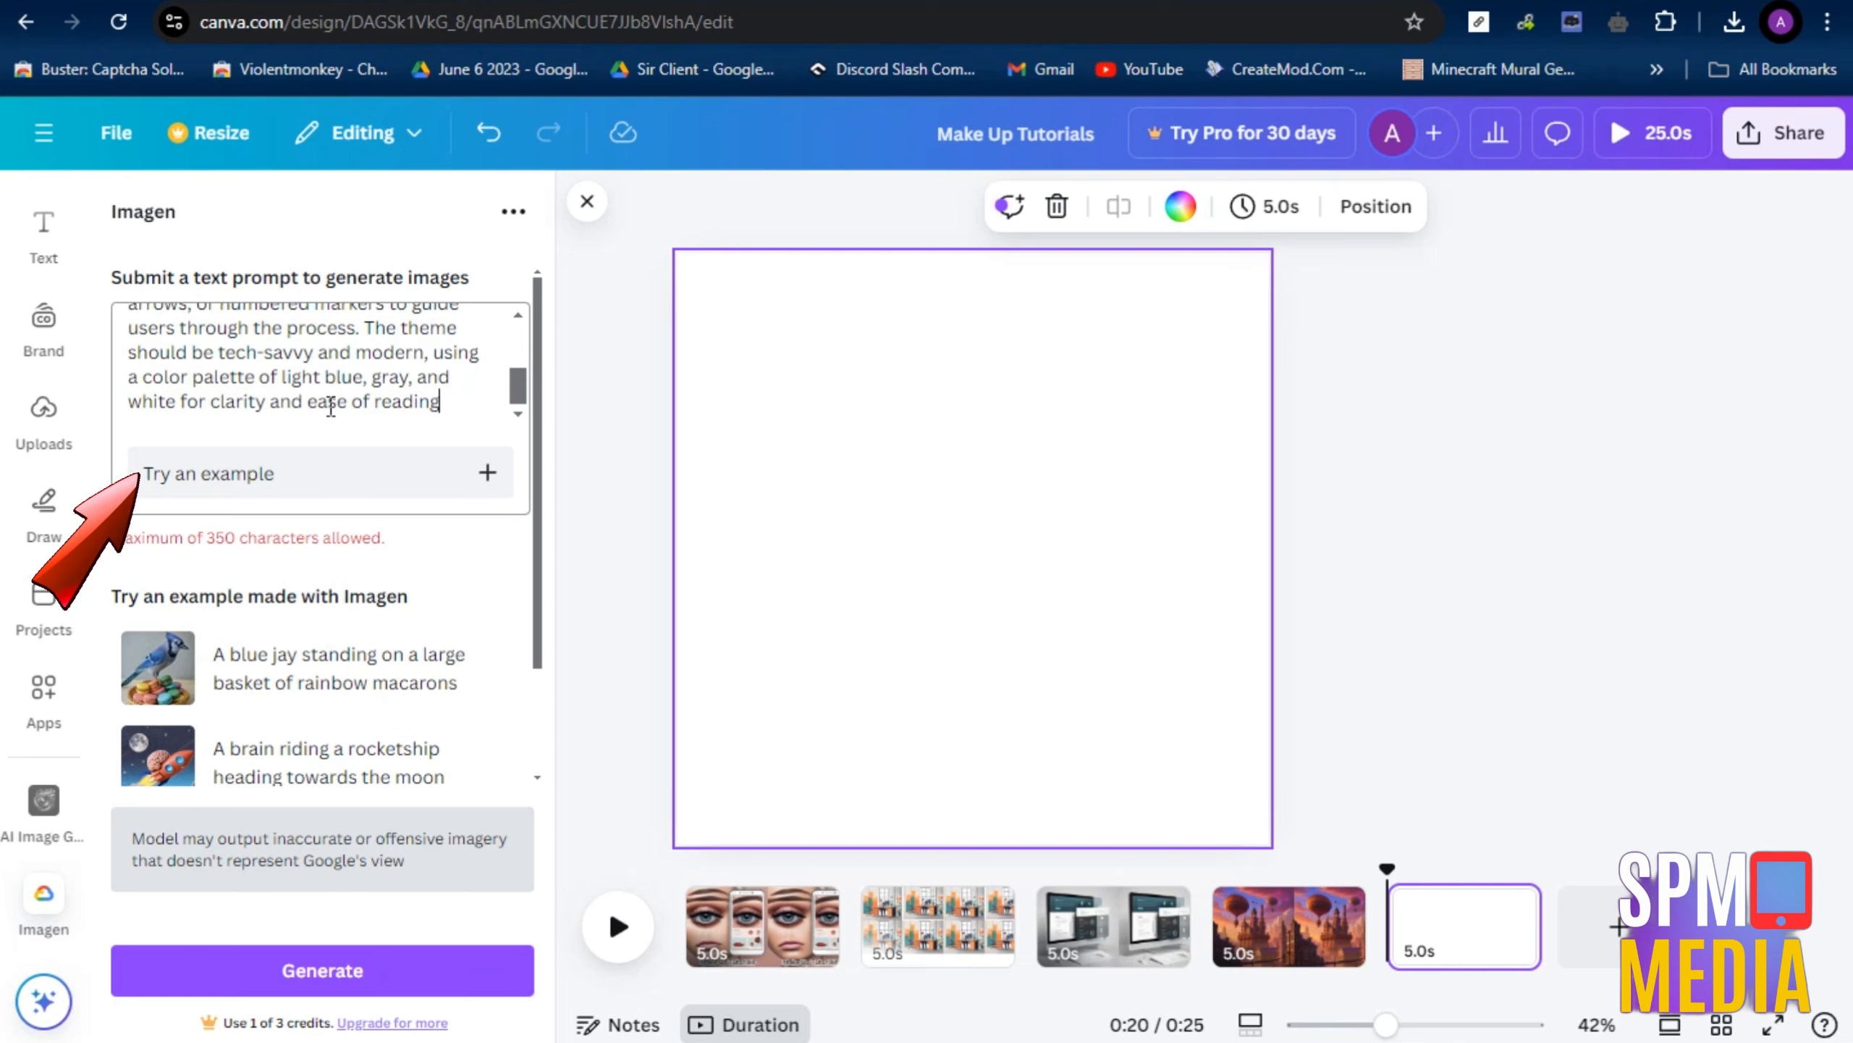
pyautogui.scroll(2, 343, 398)
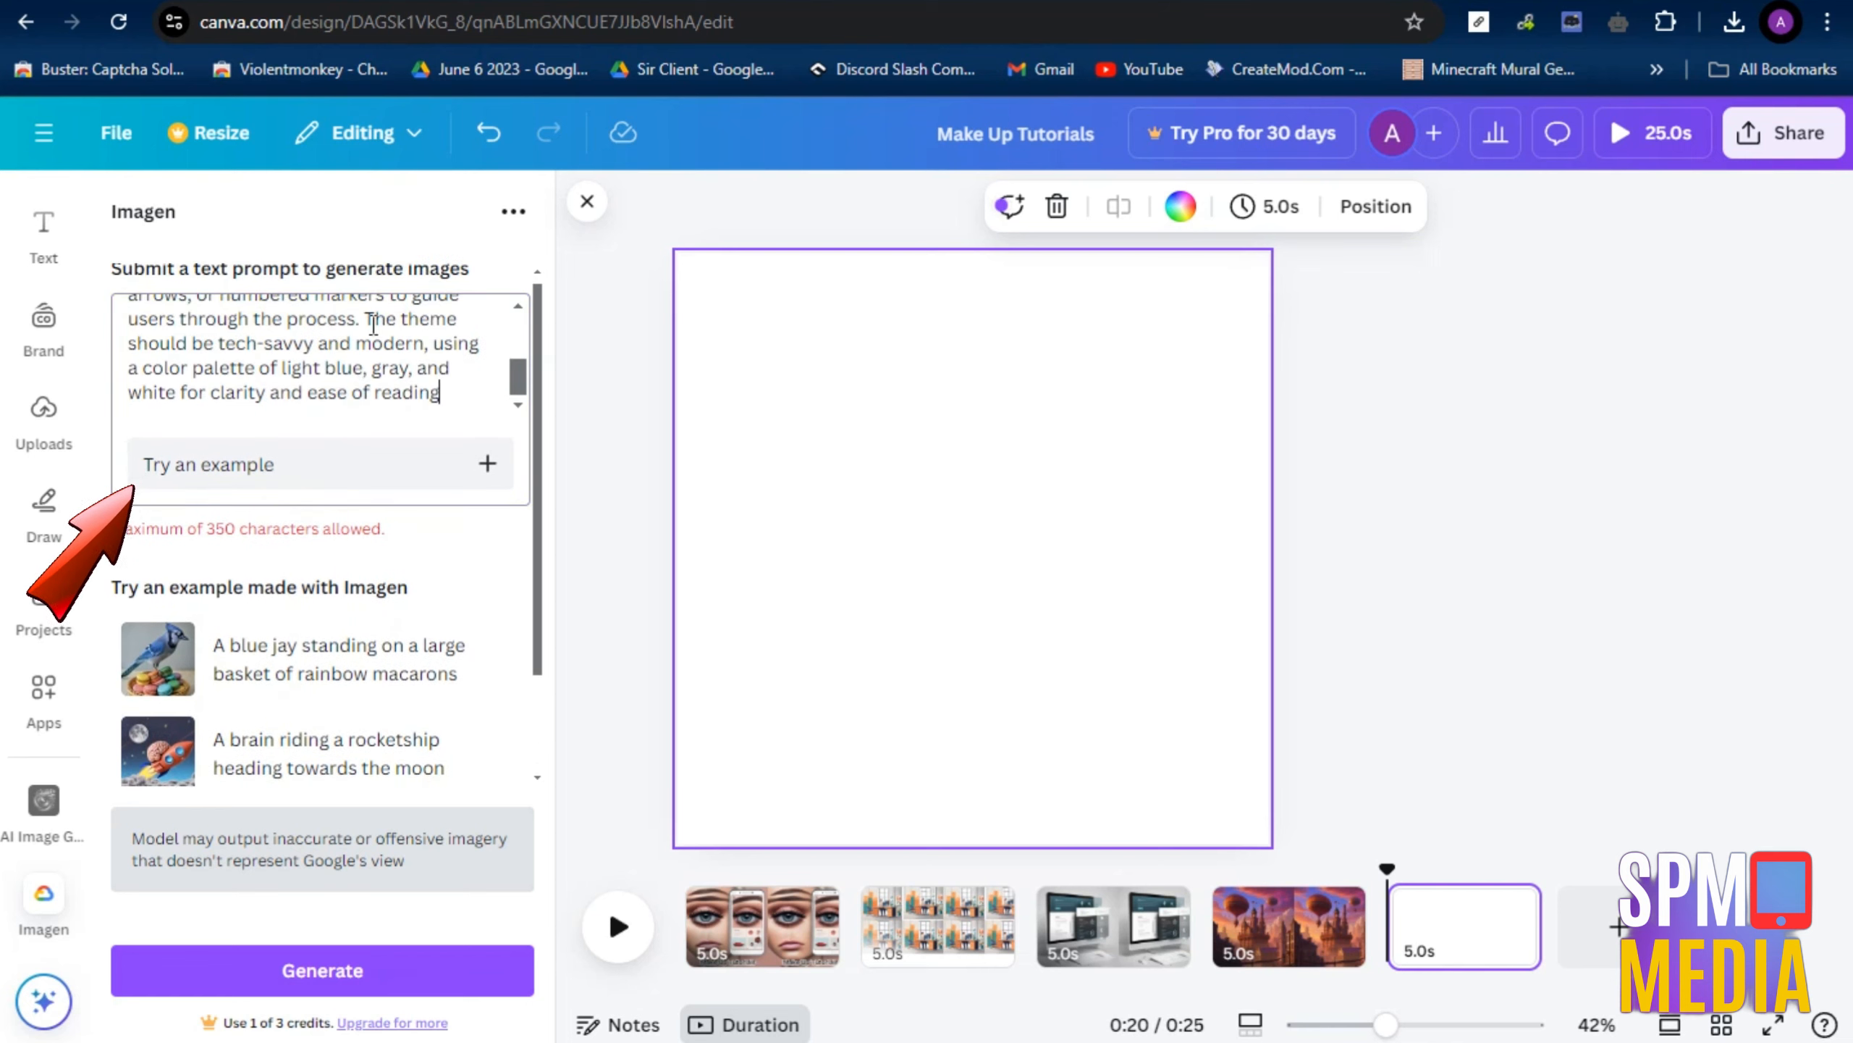
# Shorten the Imagen prompt so it ends at "tech-savvy and modern" and generate the images
pyautogui.moveTo(364, 319); pyautogui.dragTo(442, 394)
pyautogui.click(383, 362)
pyautogui.press('BackSpace')
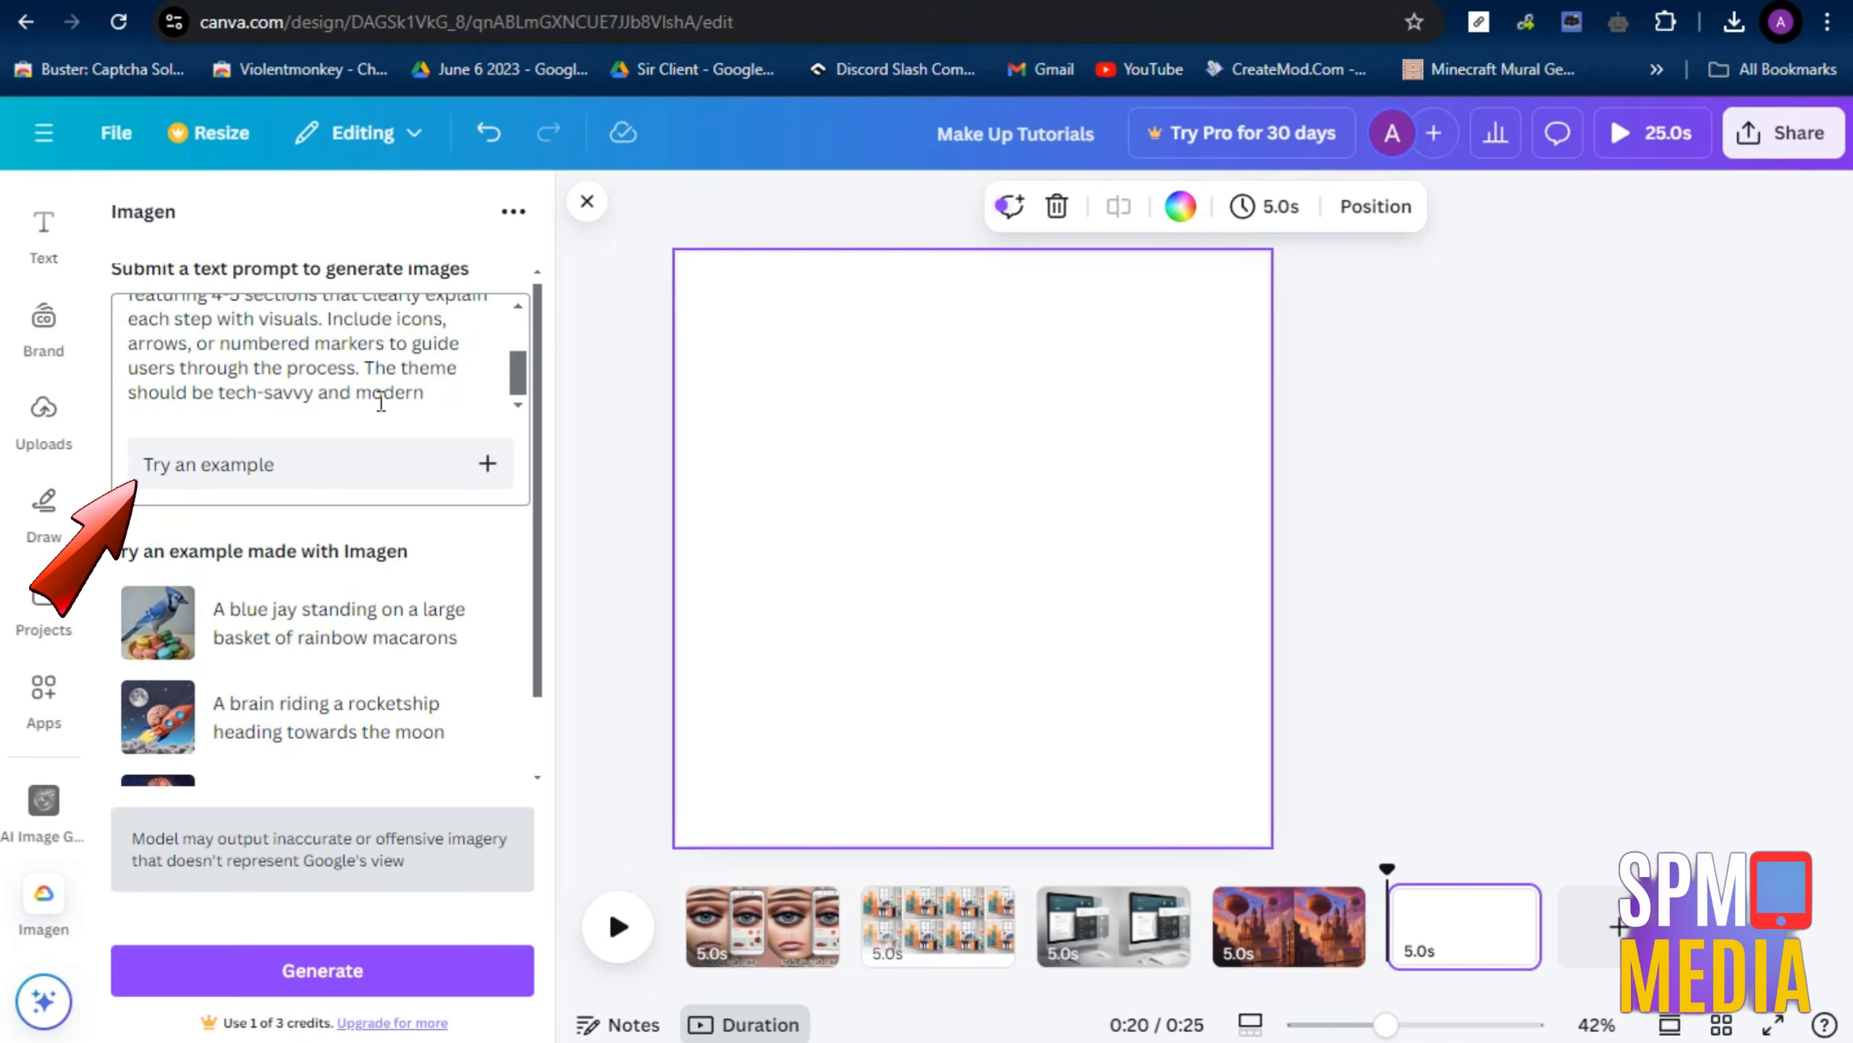
pyautogui.click(336, 982)
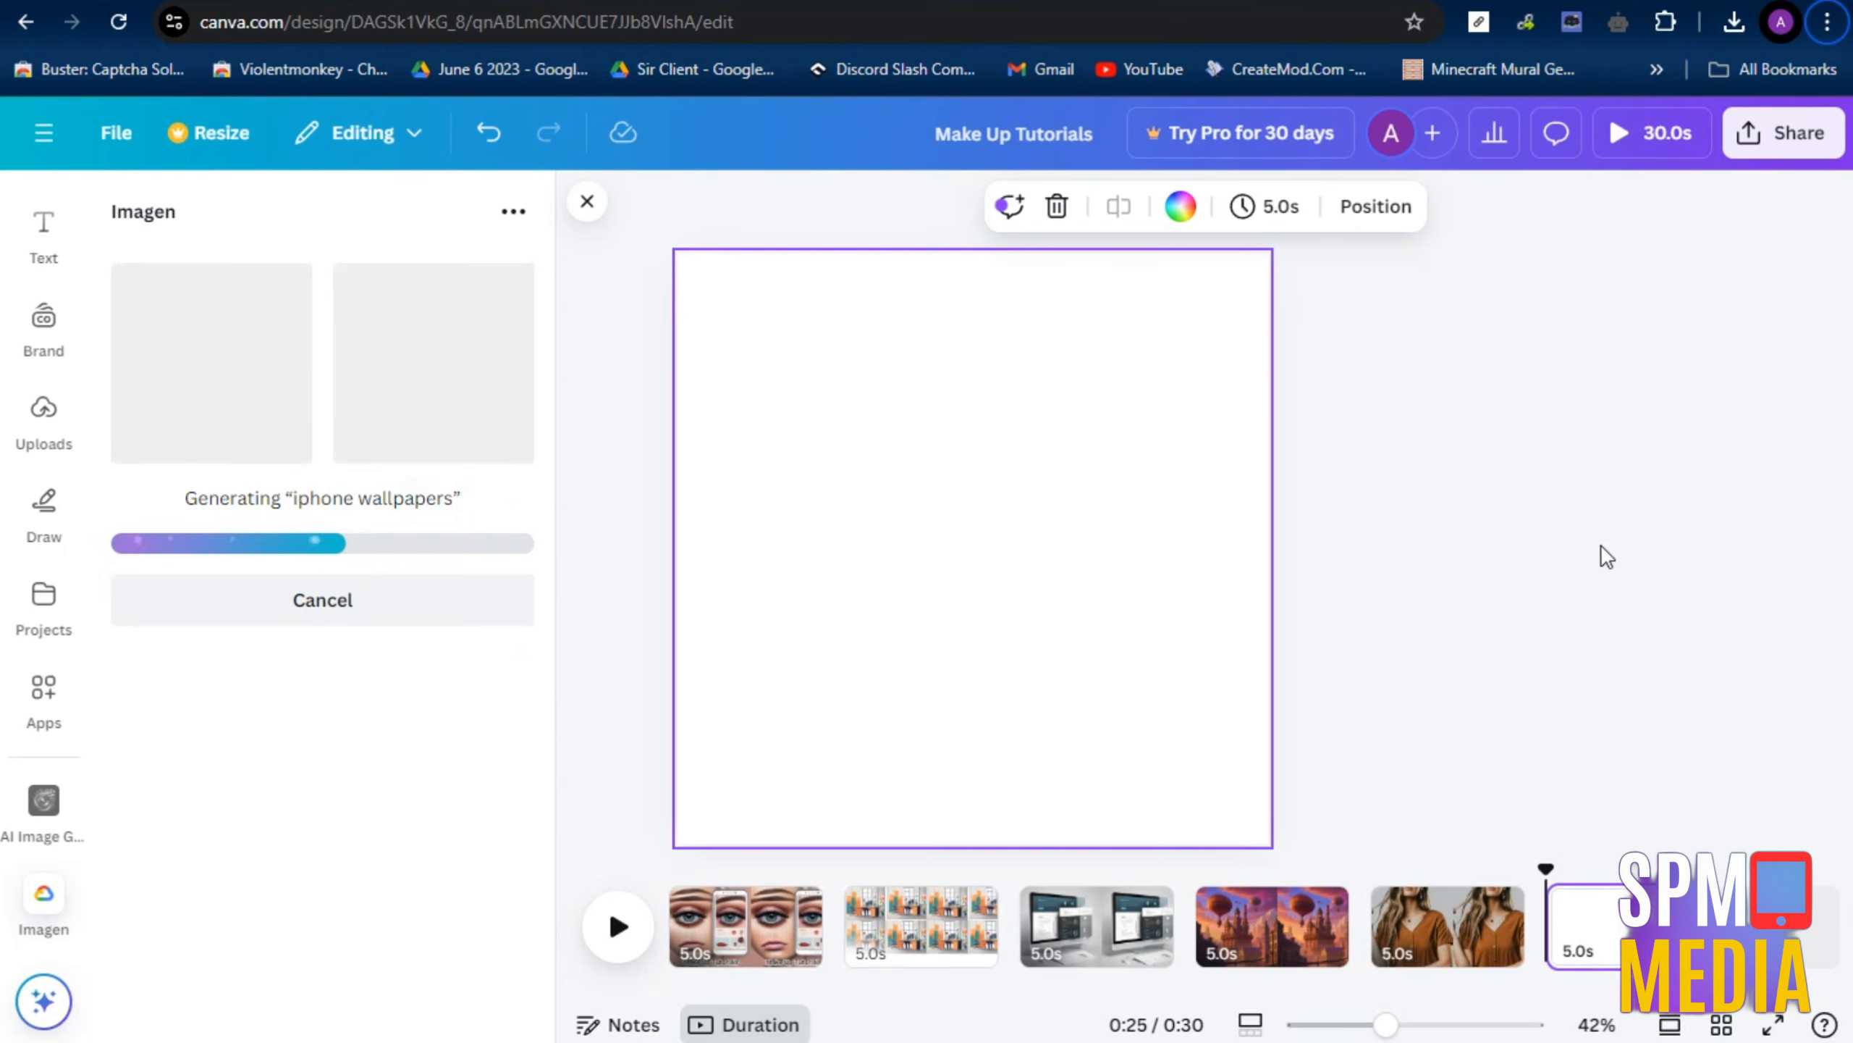
# Add a sixth page, generate "woman hiking mountain" images with Imagen, and fill the page with the image of the hiker in the black hat
pyautogui.click(1601, 546)
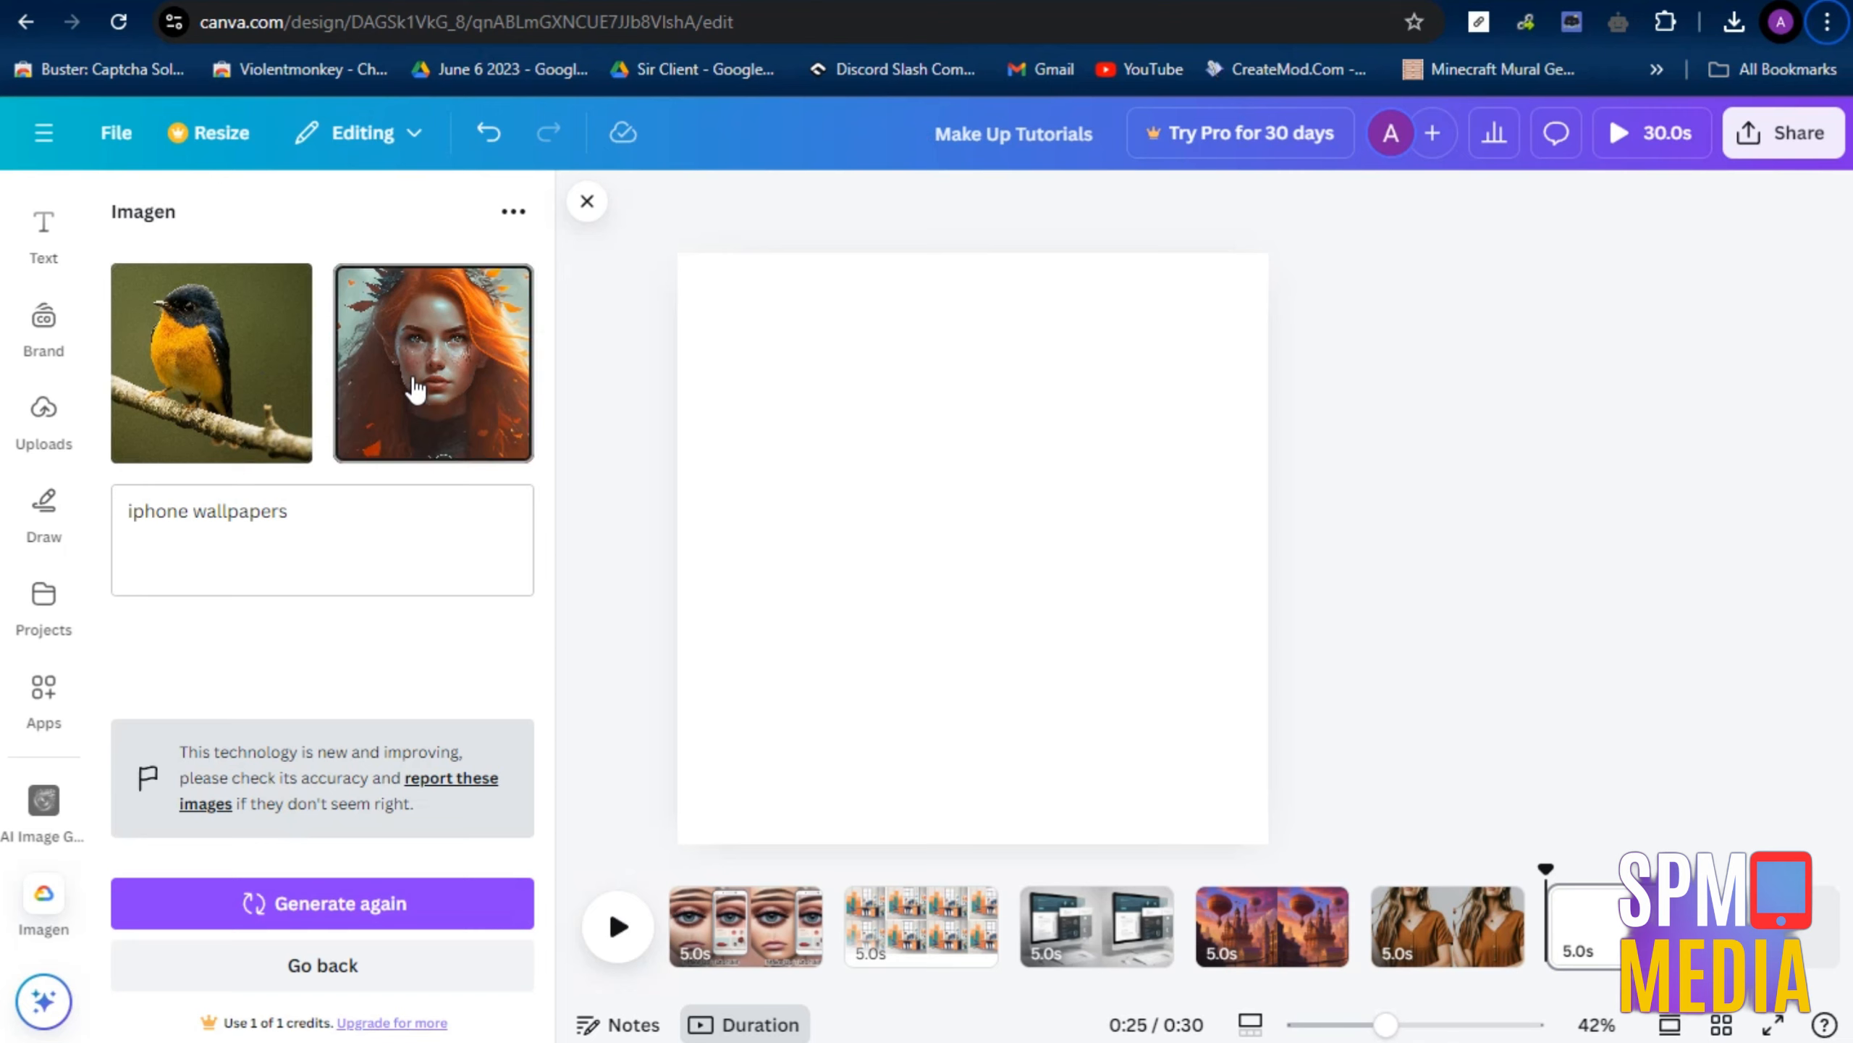
pyautogui.click(314, 516)
pyautogui.hotkey('ctrl', 'a')
pyautogui.write('woman hiking mountain')
pyautogui.press('Return')
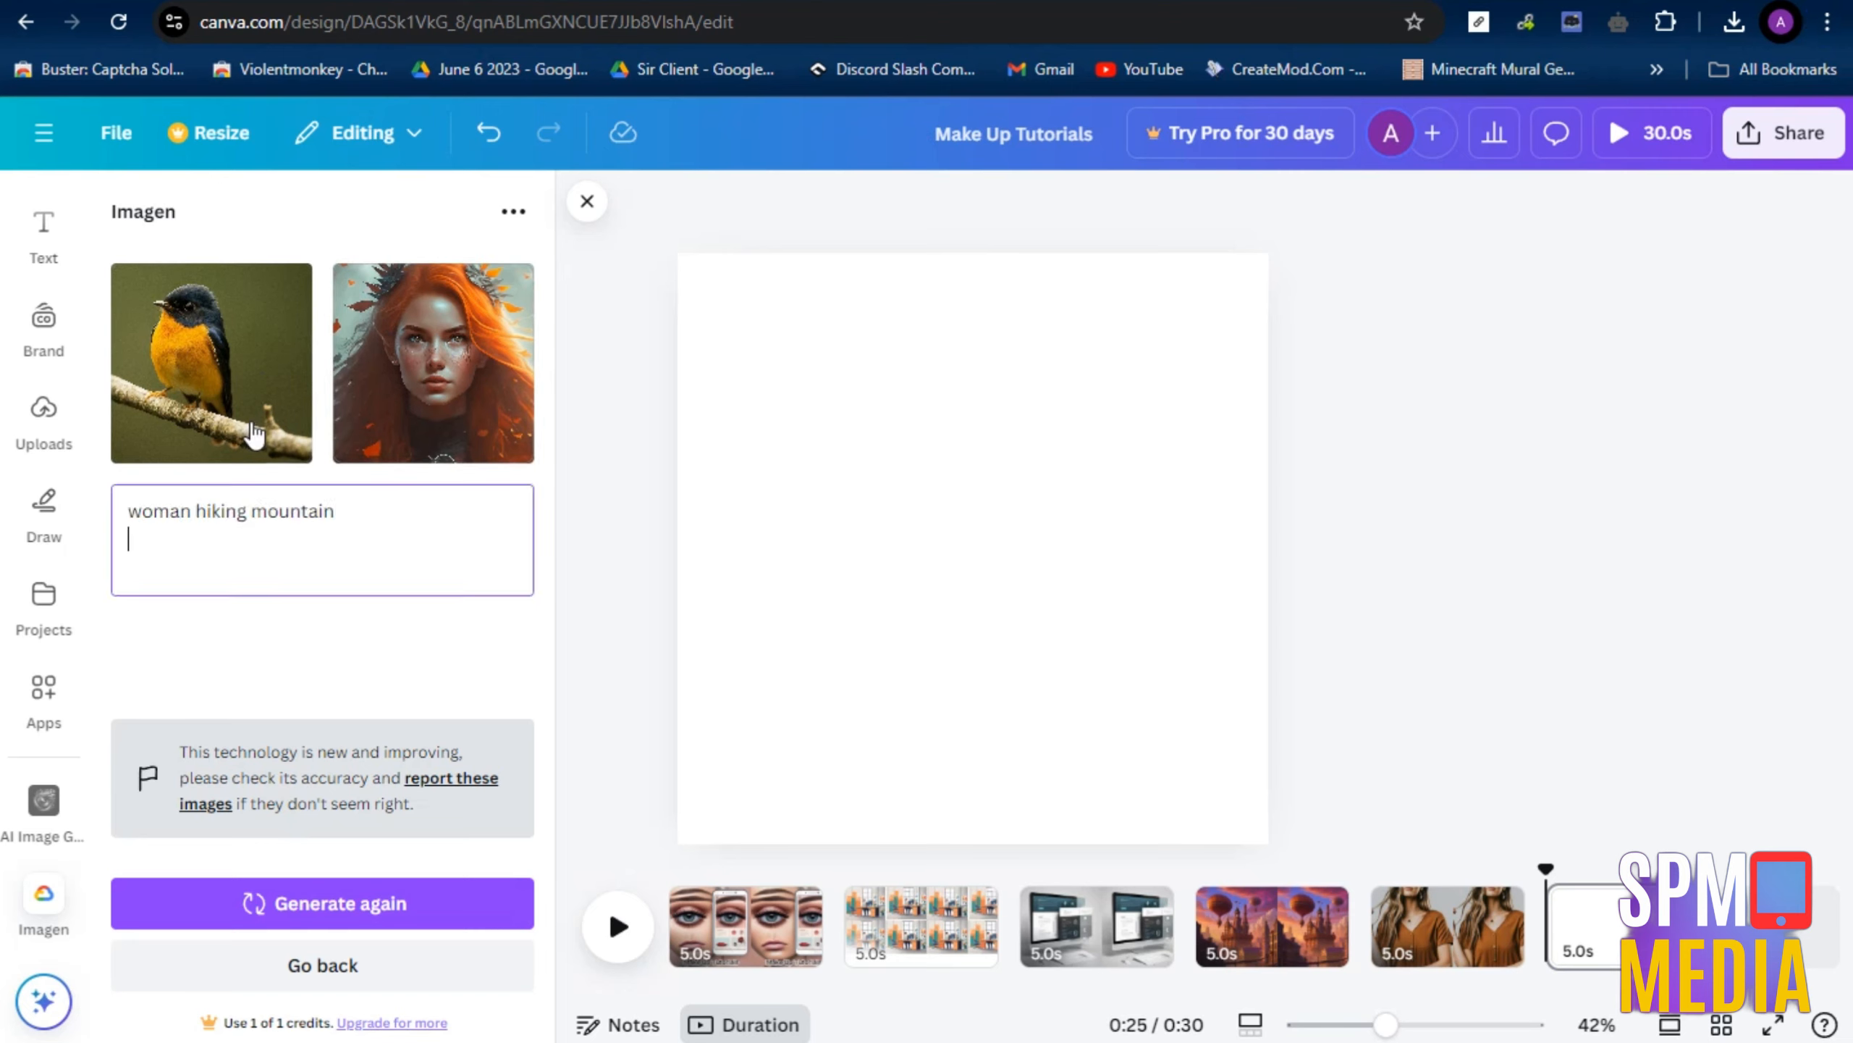
pyautogui.click(369, 902)
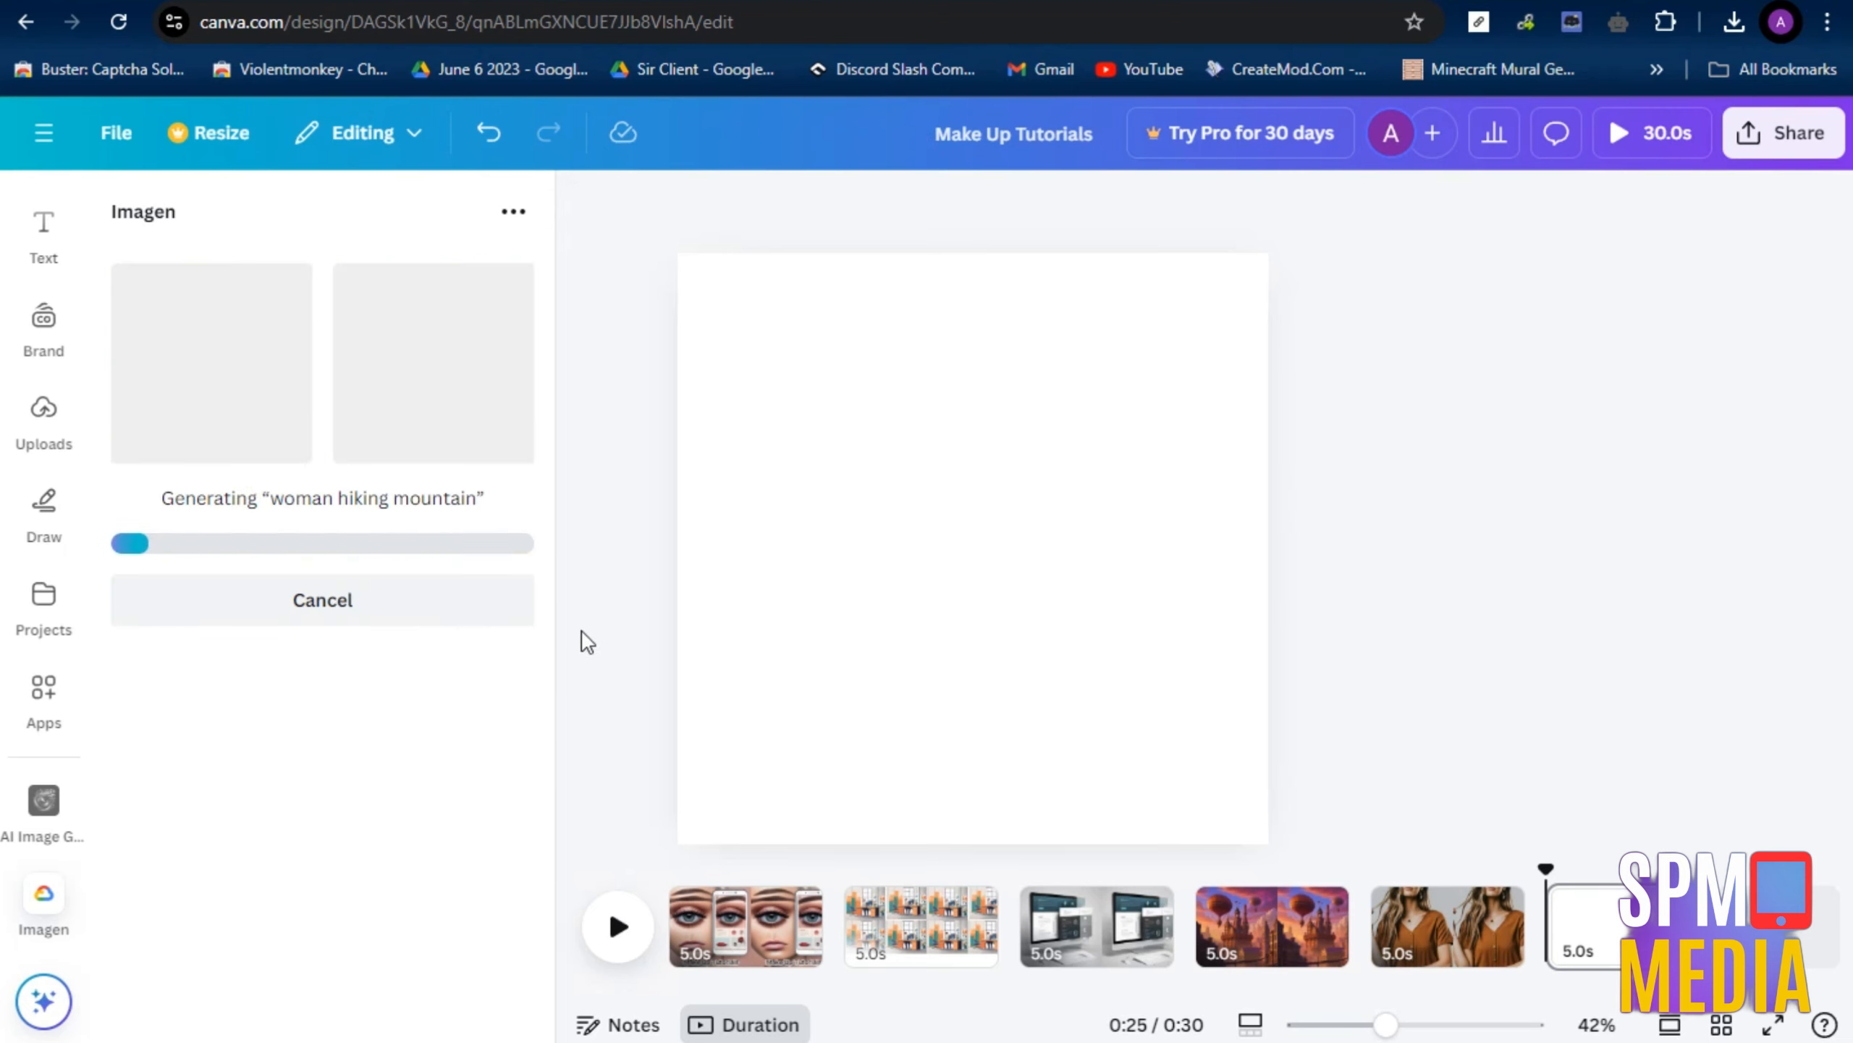
pyautogui.click(201, 410)
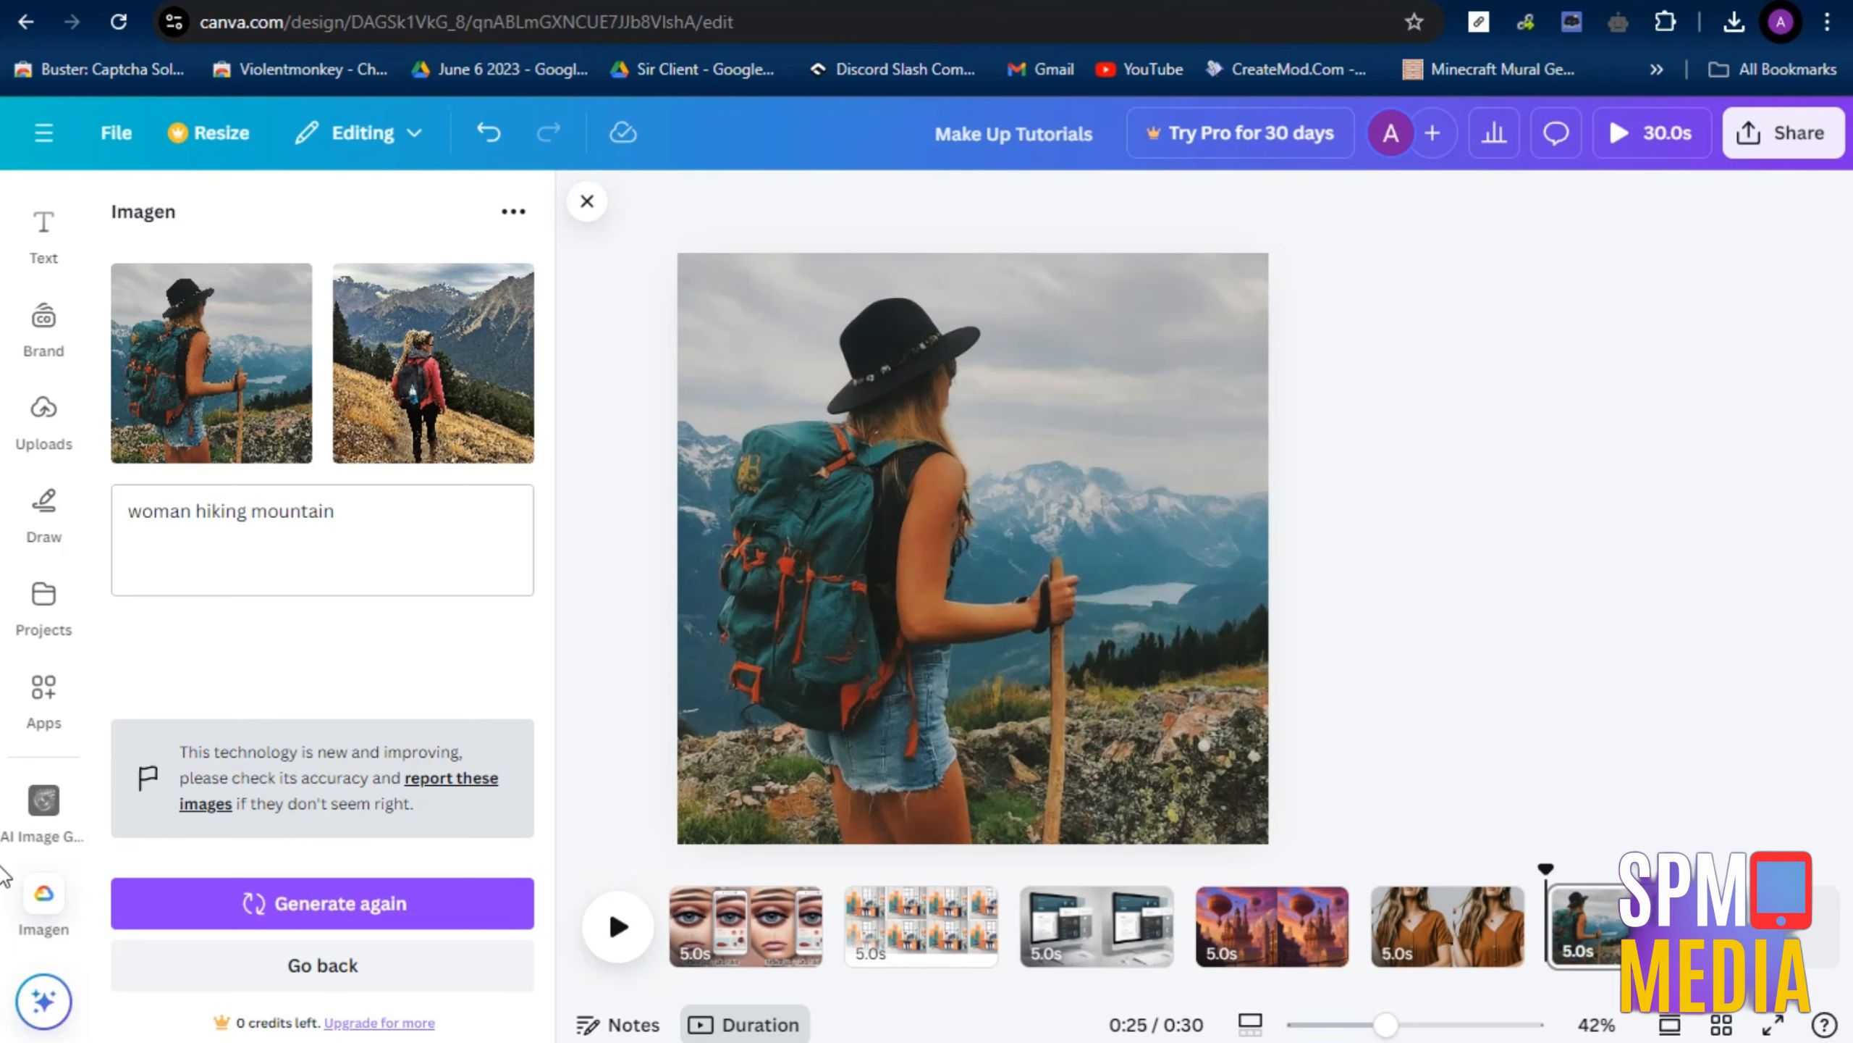
# Search the apps for "remover" and use Background Eraser on Make Up Tutorials.png to replace the sixth page's hiker image with a cutout
pyautogui.click(44, 692)
pyautogui.moveTo(321, 221); pyautogui.dragTo(194, 219)
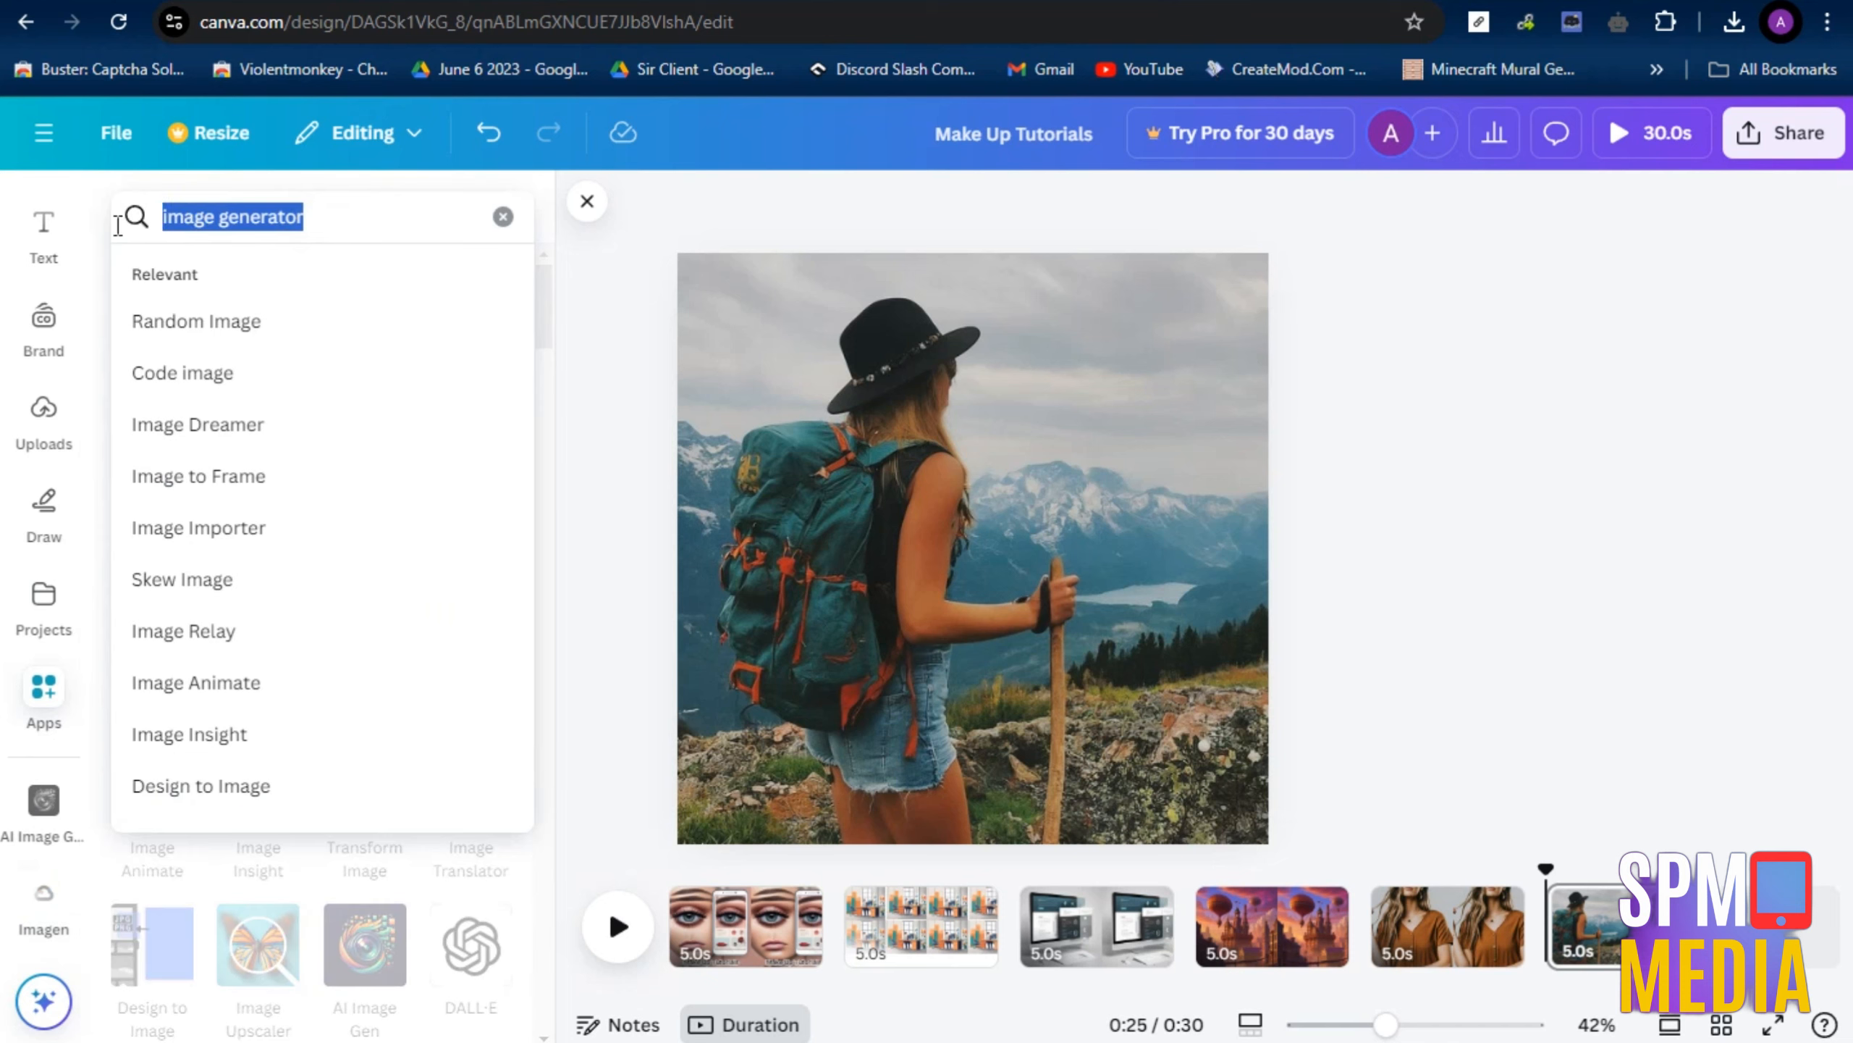
pyautogui.write('bg r')
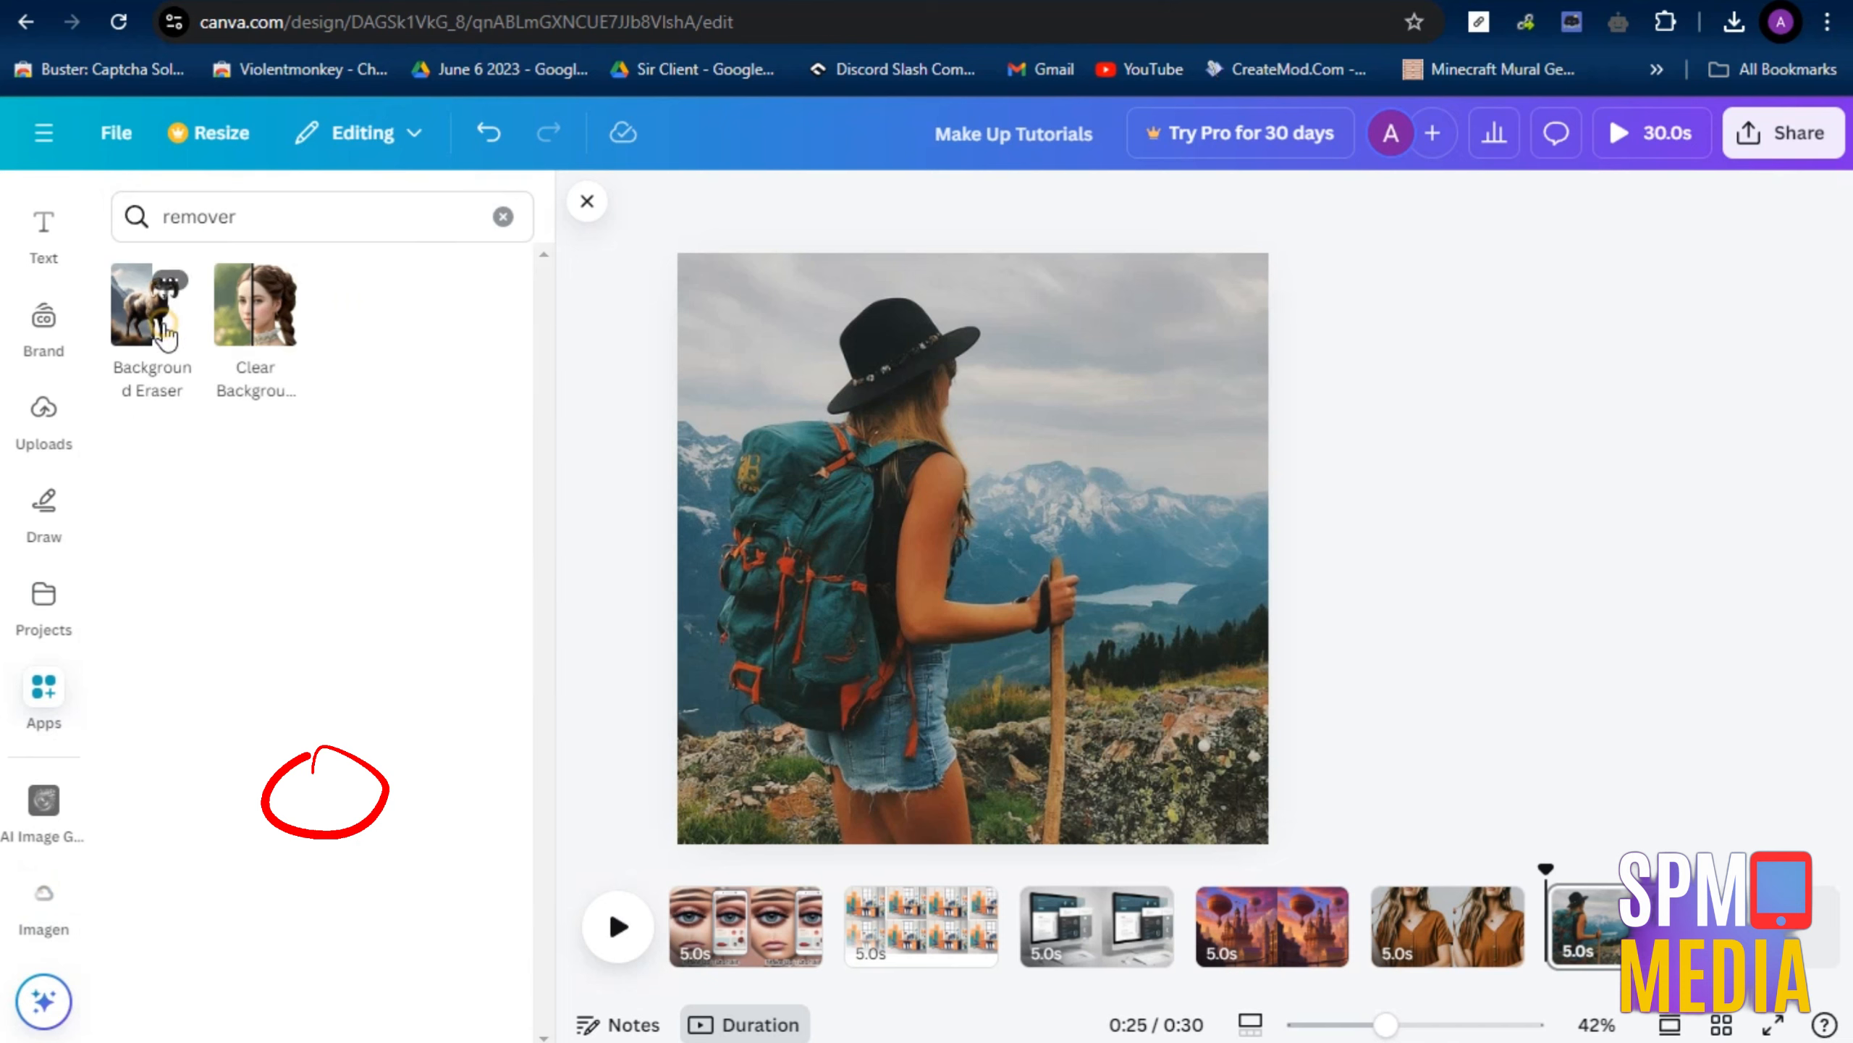
pyautogui.click(167, 335)
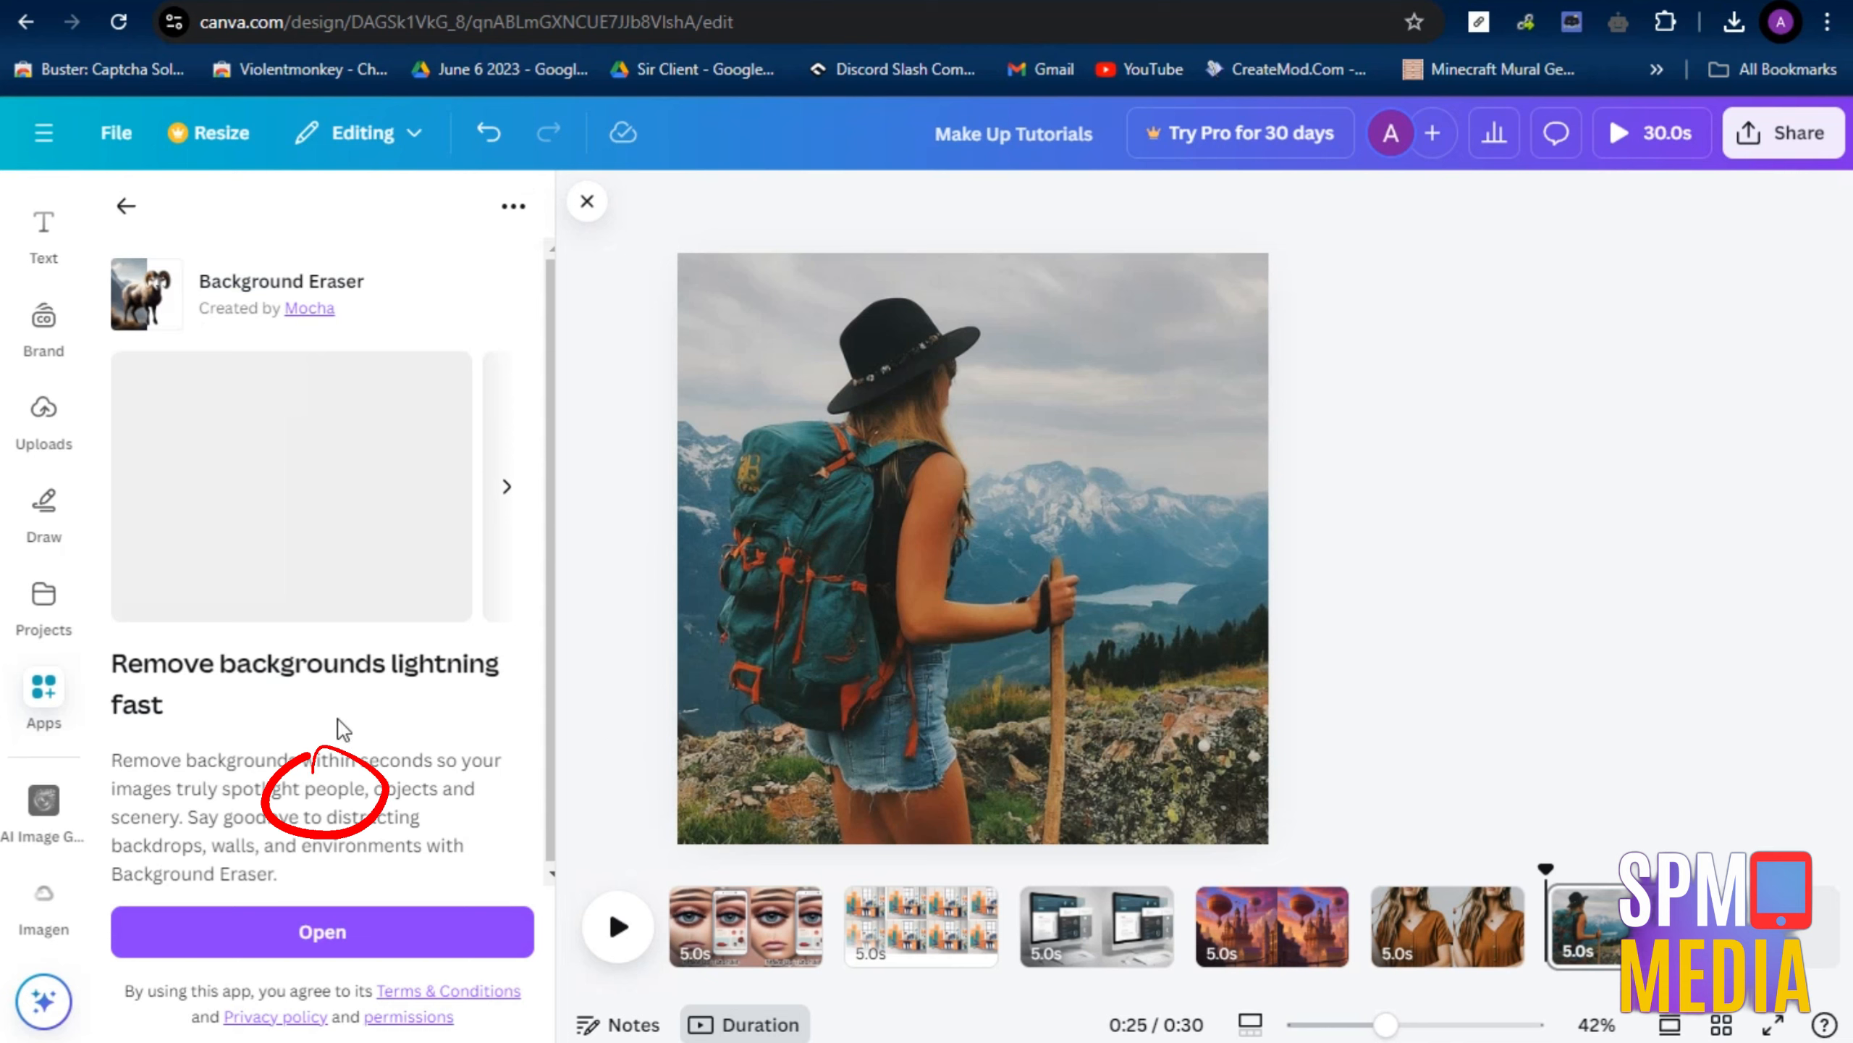
pyautogui.click(315, 927)
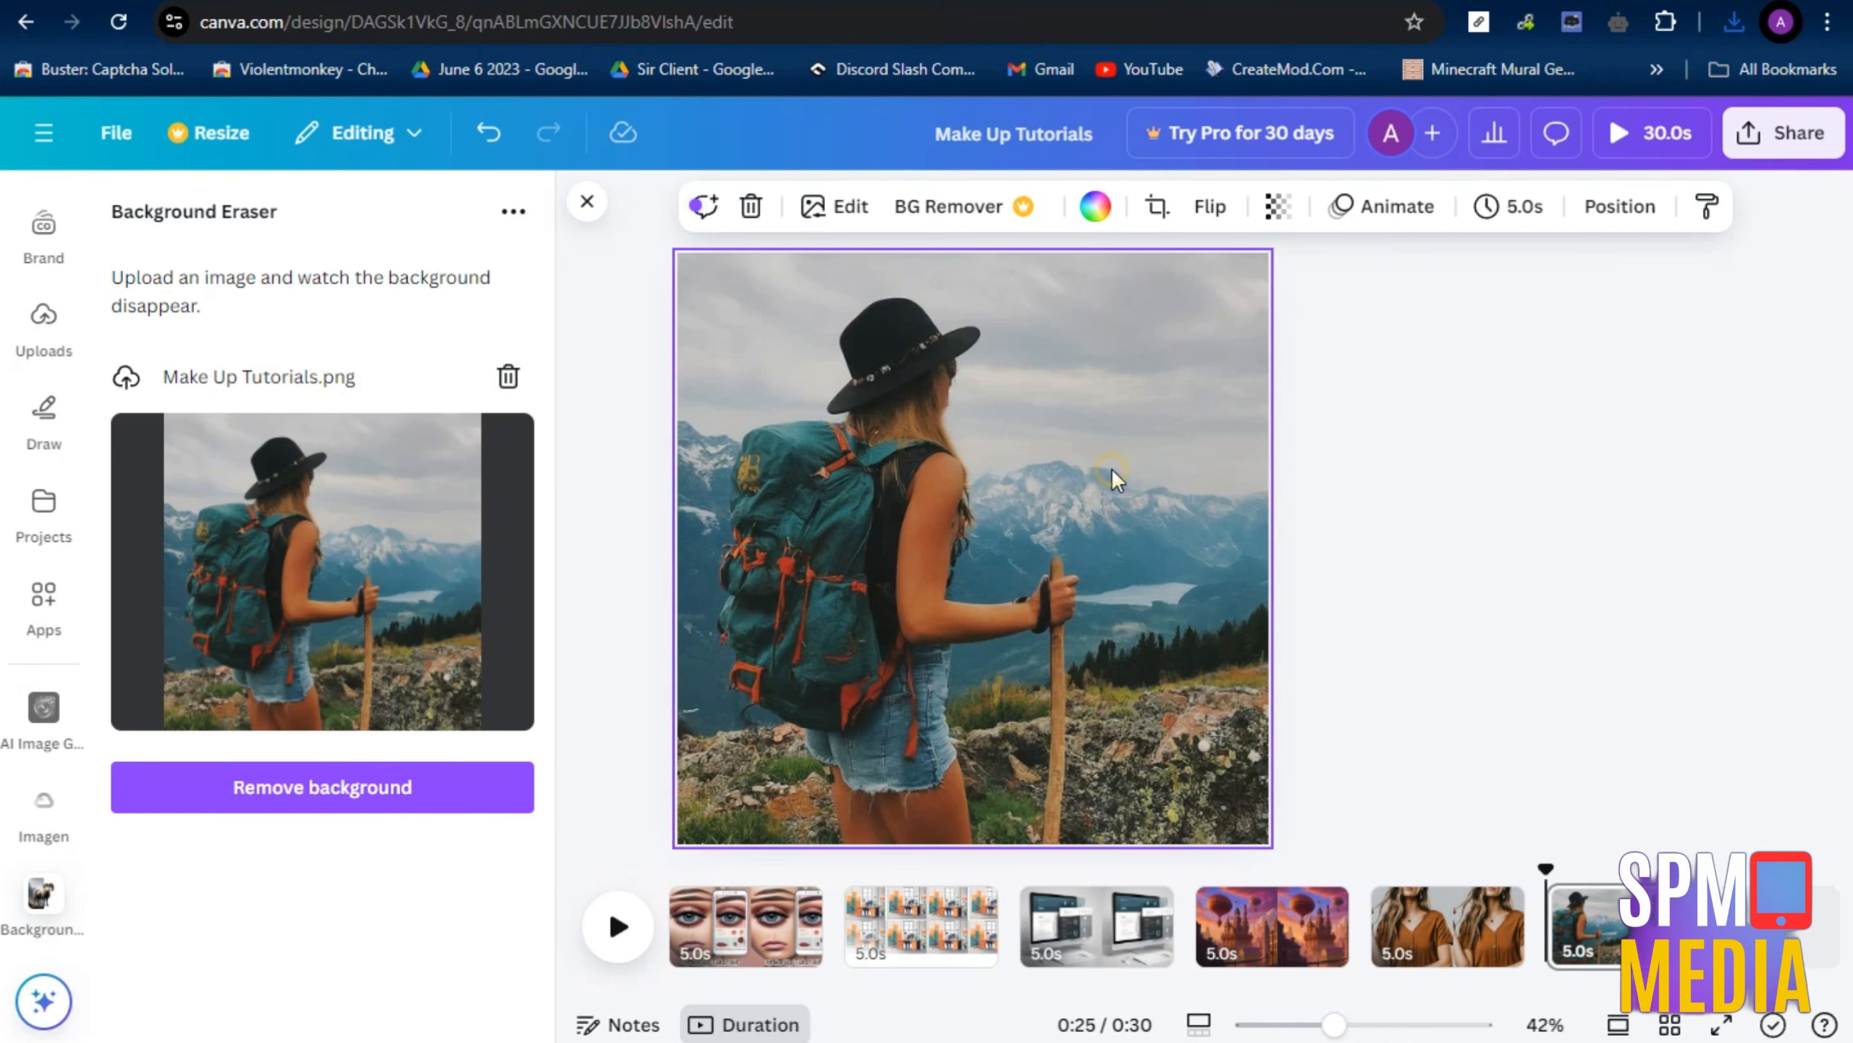
pyautogui.press('Delete')
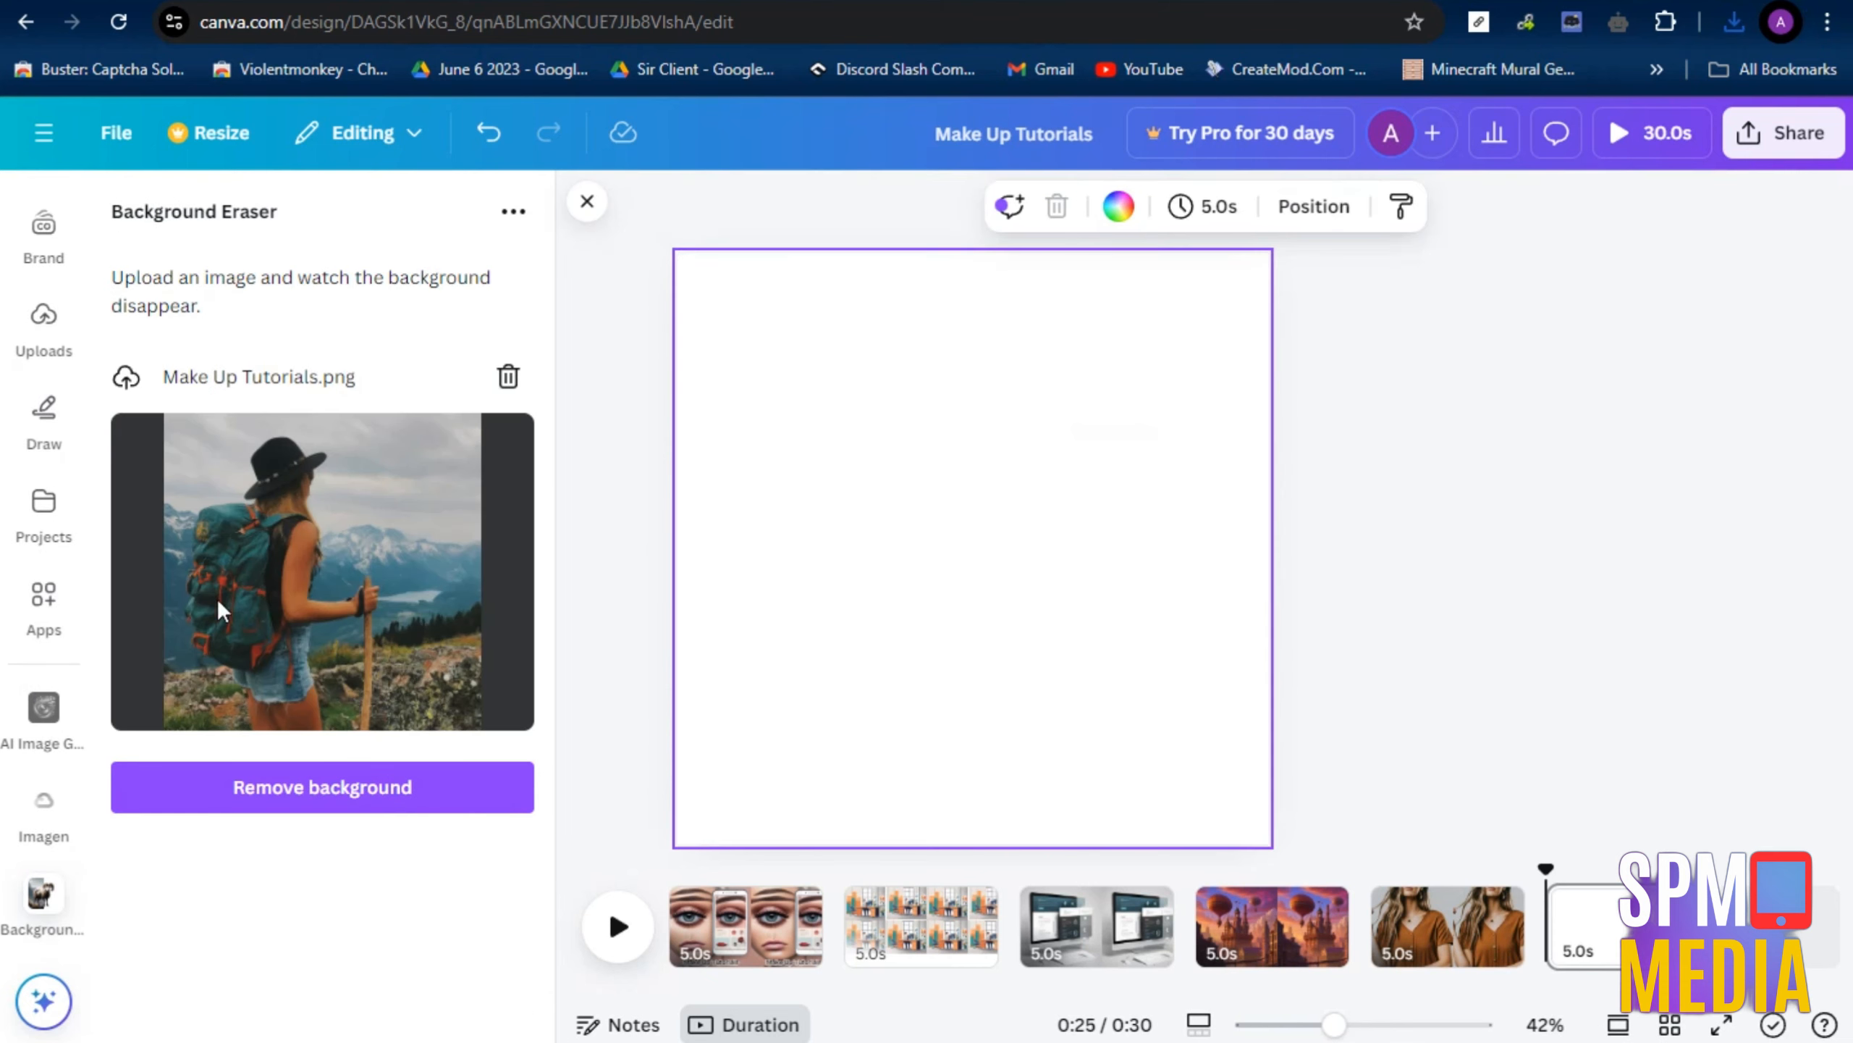
pyautogui.click(377, 782)
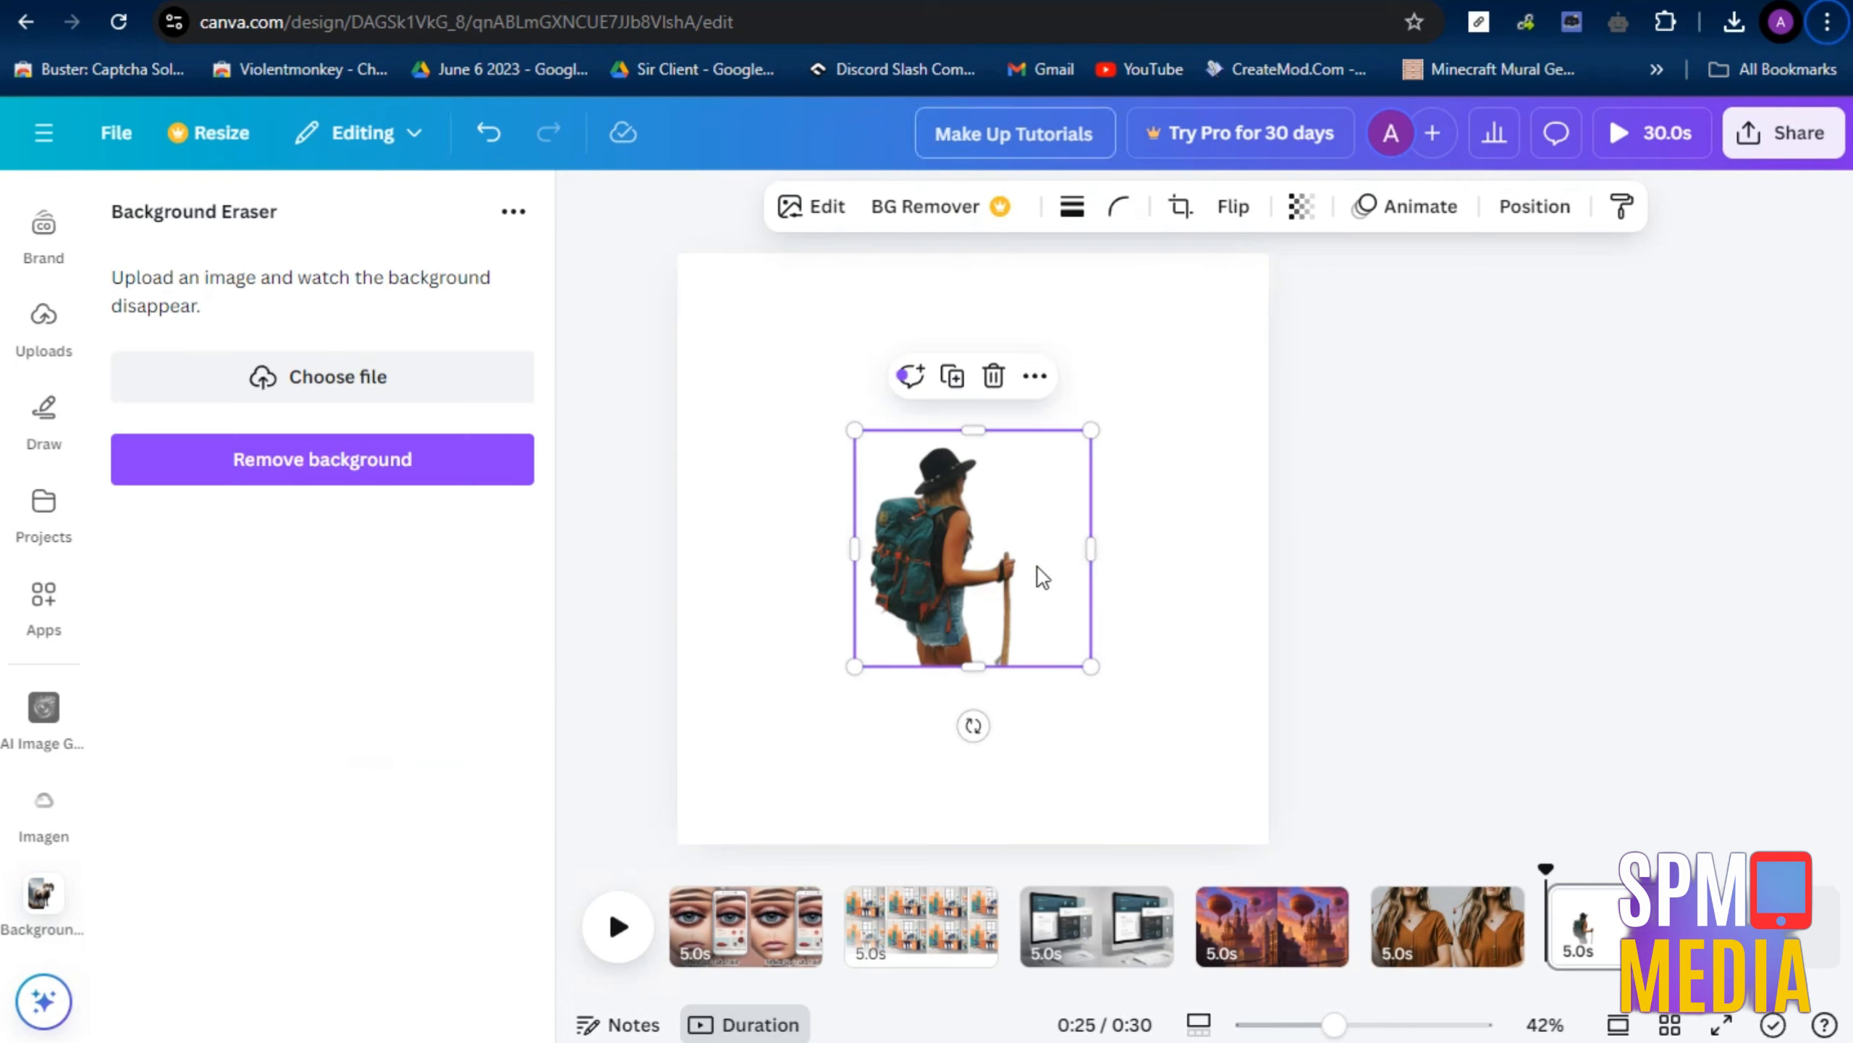
# Try setting the hiker cutout as the sixth page's background and pasting a copy of it onto the fourth page
pyautogui.rightClick(1014, 551)
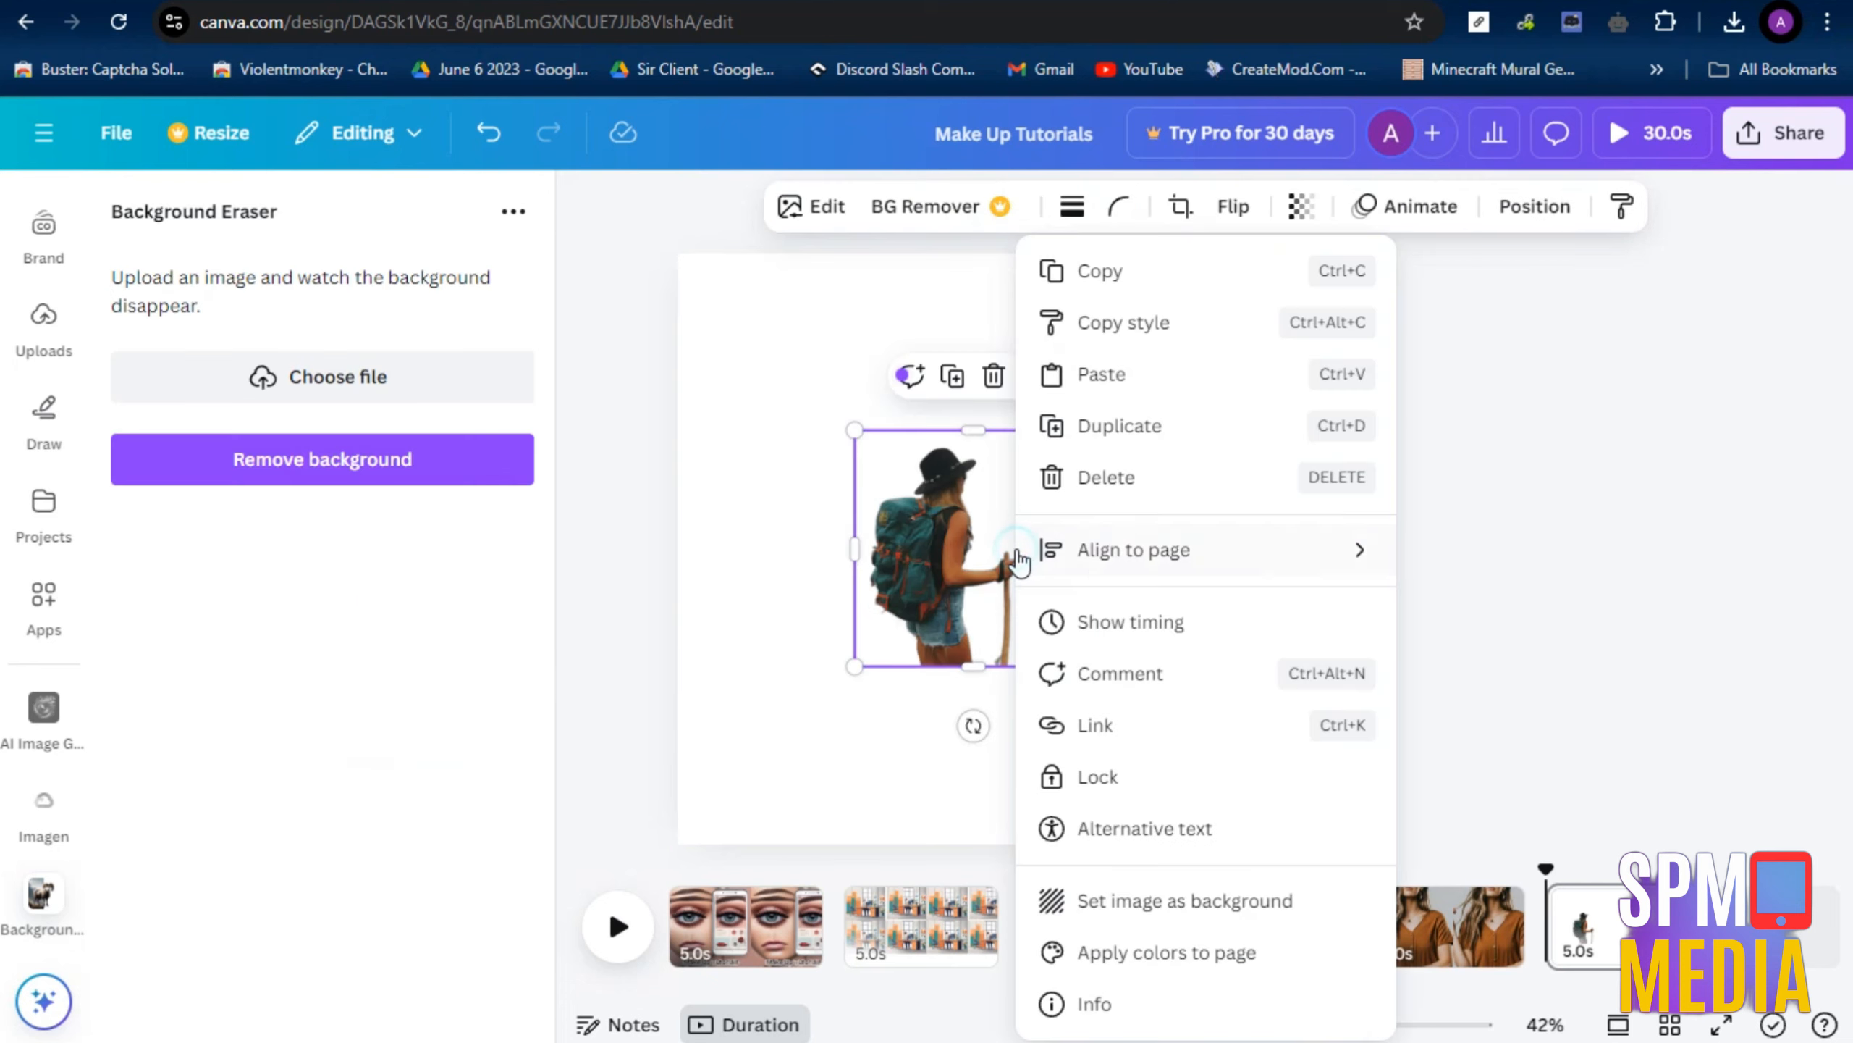
pyautogui.click(1162, 902)
pyautogui.rightClick(944, 603)
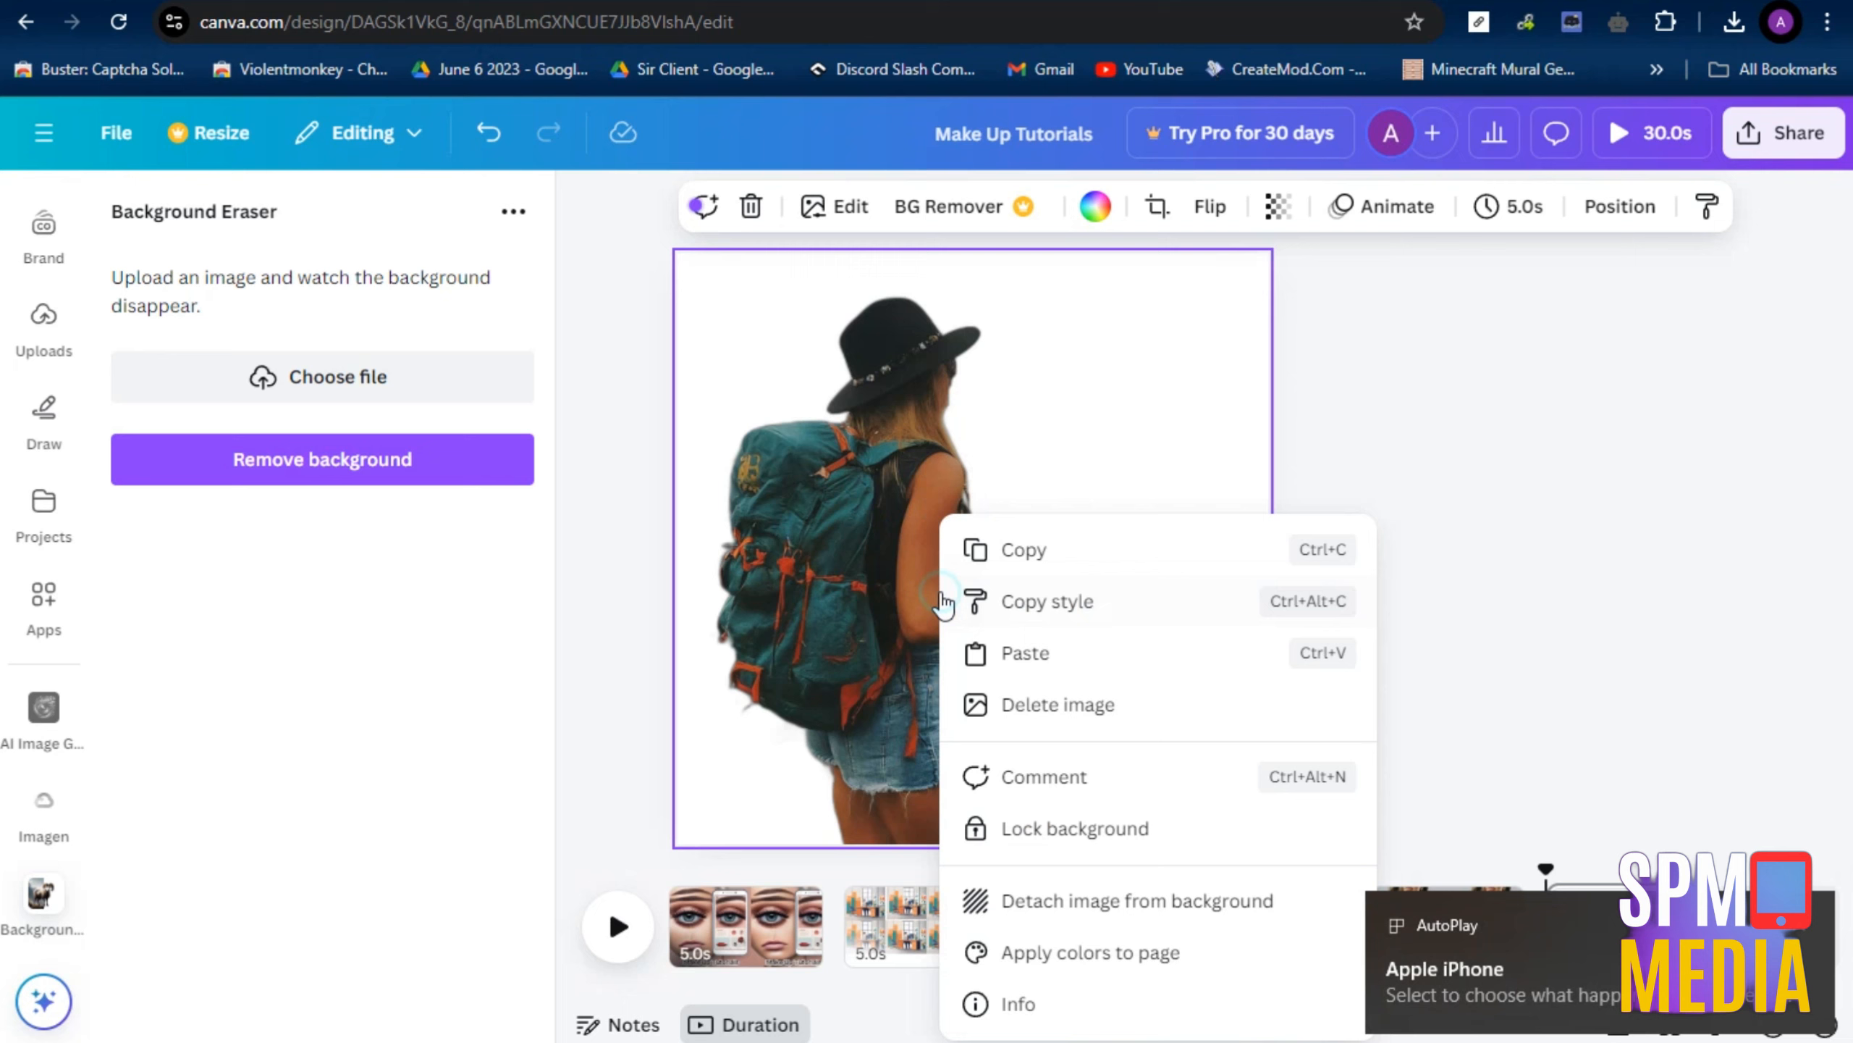
pyautogui.click(1025, 549)
pyautogui.click(1279, 935)
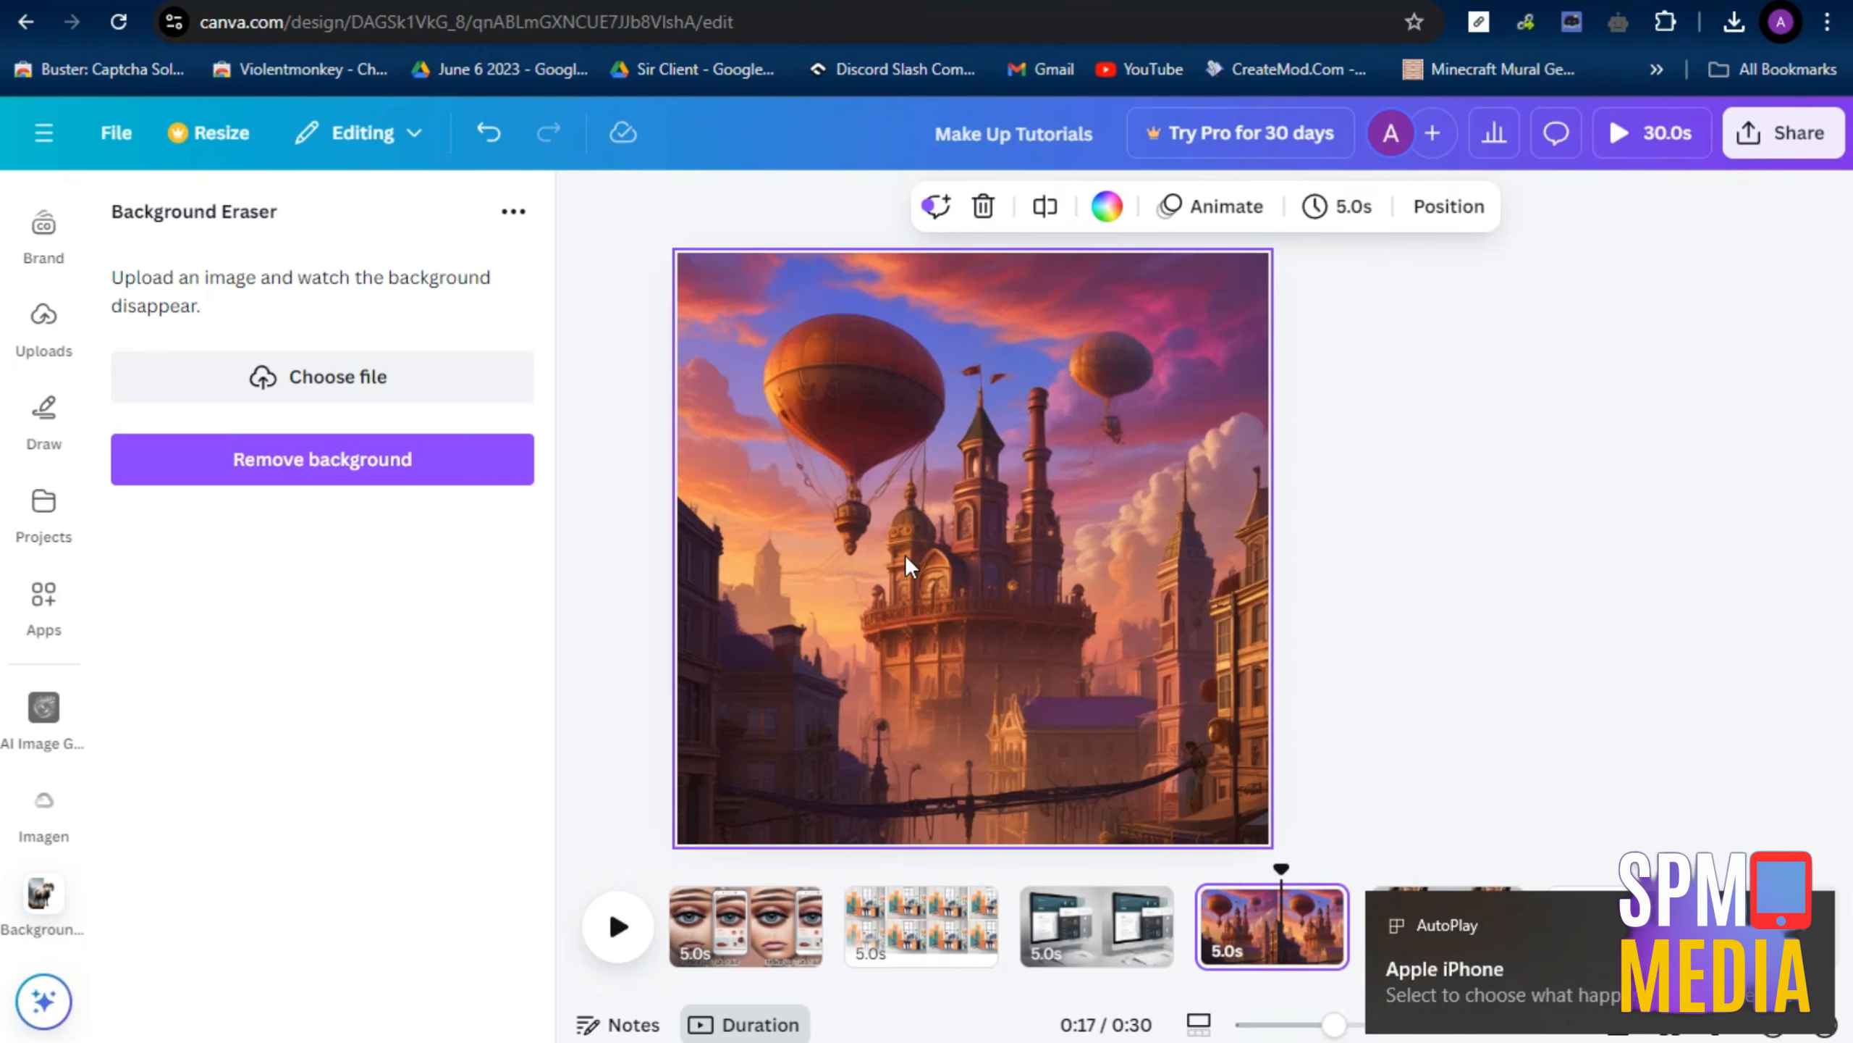
pyautogui.hotkey('ctrl', 'v')
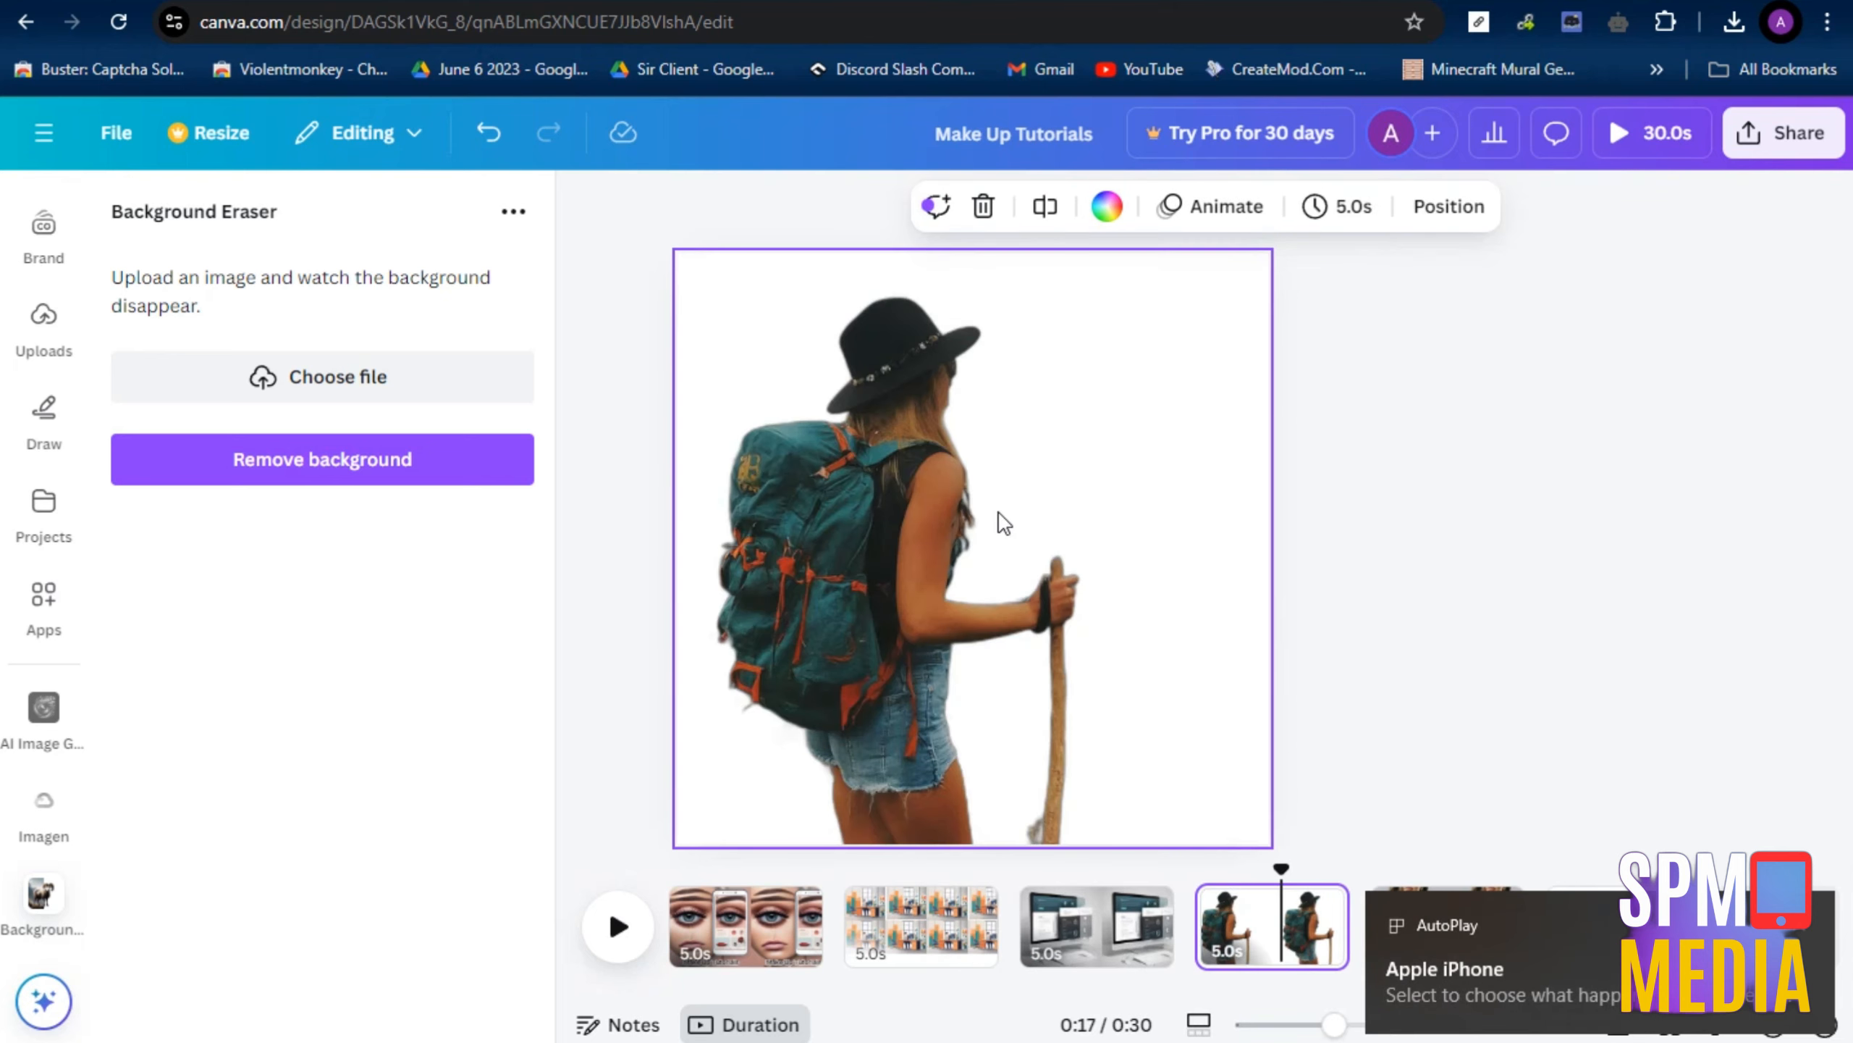
pyautogui.click(1173, 390)
pyautogui.click(1280, 244)
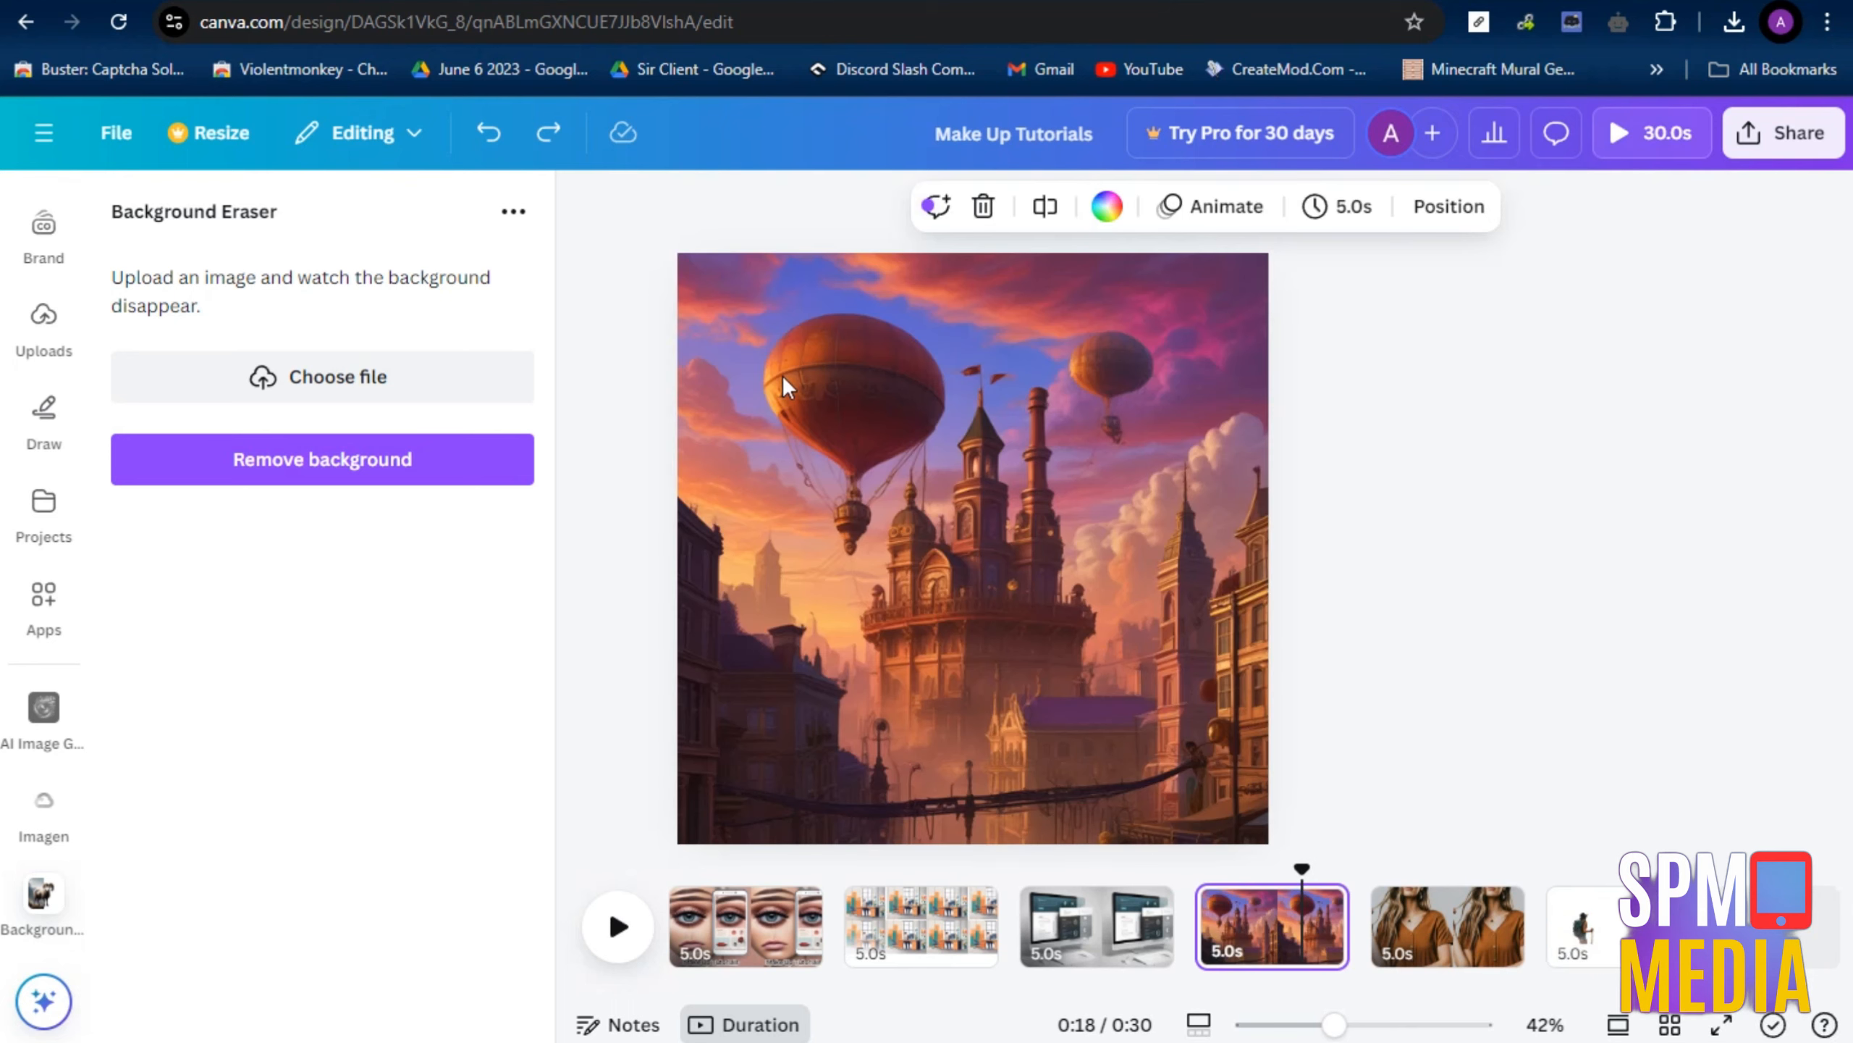
# Paste the hiker cutout onto the fourth page, enlarge it, and place it in the lower-left corner of the castle scene
pyautogui.hotkey('ctrl', 'v')
pyautogui.click(932, 577)
pyautogui.moveTo(1091, 429); pyautogui.dragTo(1284, 292)
pyautogui.moveTo(985, 529); pyautogui.dragTo(837, 707)
pyautogui.moveTo(1121, 435); pyautogui.dragTo(1051, 503)
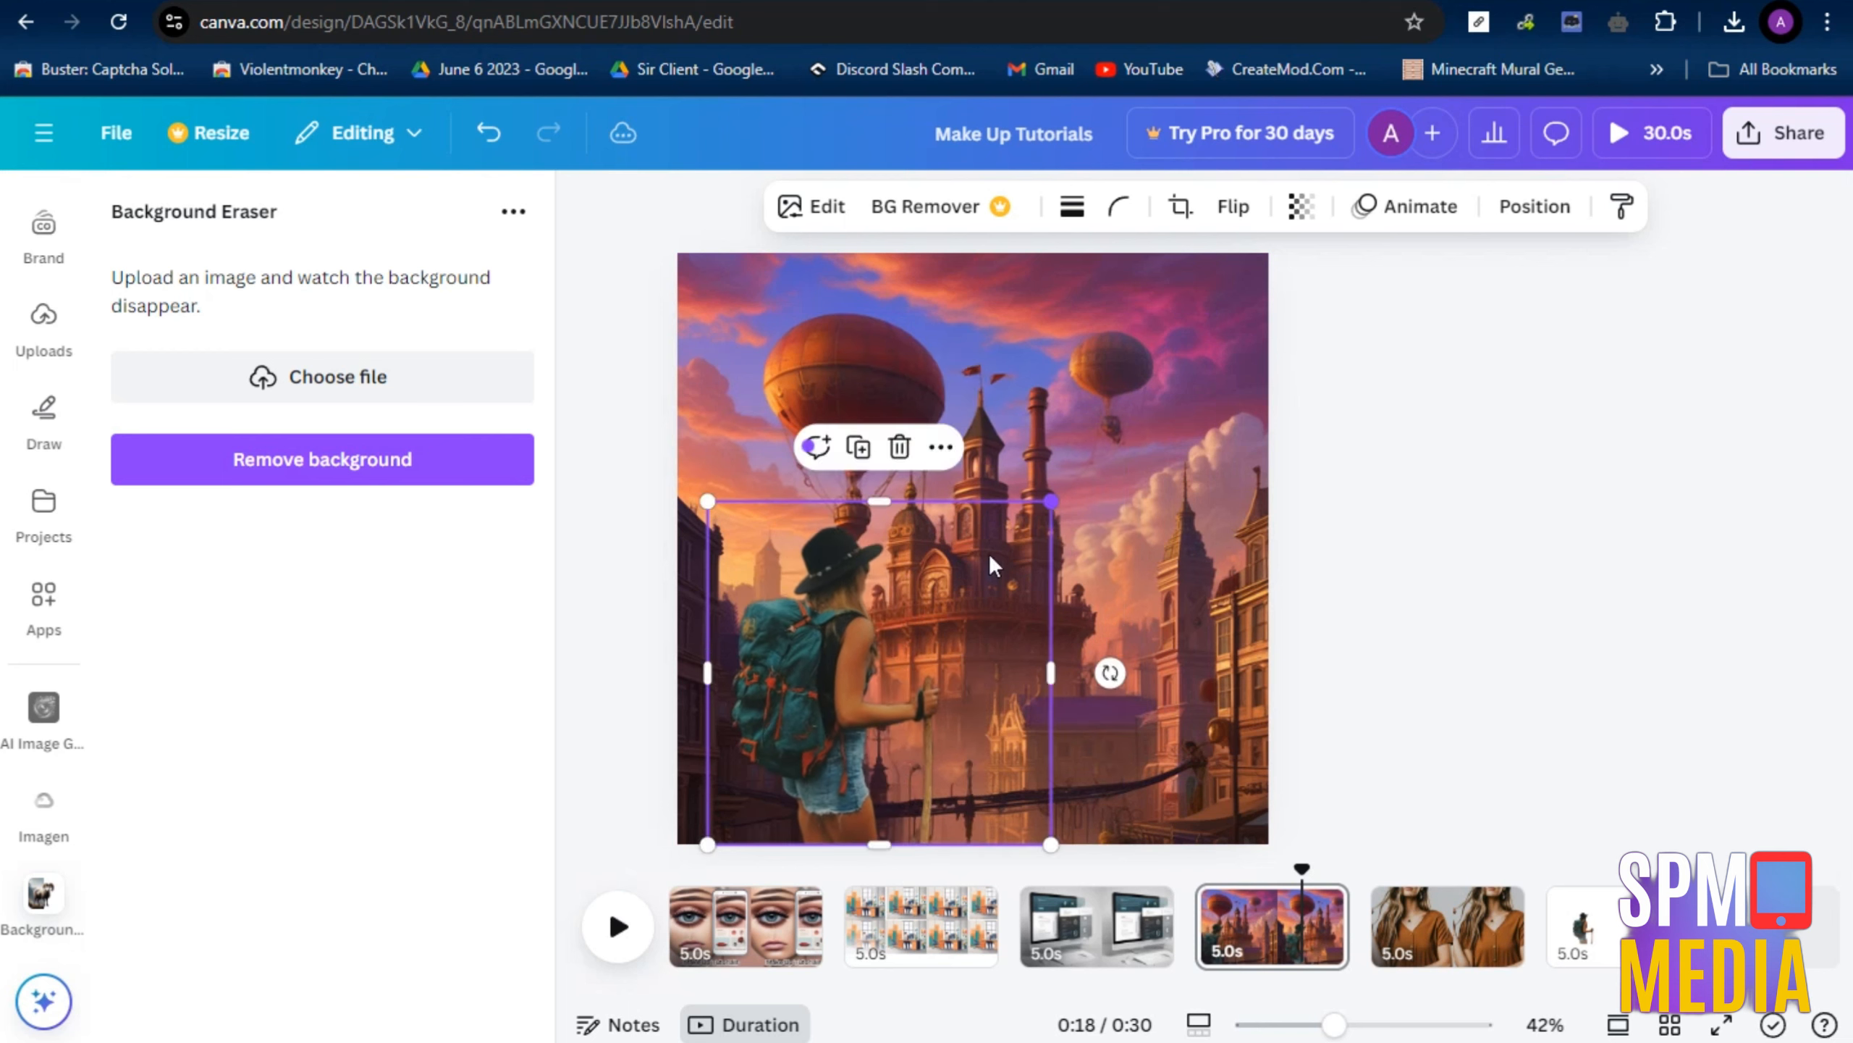
pyautogui.moveTo(956, 575); pyautogui.dragTo(919, 577)
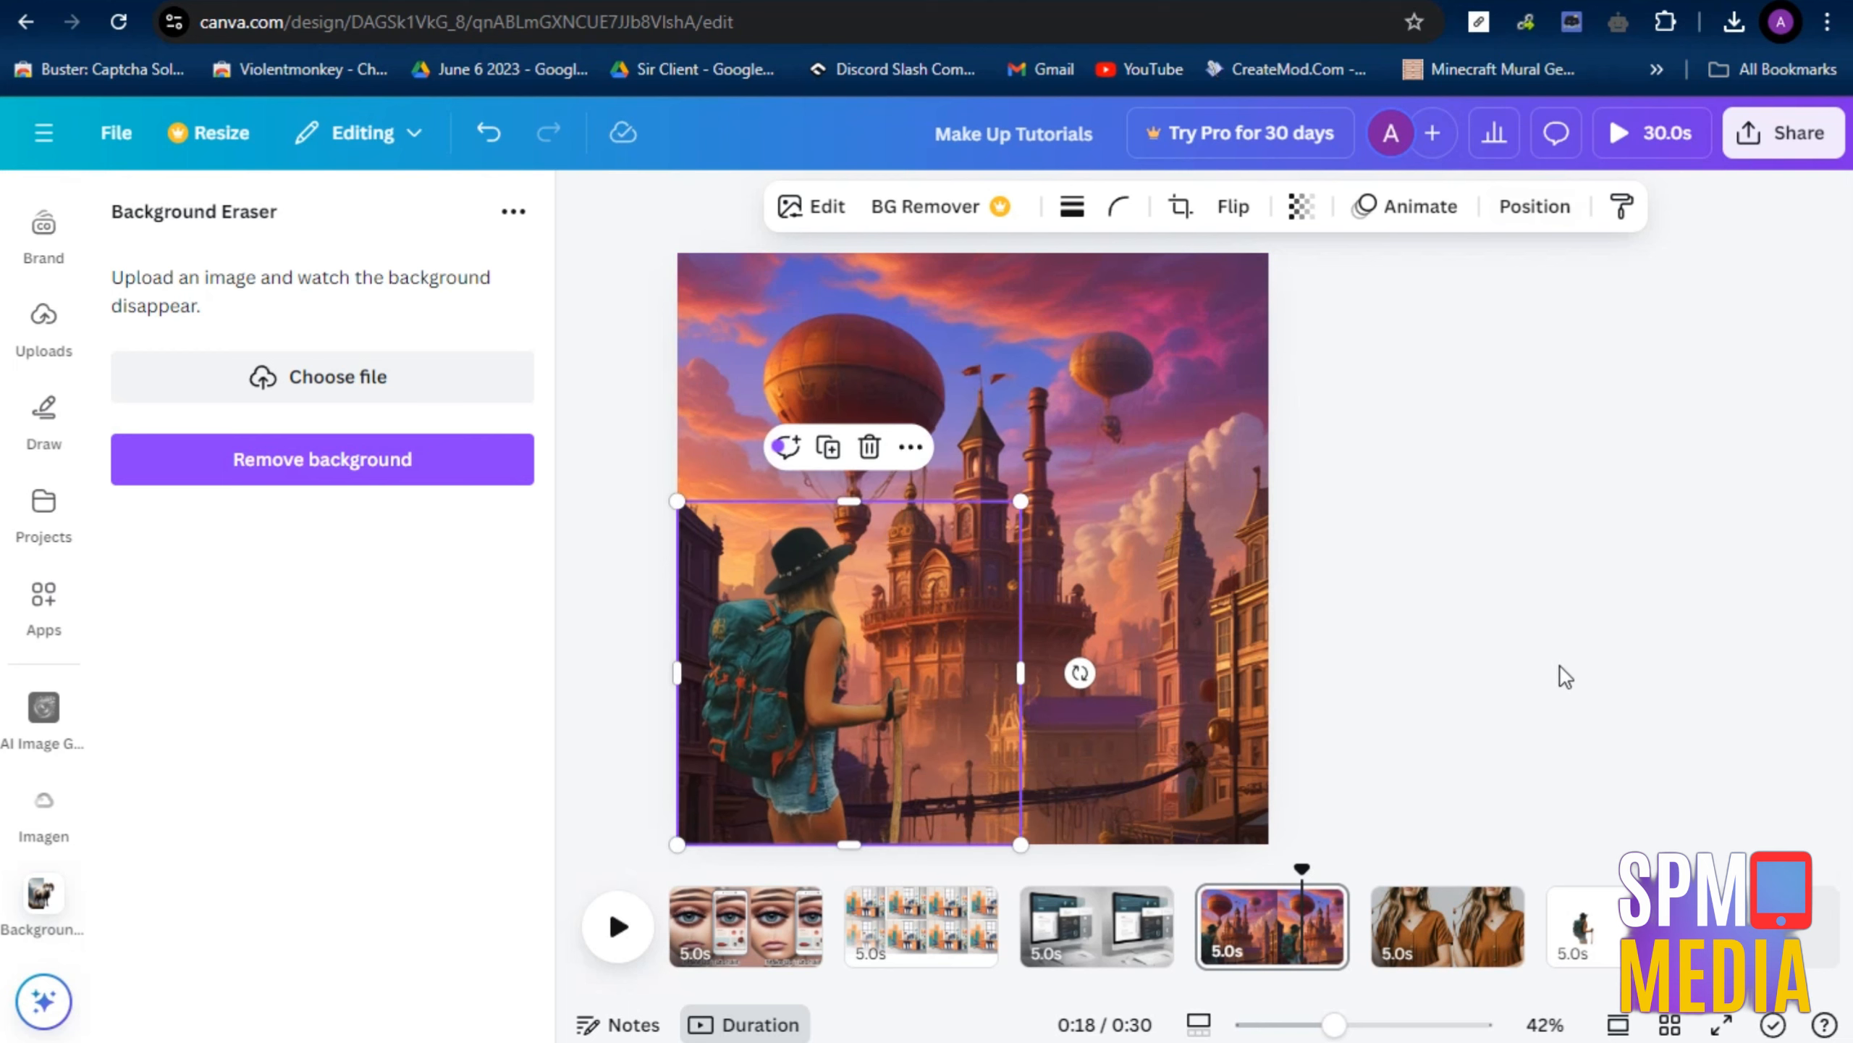
# Paste the hiker cutout onto the third page, enlarge it, and place it at the lower left of the computer image
pyautogui.click(1036, 935)
pyautogui.hotkey('ctrl', 'v')
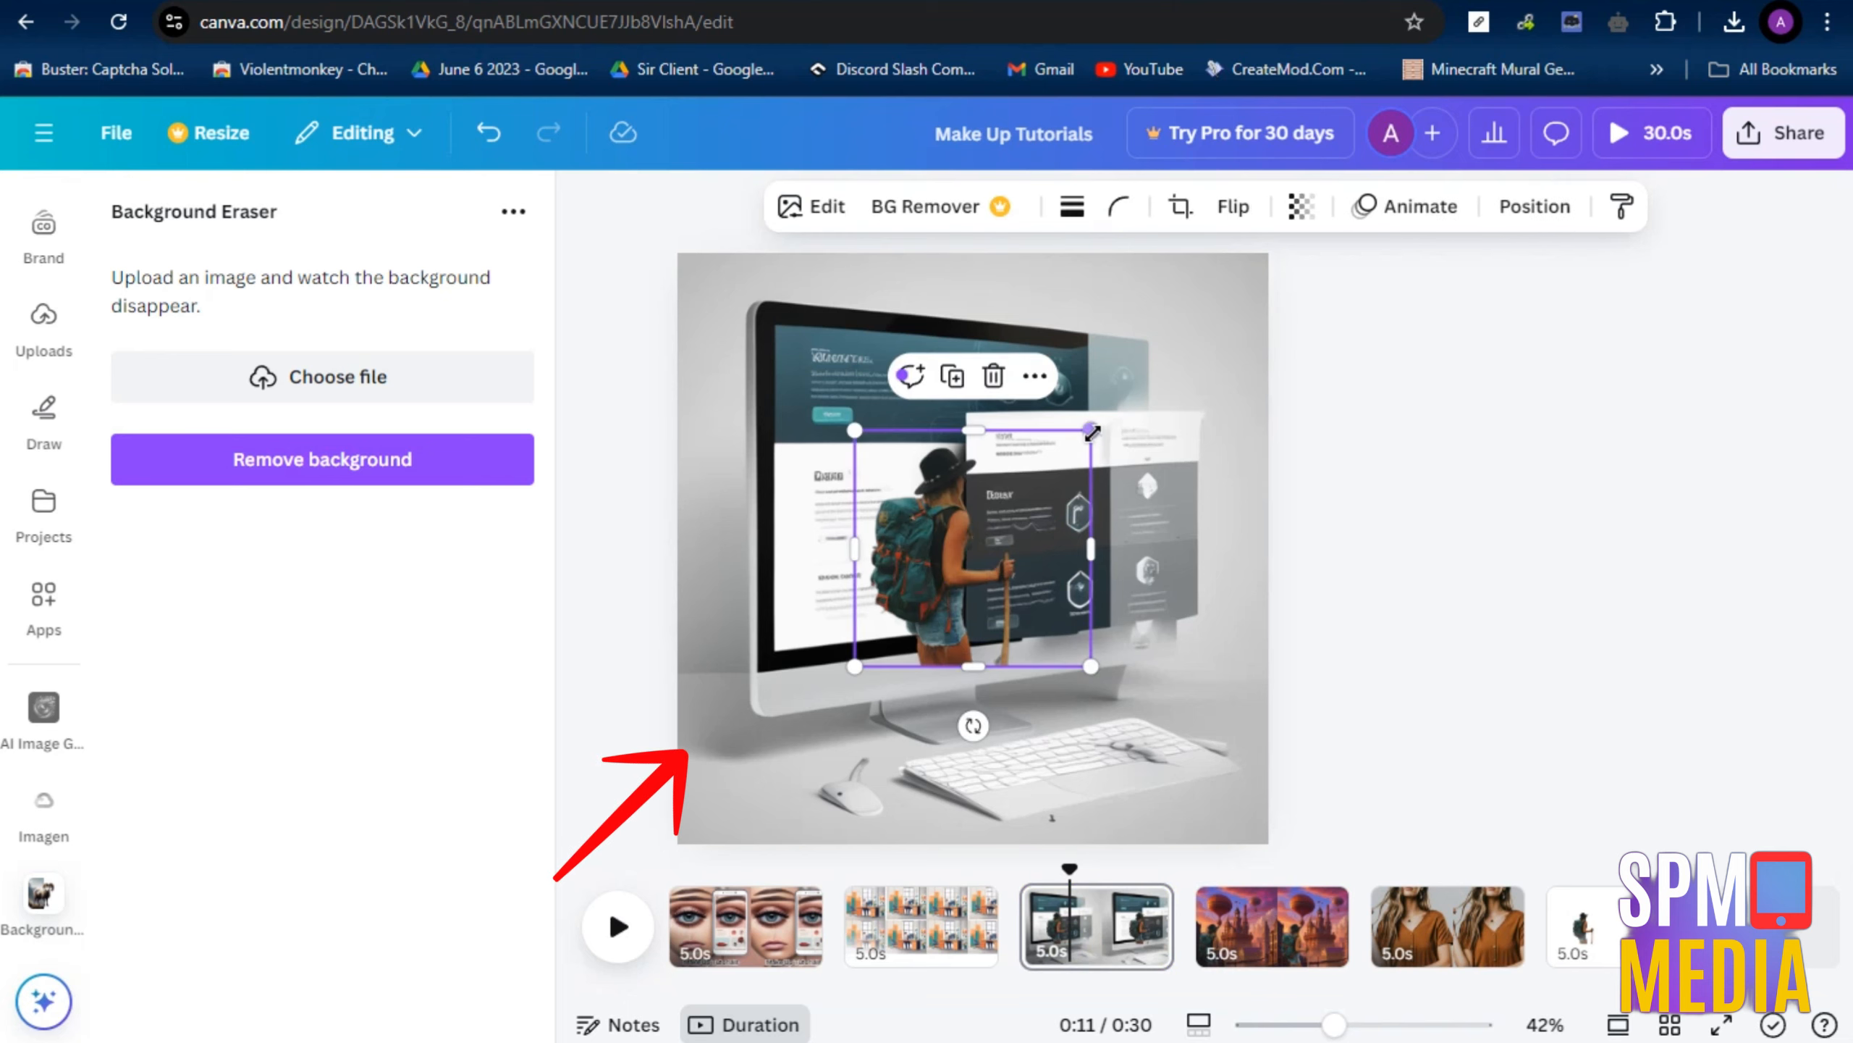
pyautogui.moveTo(1093, 432); pyautogui.dragTo(1198, 371)
pyautogui.moveTo(1103, 462); pyautogui.dragTo(929, 682)
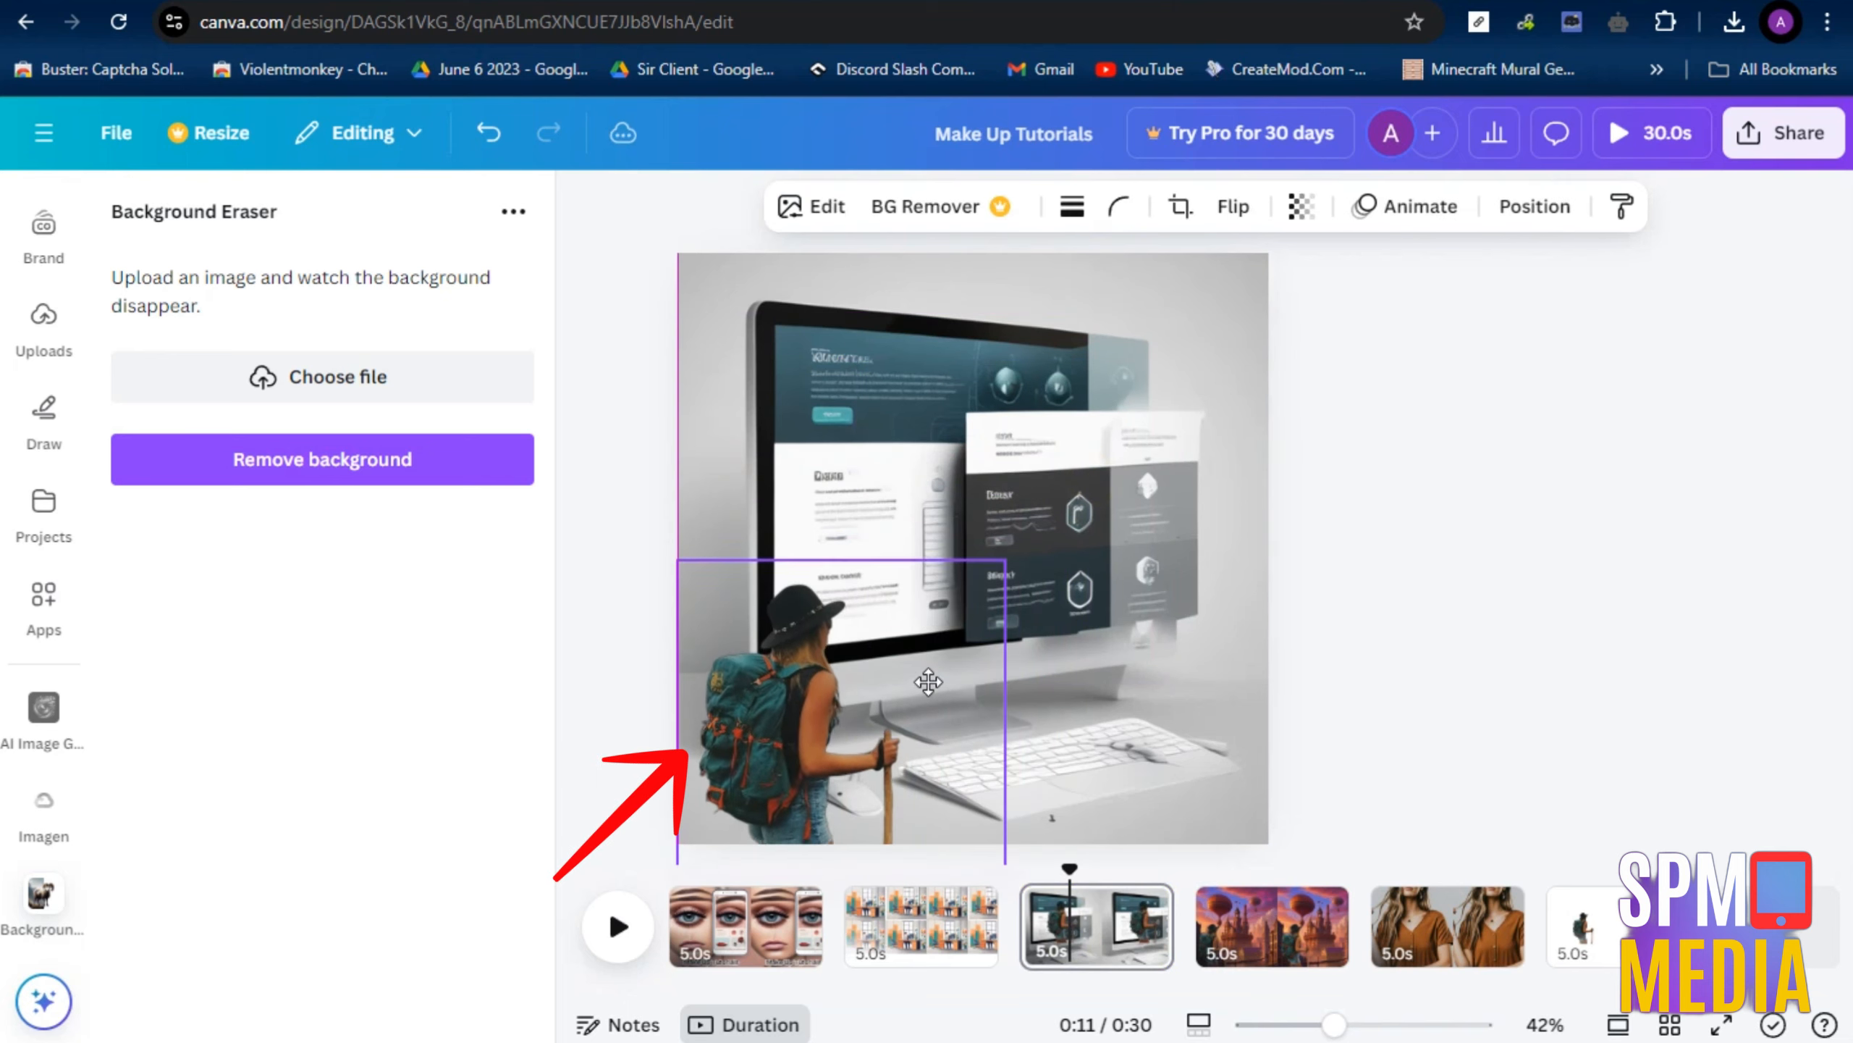
pyautogui.click(1563, 556)
# Paste the hiker cutout onto the first page, move it to the lower-left corner beside the "Make Up Tutorials" title, and enlarge it
pyautogui.click(777, 926)
pyautogui.hotkey('ctrl', 'v')
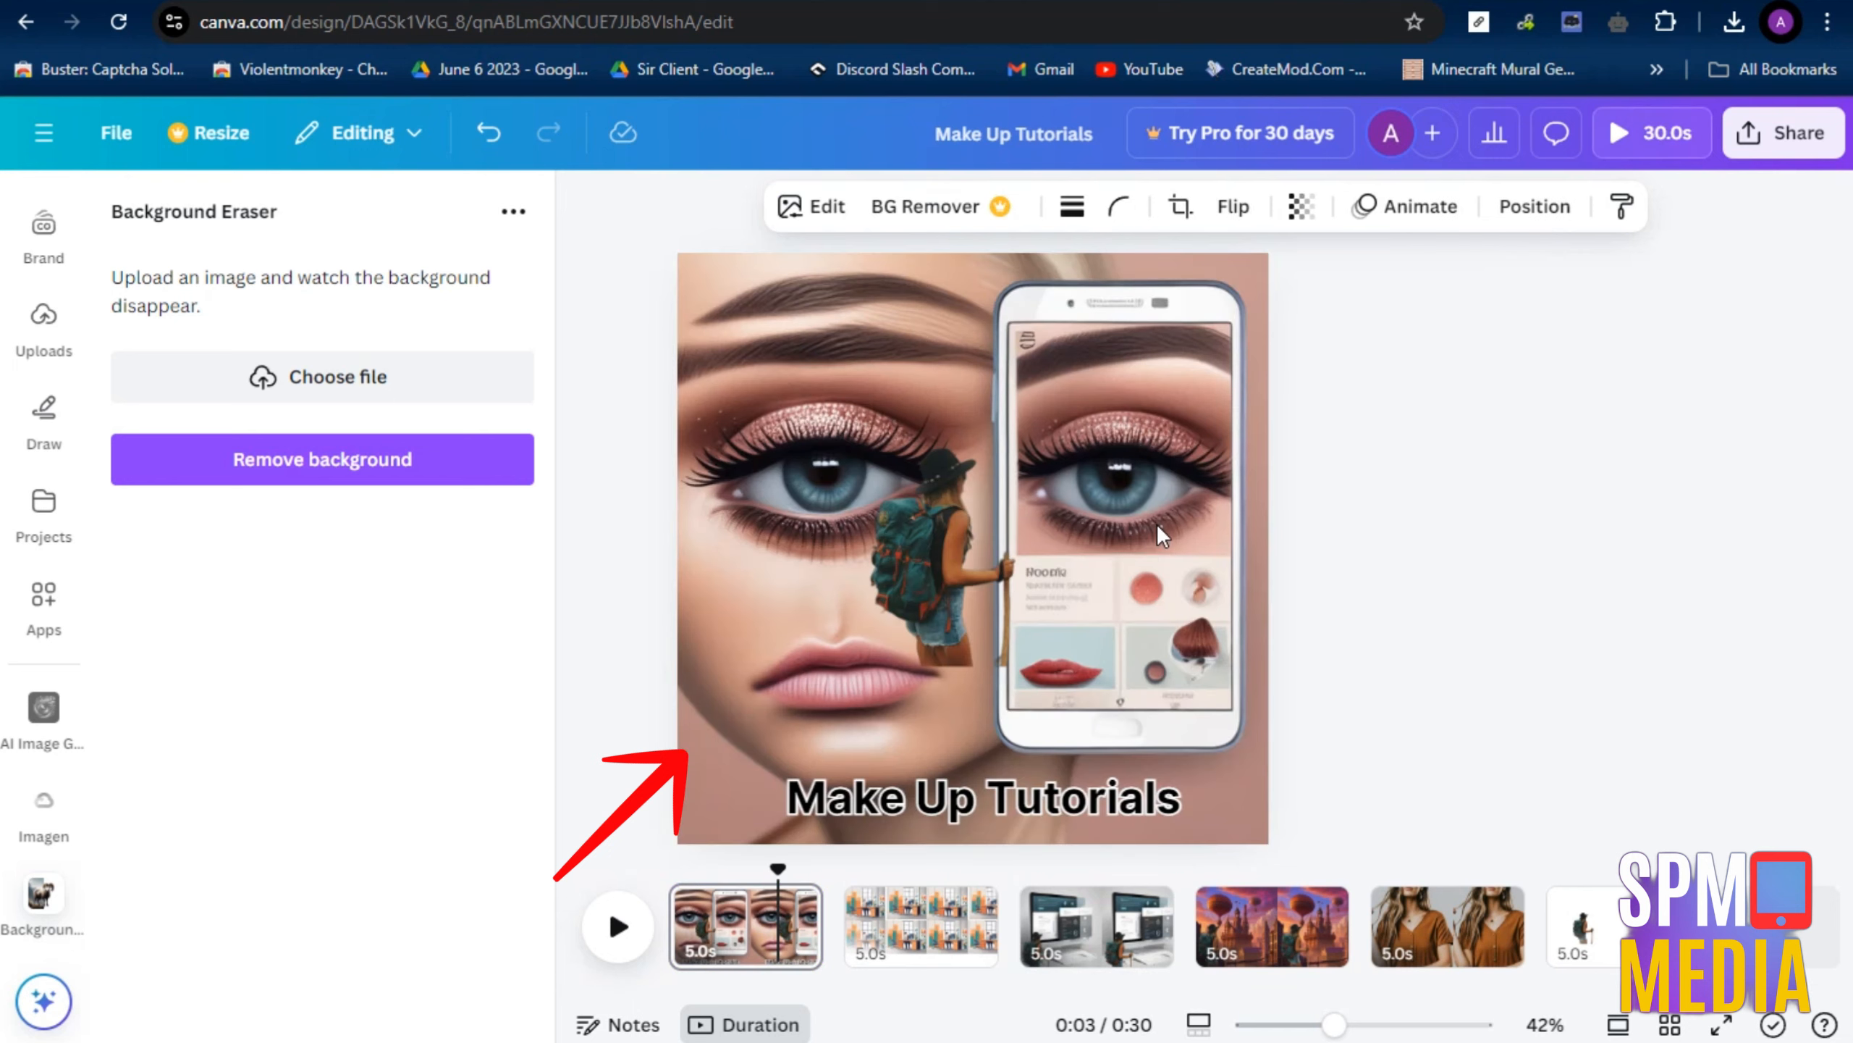
pyautogui.moveTo(976, 610); pyautogui.dragTo(779, 777)
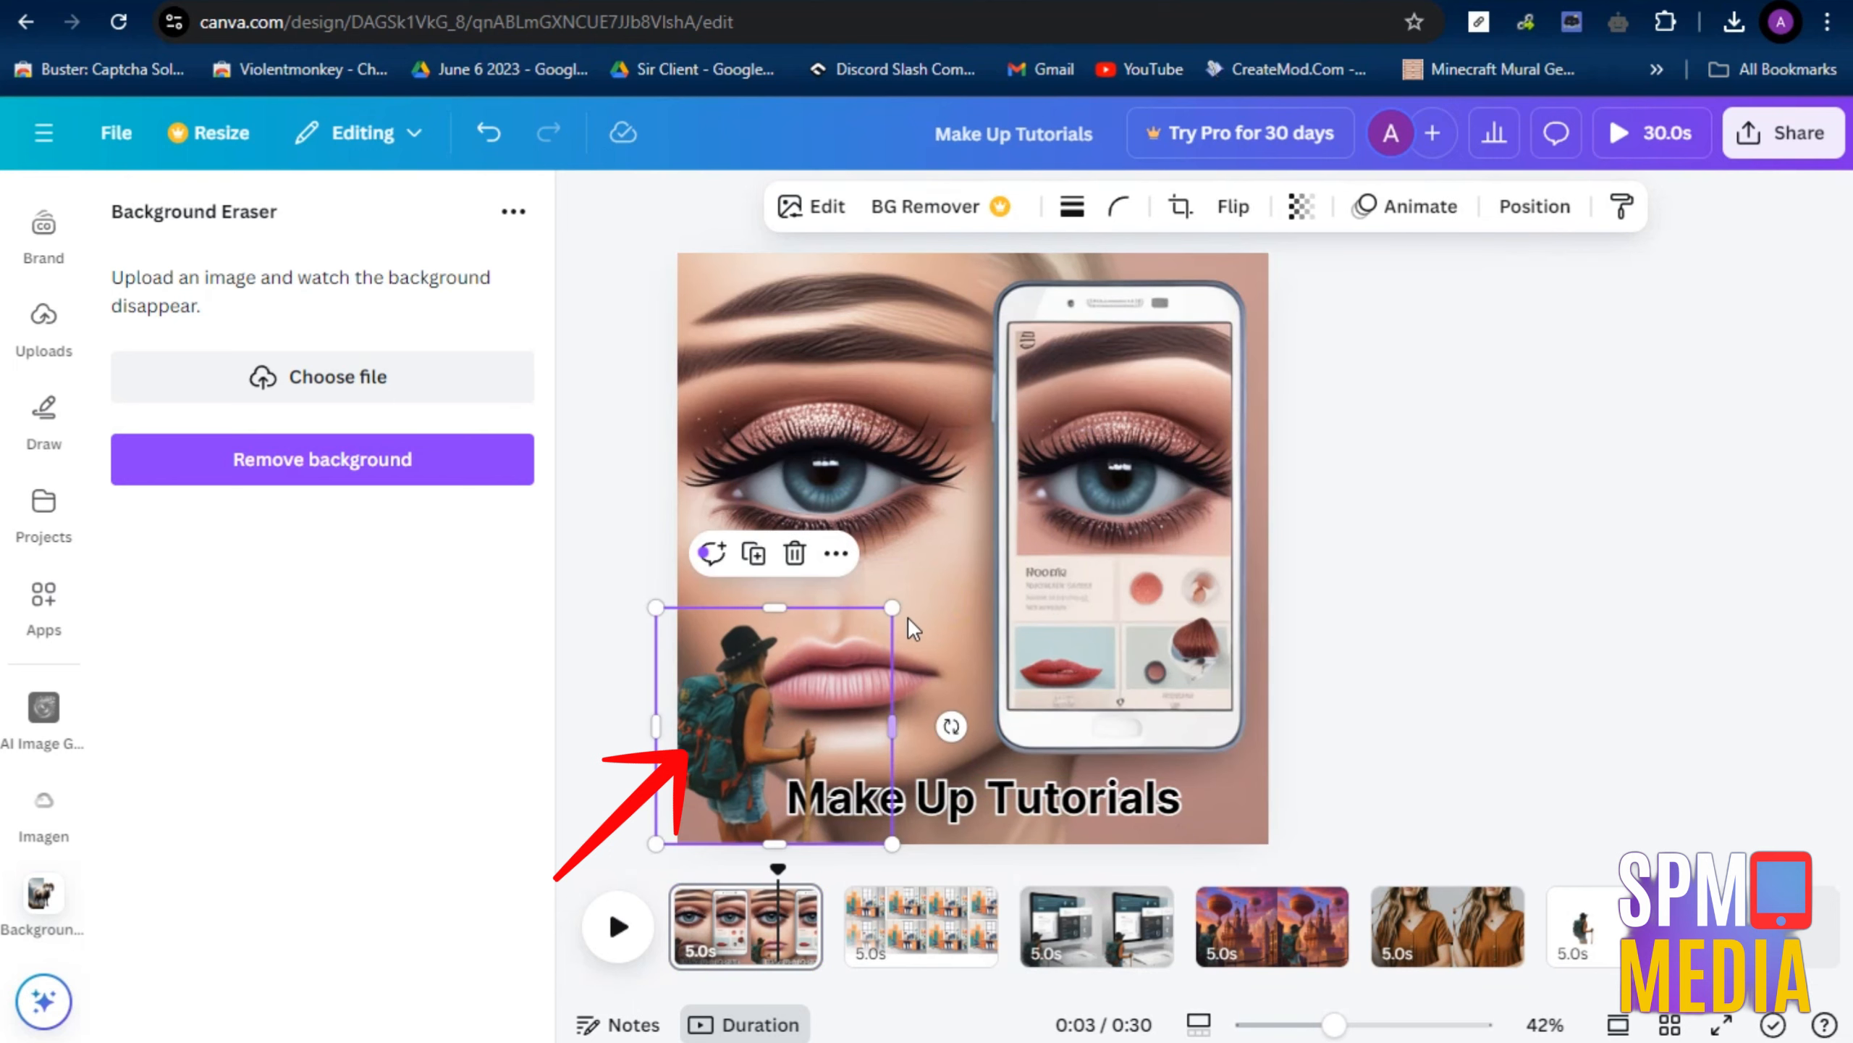
pyautogui.moveTo(893, 607); pyautogui.dragTo(993, 525)
pyautogui.moveTo(817, 679); pyautogui.dragTo(699, 702)
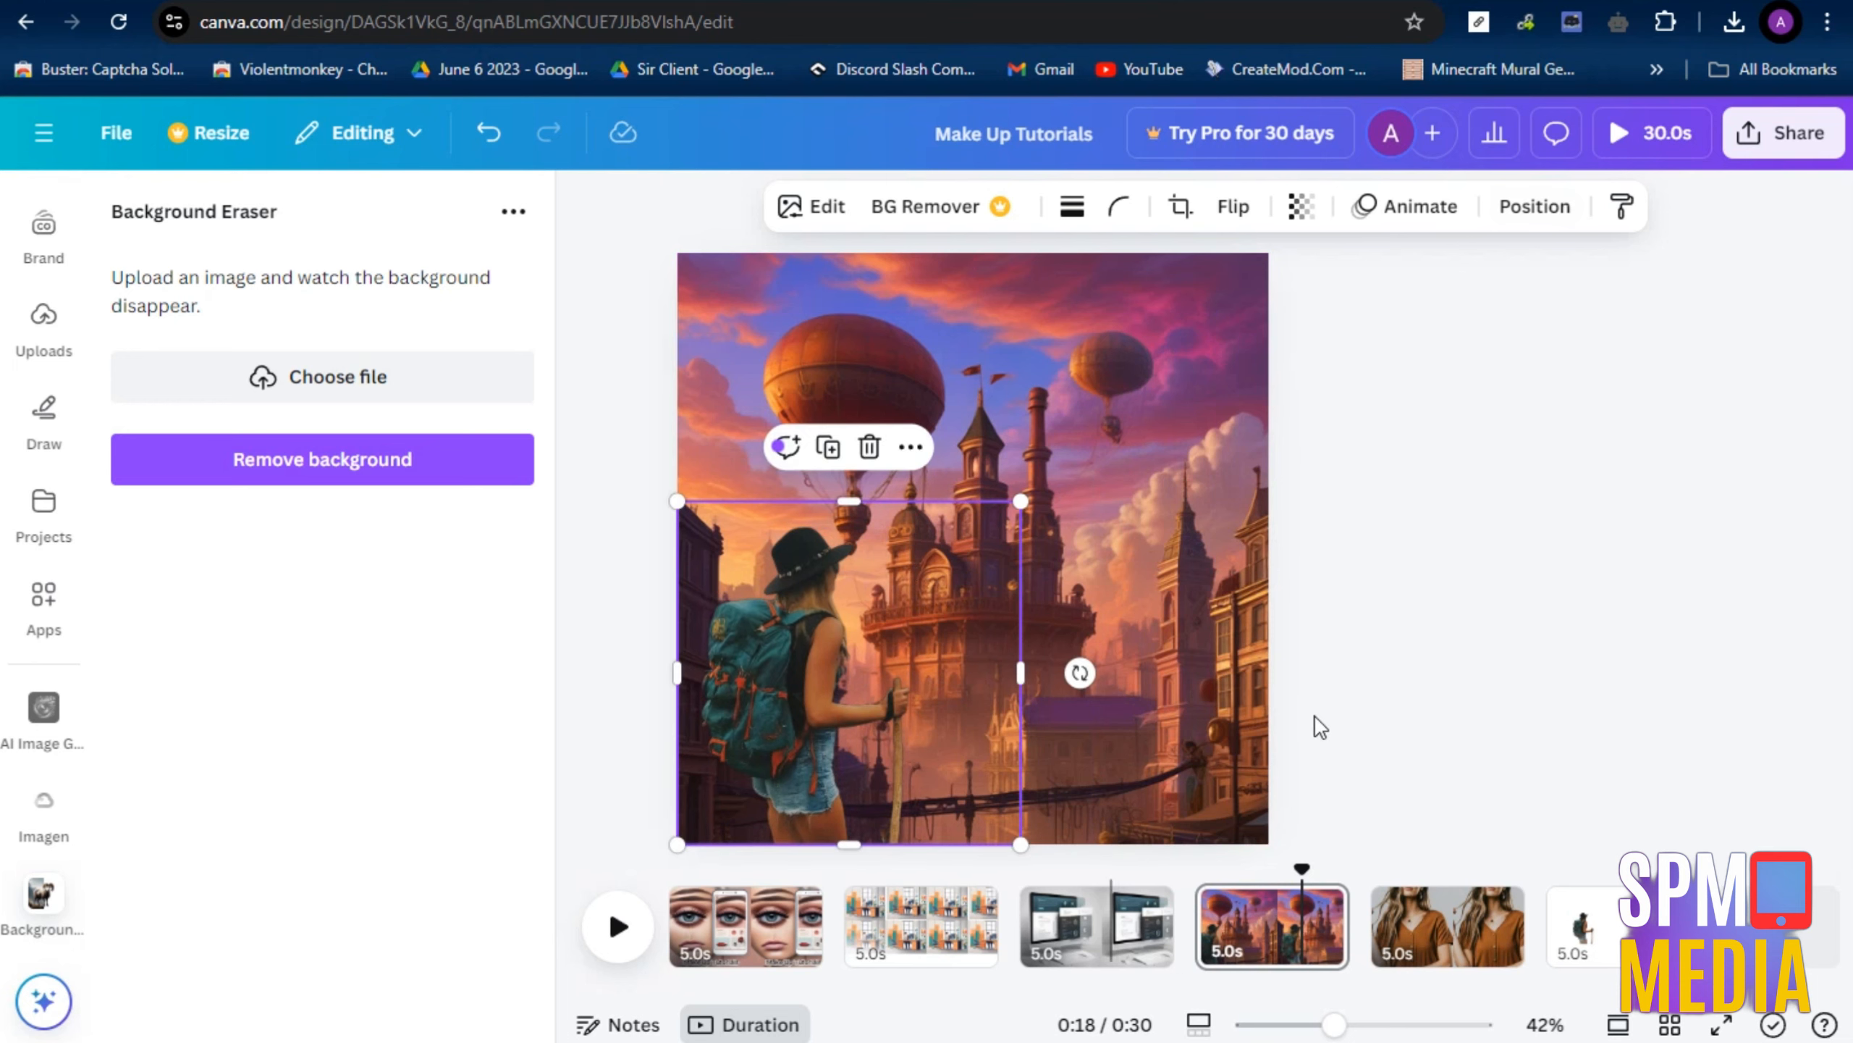
# Add the hiker cutout to the third page again and enlarge it in front of the computer monitor
pyautogui.click(1032, 949)
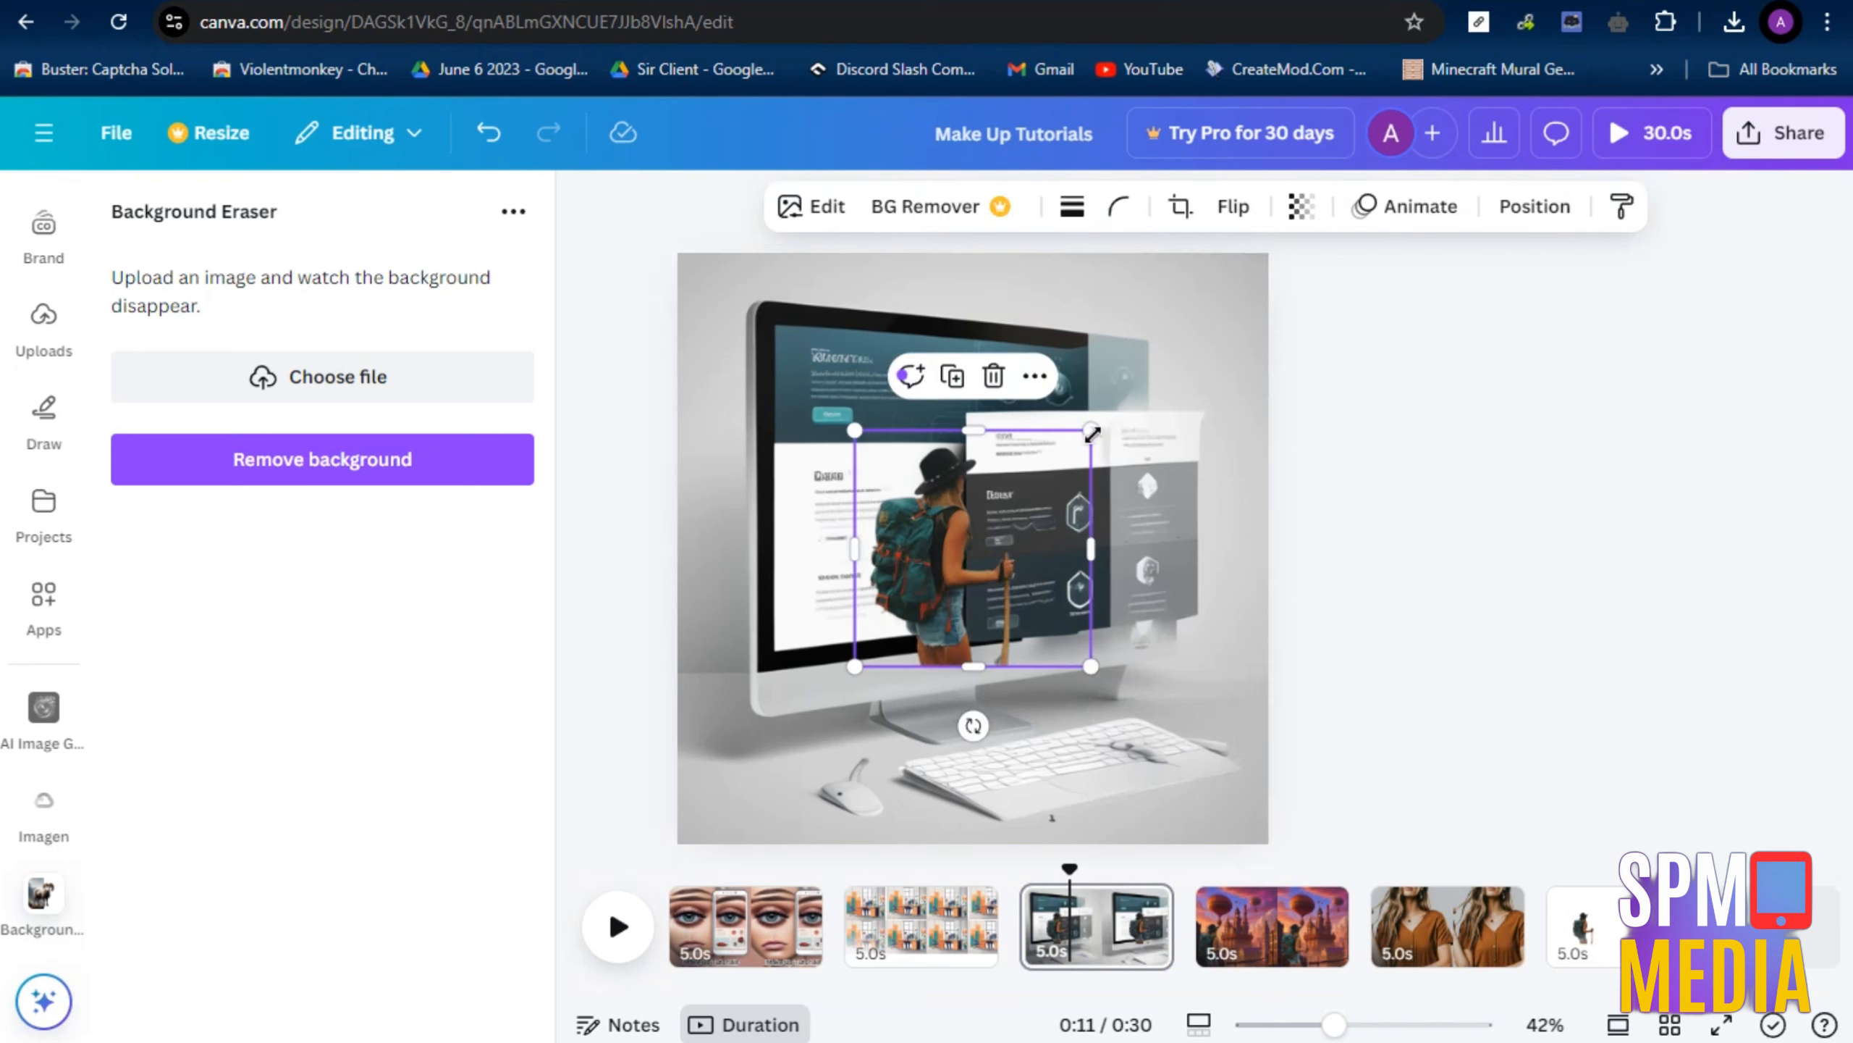
pyautogui.moveTo(1093, 435); pyautogui.dragTo(1196, 357)
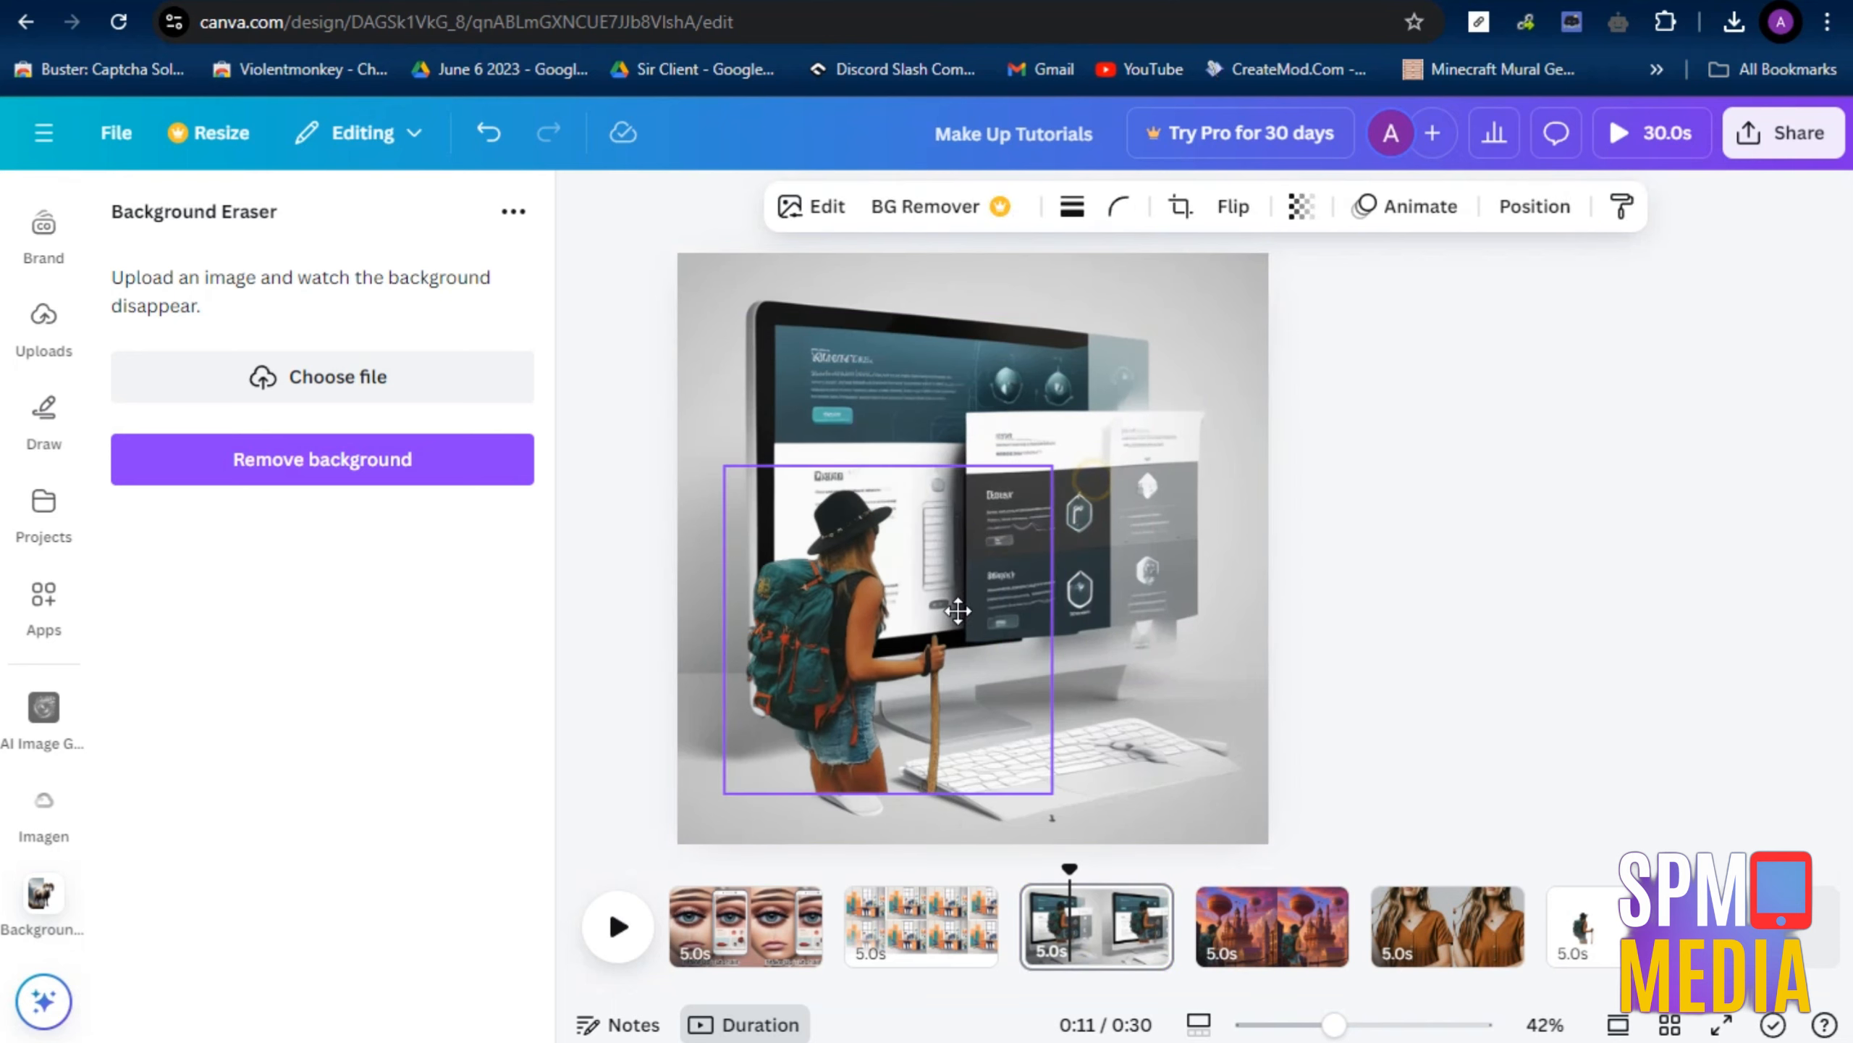